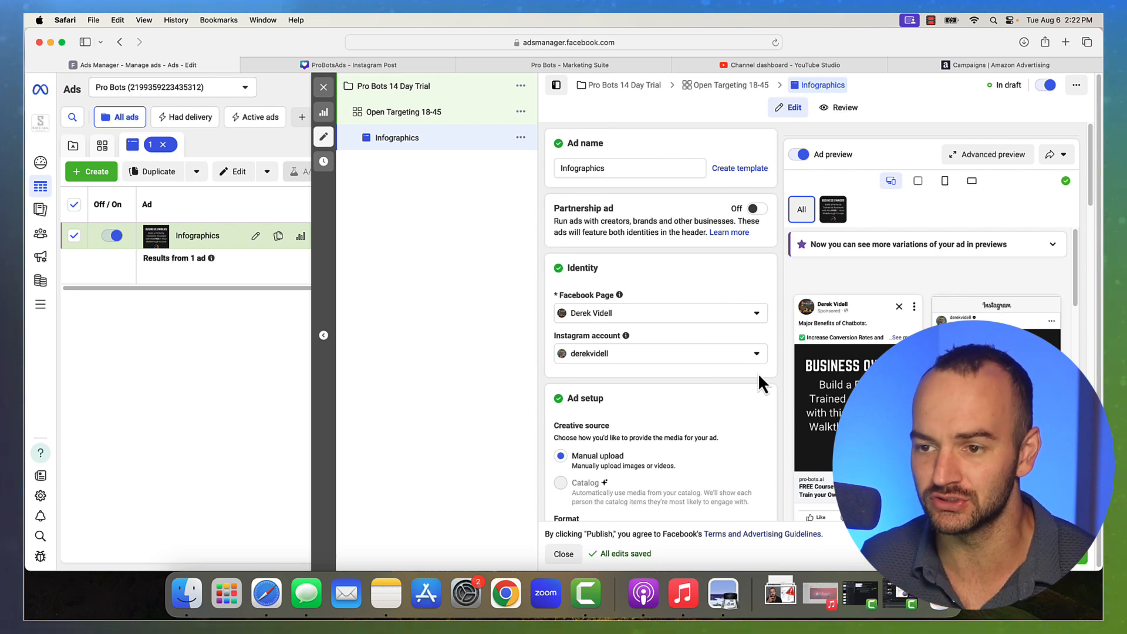
scroll(759, 372, "down", 2)
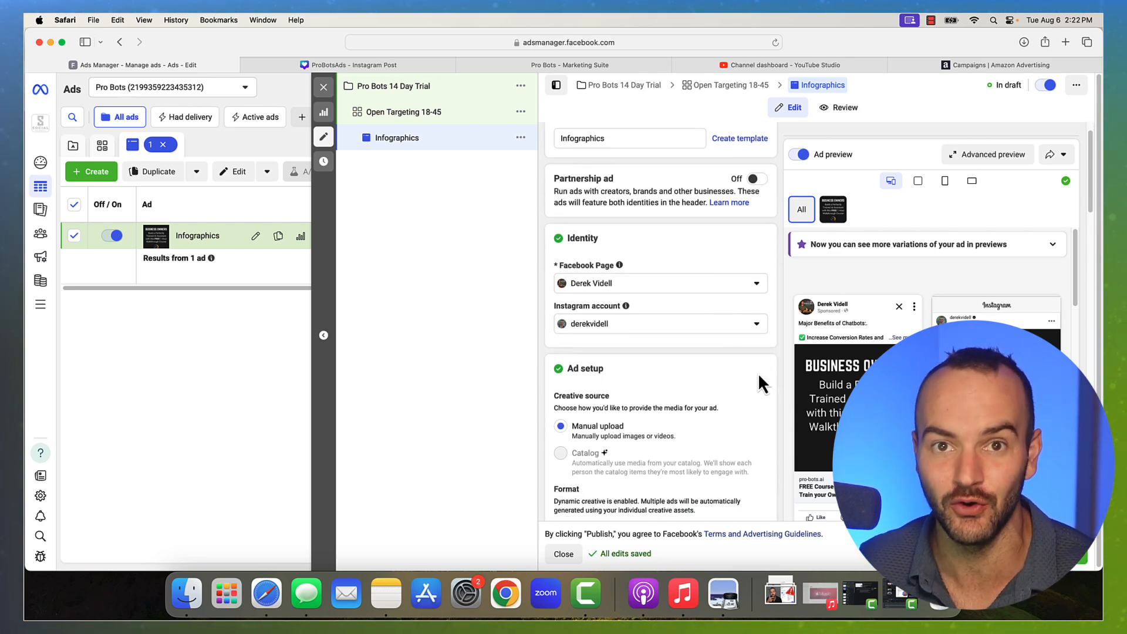
scroll(758, 374, "down", 3)
scroll(758, 376, "down", 6)
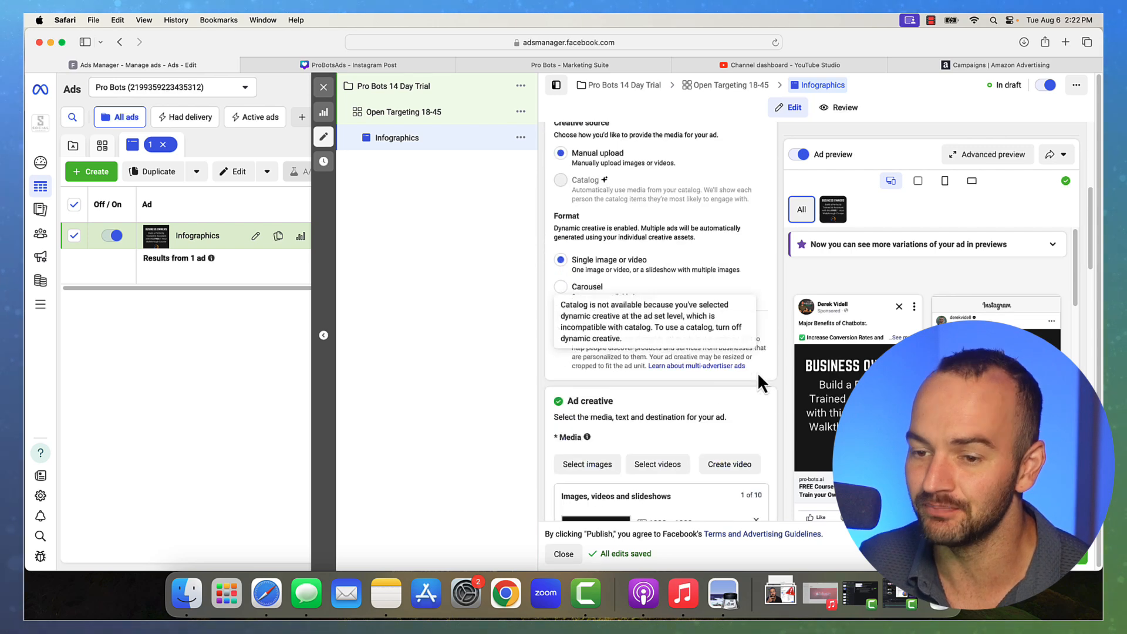
scroll(757, 372, "up", 10)
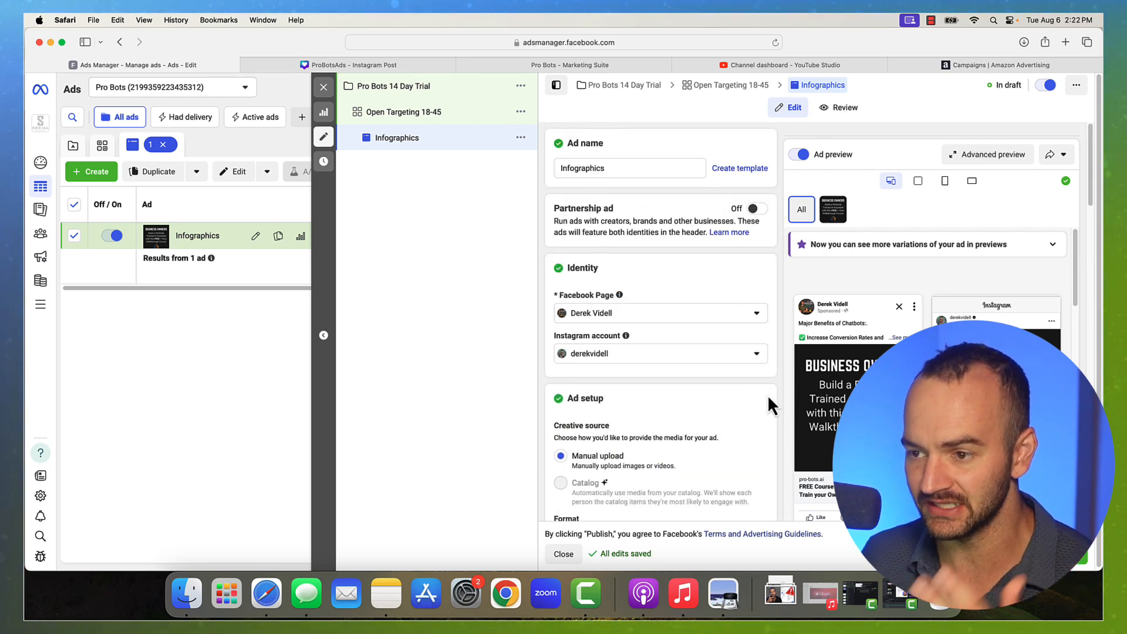
mouse_move(849, 384)
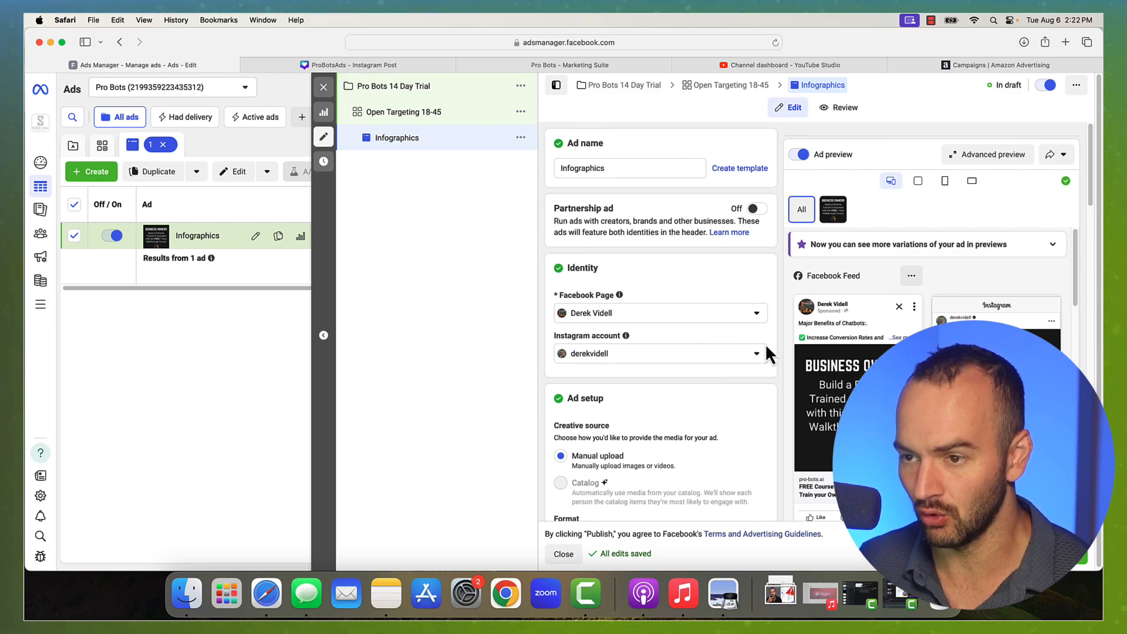
scroll(709, 397, "down", 10)
scroll(738, 432, "down", 5)
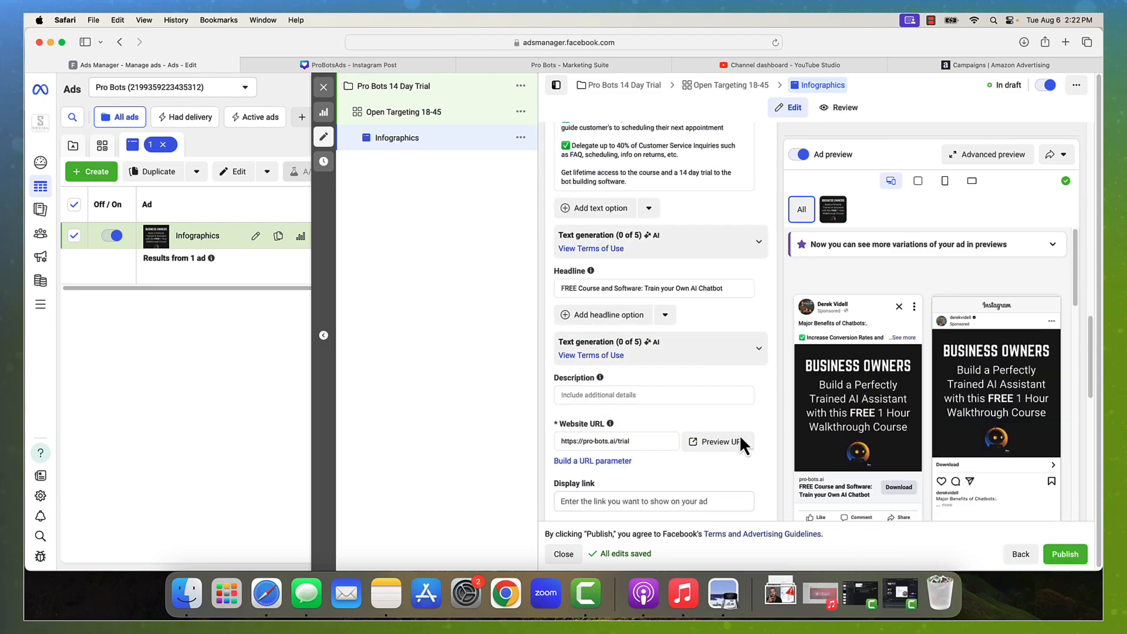
left_click(720, 366)
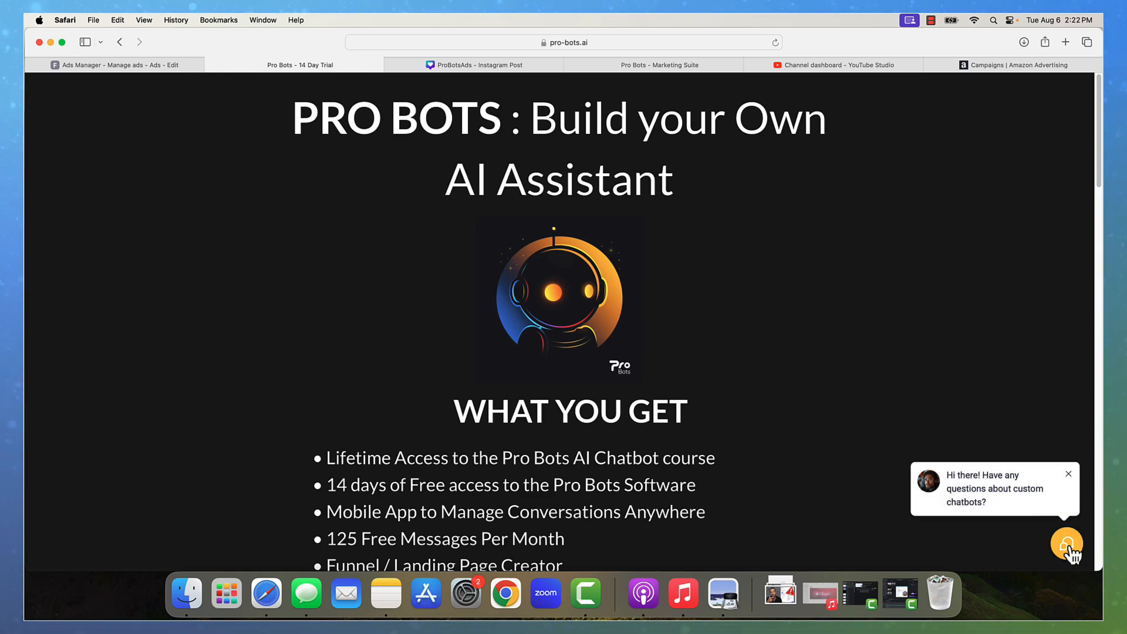
left_click(62, 41)
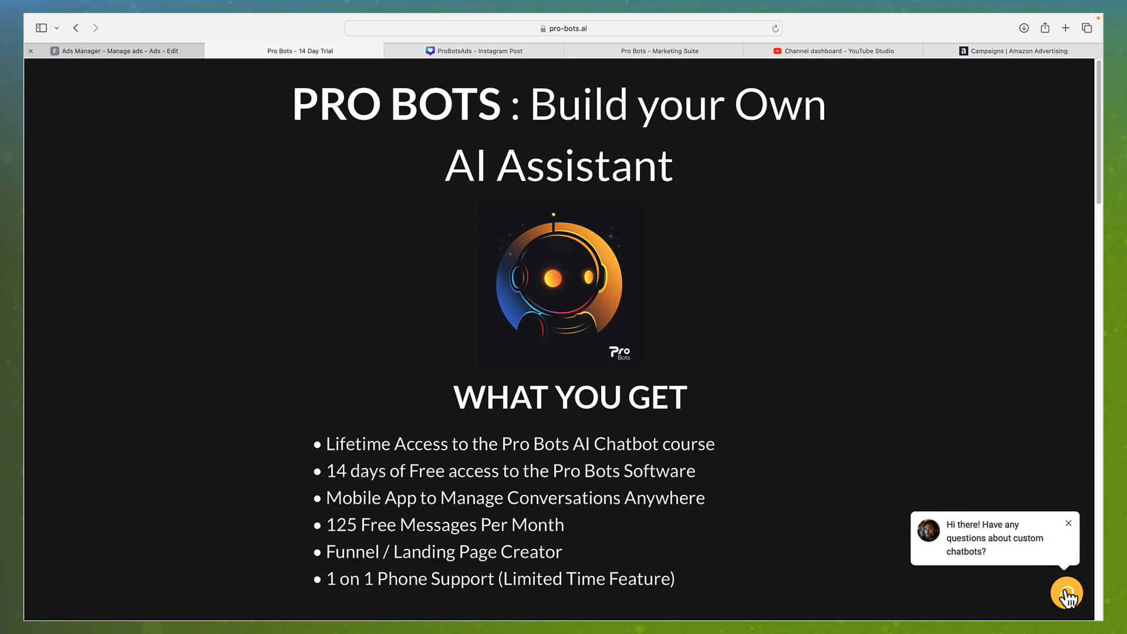
left_click(1067, 594)
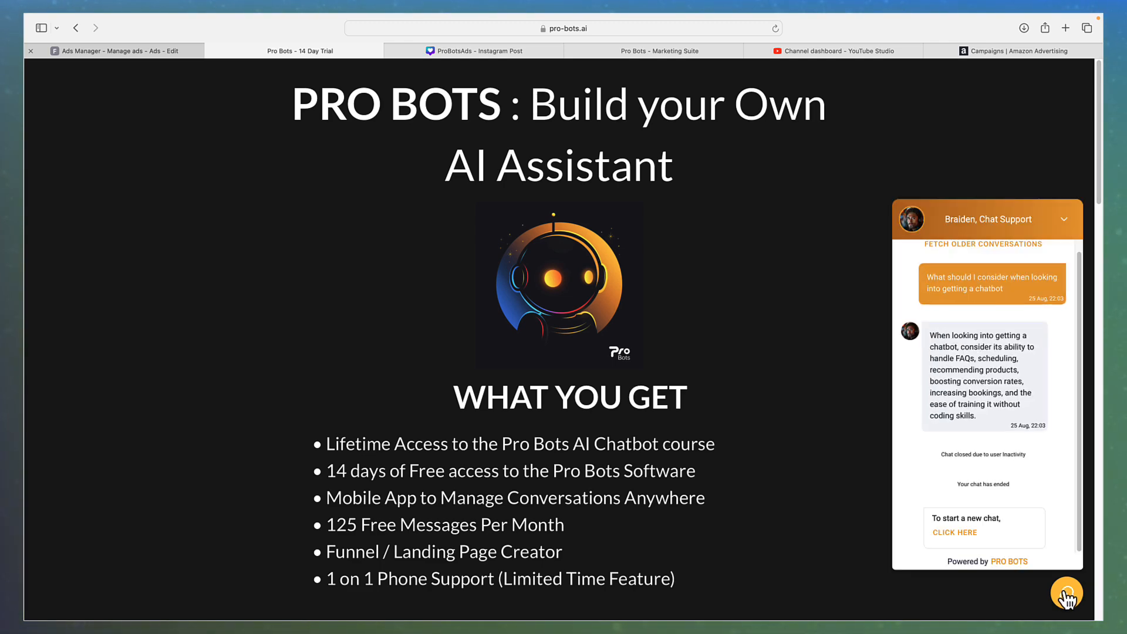
left_click(1066, 220)
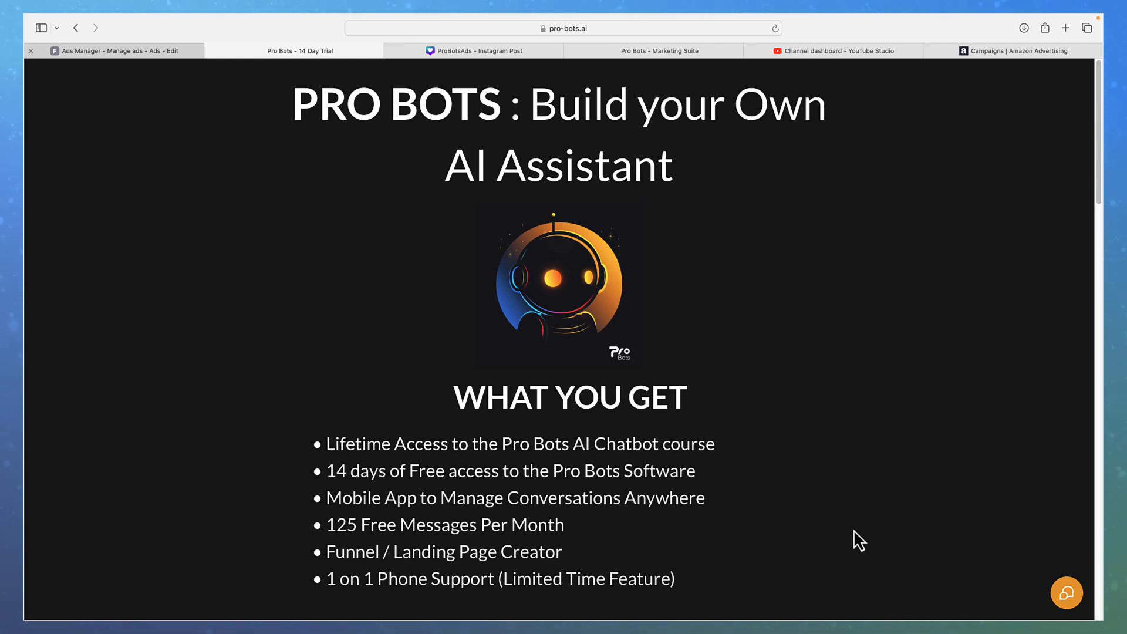
Read the offer's bullets and the $49/month price, then return to the Ads Manager tab
scroll(846, 534, "down", 3)
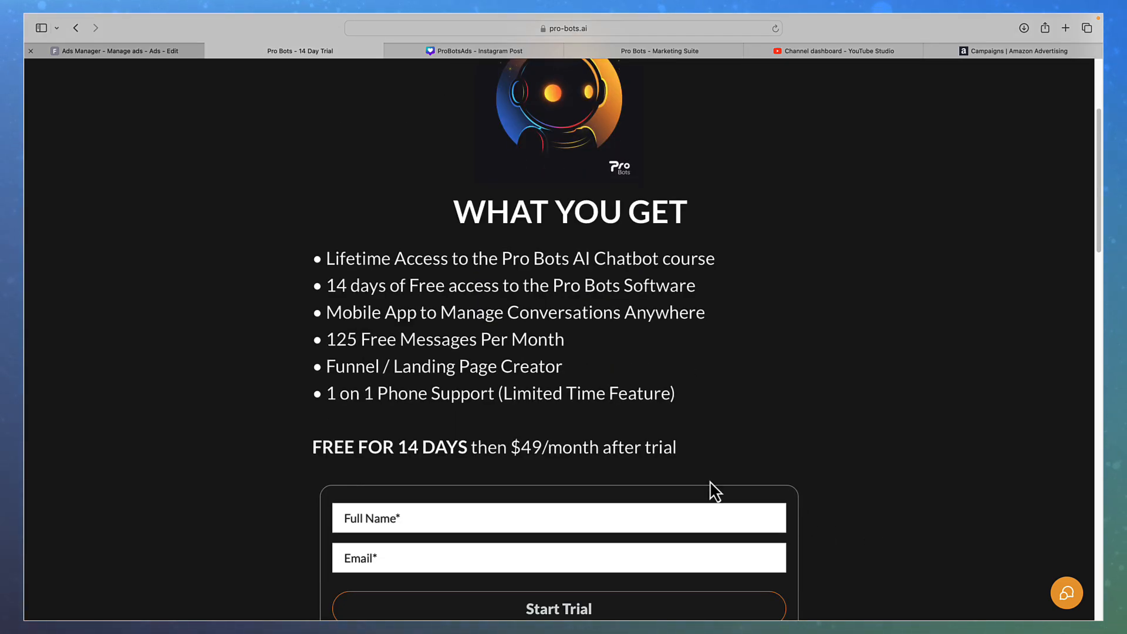
left_click_drag(355, 262, 498, 265)
left_click(480, 287)
left_click_drag(347, 288, 540, 294)
left_click(682, 326)
scroll(592, 305, "down", 2)
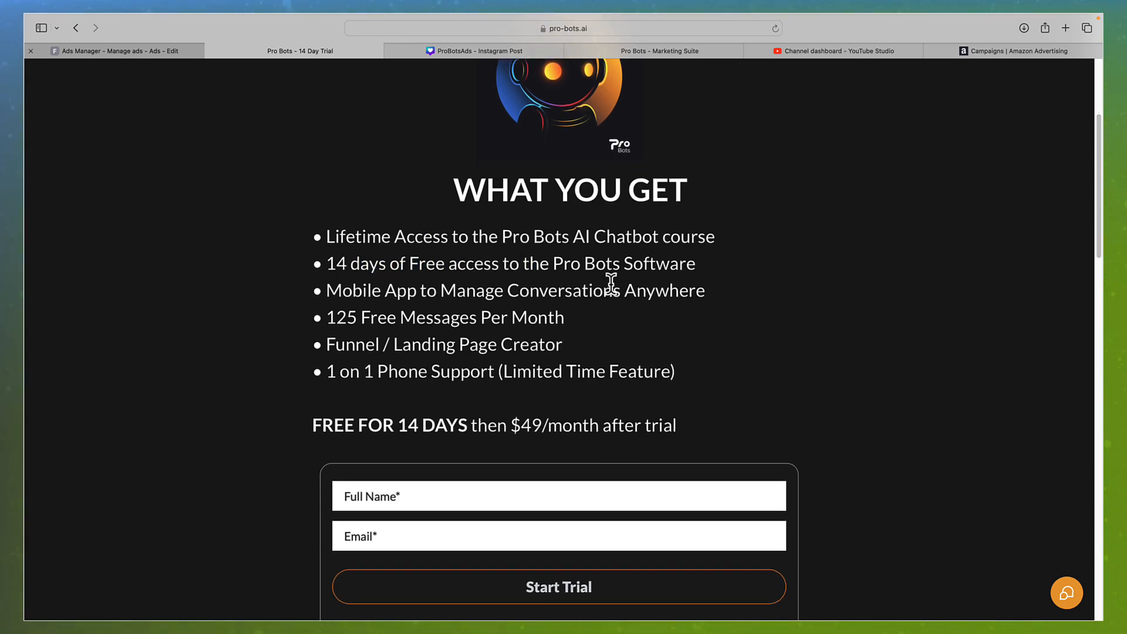
scroll(624, 337, "down", 4)
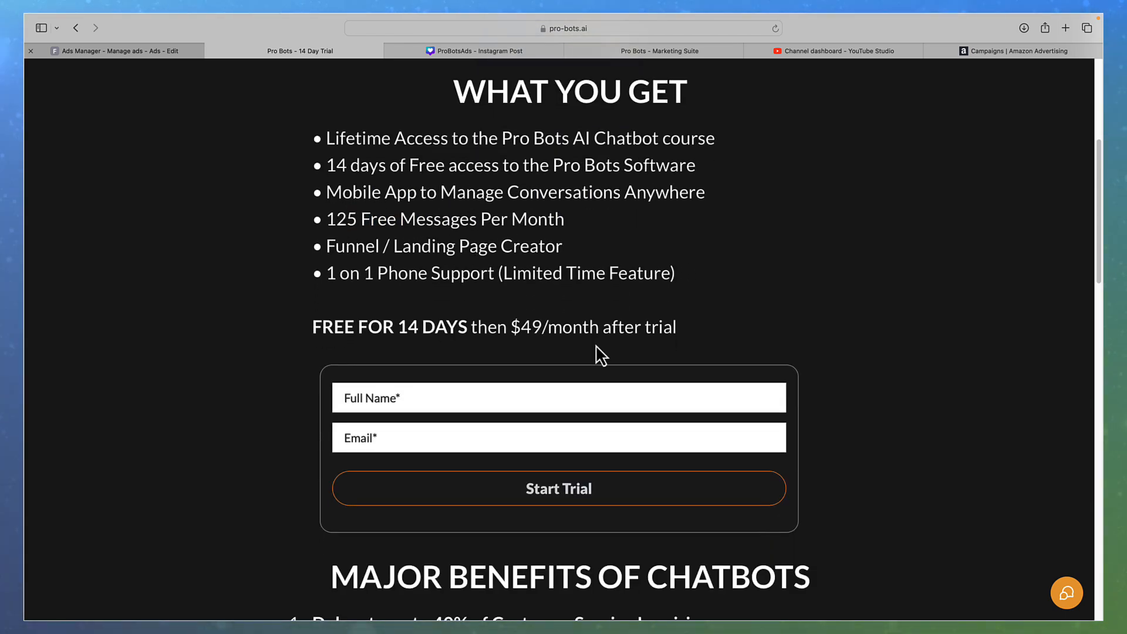
left_click_drag(516, 329, 596, 327)
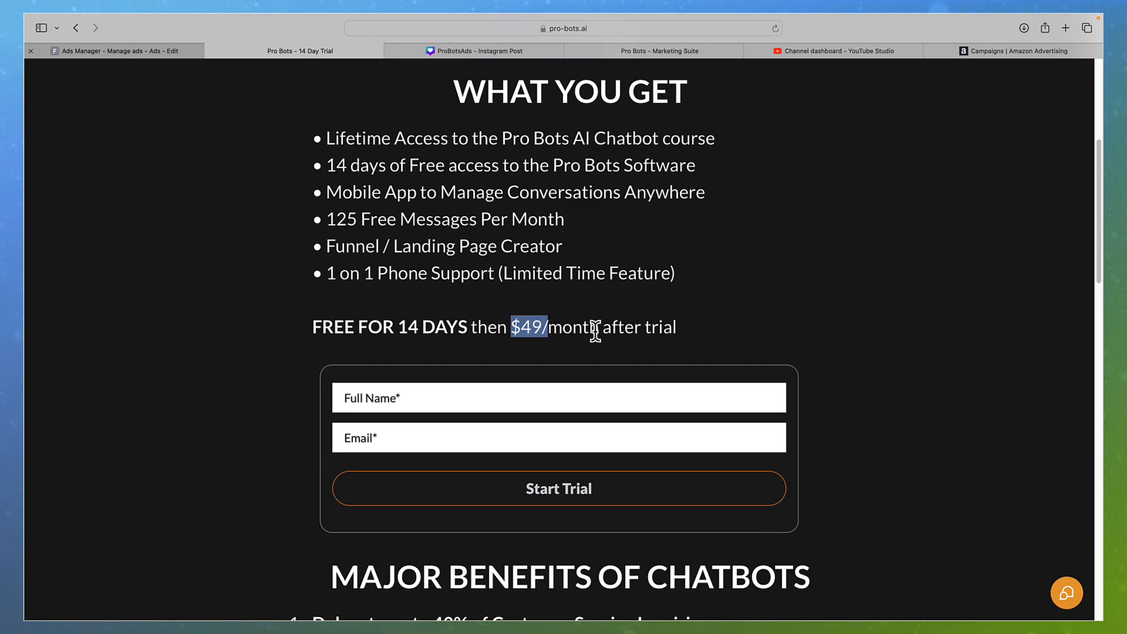
left_click(610, 327)
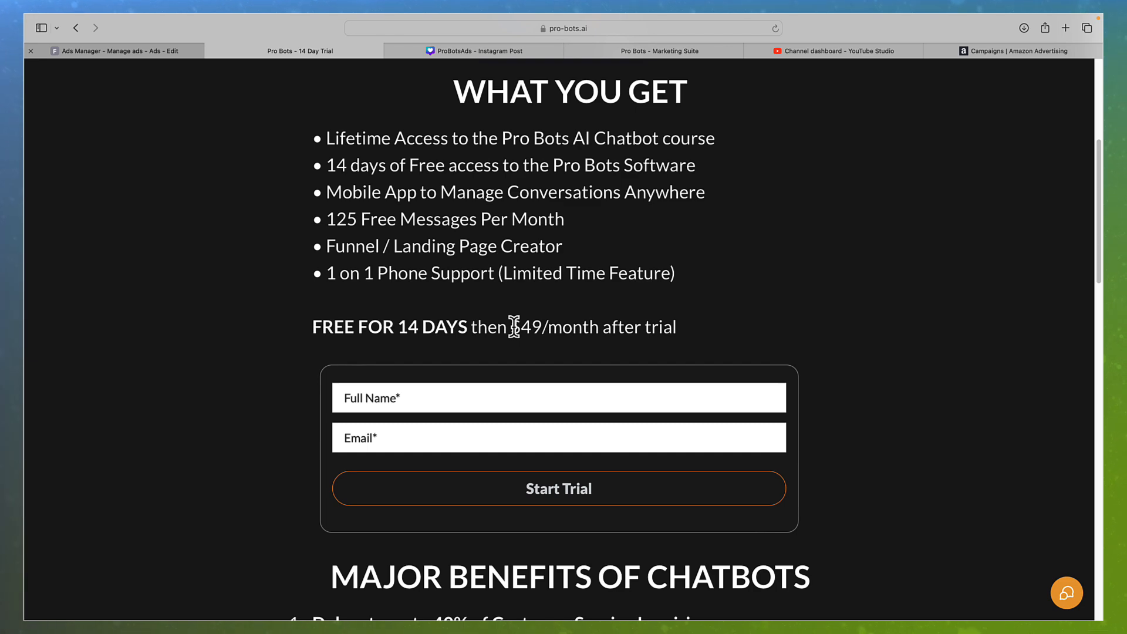
left_click_drag(514, 327, 539, 326)
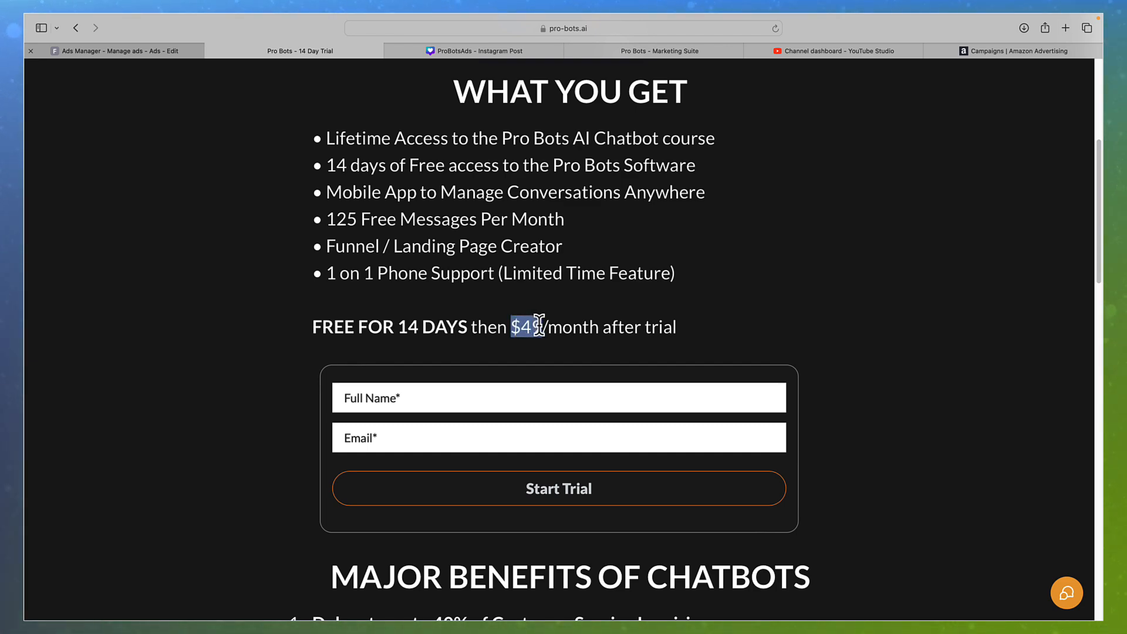
left_click(563, 463)
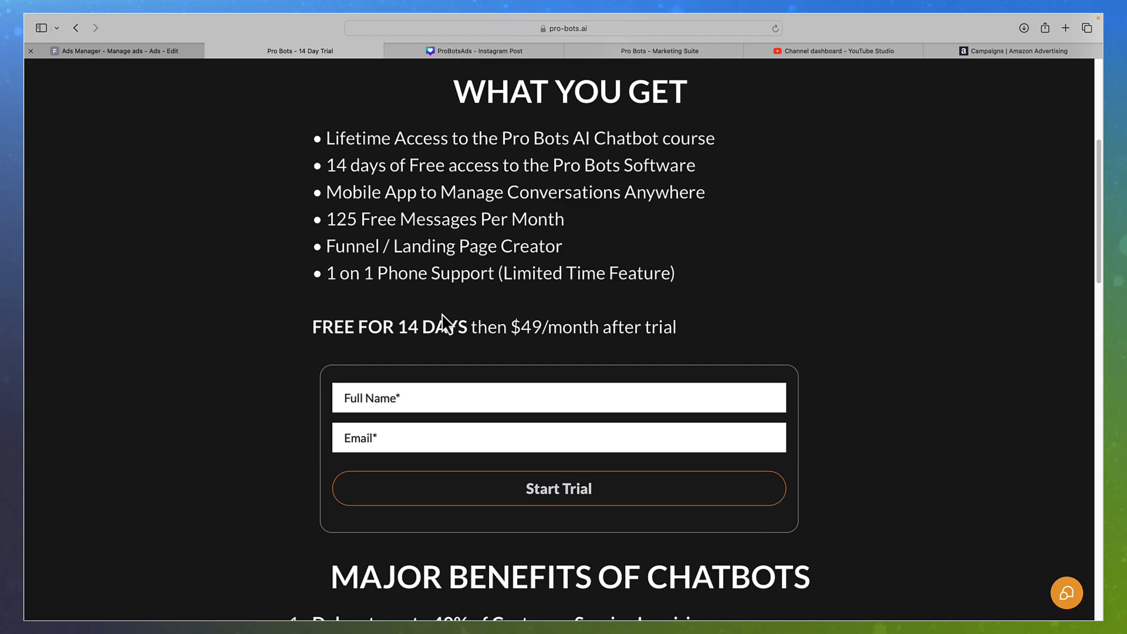
left_click(97, 51)
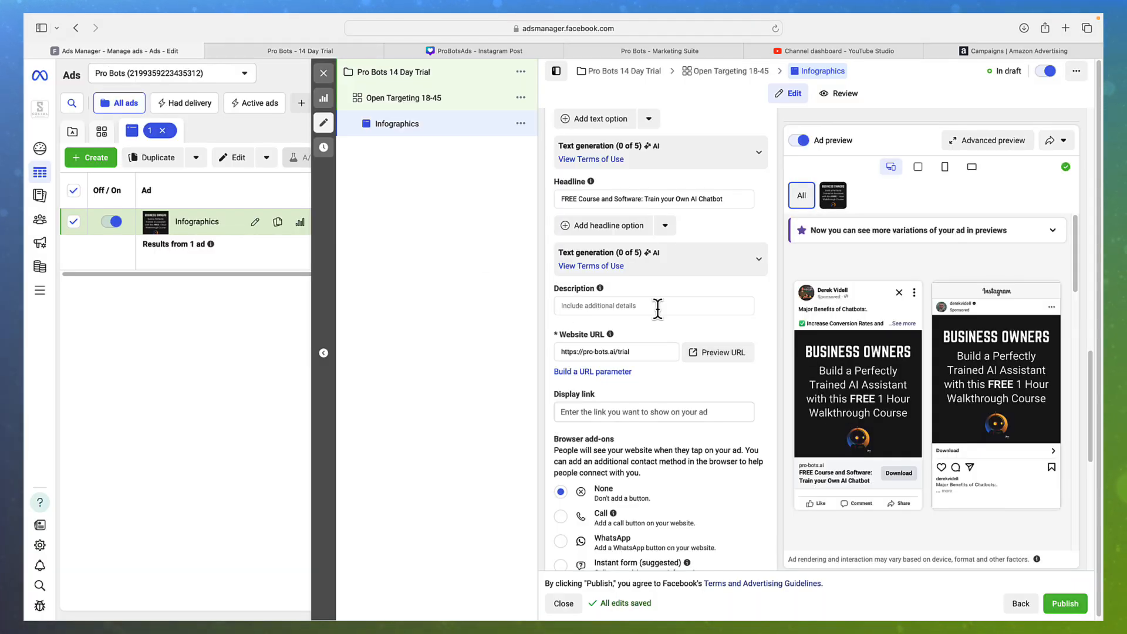
scroll(658, 306, "up", 3)
scroll(666, 322, "up", 6)
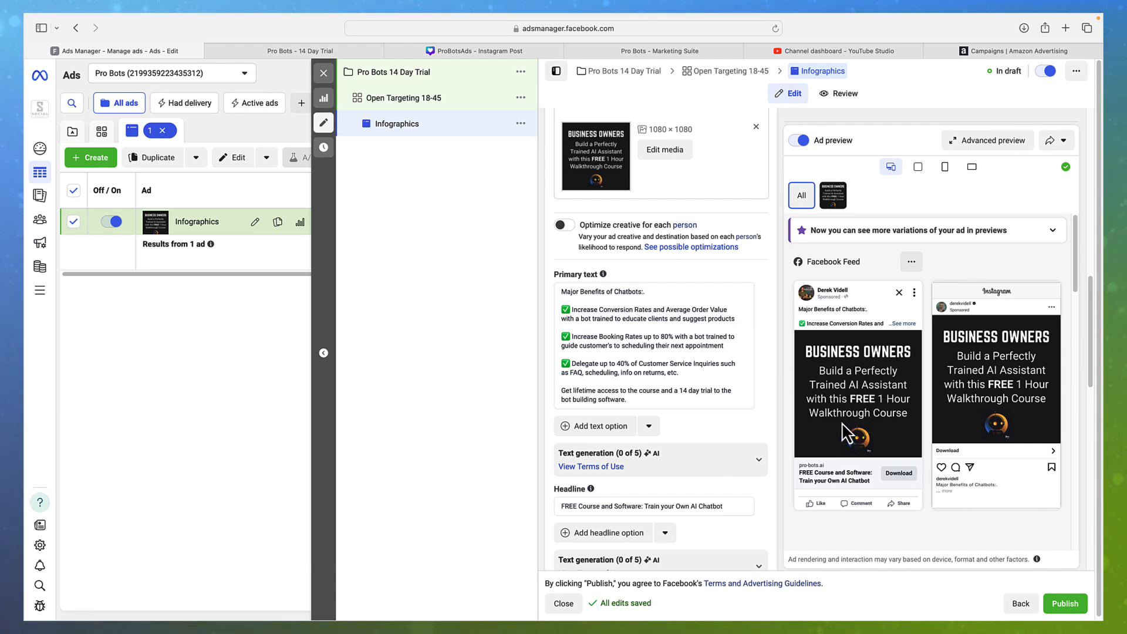
left_click(650, 361)
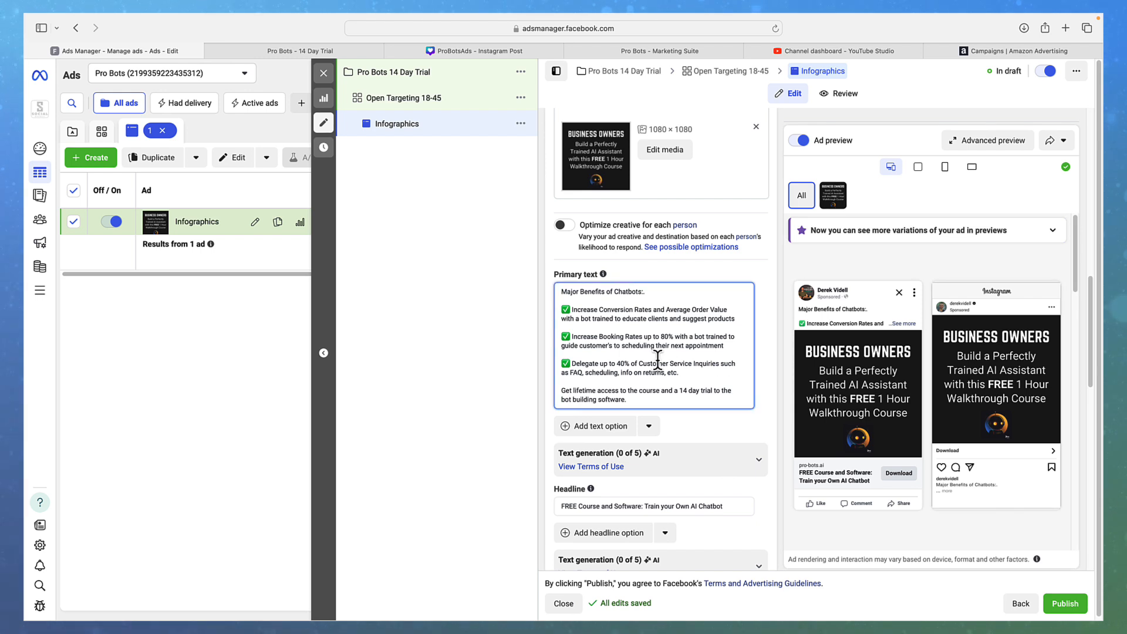
scroll(652, 374, "down", 1)
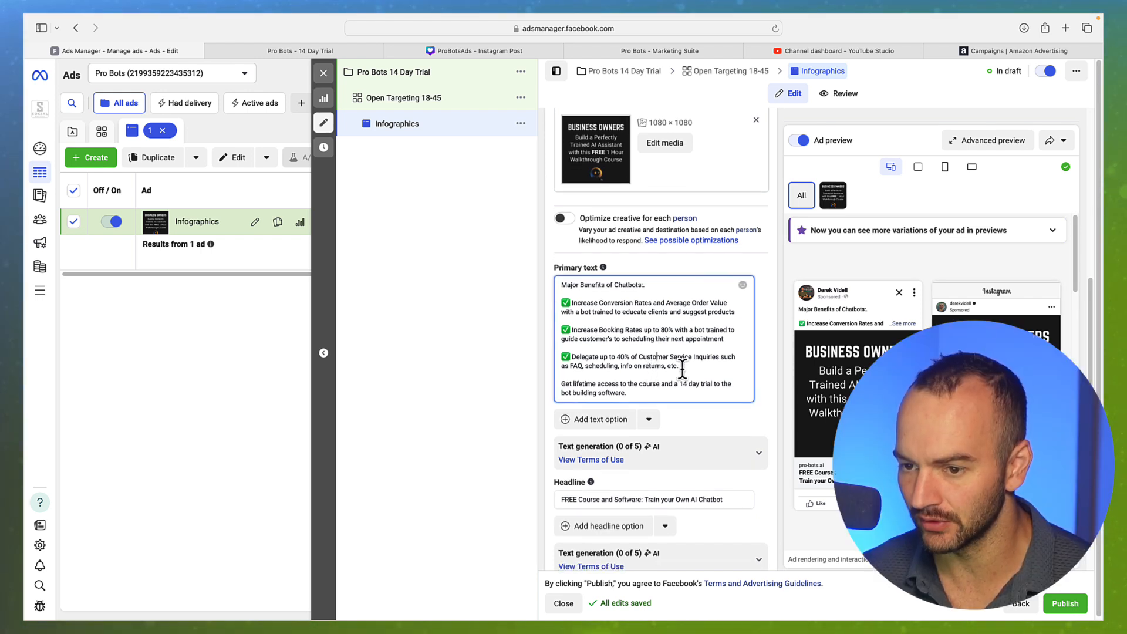
left_click_drag(659, 394, 643, 281)
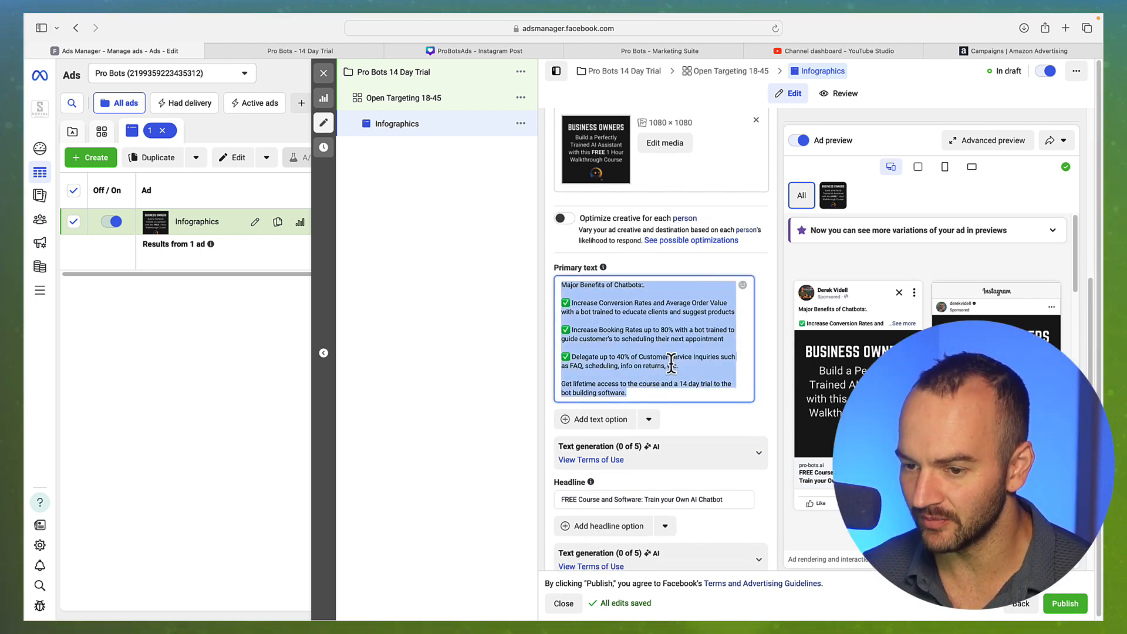
left_click(672, 368)
scroll(675, 461, "down", 1)
scroll(672, 446, "down", 5)
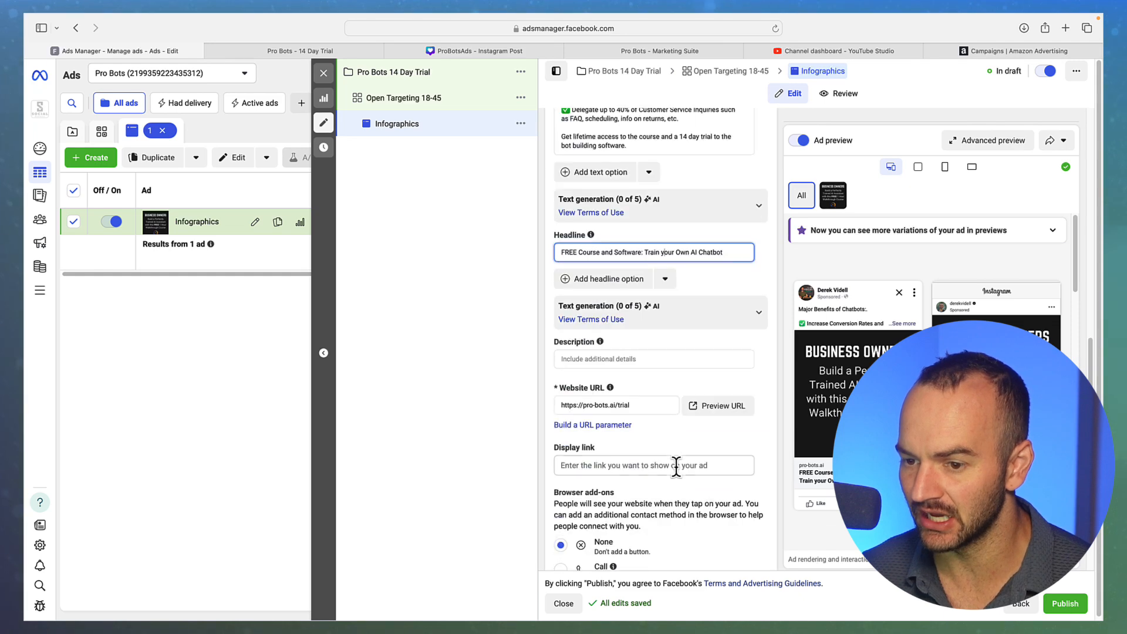
scroll(671, 379, "down", 5)
scroll(673, 382, "up", 10)
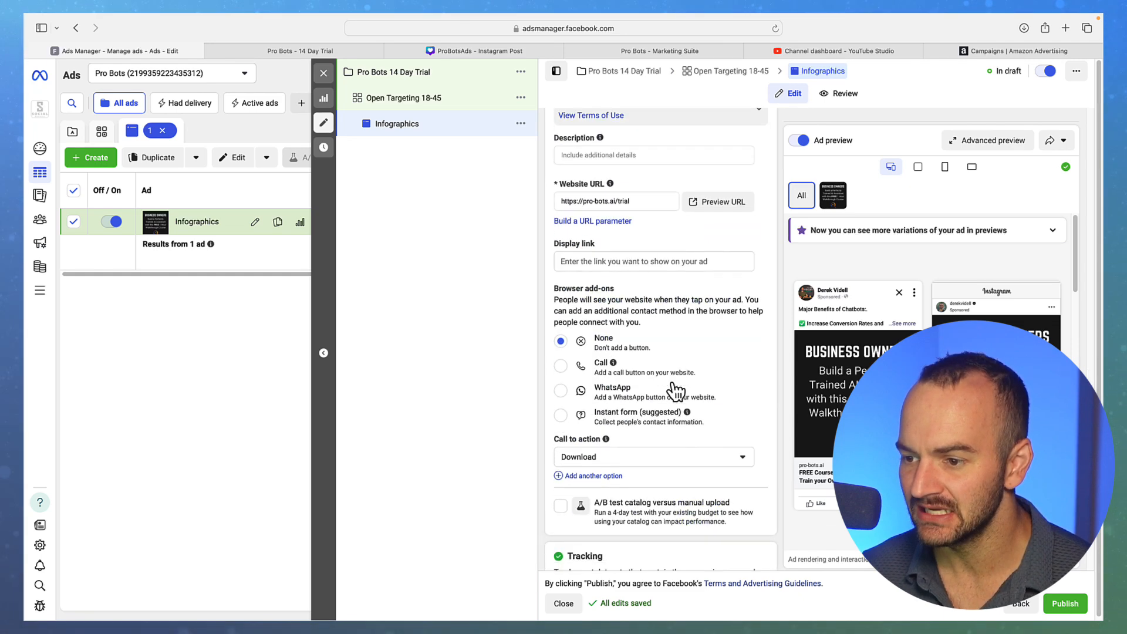
scroll(690, 384, "up", 15)
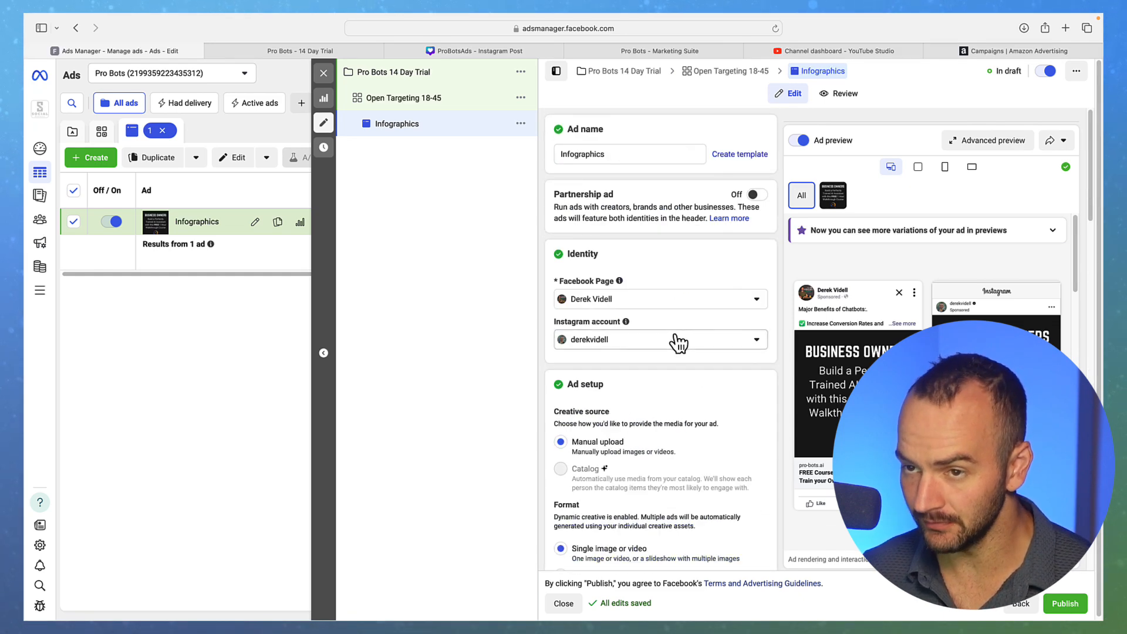
left_click(733, 71)
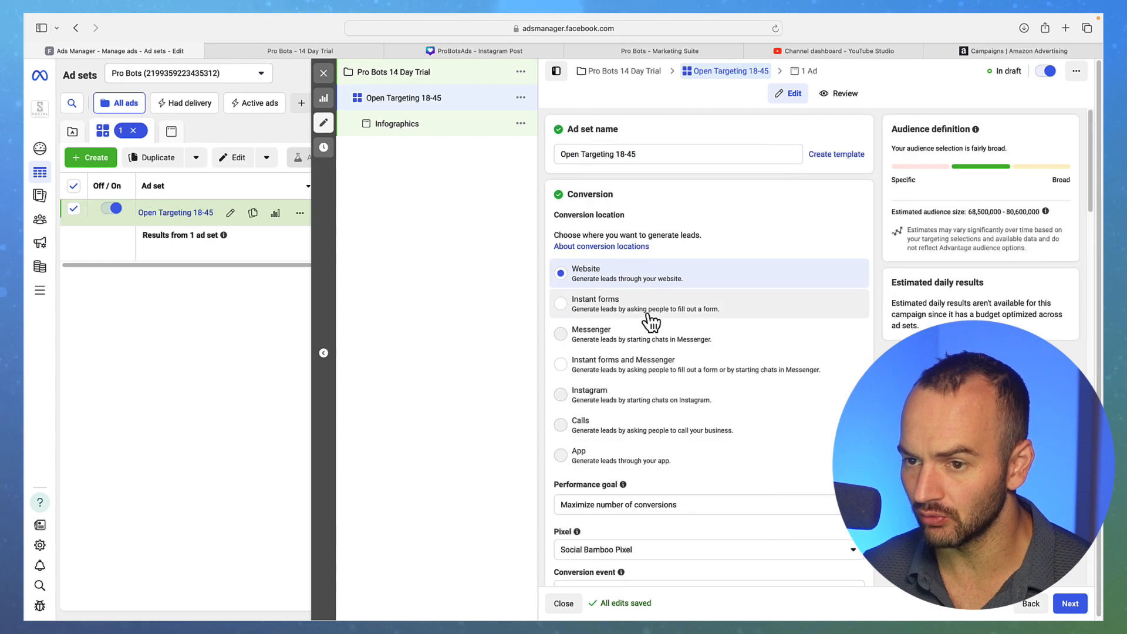
scroll(704, 352, "down", 3)
scroll(721, 382, "down", 3)
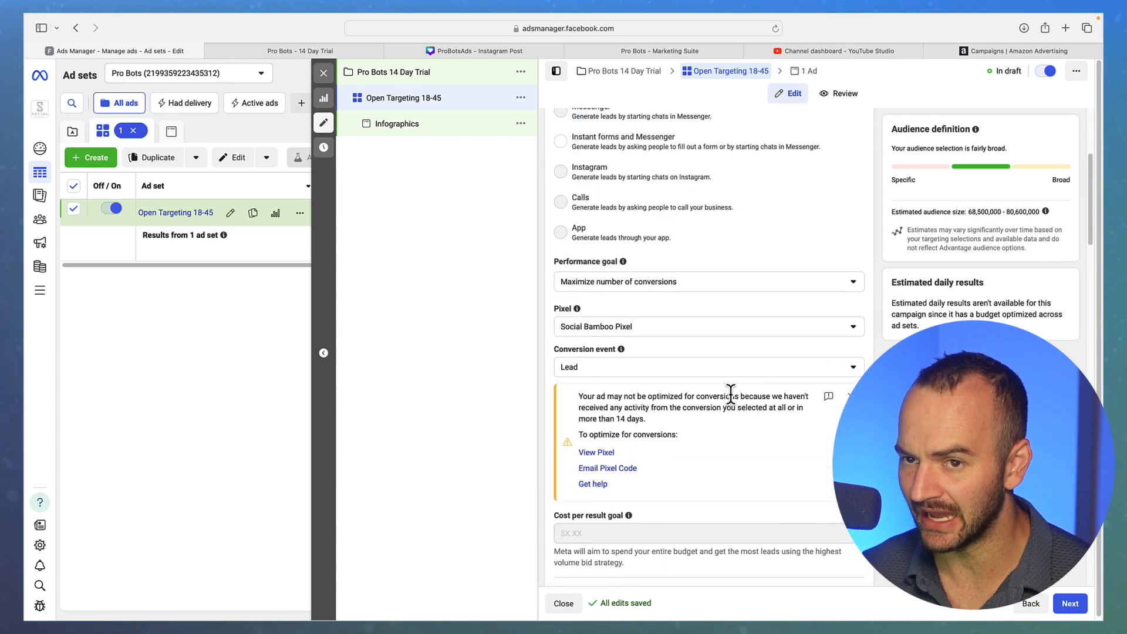
scroll(792, 435, "down", 4)
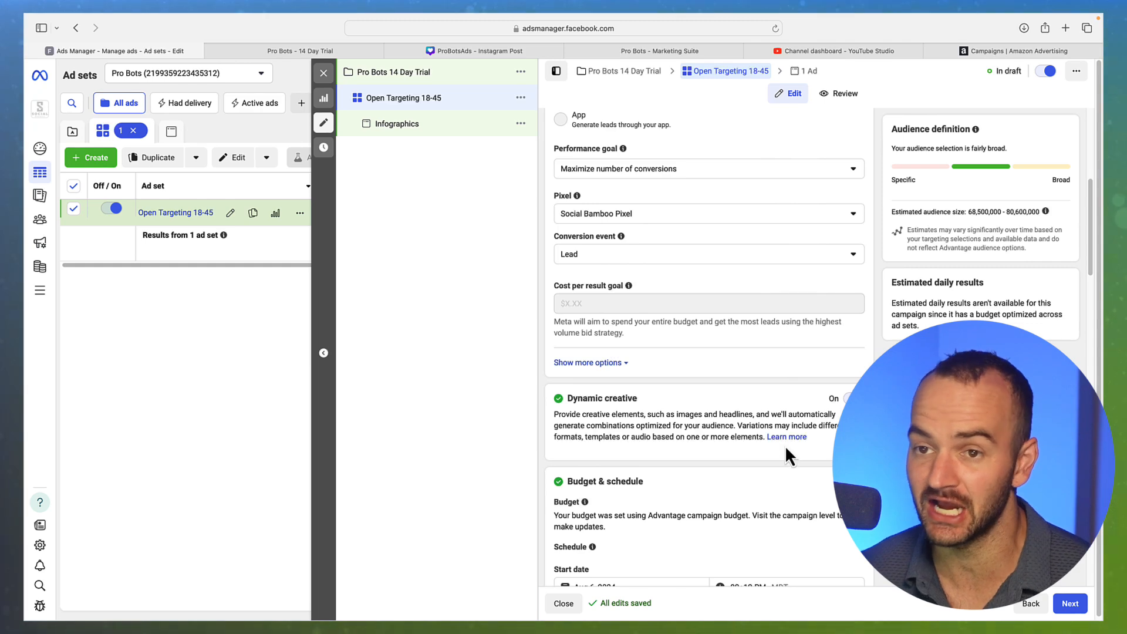
scroll(786, 445, "down", 4)
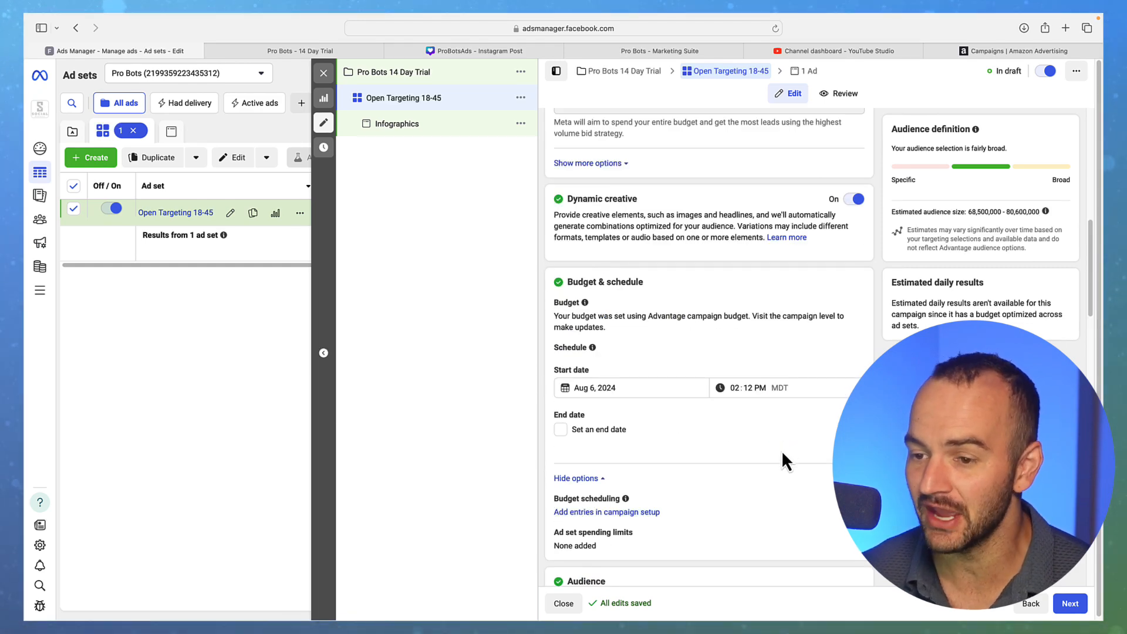
scroll(783, 447, "down", 1)
scroll(783, 446, "down", 4)
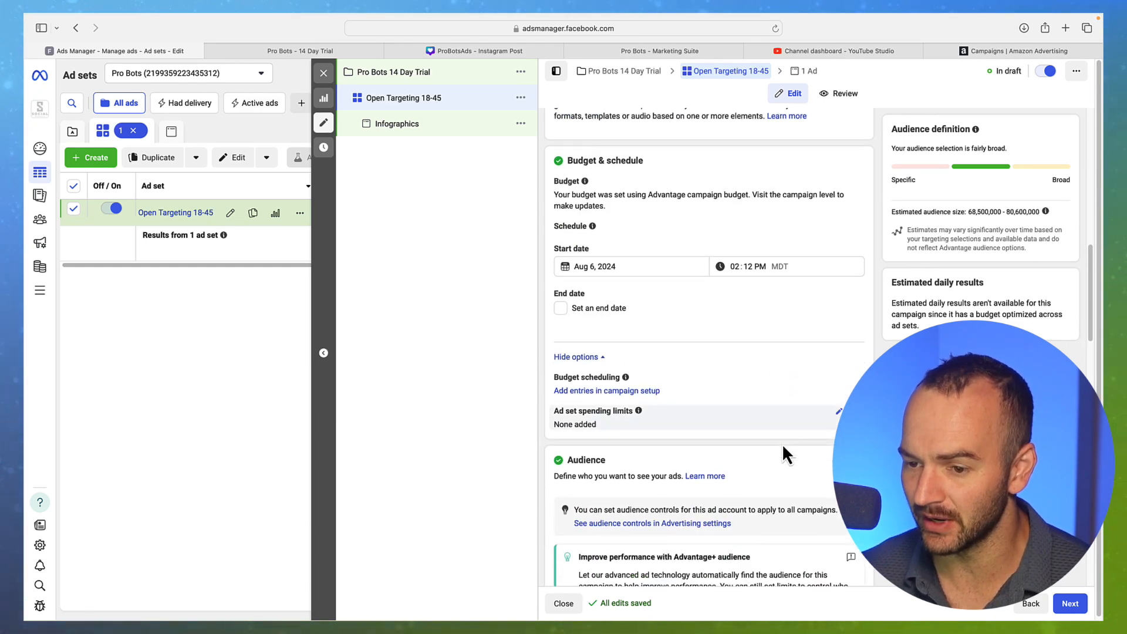
scroll(783, 448, "down", 5)
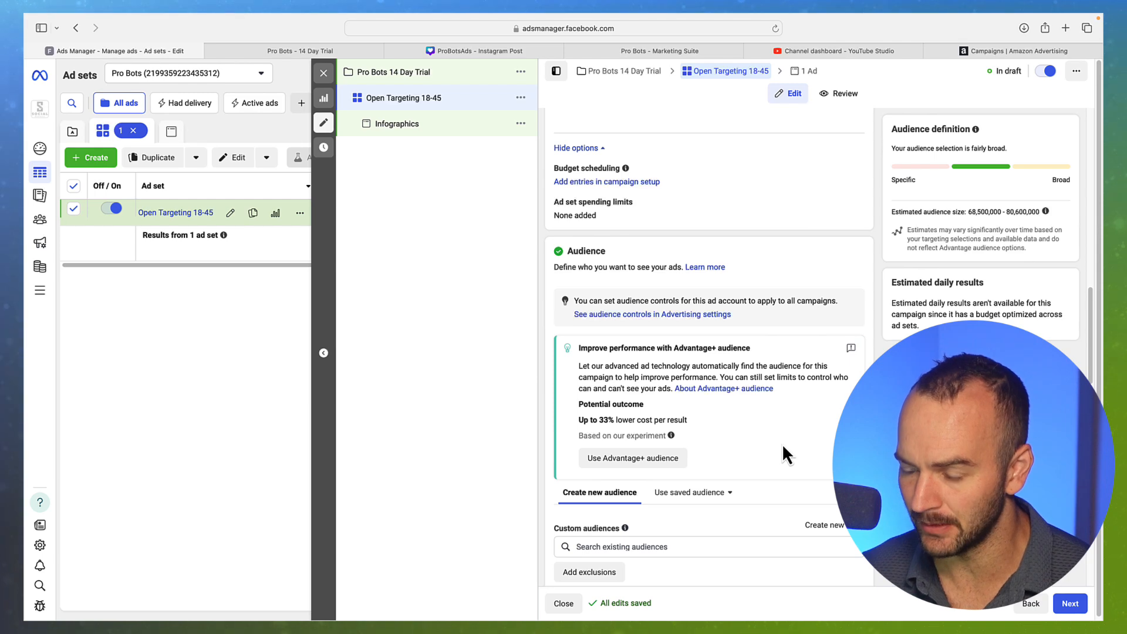
scroll(783, 447, "down", 2)
scroll(783, 448, "down", 4)
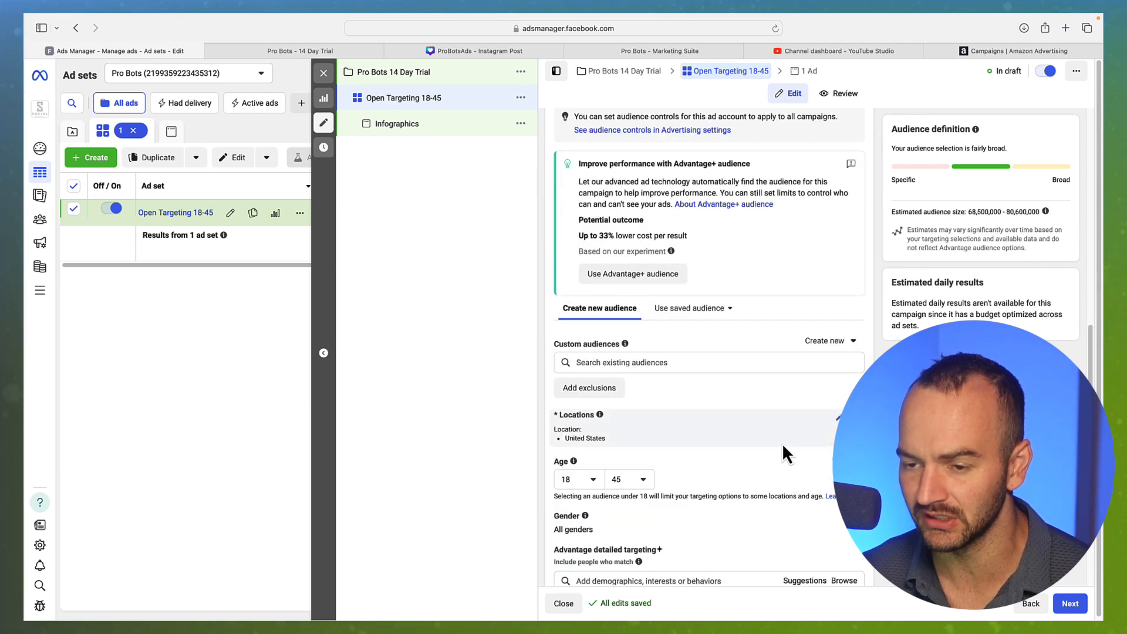
scroll(783, 447, "down", 5)
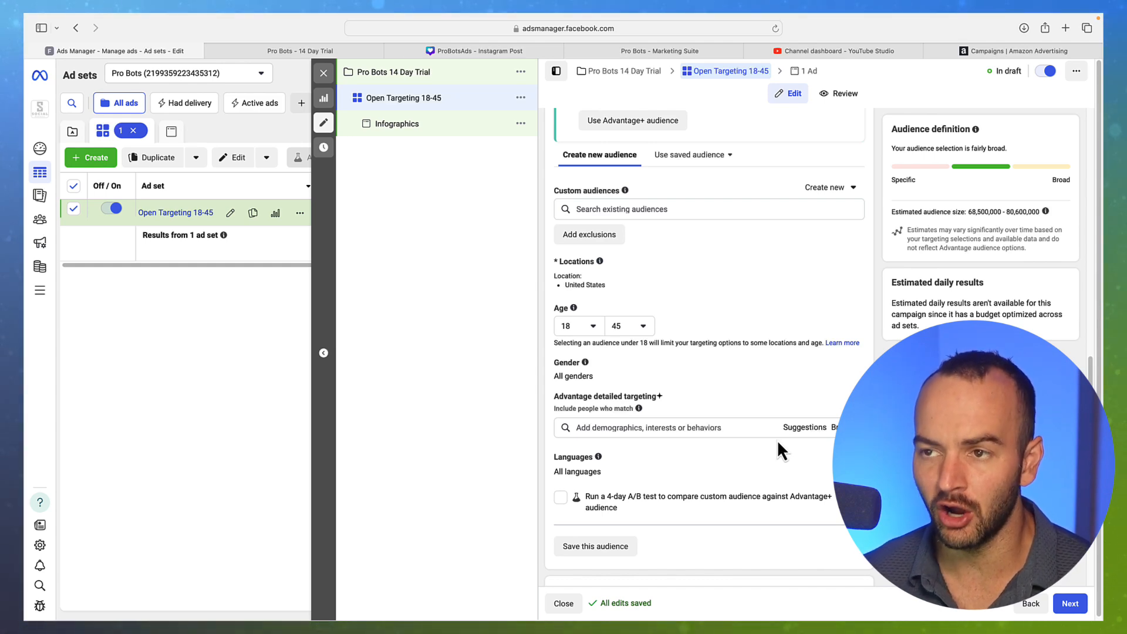
scroll(777, 438, "down", 17)
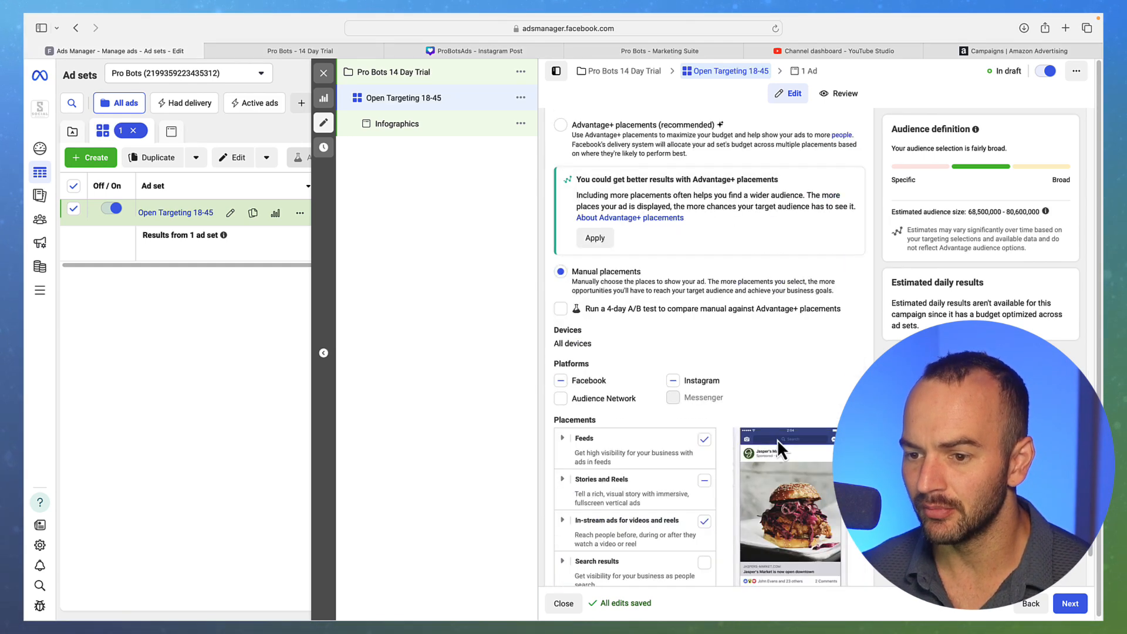
scroll(776, 439, "up", 8)
scroll(776, 439, "up", 8)
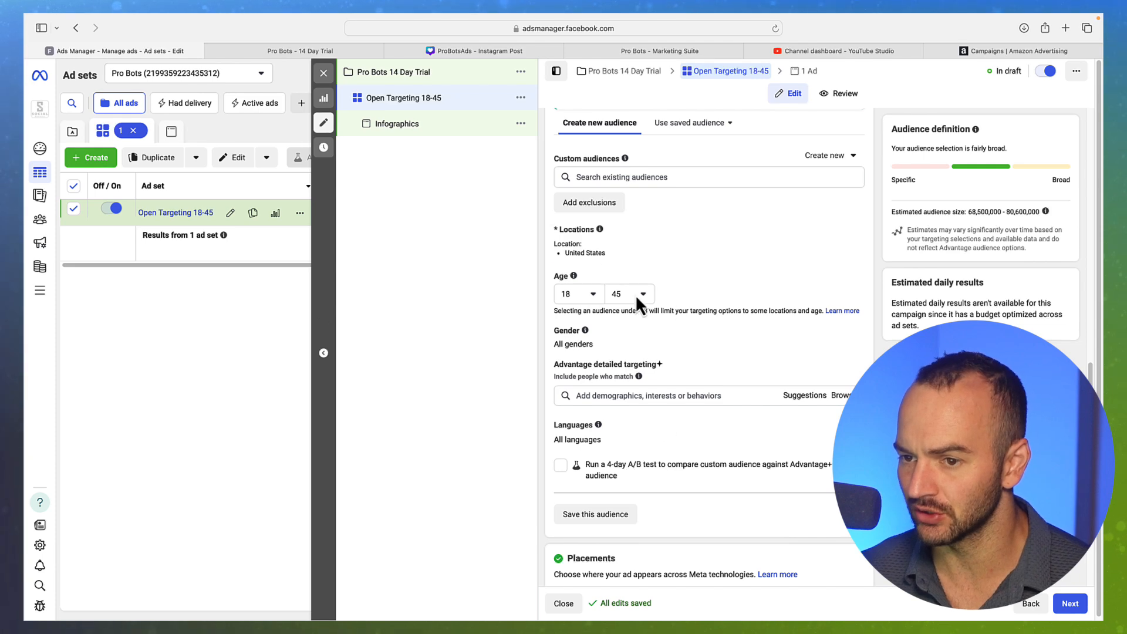
Select the Infographics ad and start editing its primary text, keeping the blank line after the opening line
left_click(399, 127)
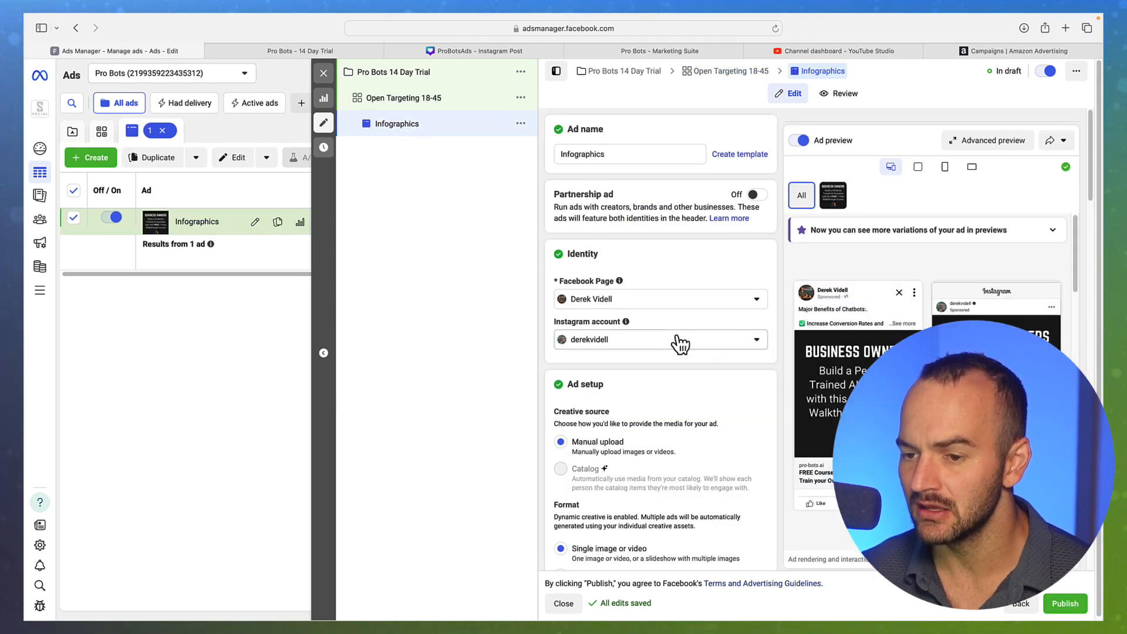
scroll(681, 354, "down", 12)
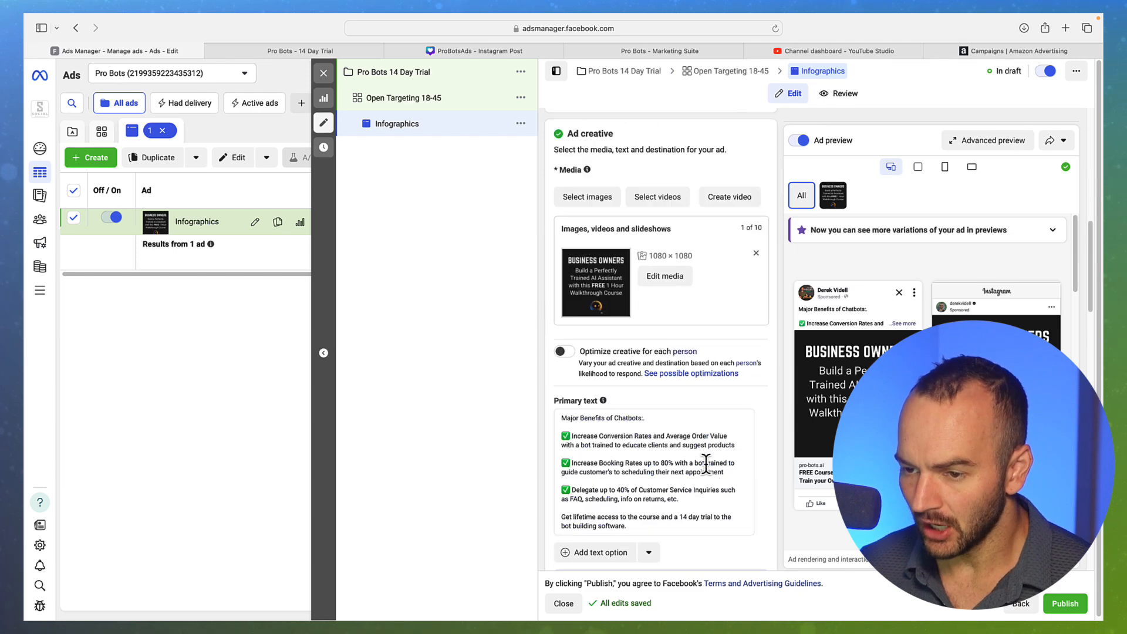
left_click(759, 462)
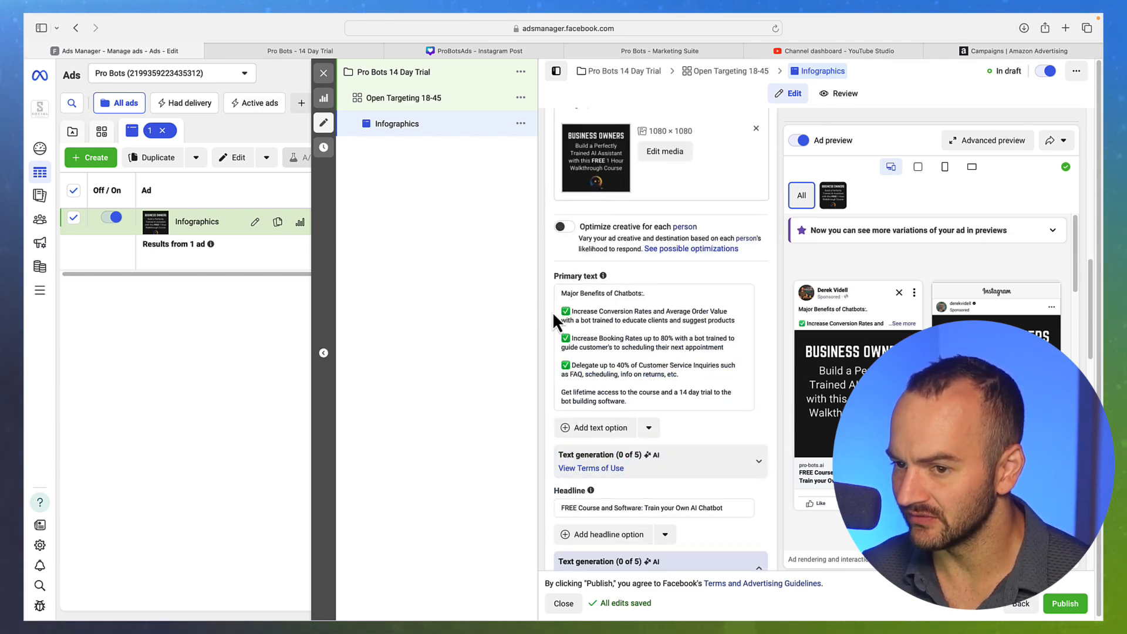
left_click(595, 341)
key("BackSpace")
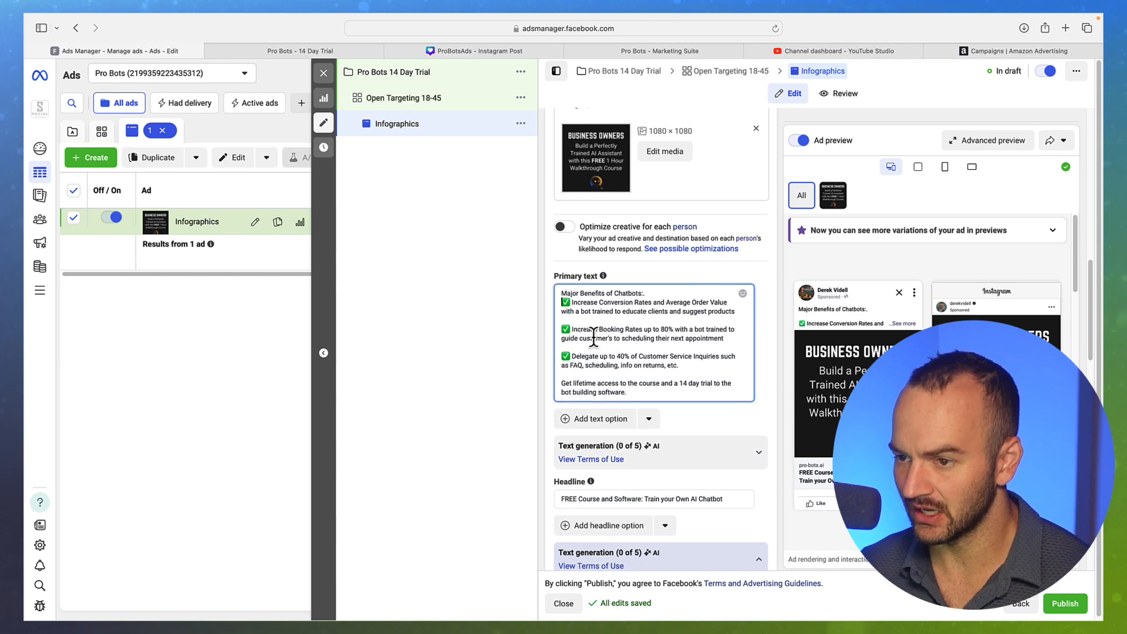
left_click(903, 324)
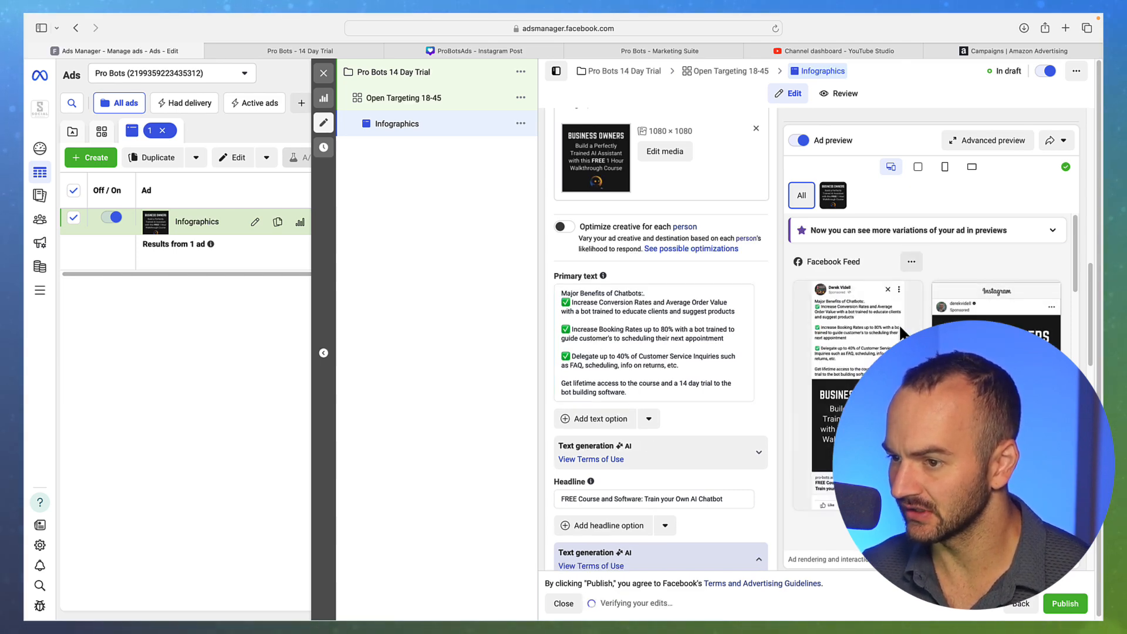
left_click(648, 294)
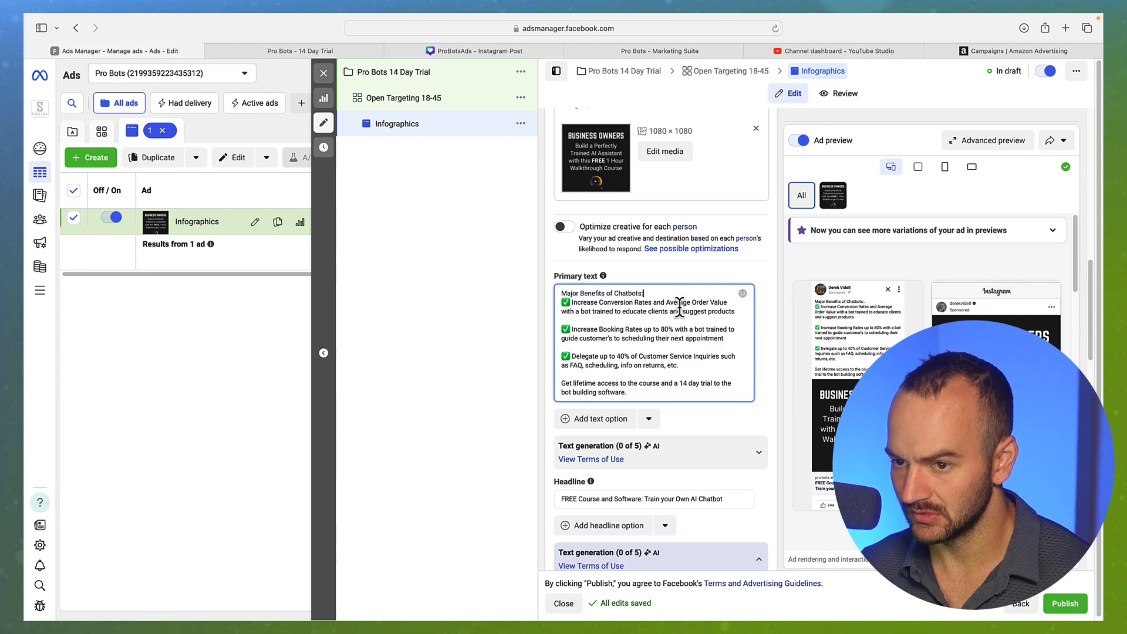
key("Return")
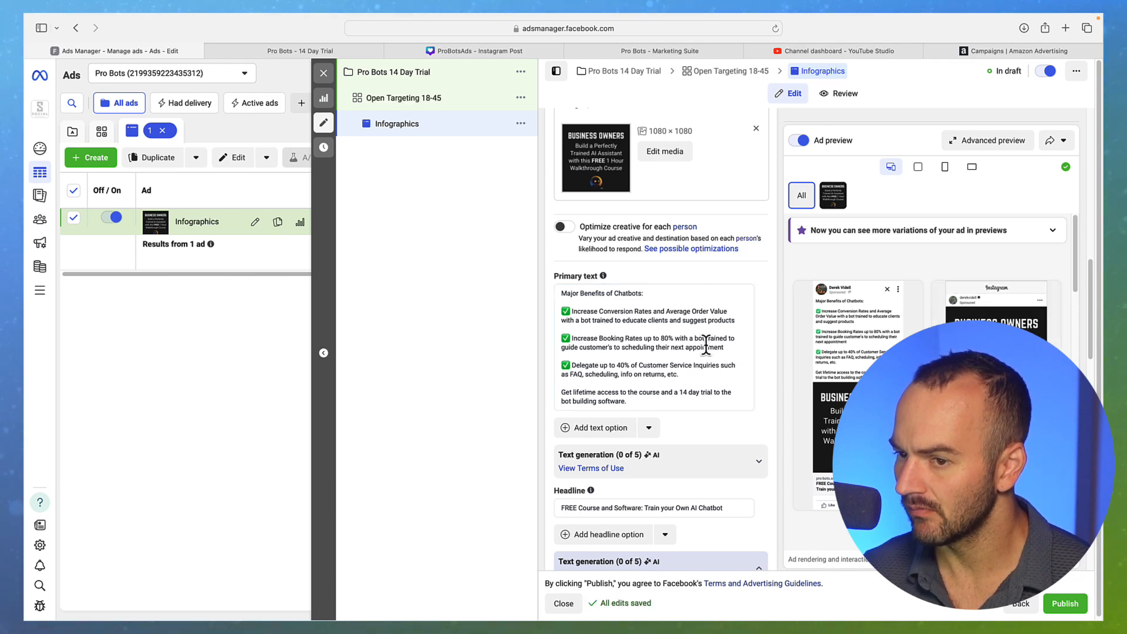
Rewrite the primary text's opening line to 'Do you have an AI Chatbot yet?'
left_click(615, 293)
type("A")
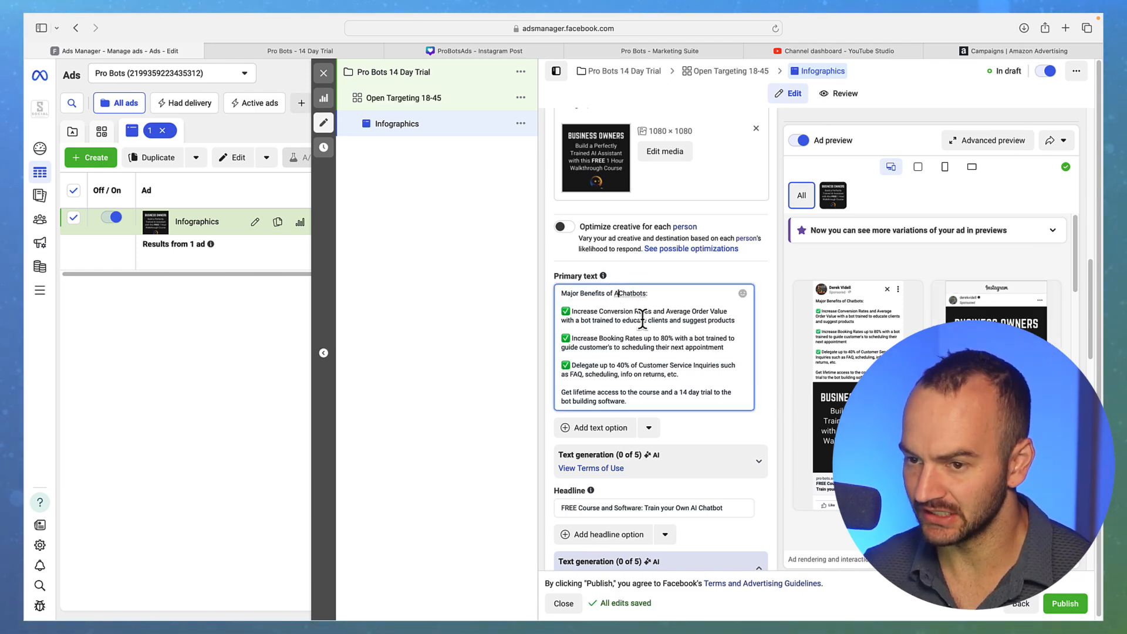
type("I")
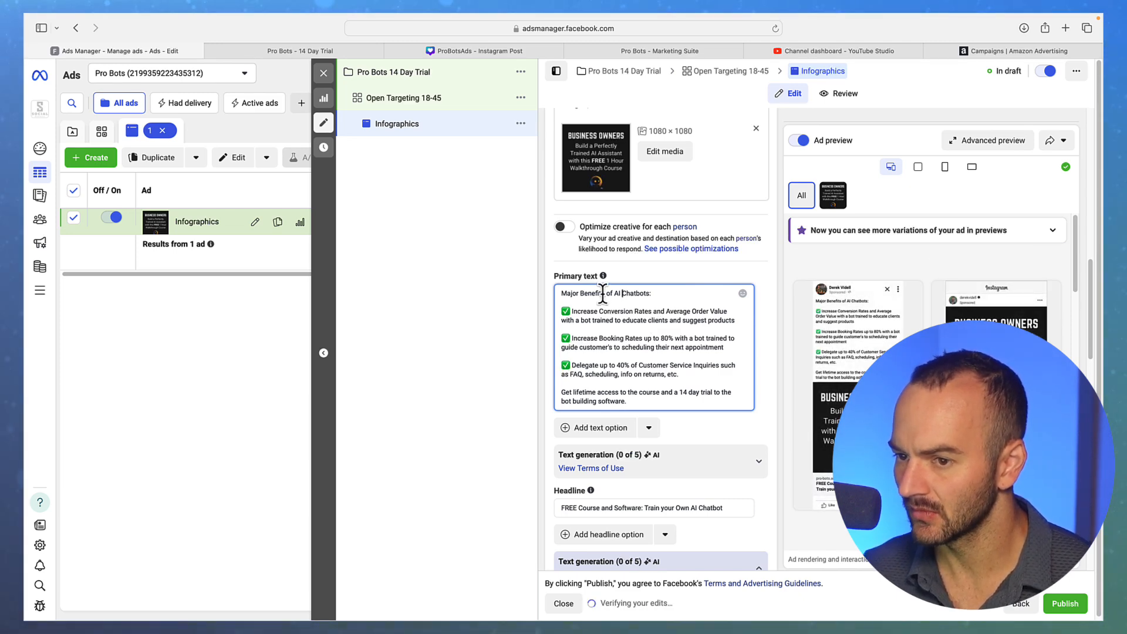
left_click_drag(612, 293, 562, 293)
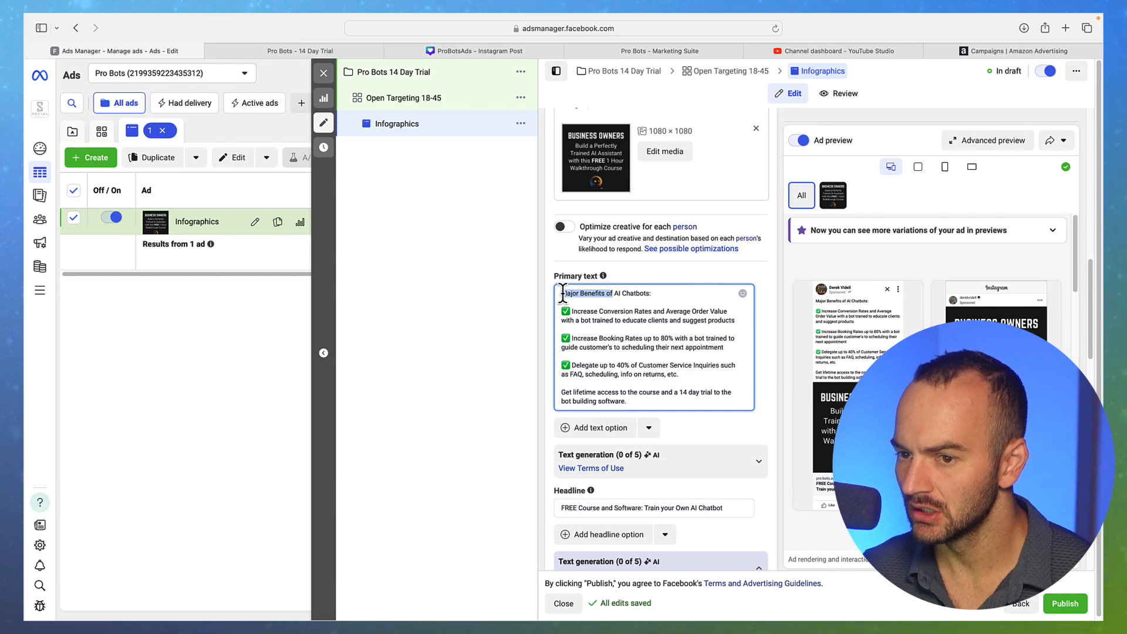
type("Do you")
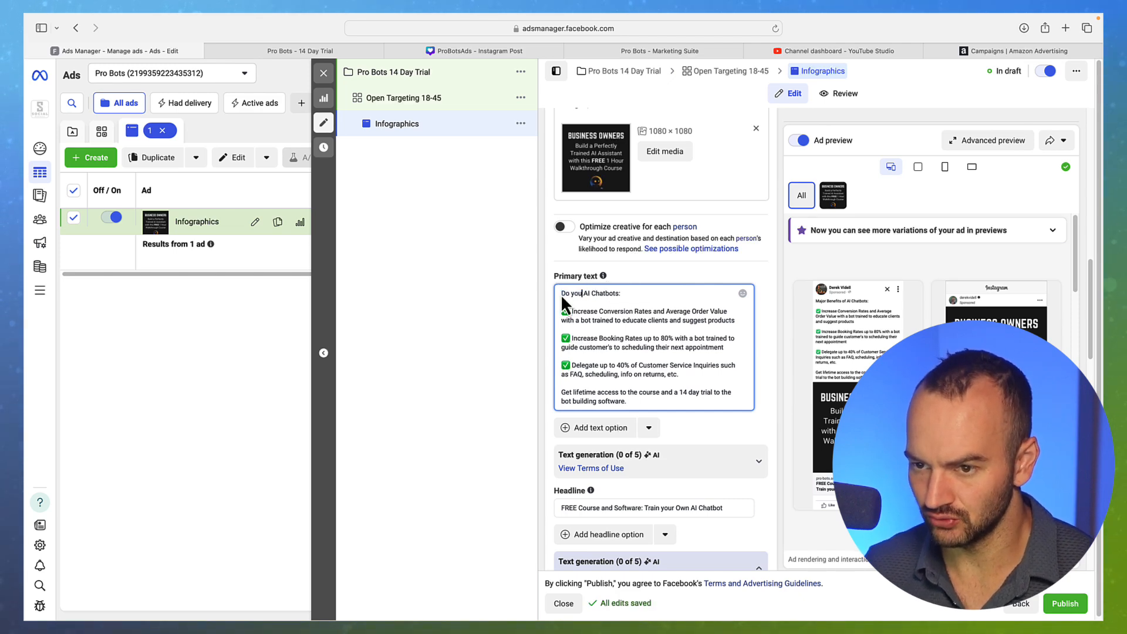
type(" hav an")
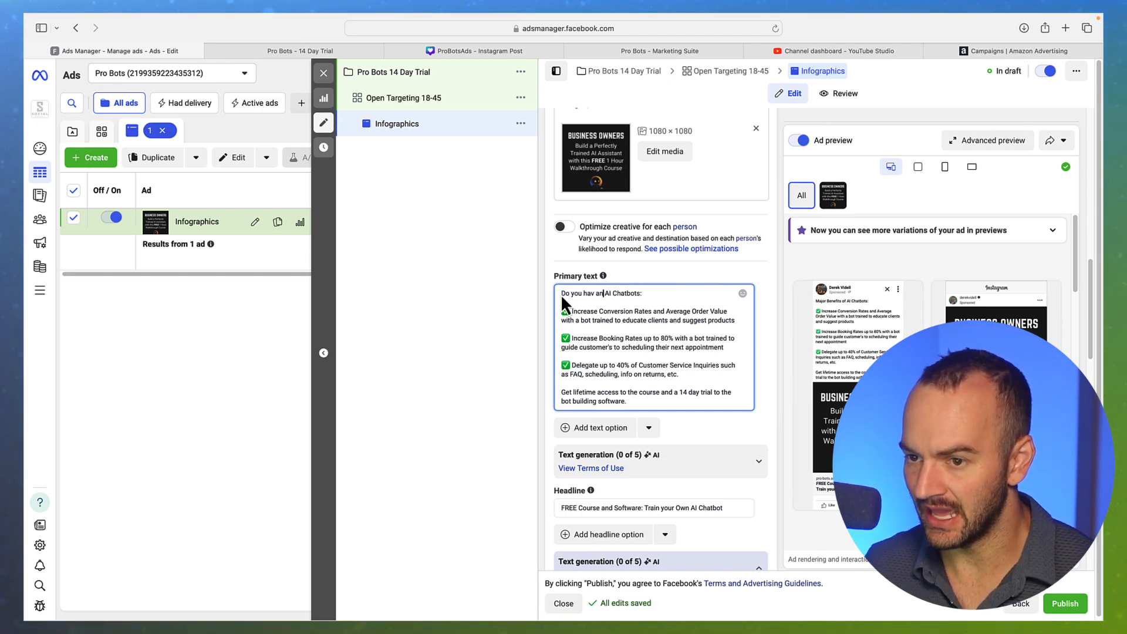
left_click(658, 294)
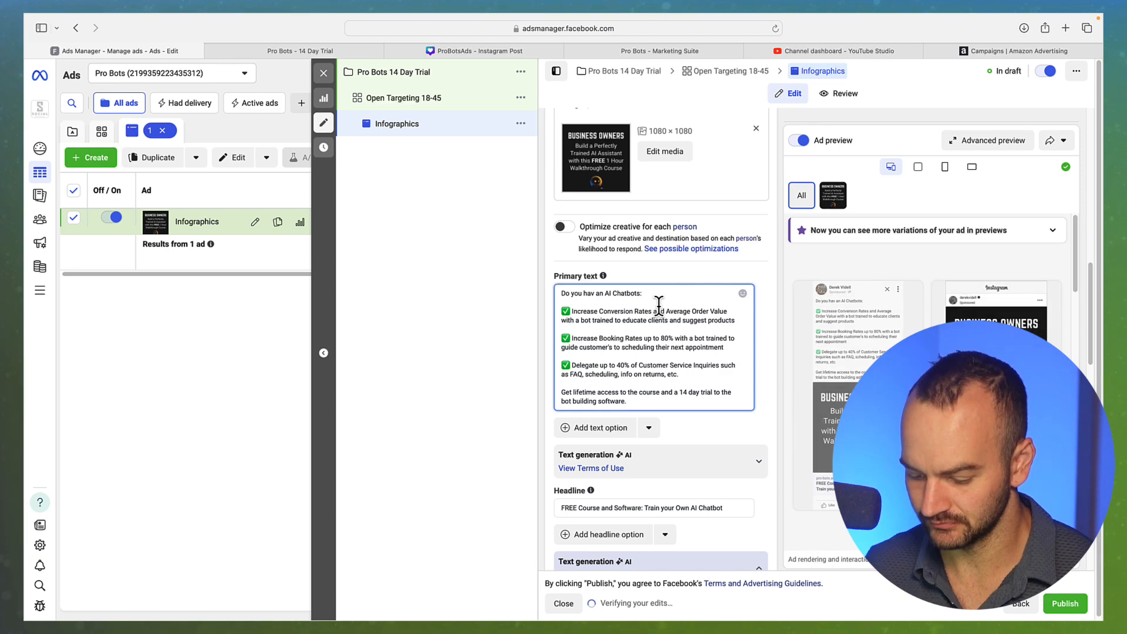
key("BackSpace")
key("BackSpace")
type("yet")
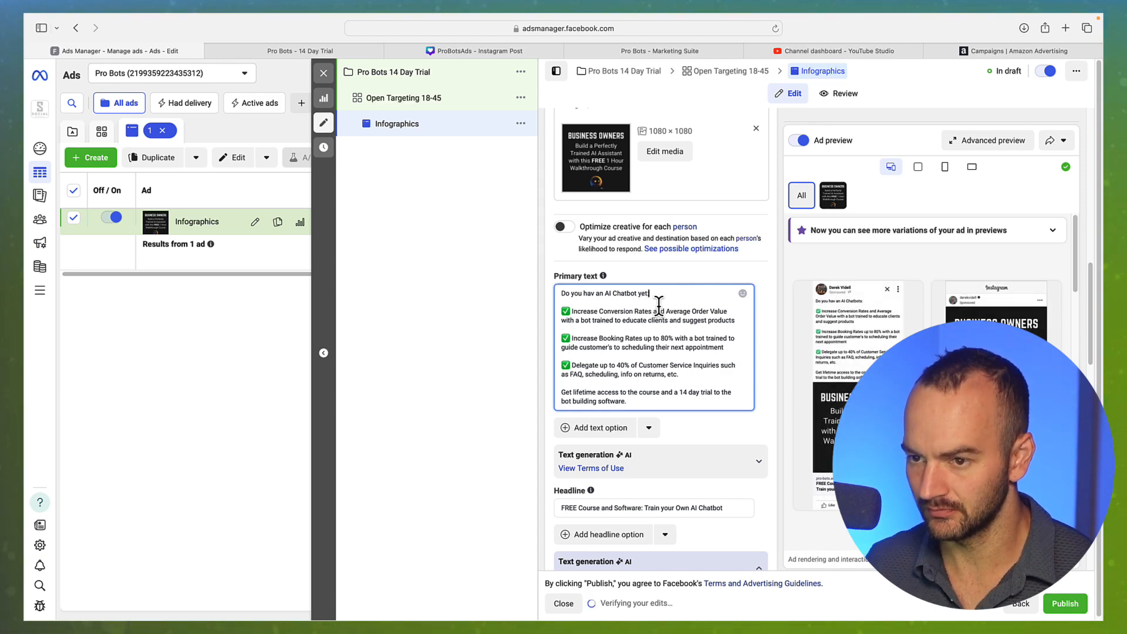
type("?")
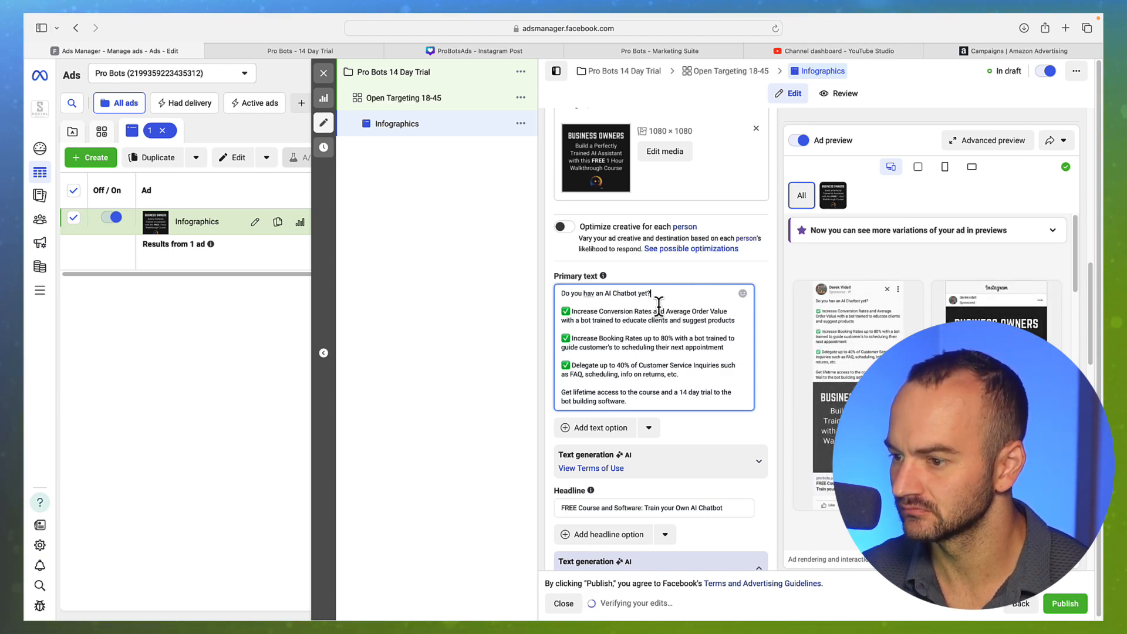
left_click(599, 299)
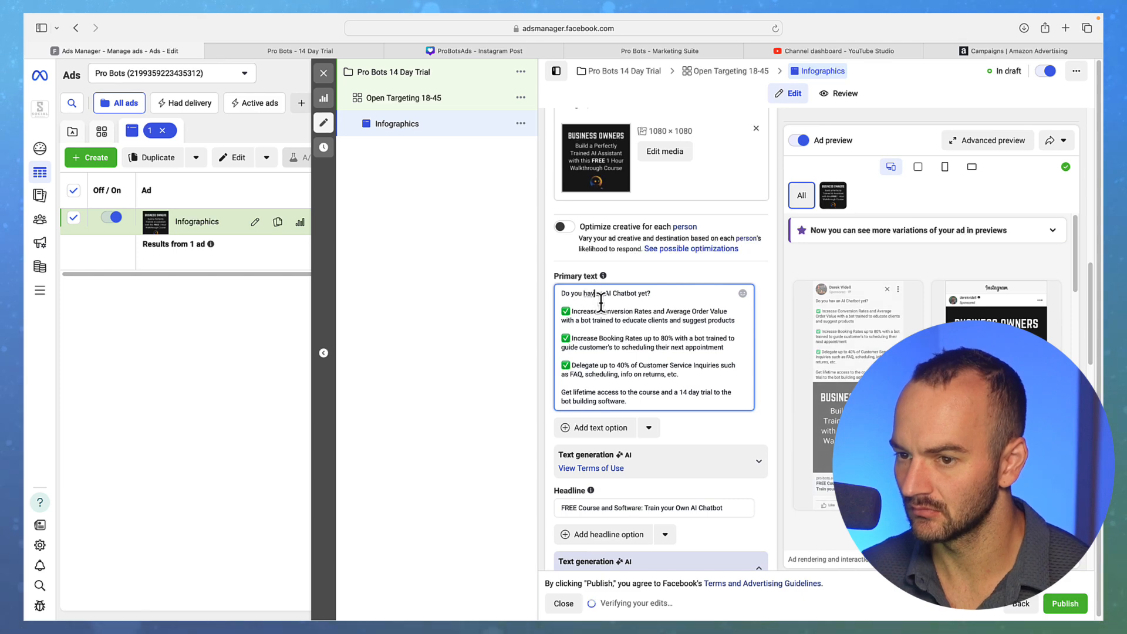
type("e")
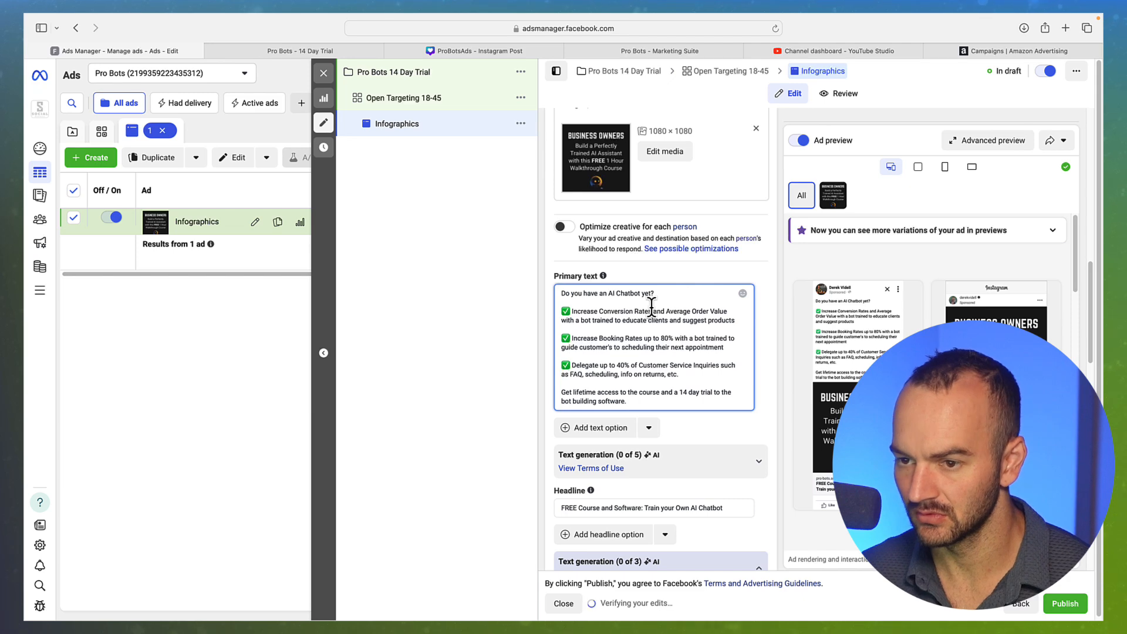
type("ma")
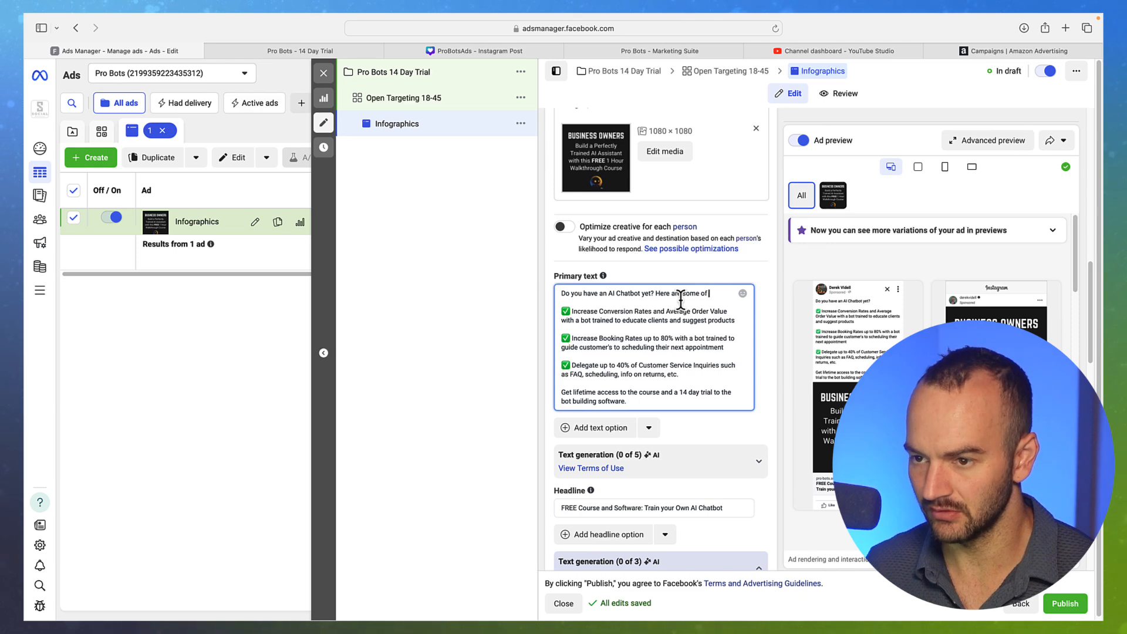
type("jor bene")
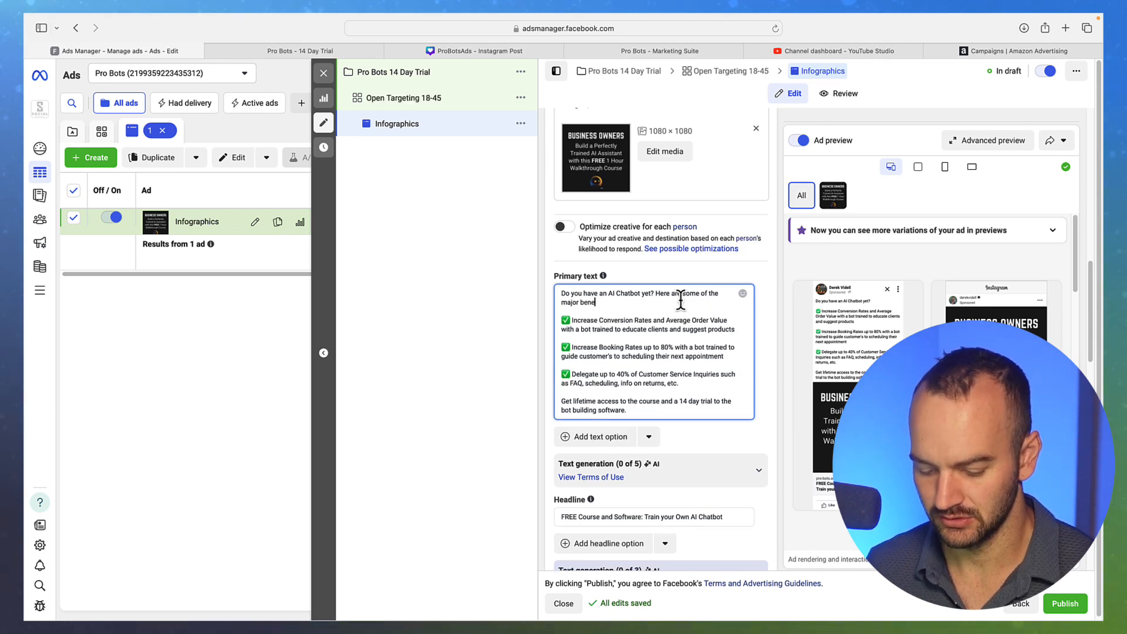
type("efits your business would experience RIGHT AWAY from having one on your website.")
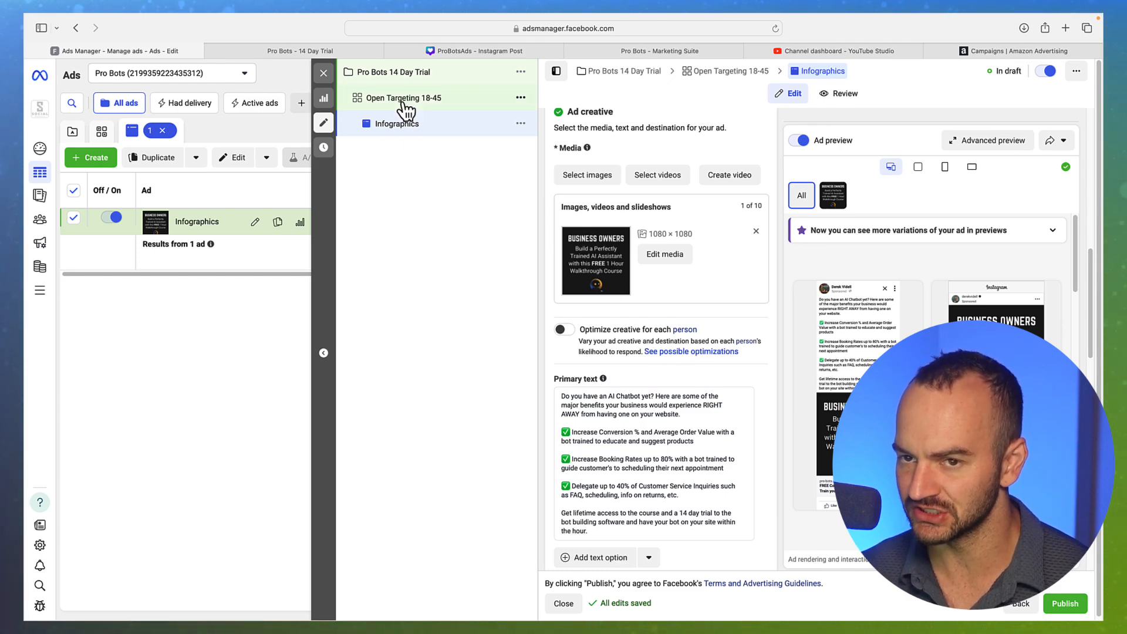
scroll(681, 351, "down", 1)
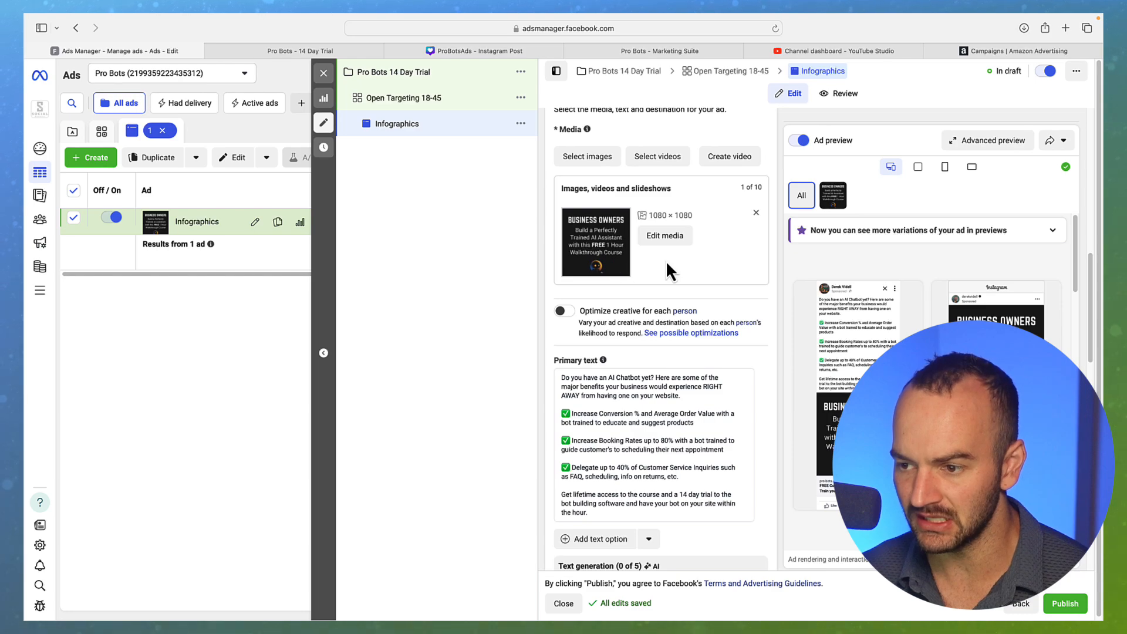
scroll(740, 302, "down", 3)
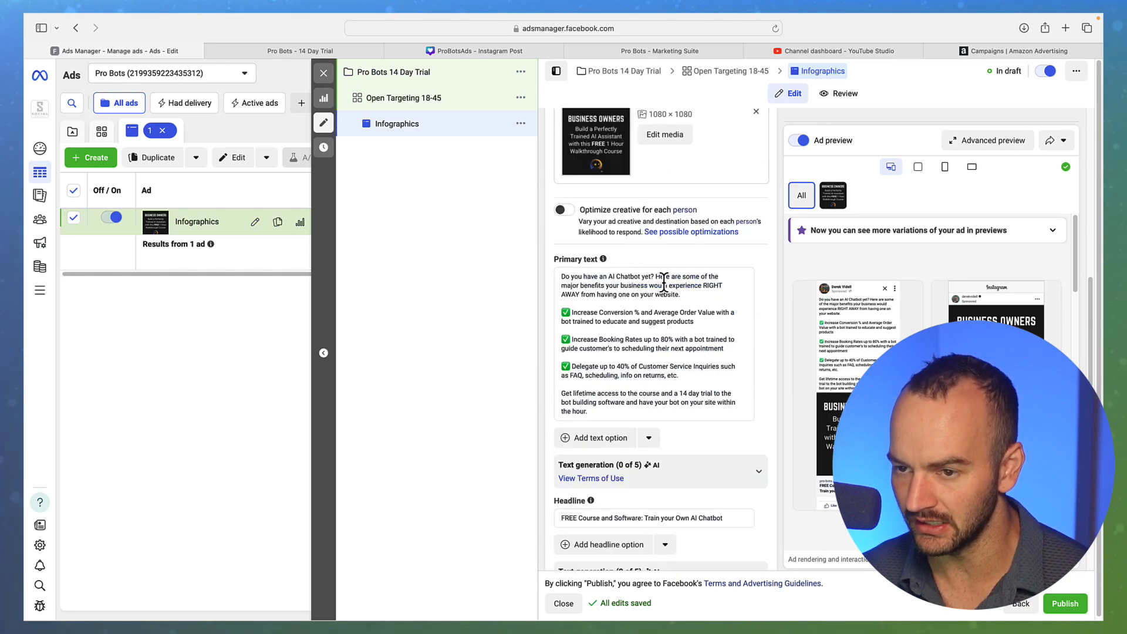
scroll(746, 329, "down", 2)
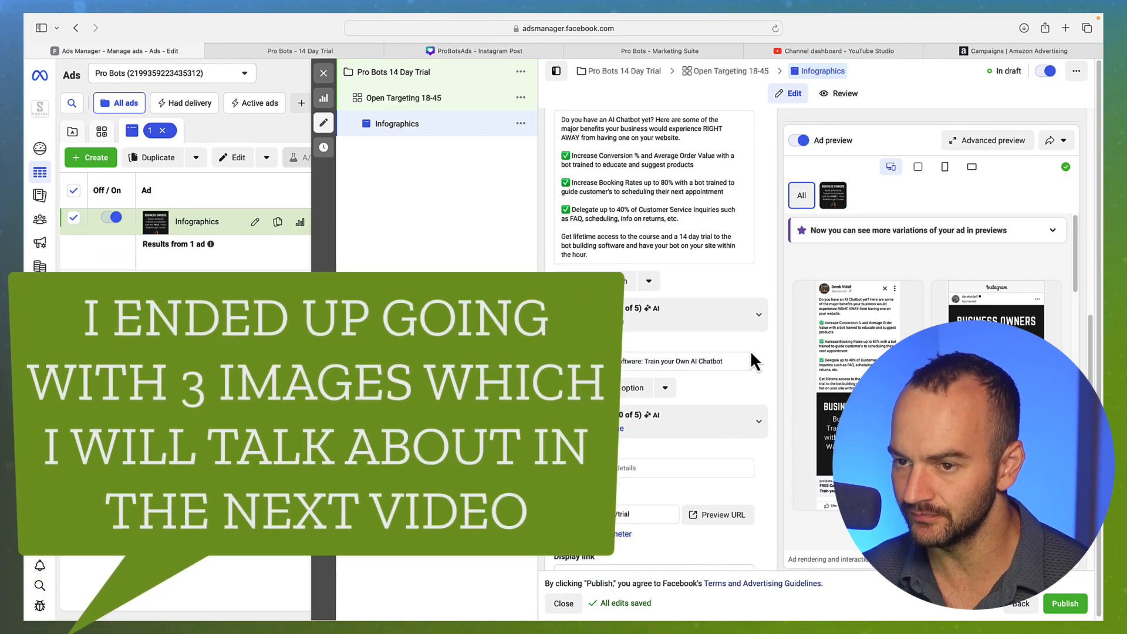
scroll(746, 346, "up", 4)
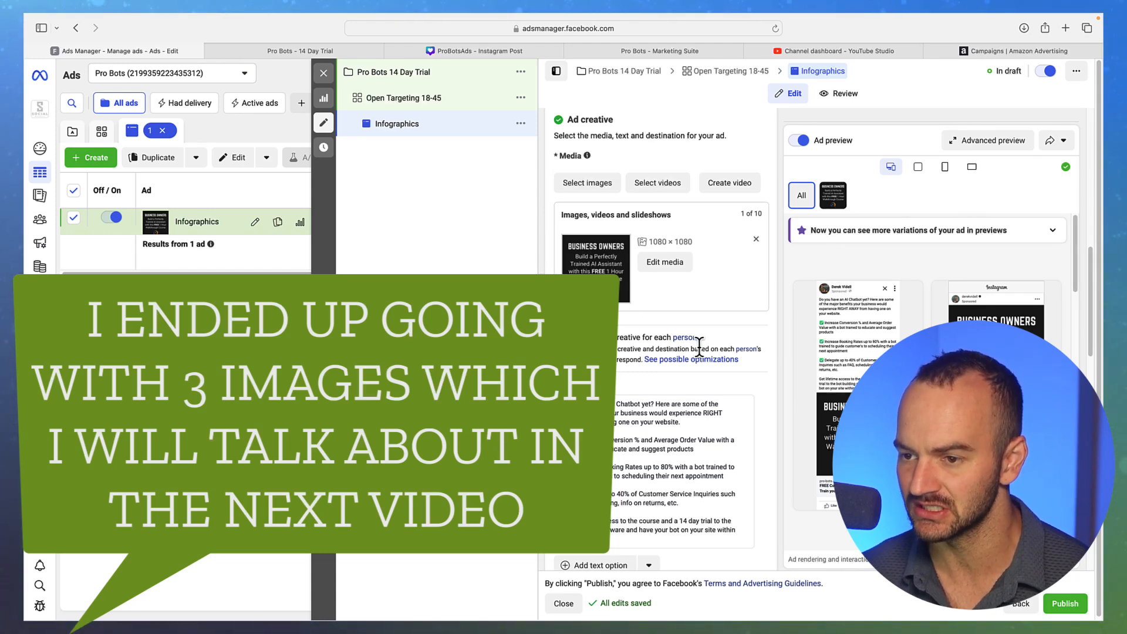
scroll(705, 355, "up", 1)
scroll(704, 355, "up", 8)
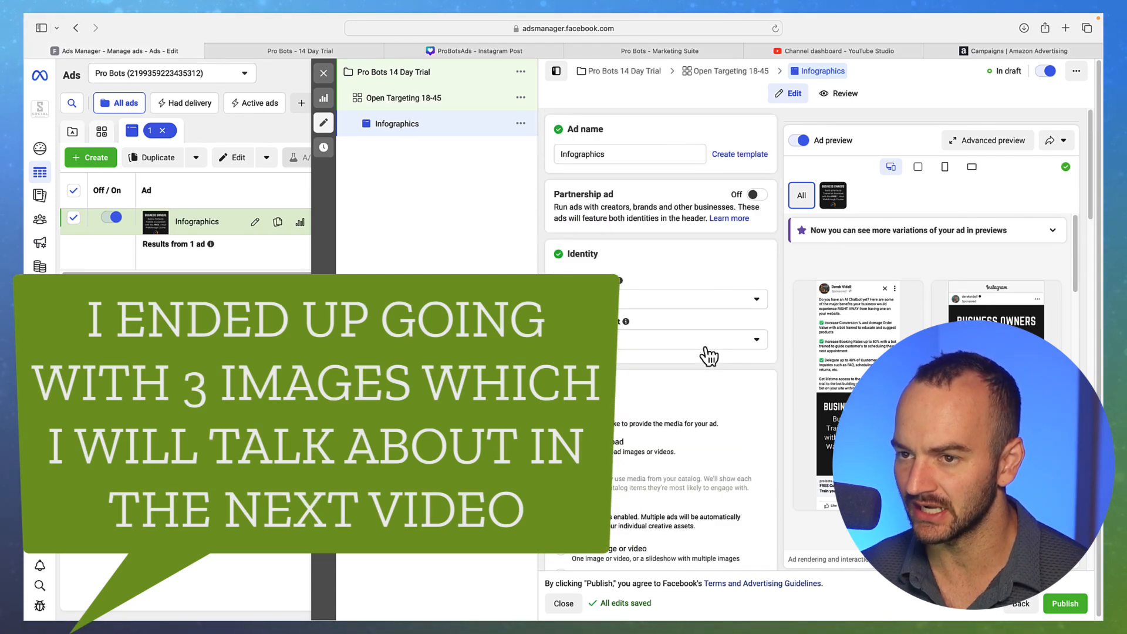
scroll(705, 352, "down", 5)
scroll(707, 349, "down", 8)
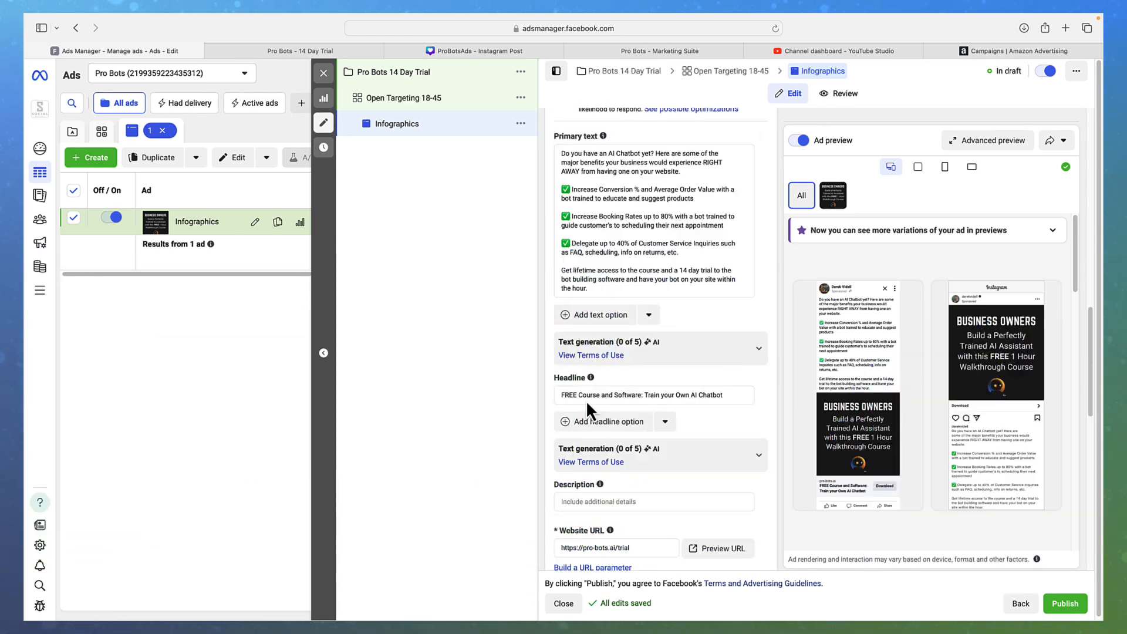
mouse_move(830, 491)
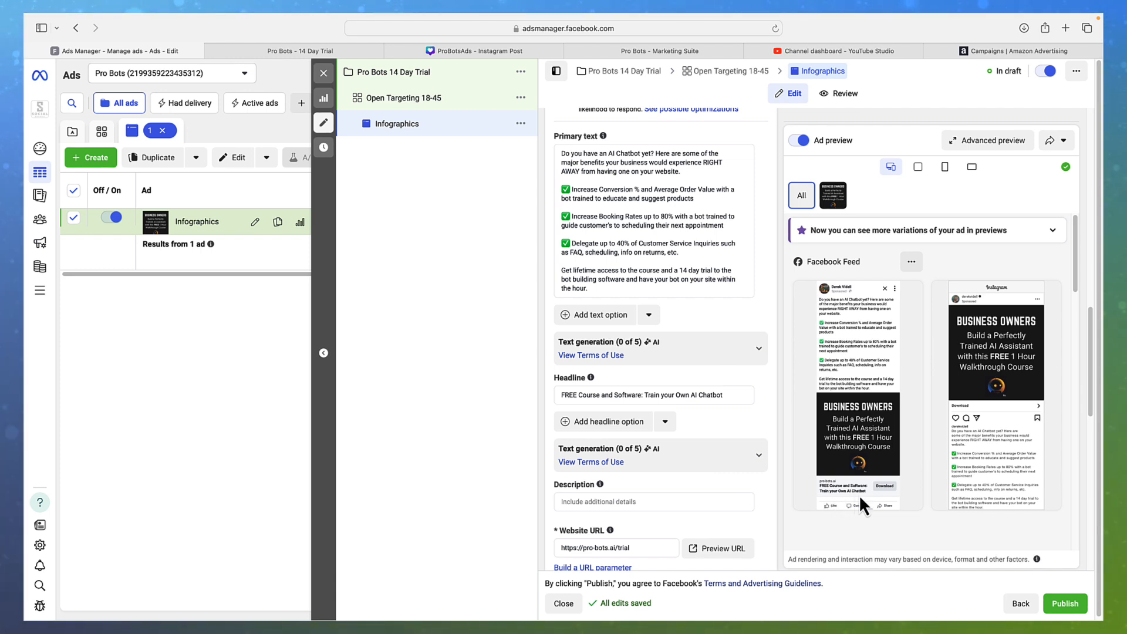
double_click(568, 394)
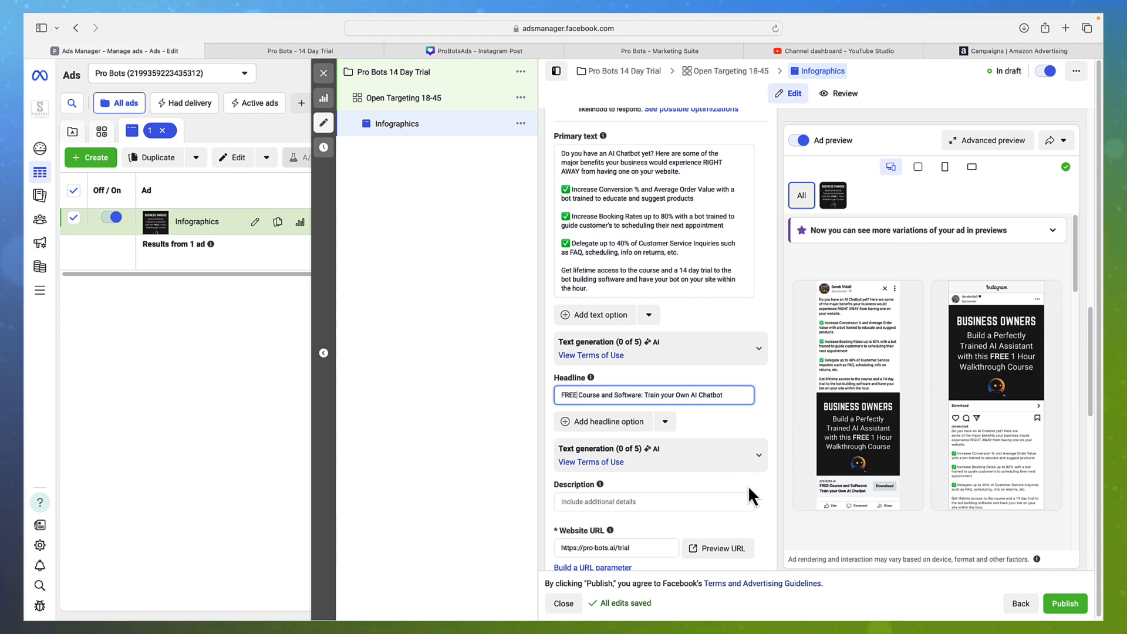
Switch the call to action from Download to Learn more, then to Sign up
scroll(747, 485, "down", 10)
scroll(746, 492, "down", 1)
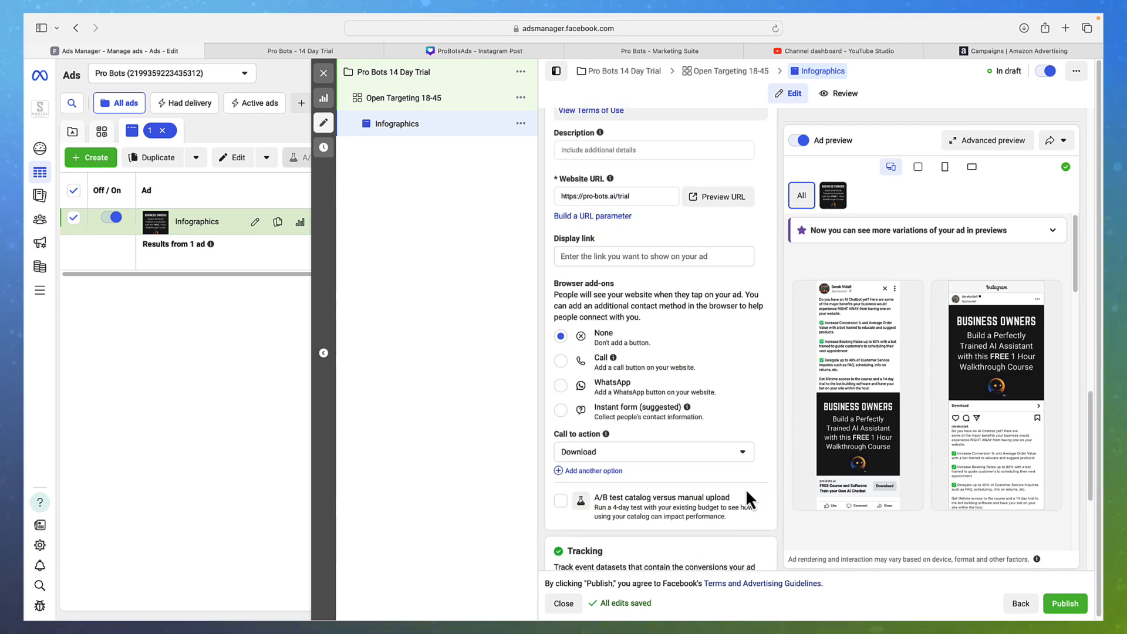
left_click(730, 459)
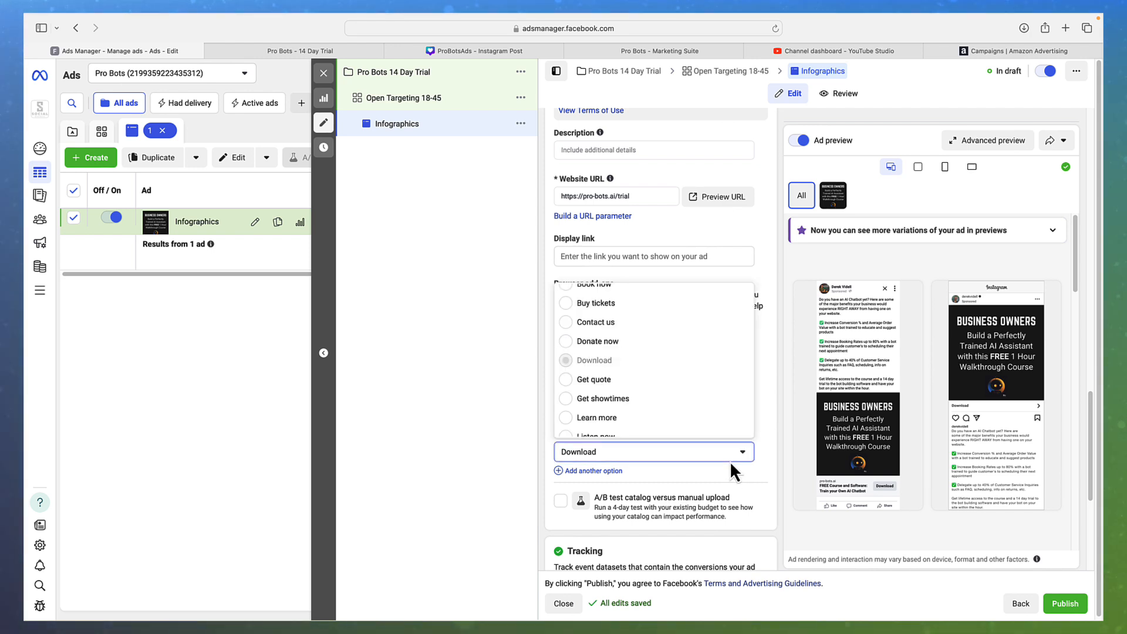
left_click(611, 418)
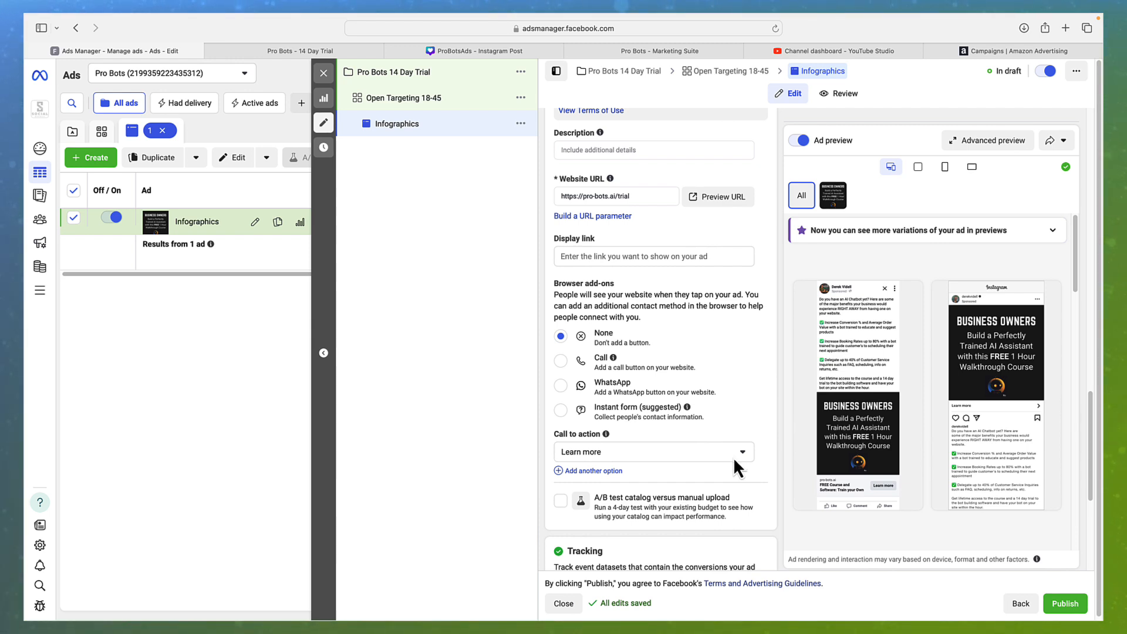
left_click(733, 458)
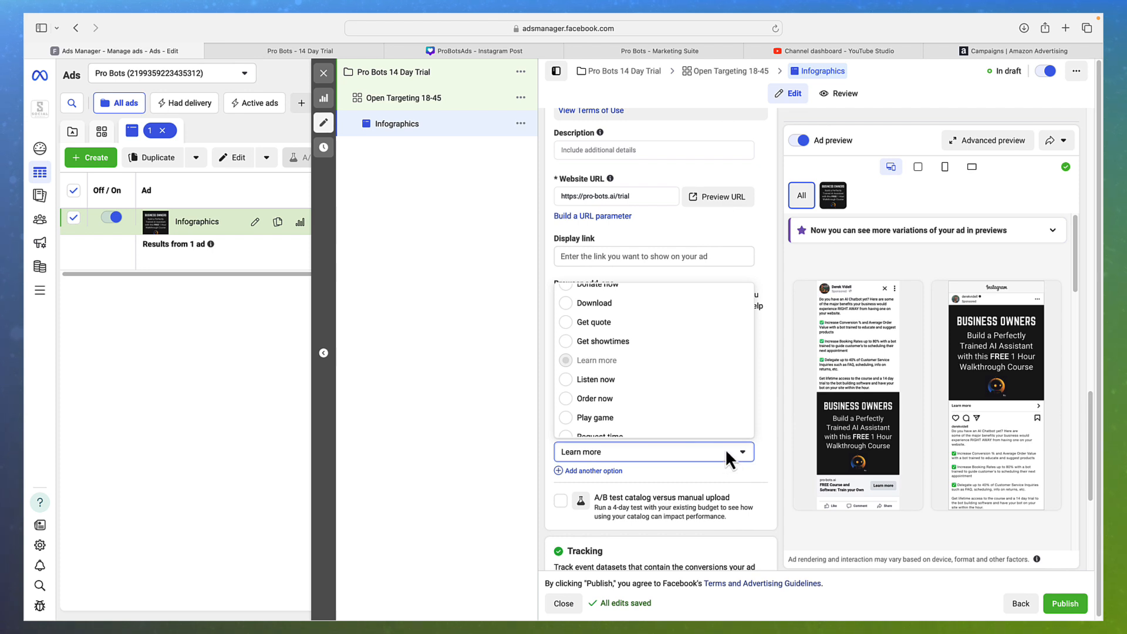
scroll(651, 376, "up", 3)
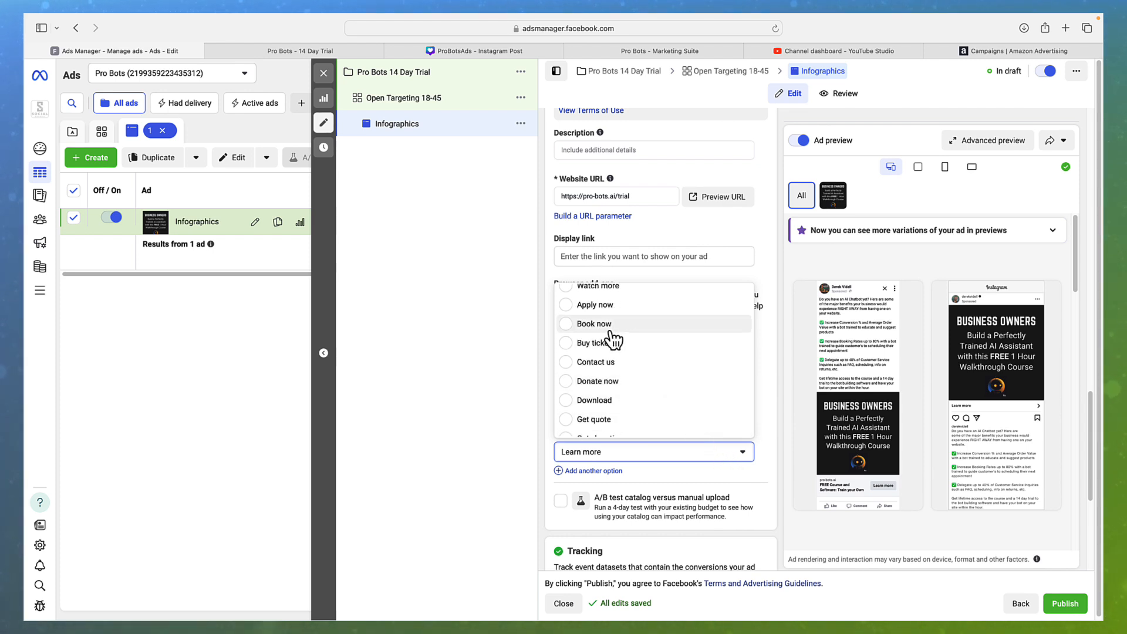
scroll(609, 335, "up", 2)
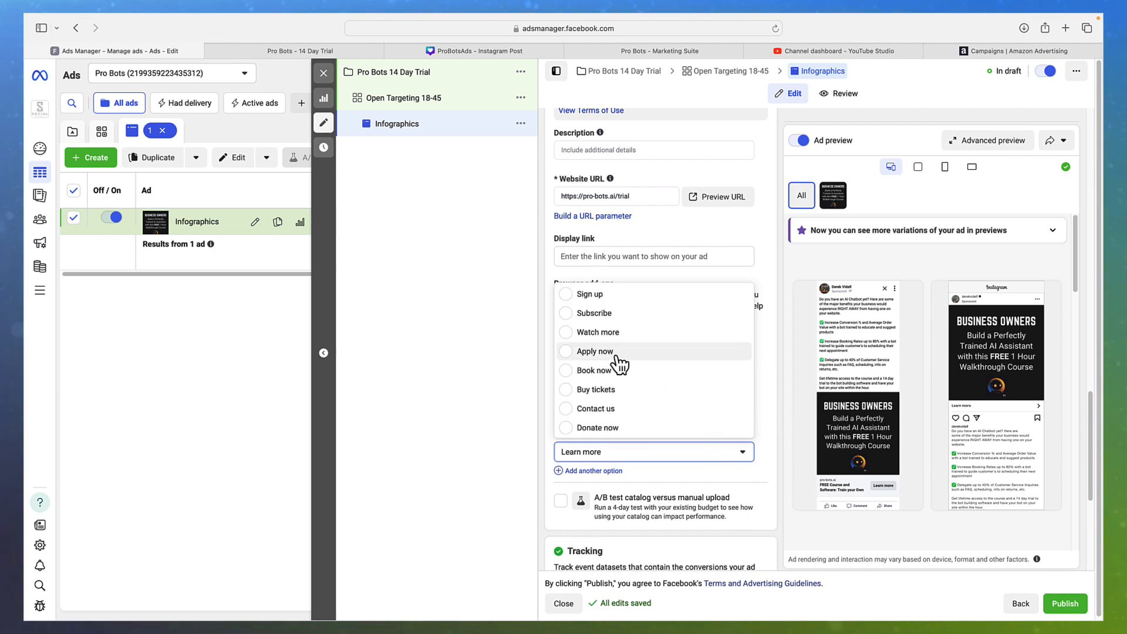
left_click(612, 296)
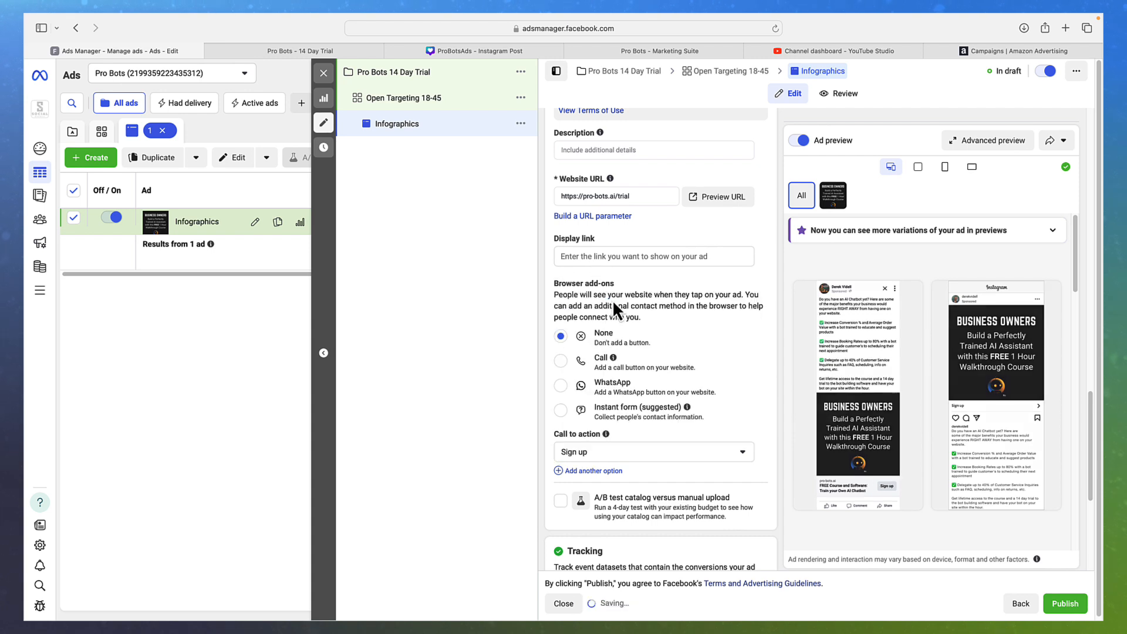
triple_click(753, 467)
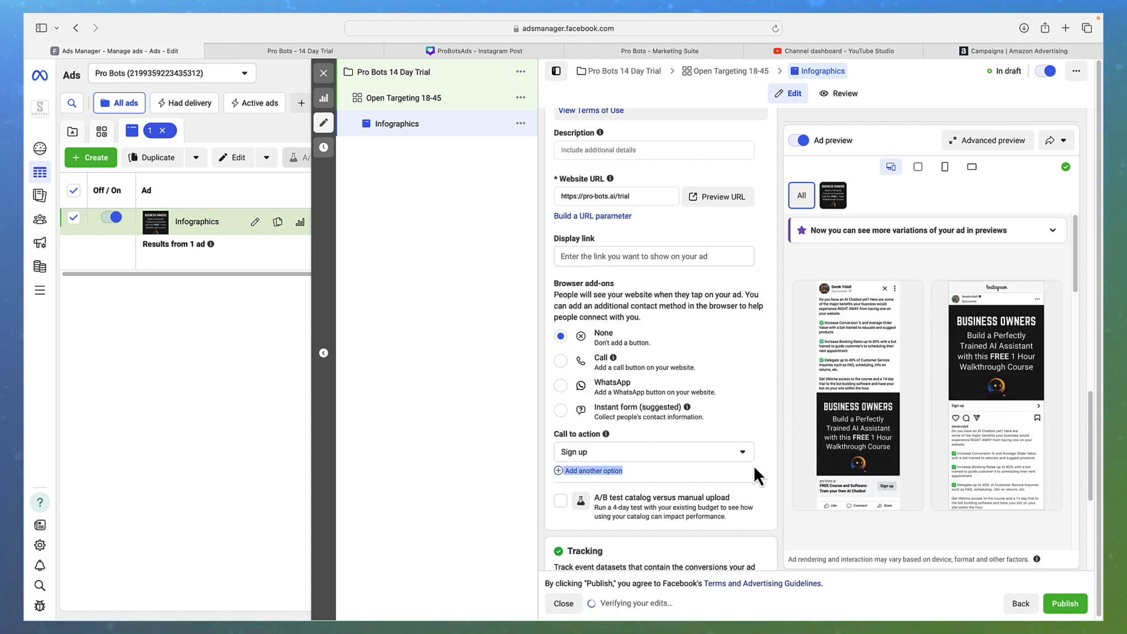
Look through the call-to-action choices again and keep Sign up
left_click(754, 467)
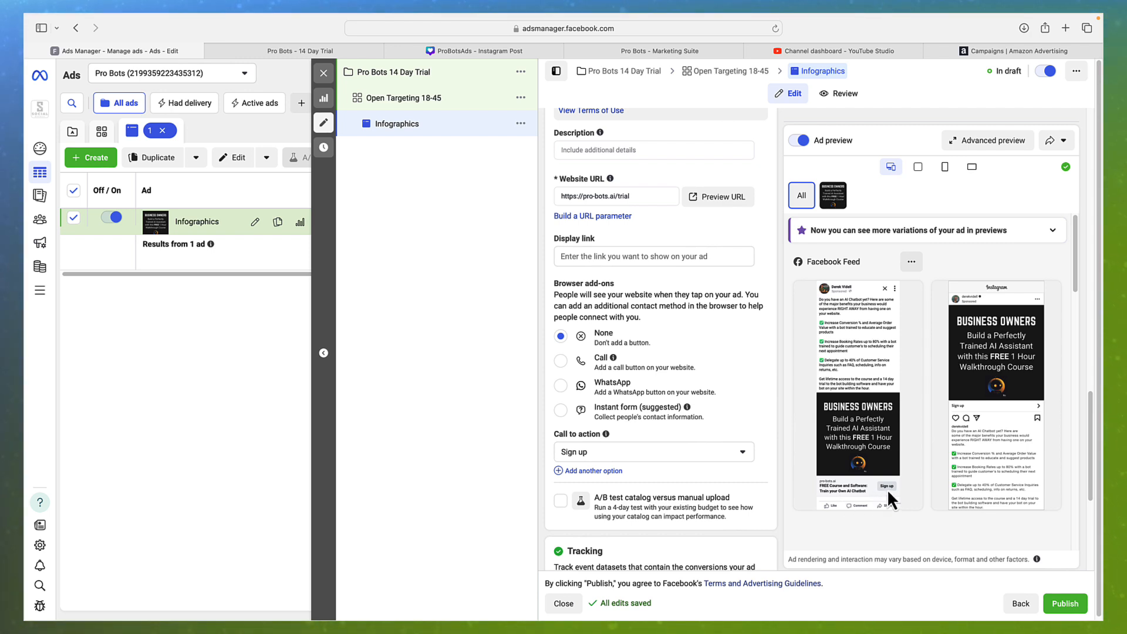
left_click(735, 454)
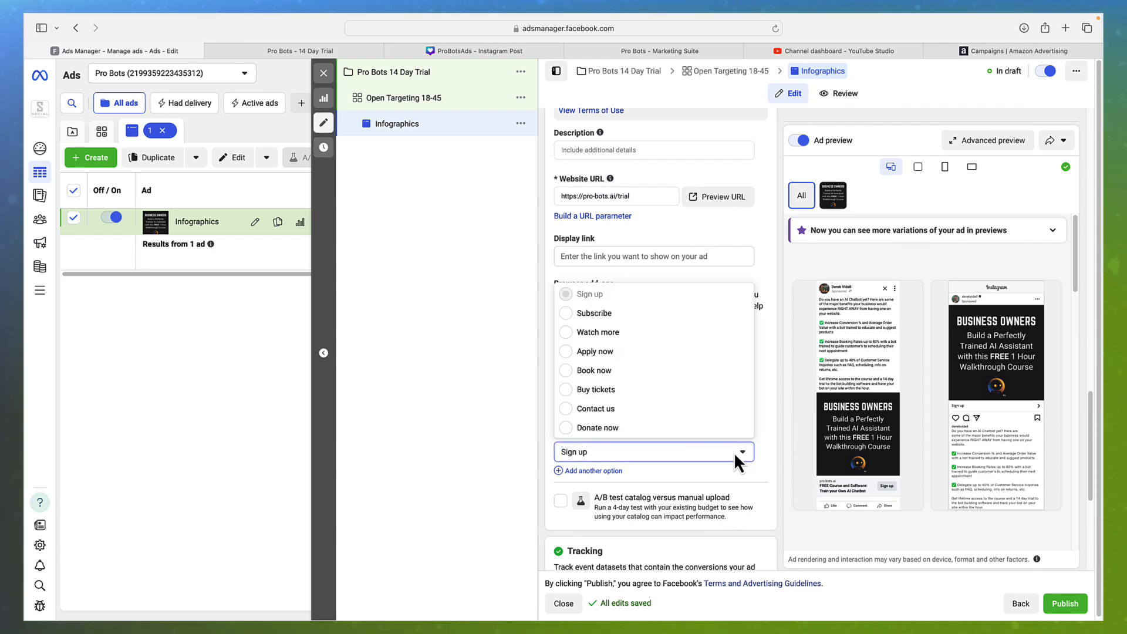
scroll(631, 409, "down", 5)
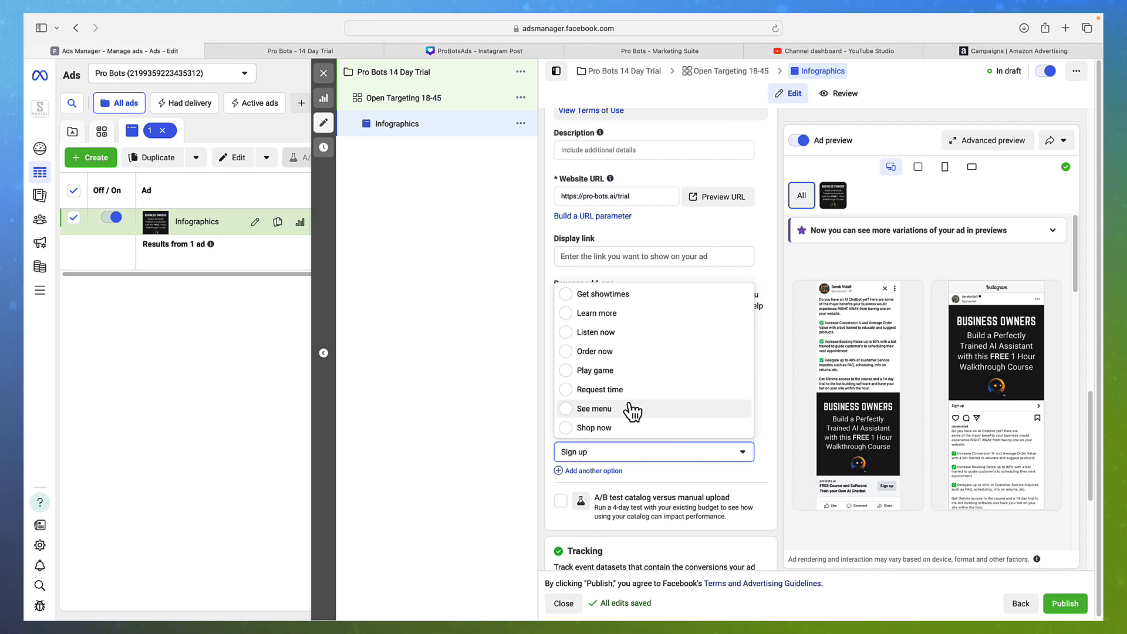
scroll(637, 417, "up", 5)
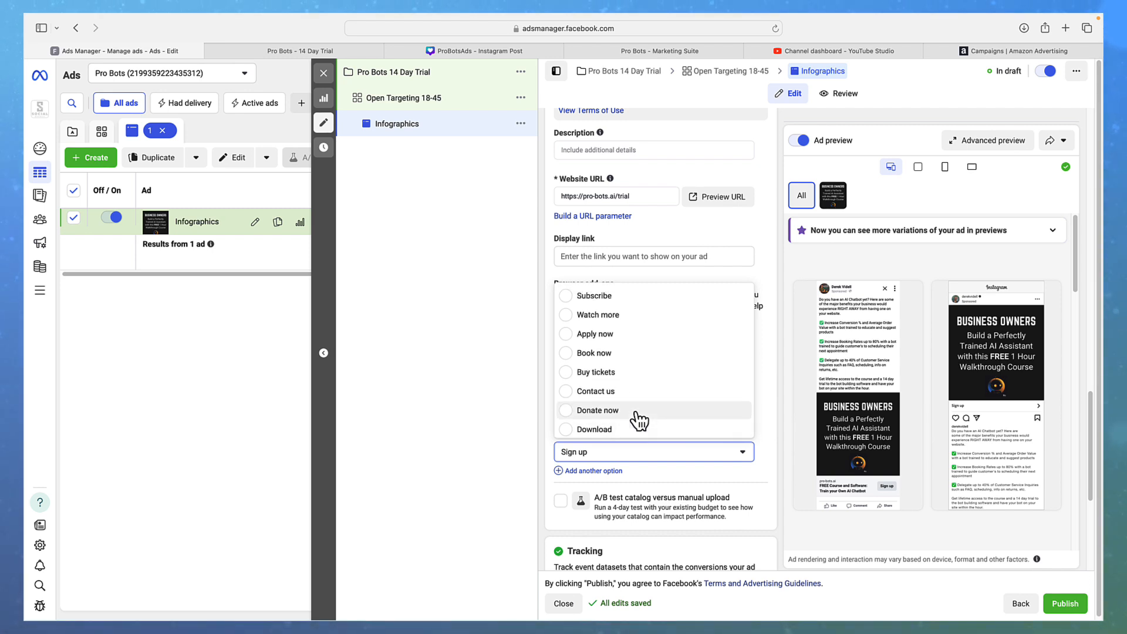
scroll(638, 420, "up", 1)
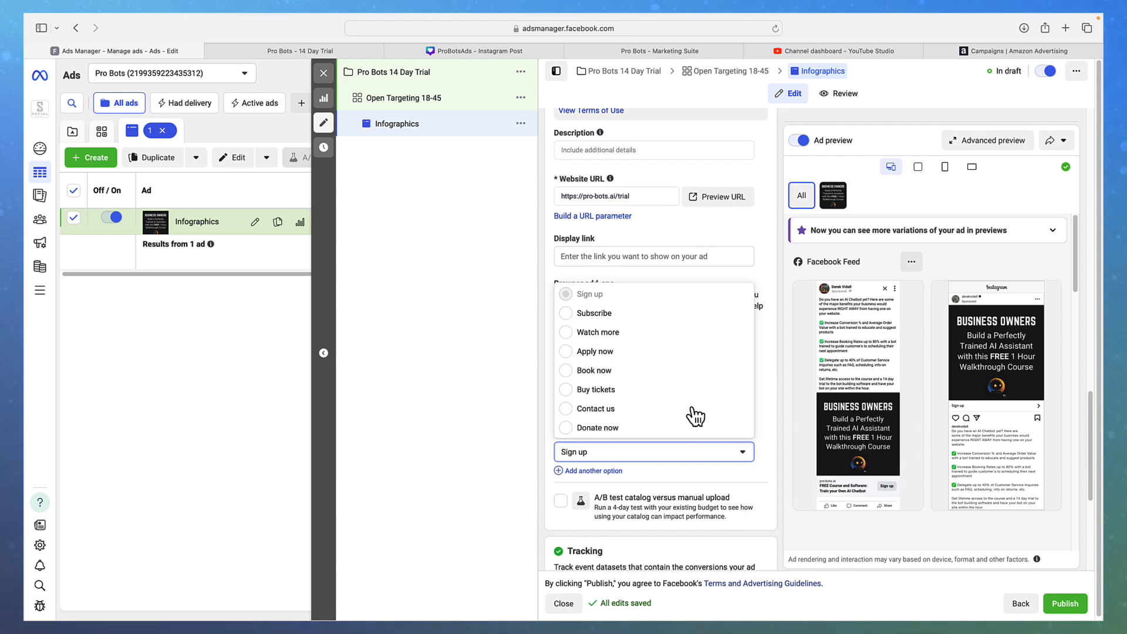
scroll(622, 364, "down", 1)
scroll(616, 359, "down", 3)
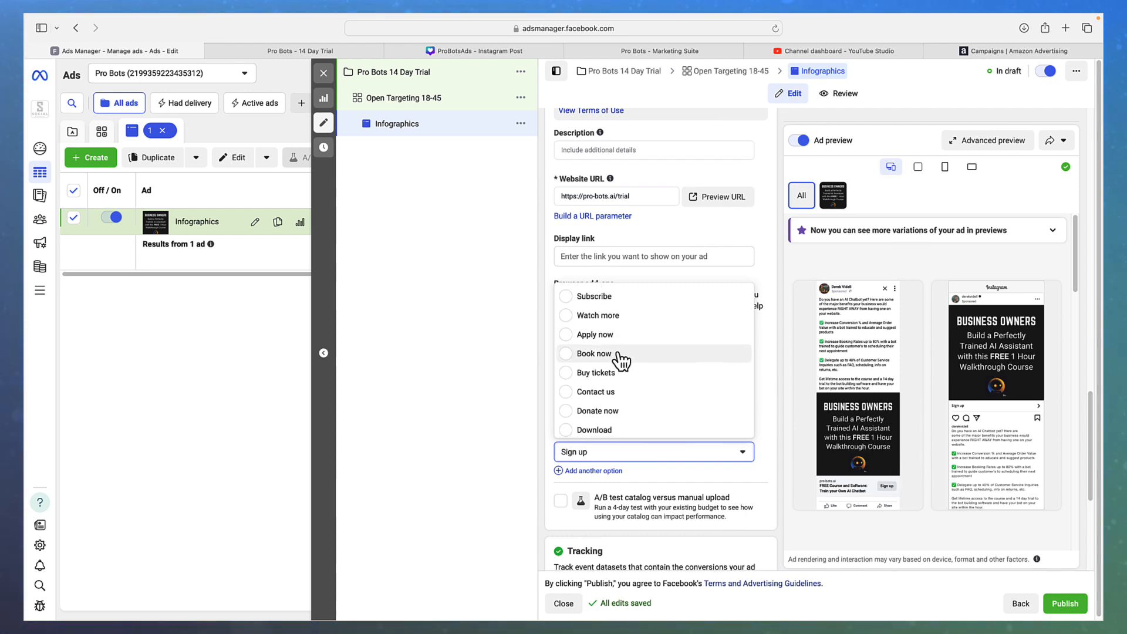
scroll(639, 378, "down", 7)
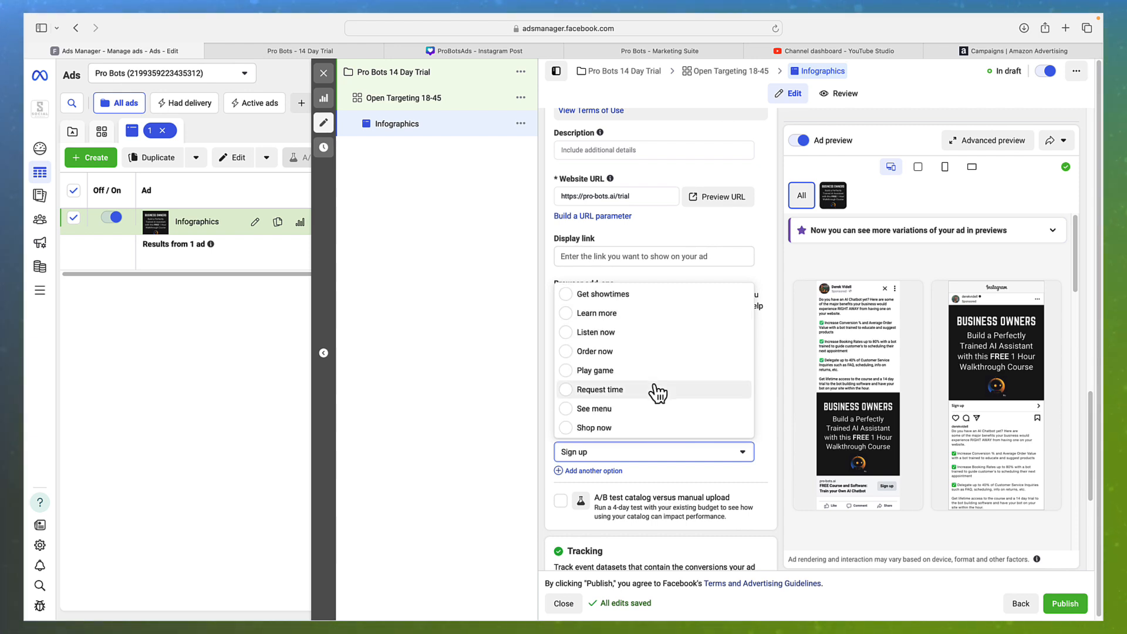
left_click(761, 405)
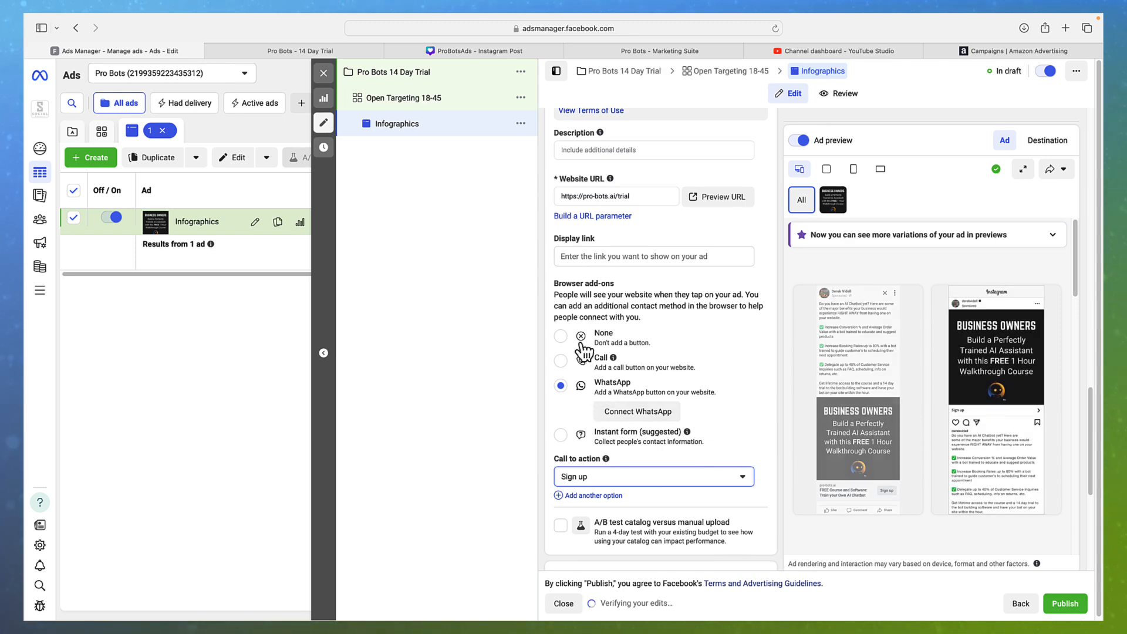
Set Browser add-ons to None, preview the website URL, and close the duplicate landing page tab
left_click(561, 336)
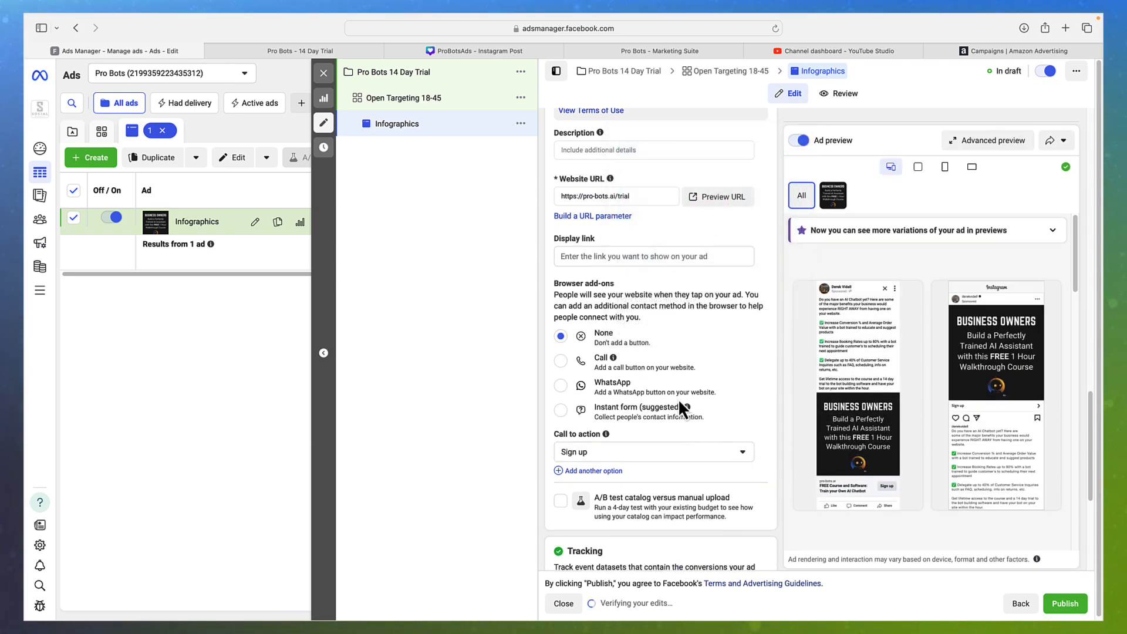
scroll(717, 427, "down", 2)
scroll(715, 429, "down", 5)
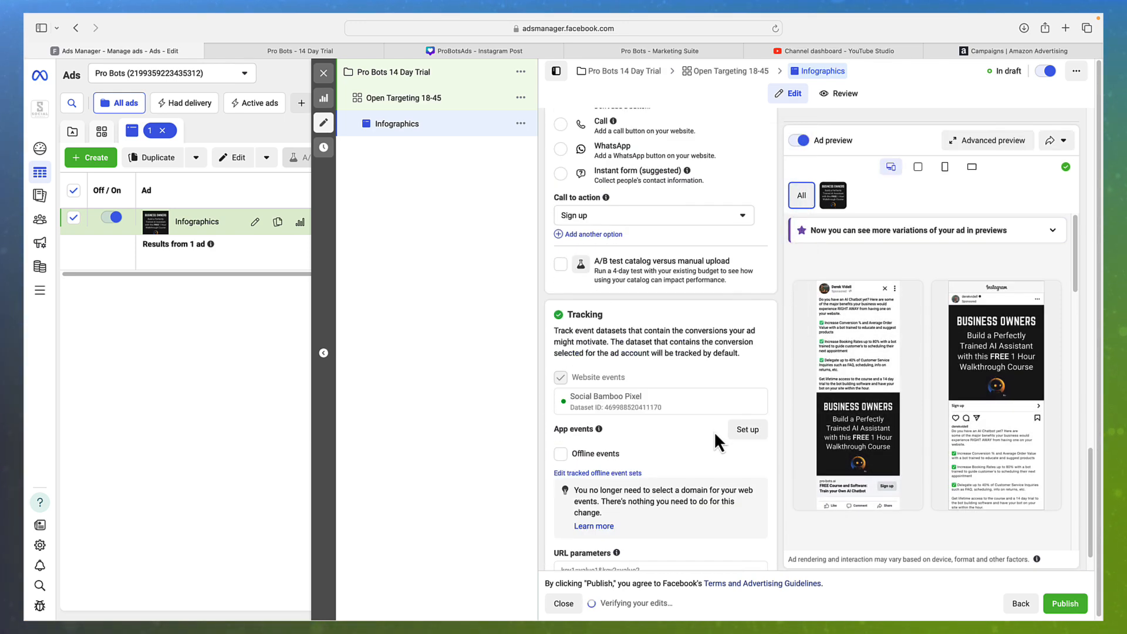
scroll(714, 431, "up", 6)
scroll(713, 431, "up", 5)
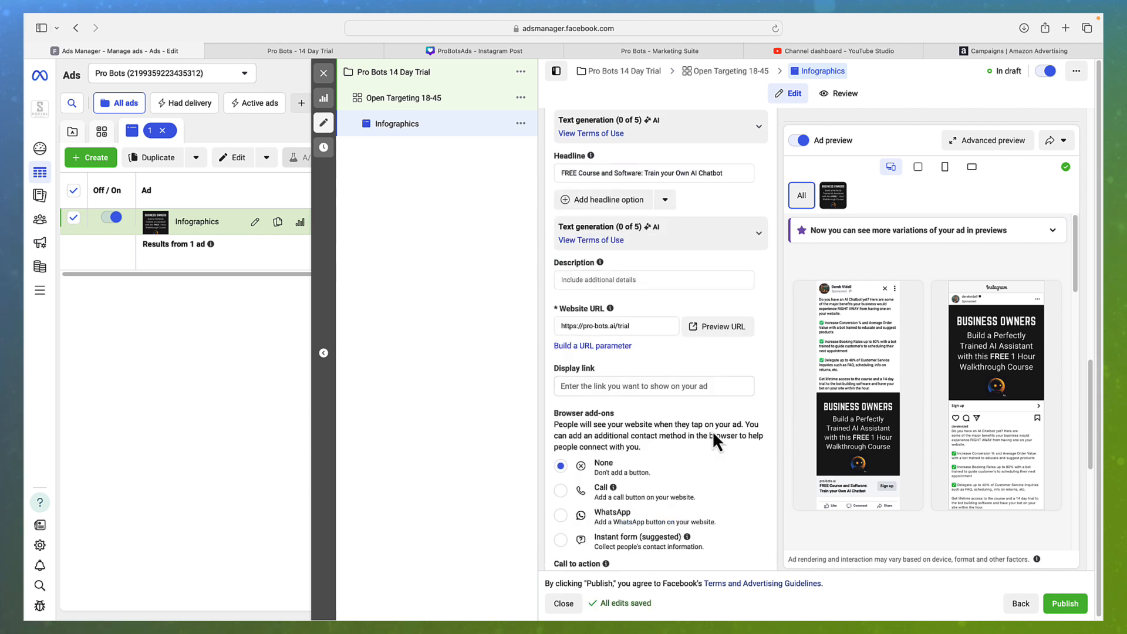
mouse_move(803, 455)
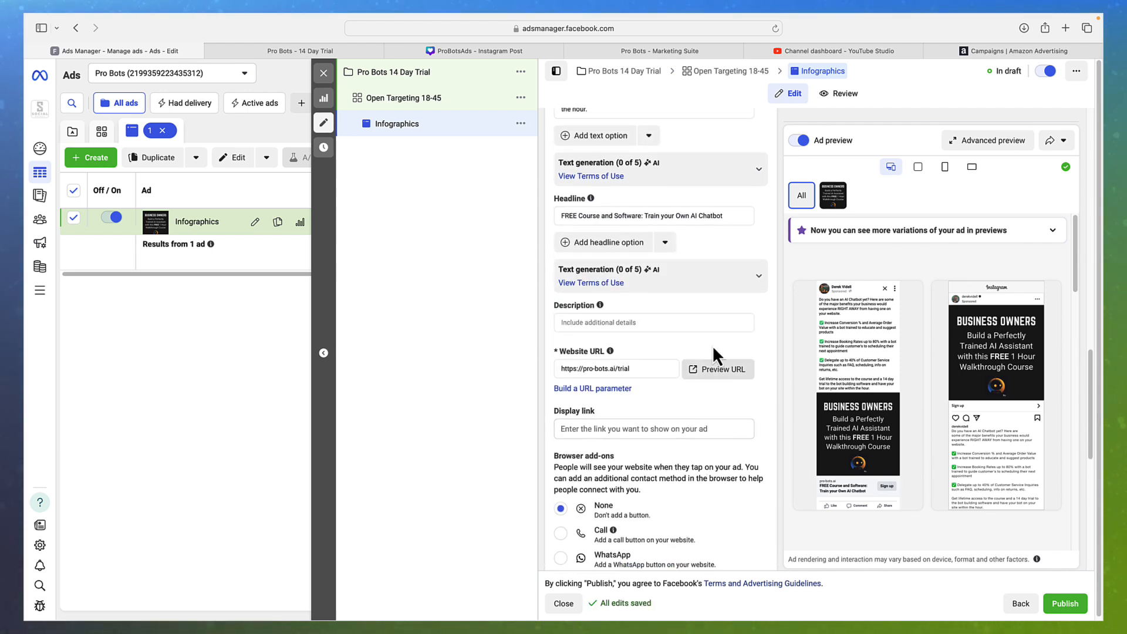
left_click(721, 368)
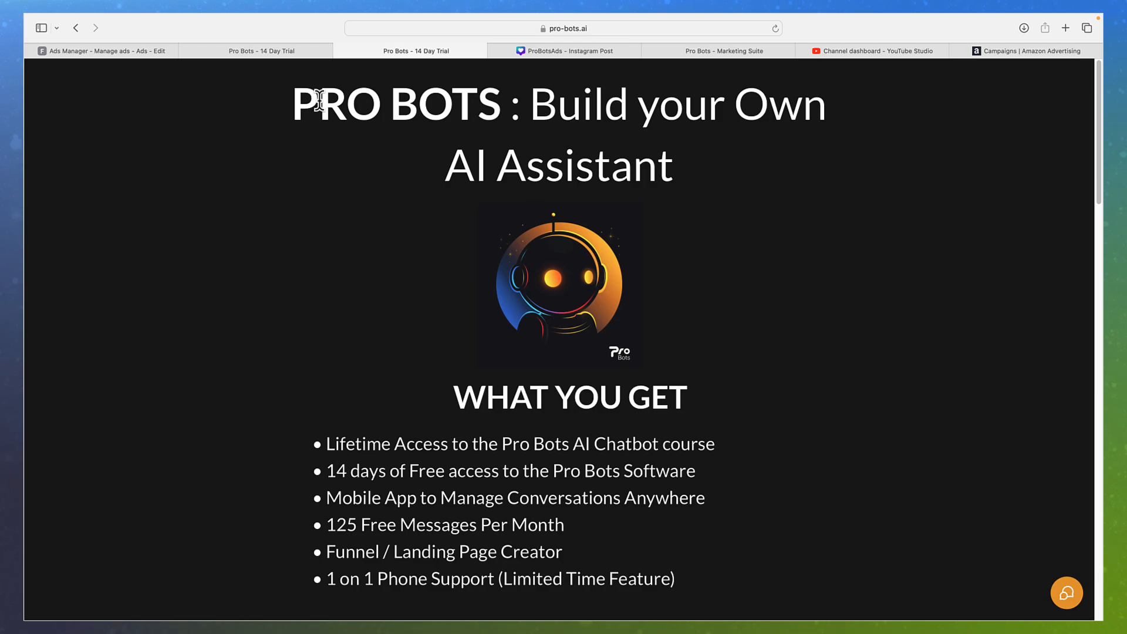
left_click(180, 51)
left_click(185, 51)
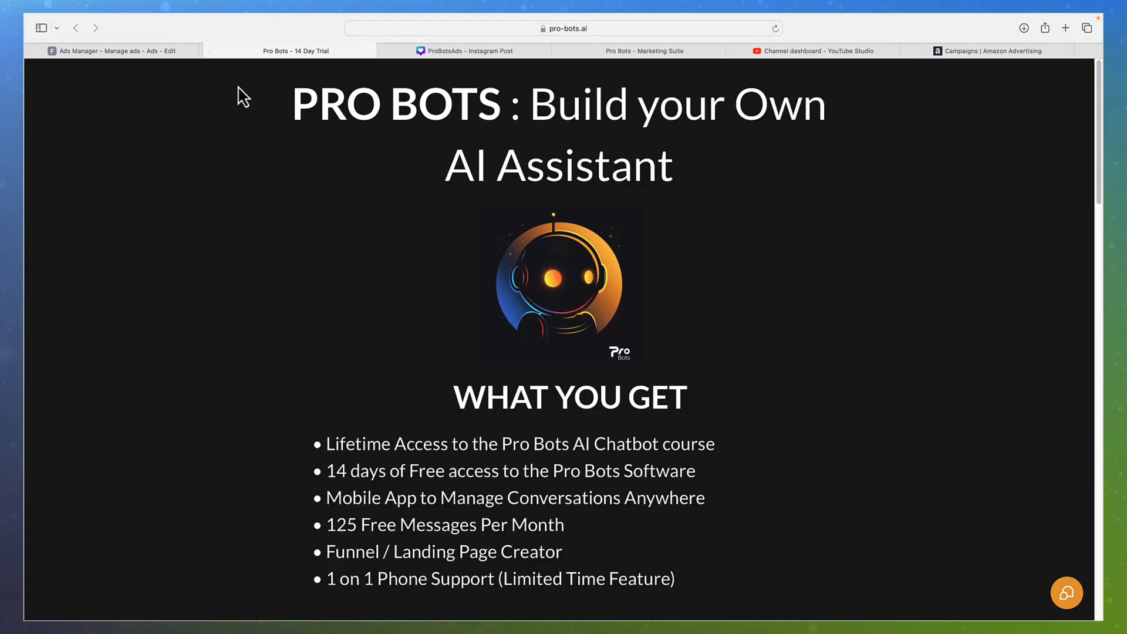
Check the headline in the ad editor, then switch to the 'Pro Bots - 14 Day Trial' tab
left_click(117, 52)
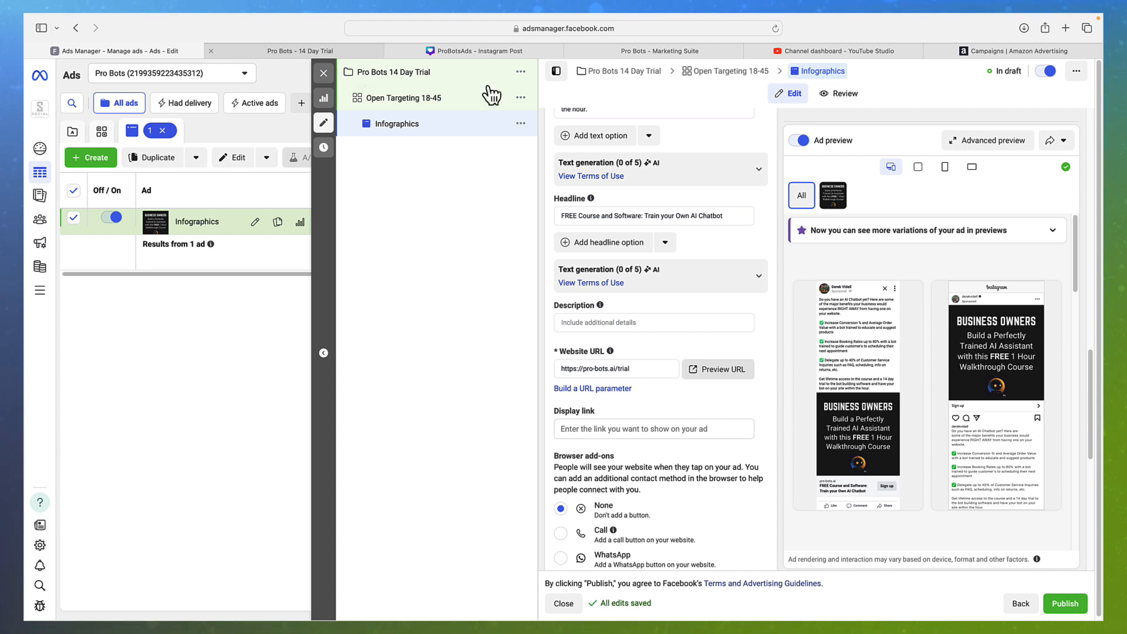
left_click(693, 215)
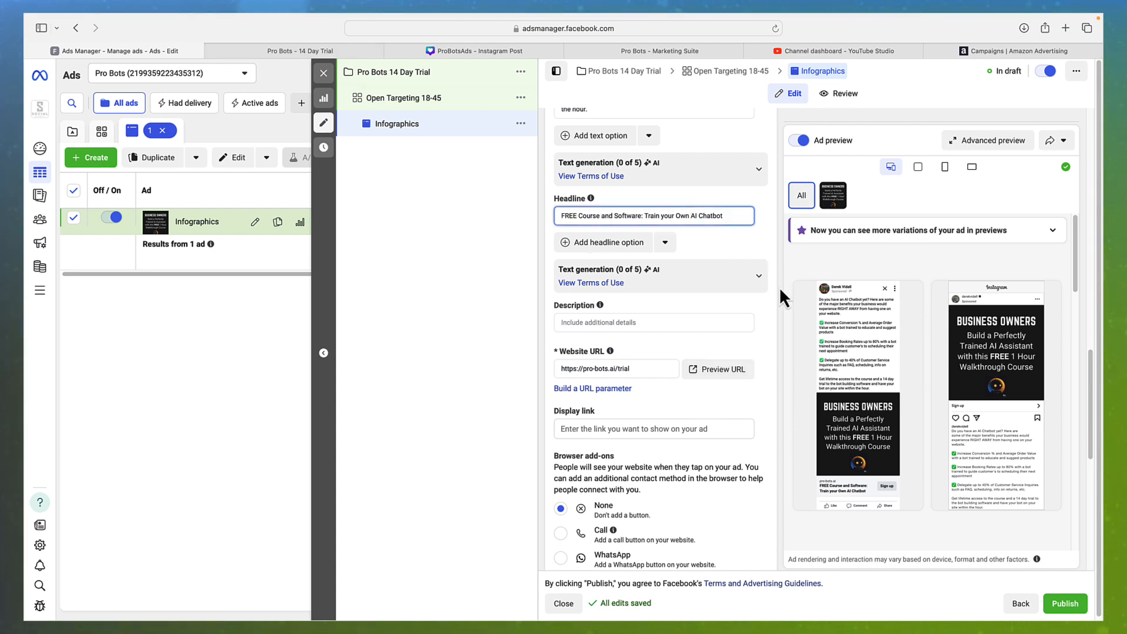
mouse_move(823, 363)
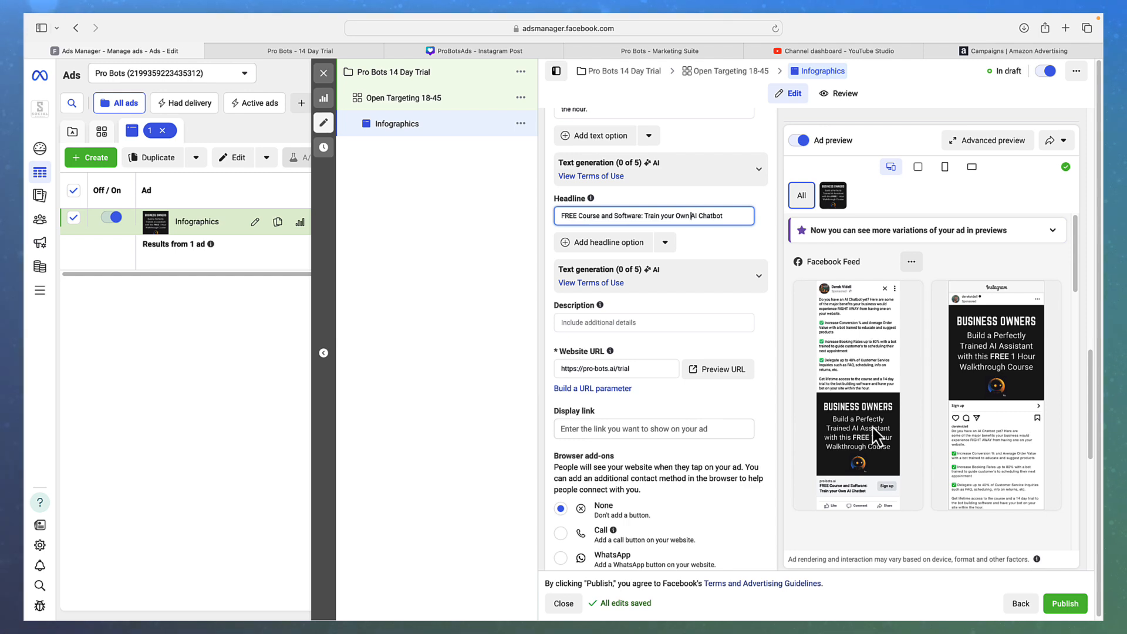
left_click(301, 51)
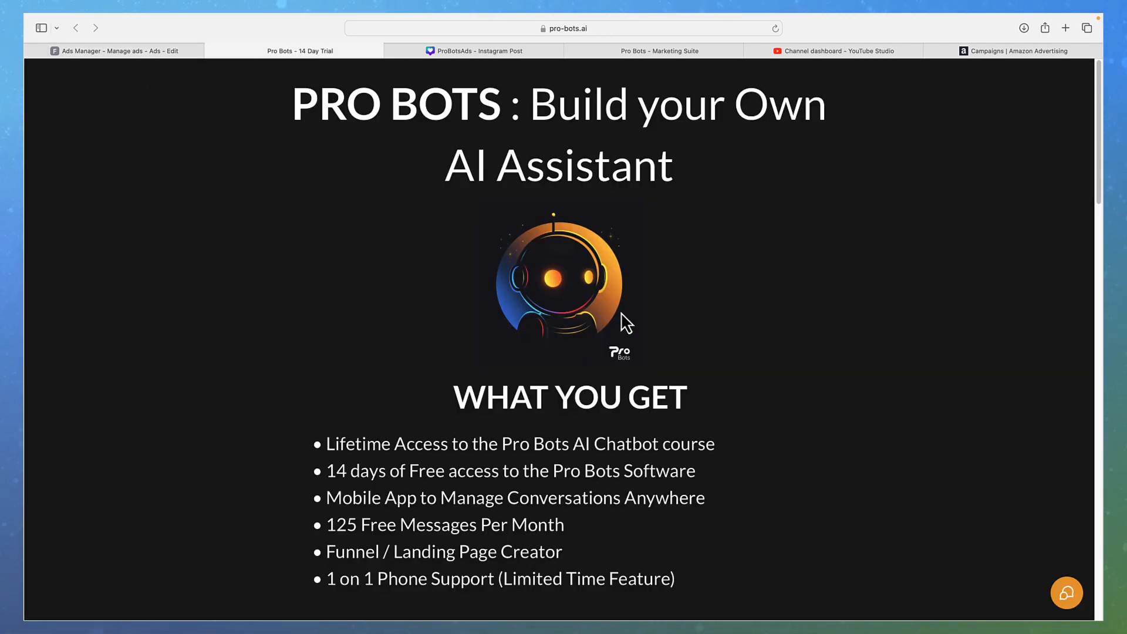
Switch back to the 'Ads Manager - Manage ads' tab showing the Infographics editor
left_click(139, 52)
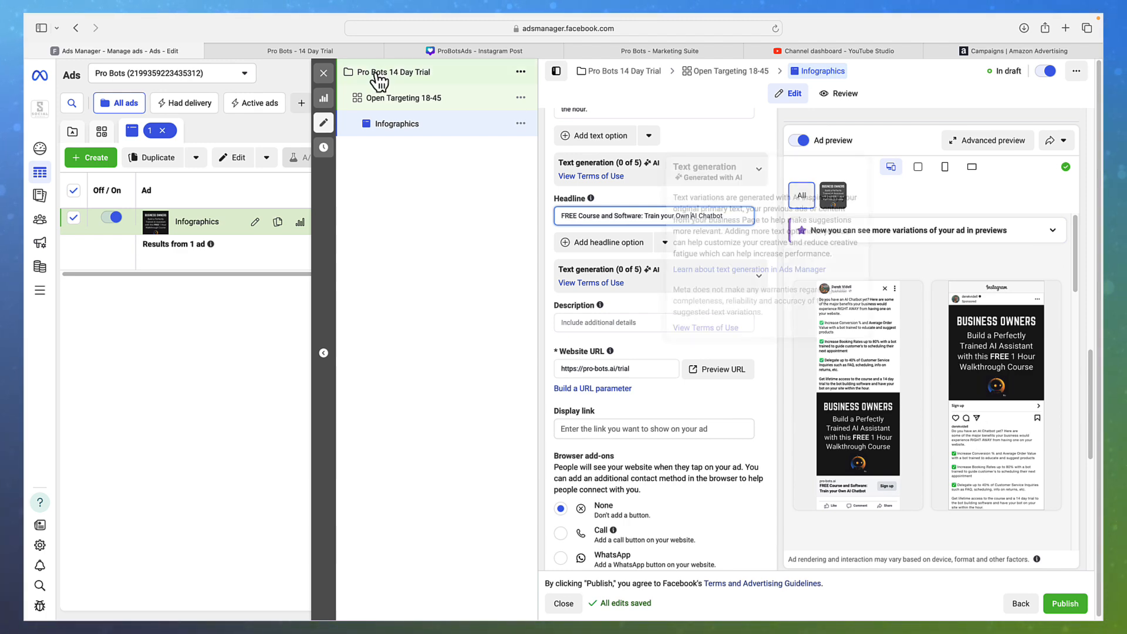
Glance at the Pro Bots landing page again and return to the ad's Primary text
left_click(298, 51)
left_click(143, 52)
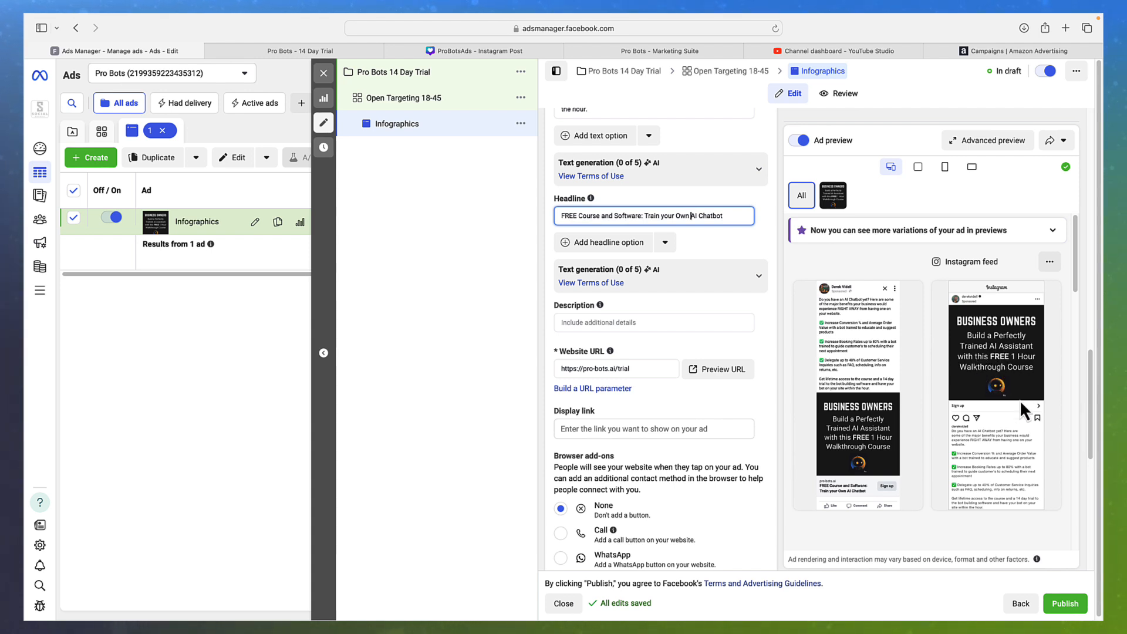
scroll(1013, 445, "down", 1)
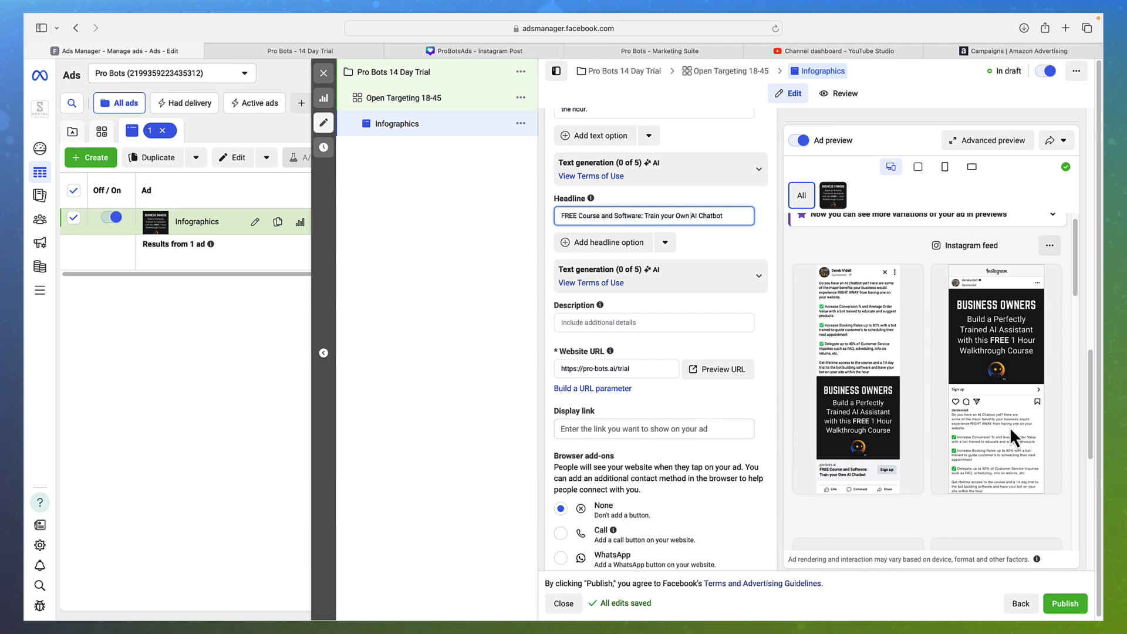
scroll(672, 357, "up", 5)
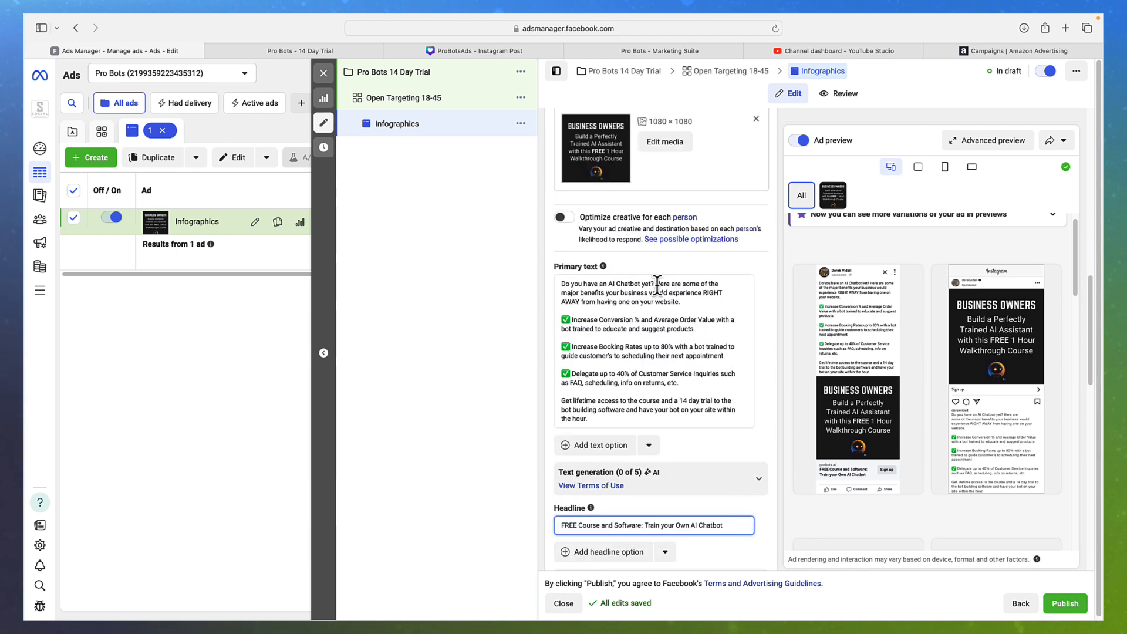
Replace the opening paragraph with the heading 'Major Benefits of Chatbots', dropping 'for Businesses:'
left_click(661, 292)
left_click_drag(696, 302, 568, 273)
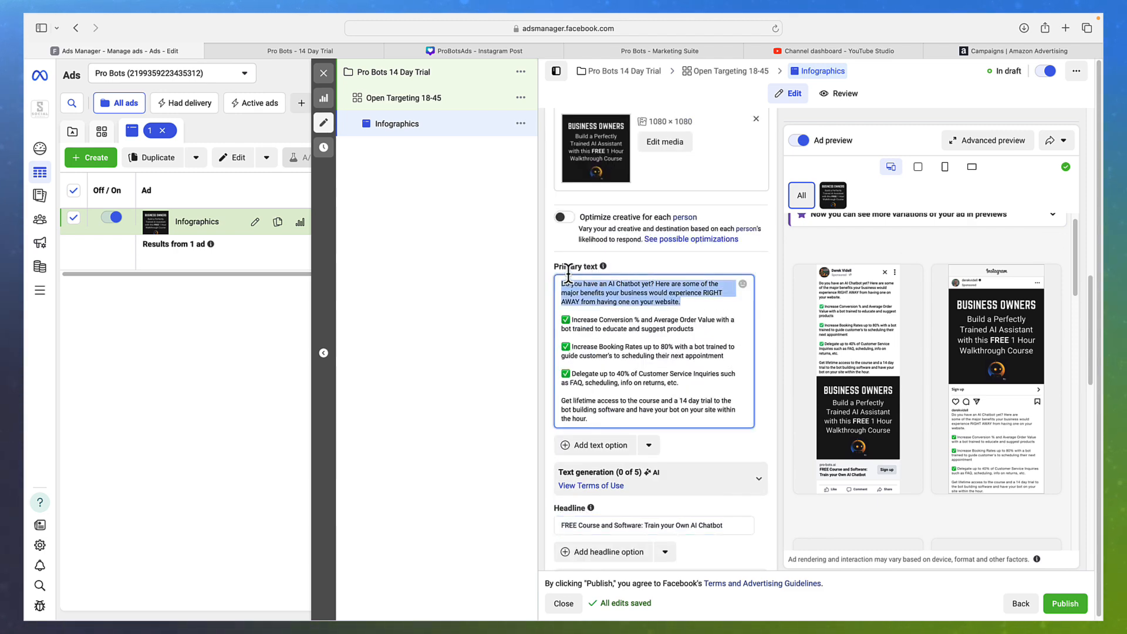
key("BackSpace")
type("Major Bene")
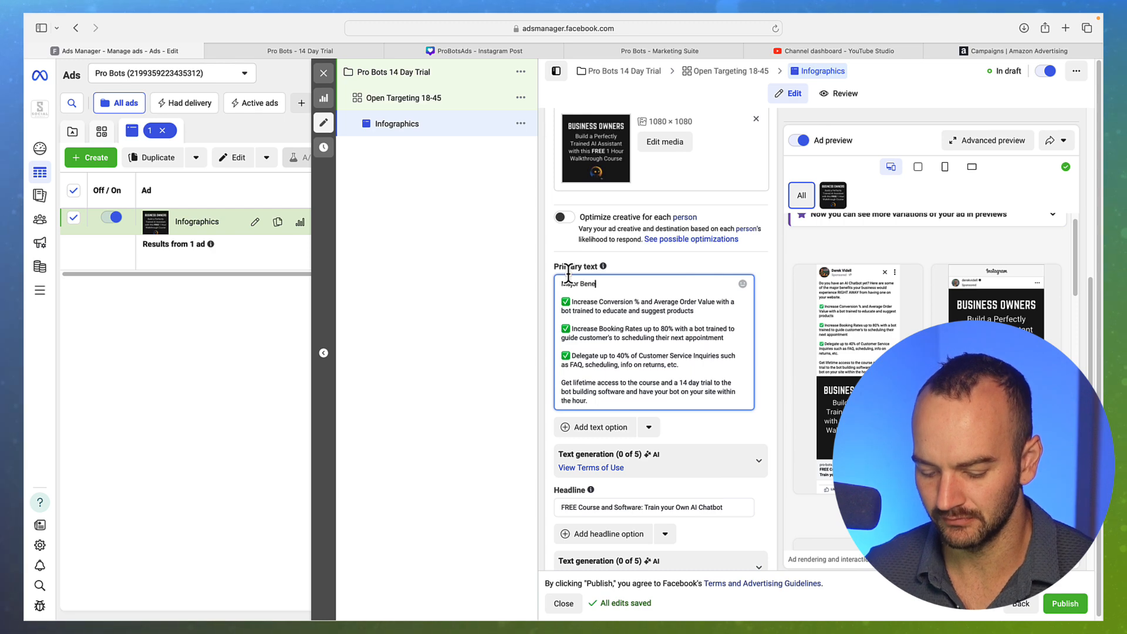
type("fits of Chta")
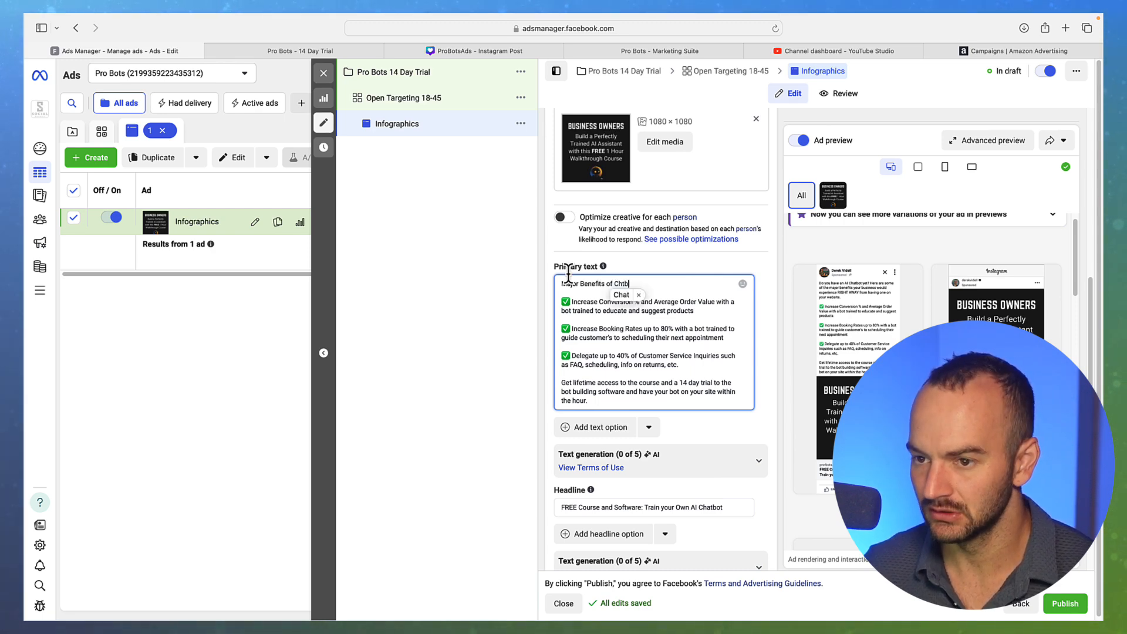
key("BackSpace")
key("BackSpace")
type("atboits")
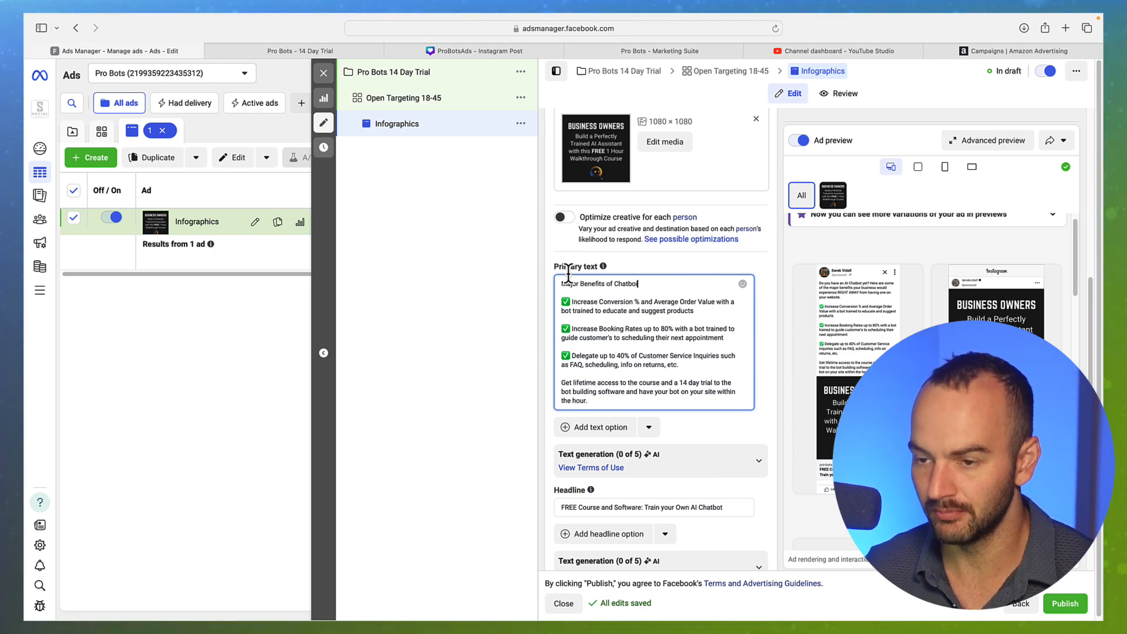
key("BackSpace")
key("BackSpace")
key("BackSpace")
type("t")
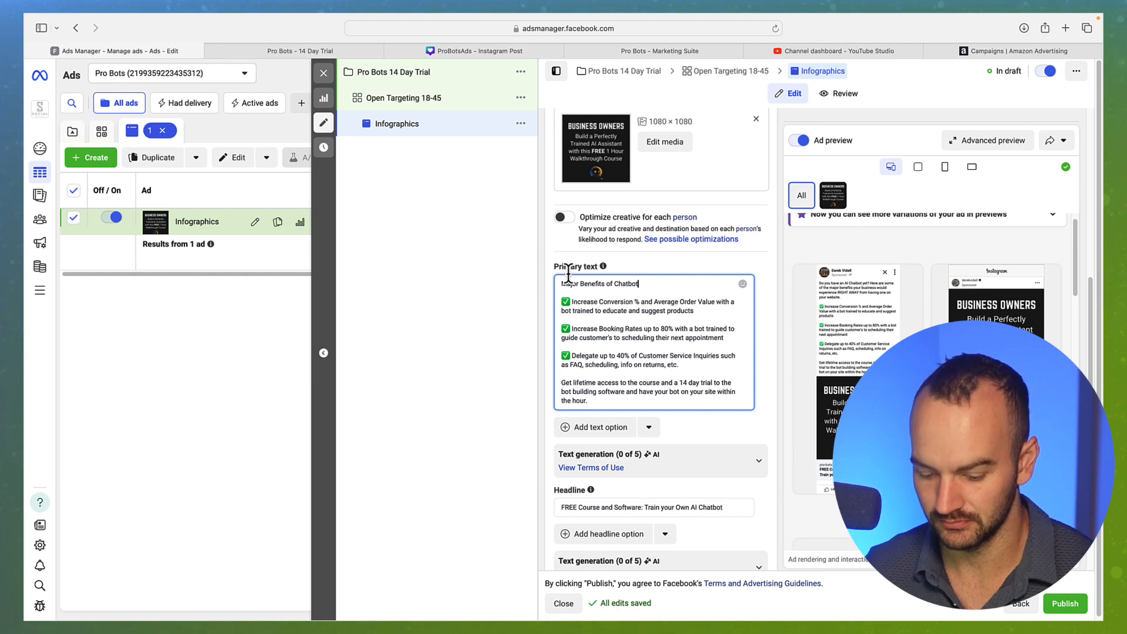
type("s")
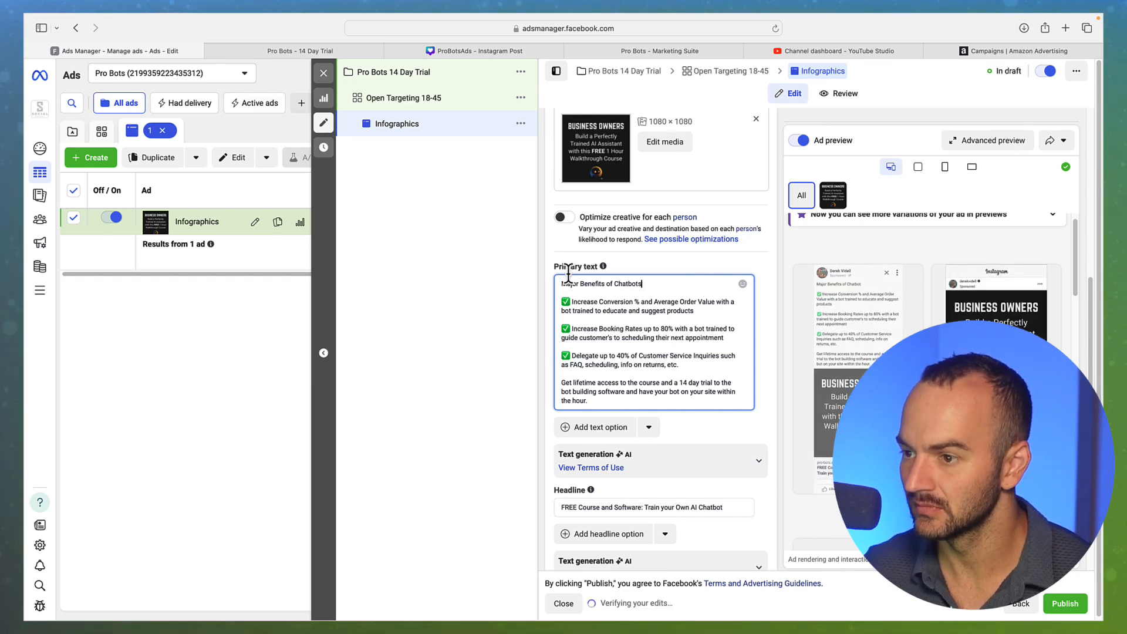
type(" for")
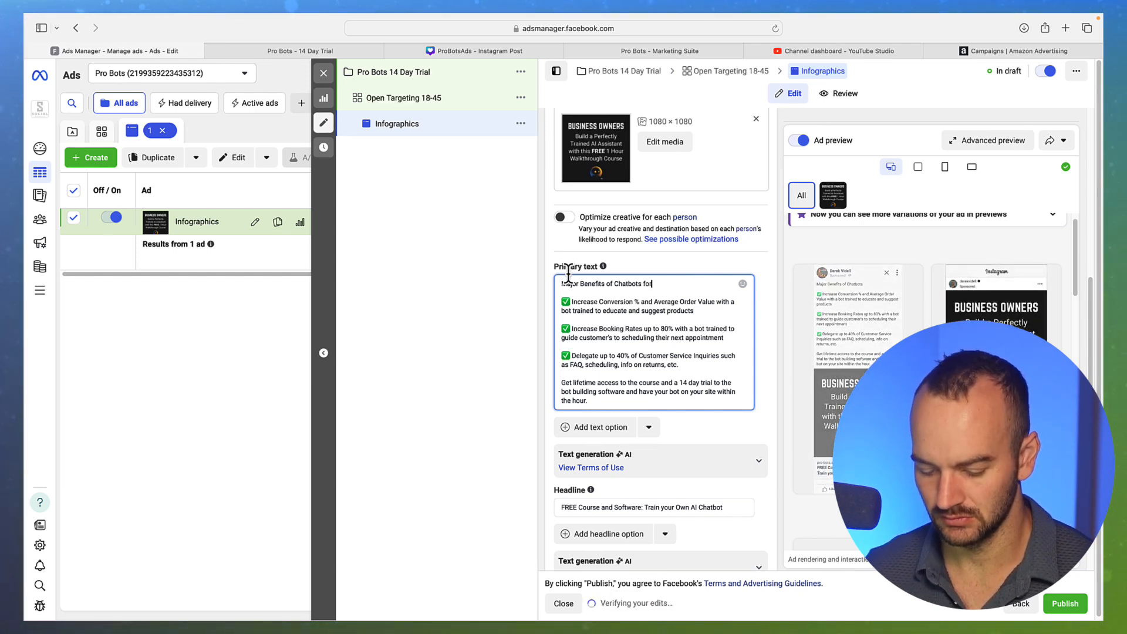
type(" Busi")
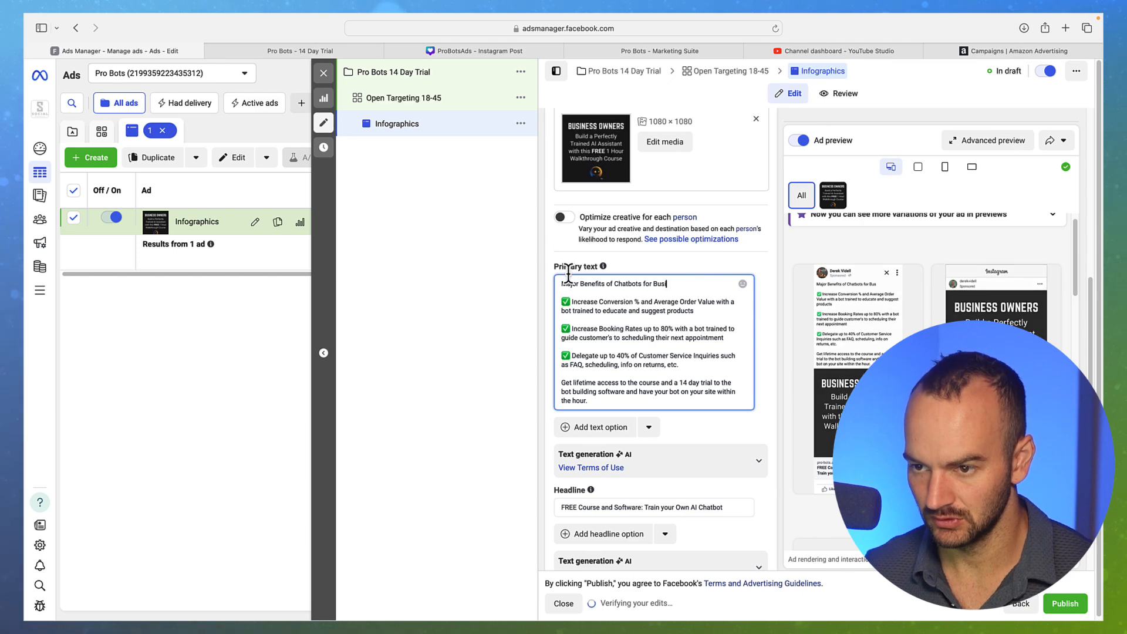
type("nesses")
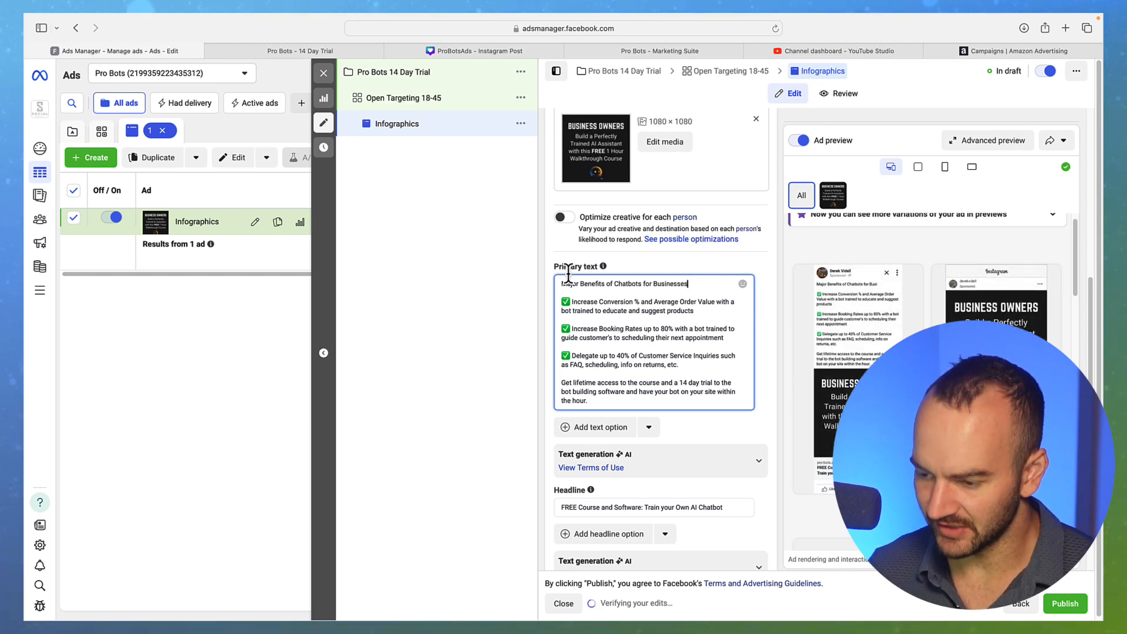
type(":")
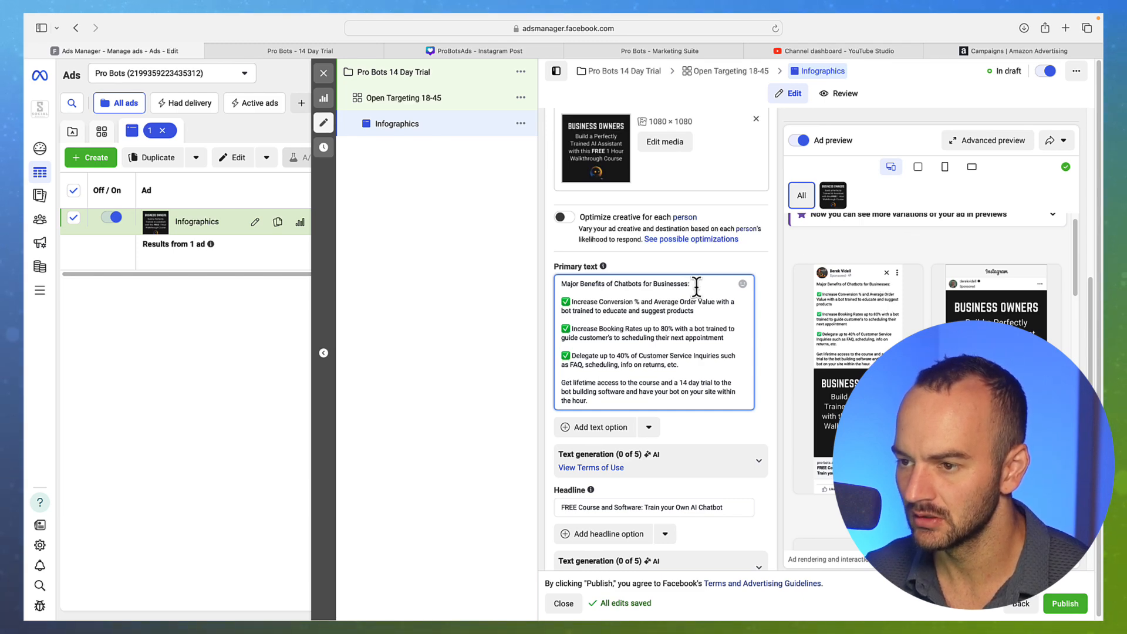
left_click_drag(696, 286, 658, 283)
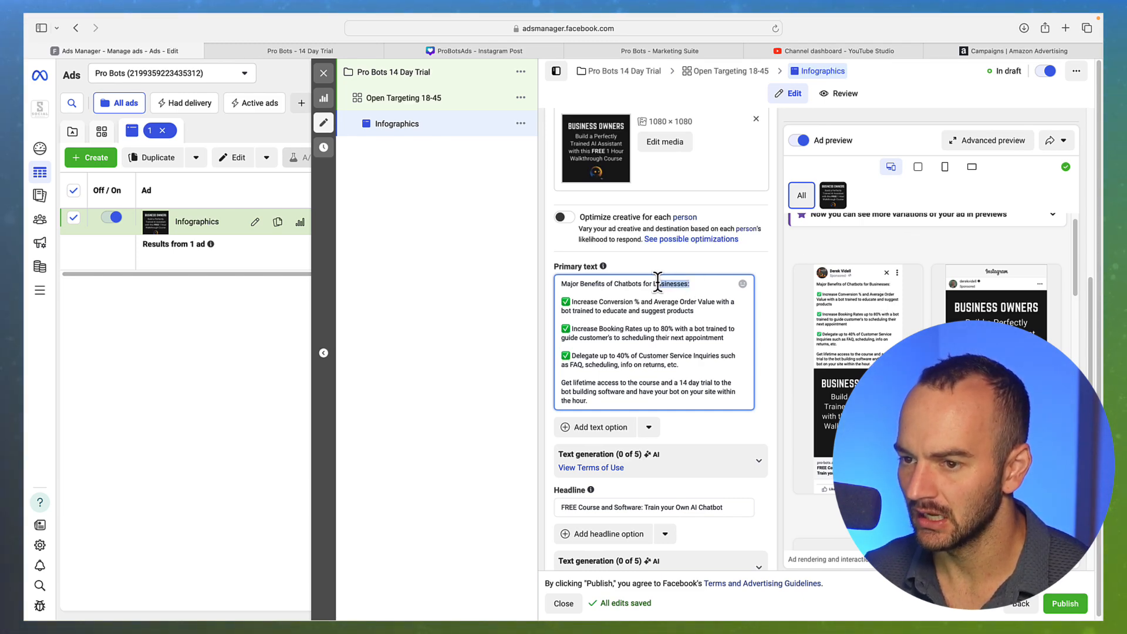
key("BackSpace")
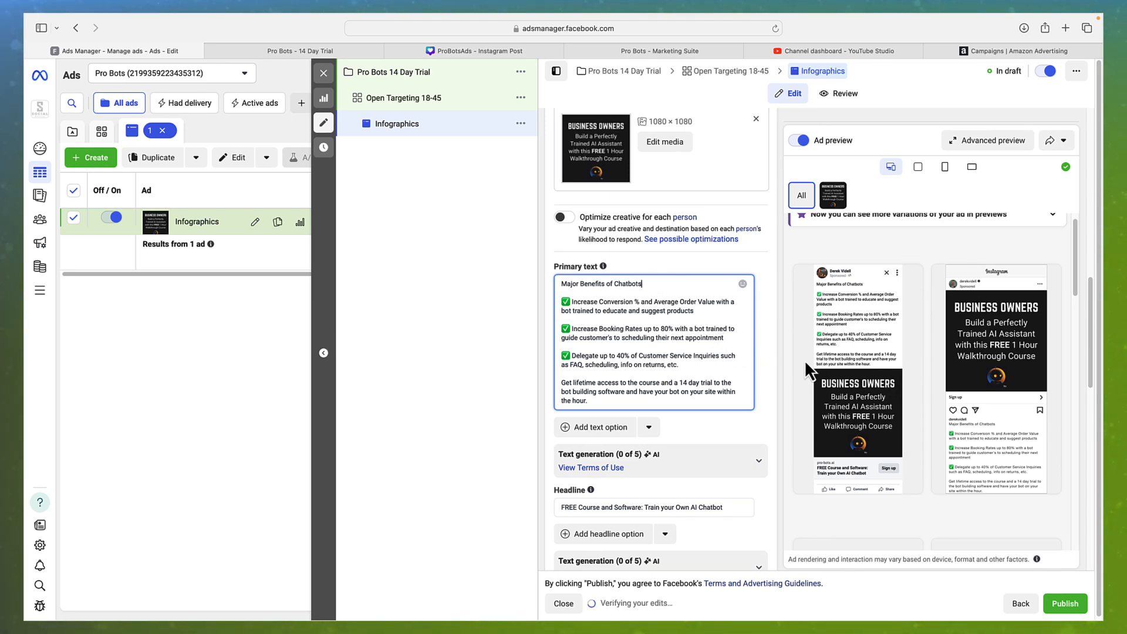
Add a robot emoji after the heading and insert 'AI' before 'Chatbots'
mouse_move(858, 382)
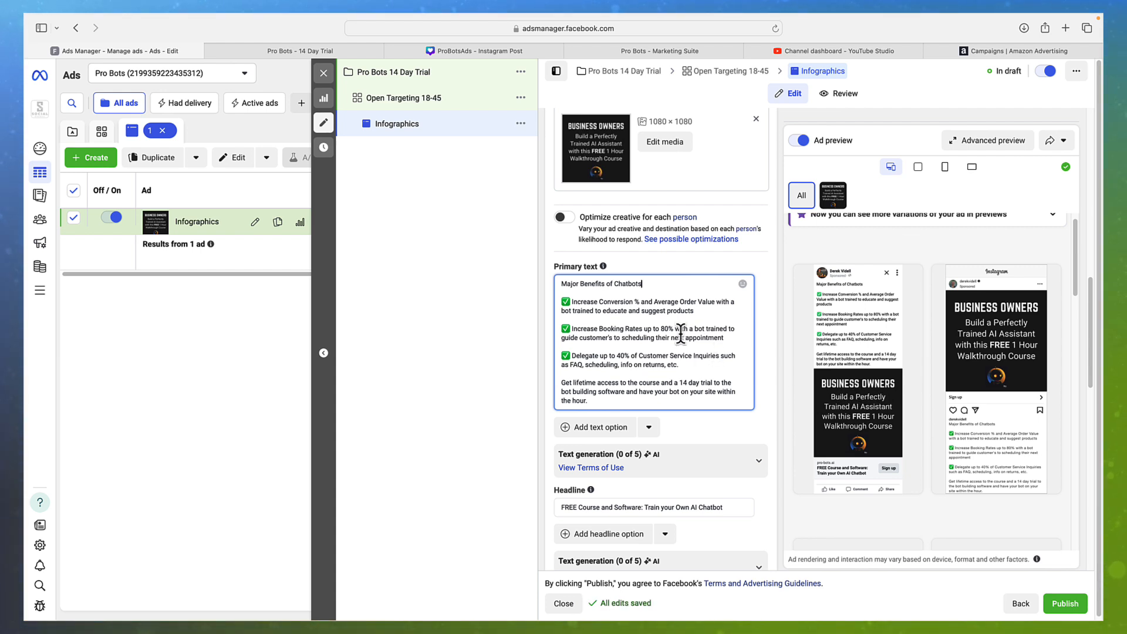
left_click(695, 287)
key("ctrl+super+space")
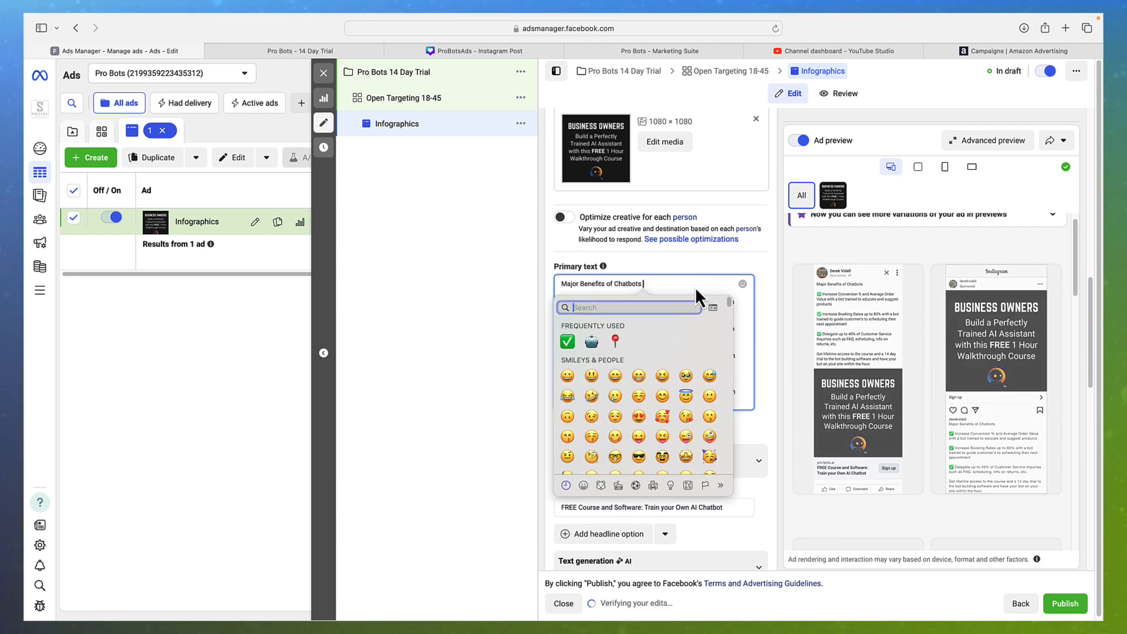
left_click(592, 340)
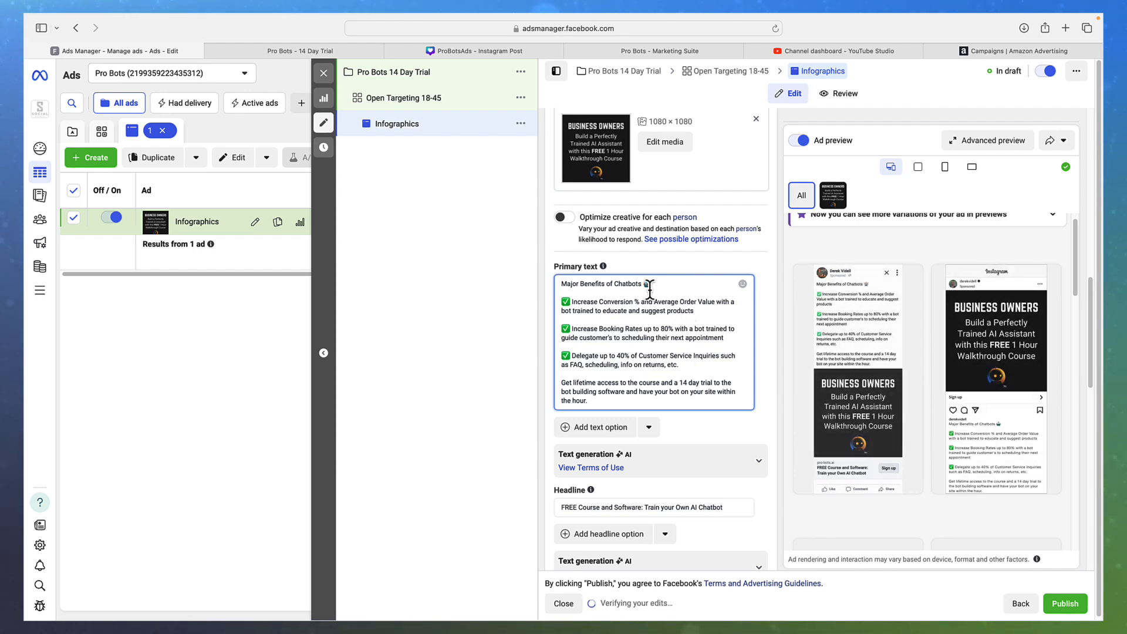
left_click(616, 284)
type("AI")
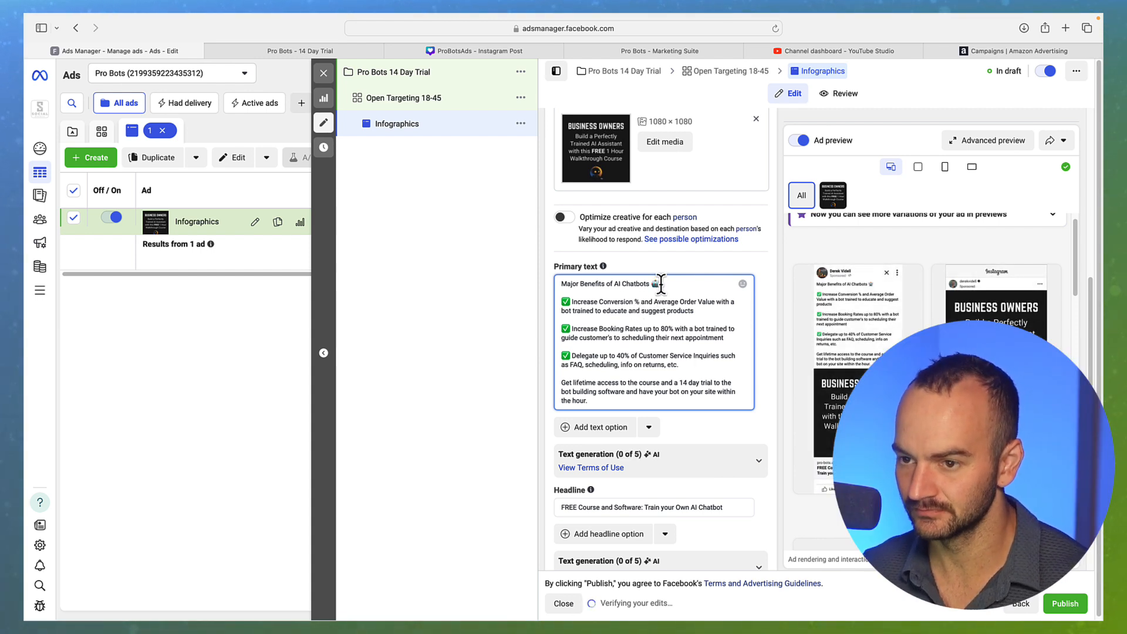
Reposition the robot emojis so one sits at each end of 'Major Benefits of AI Chatbots'
left_click(658, 284)
key("BackSpace")
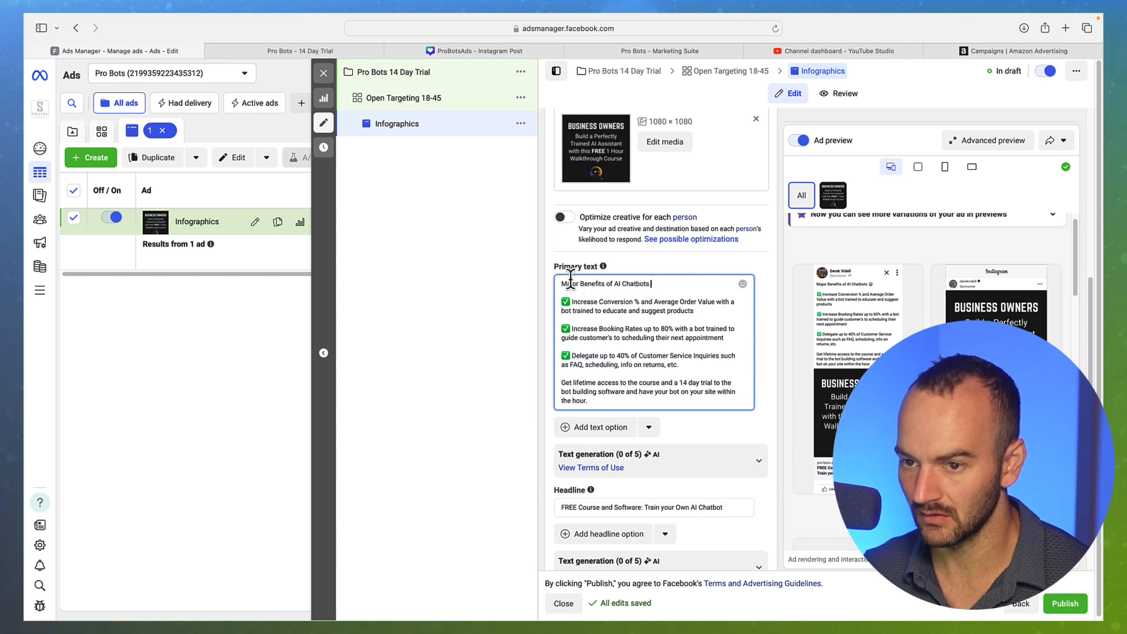
left_click(562, 284)
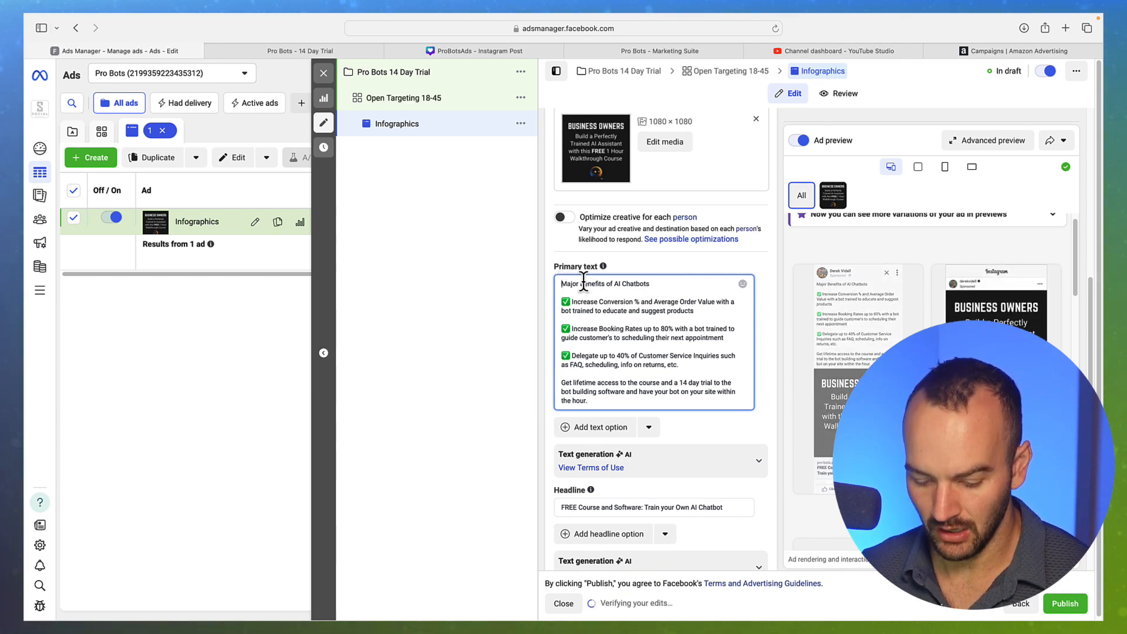
type("🤖")
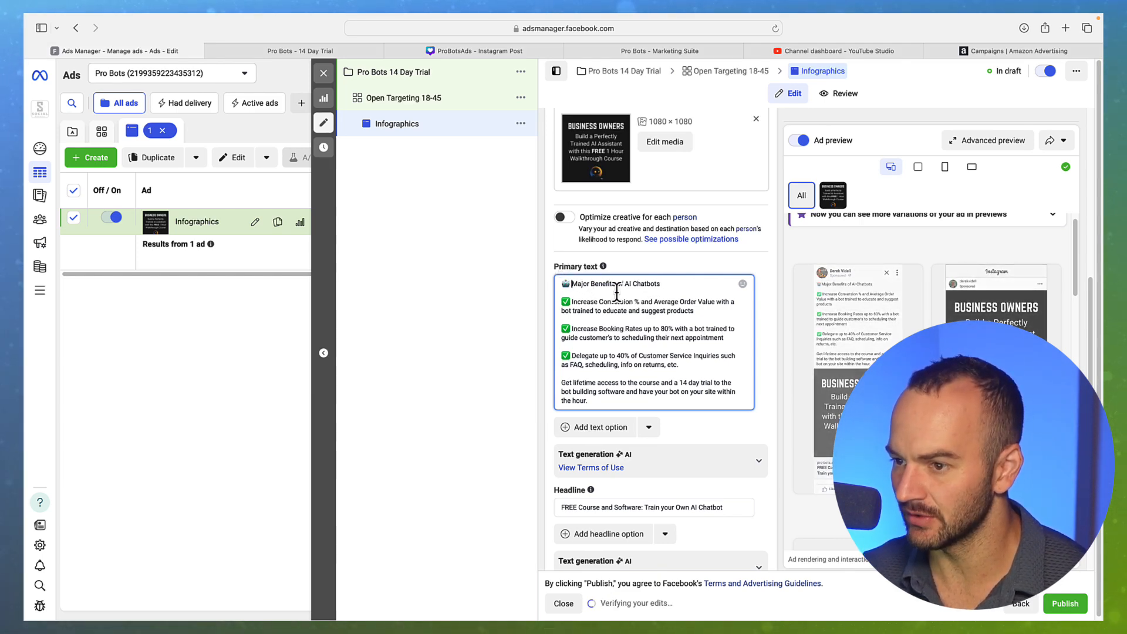
left_click(673, 283)
type("🤖")
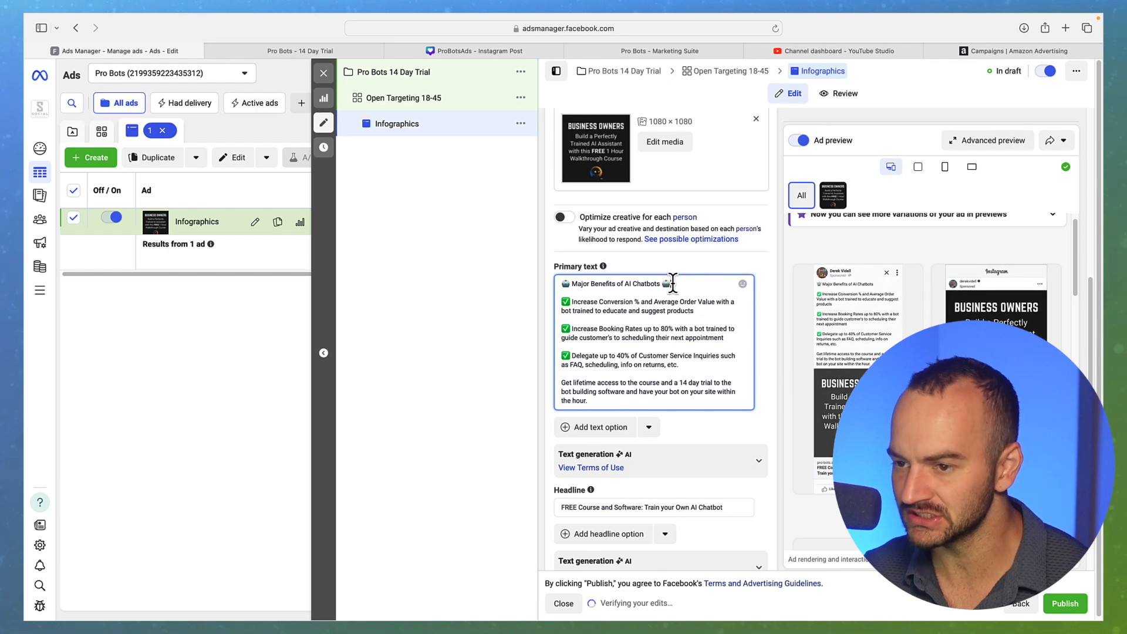
left_click(771, 312)
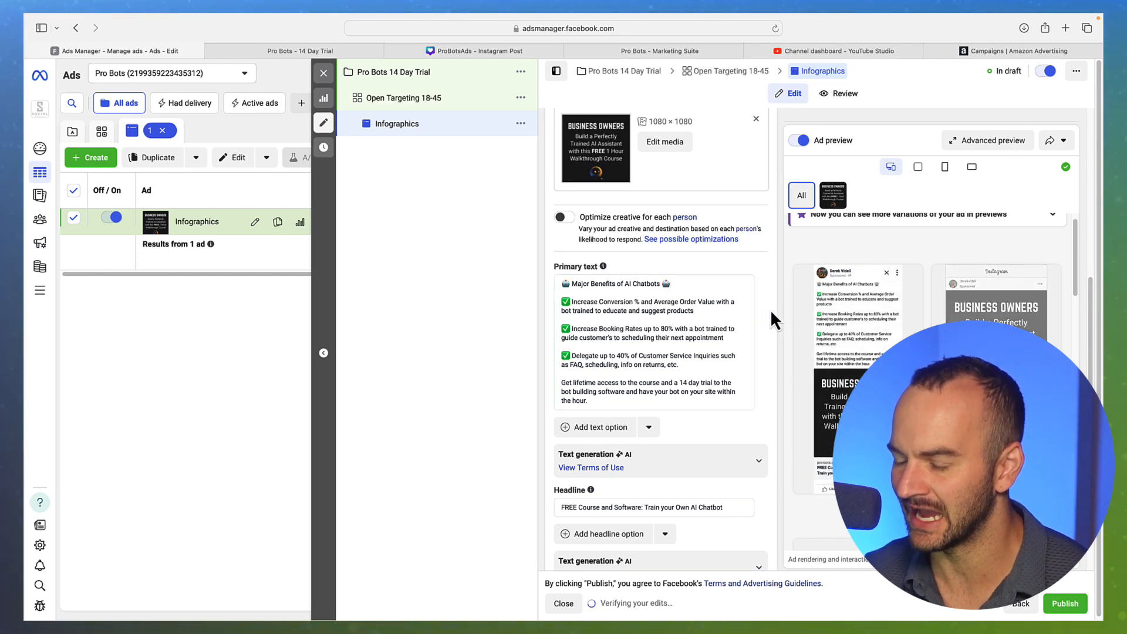
mouse_move(834, 298)
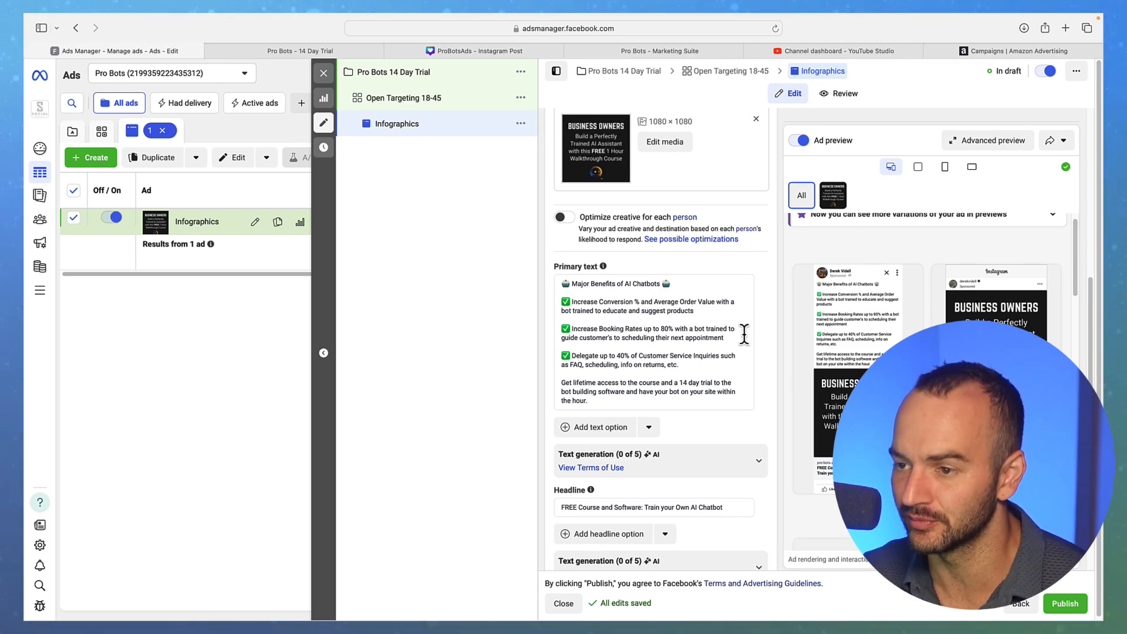
scroll(745, 334, "up", 1)
scroll(744, 335, "down", 2)
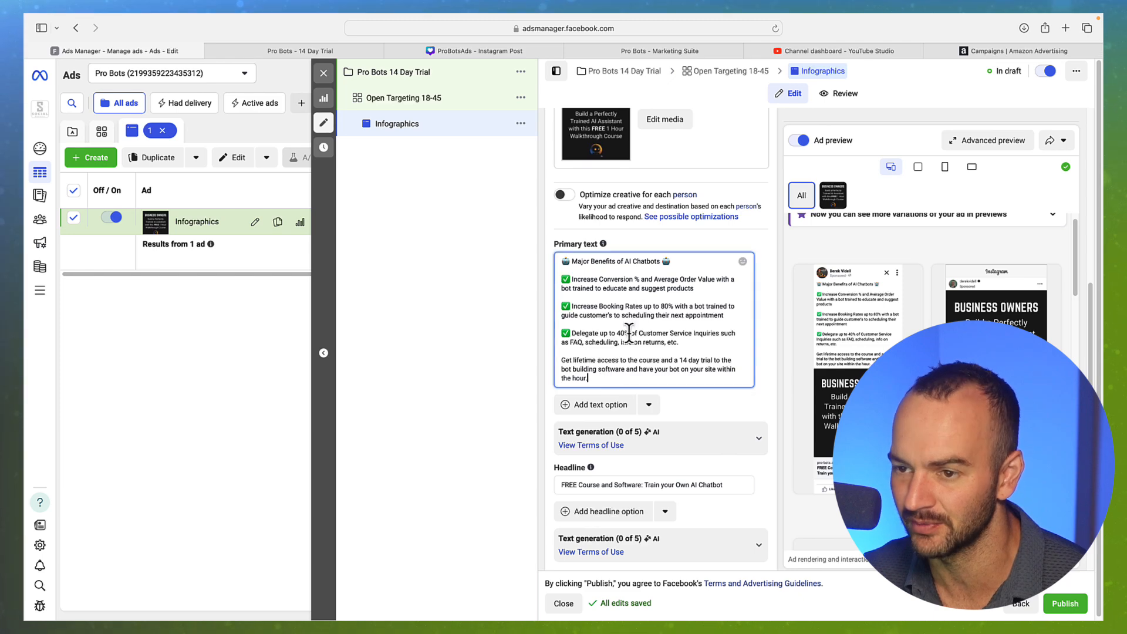
left_click(628, 268)
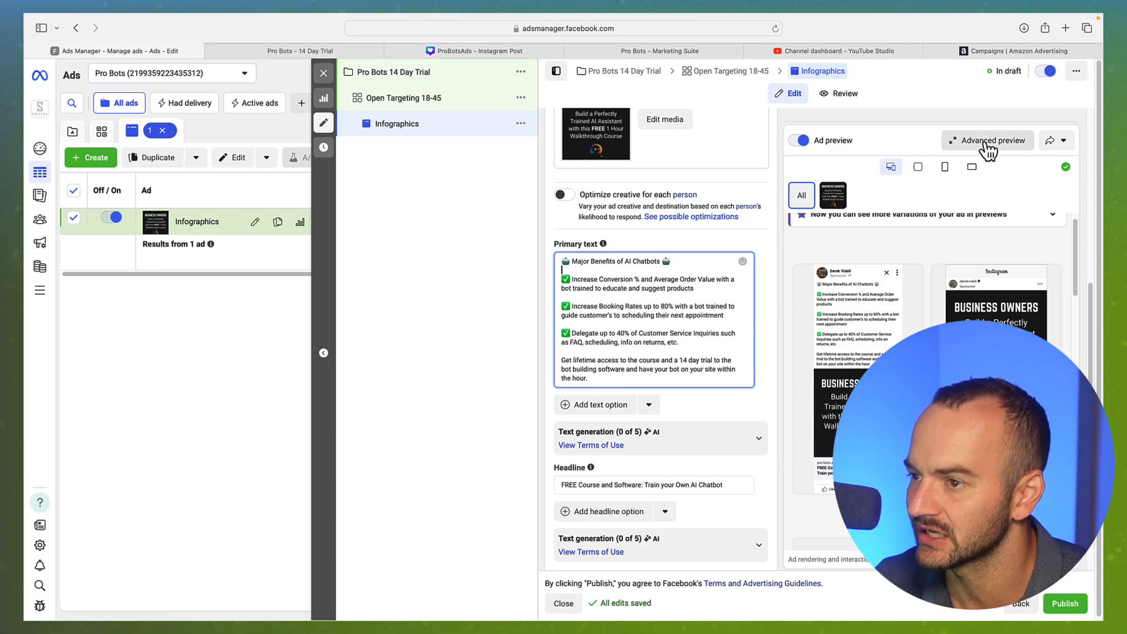
left_click(987, 144)
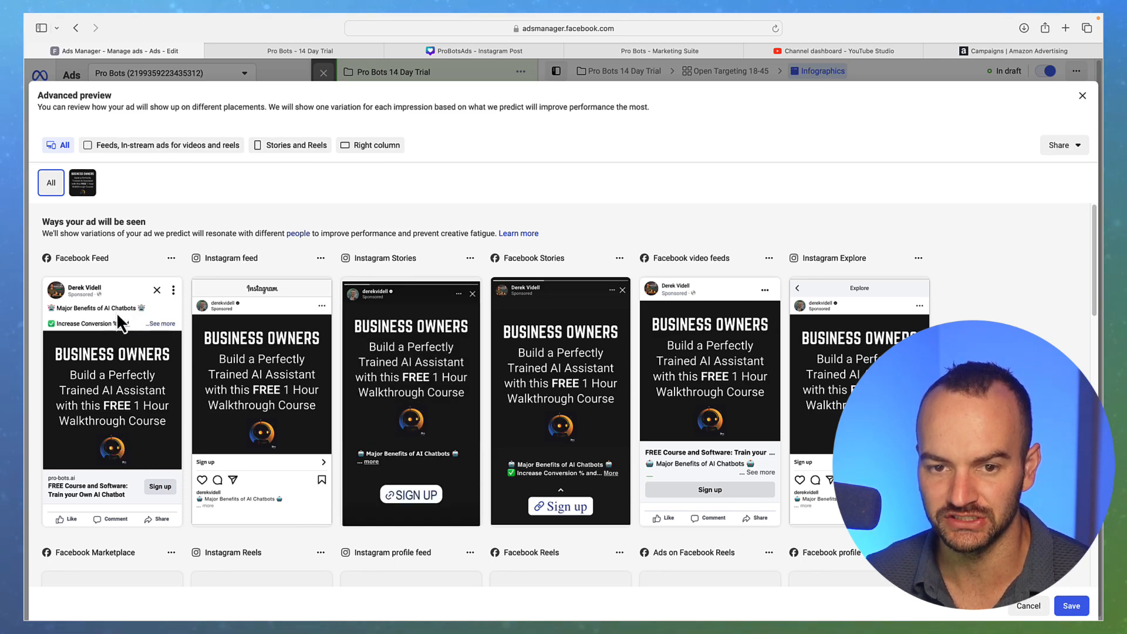
left_click(164, 325)
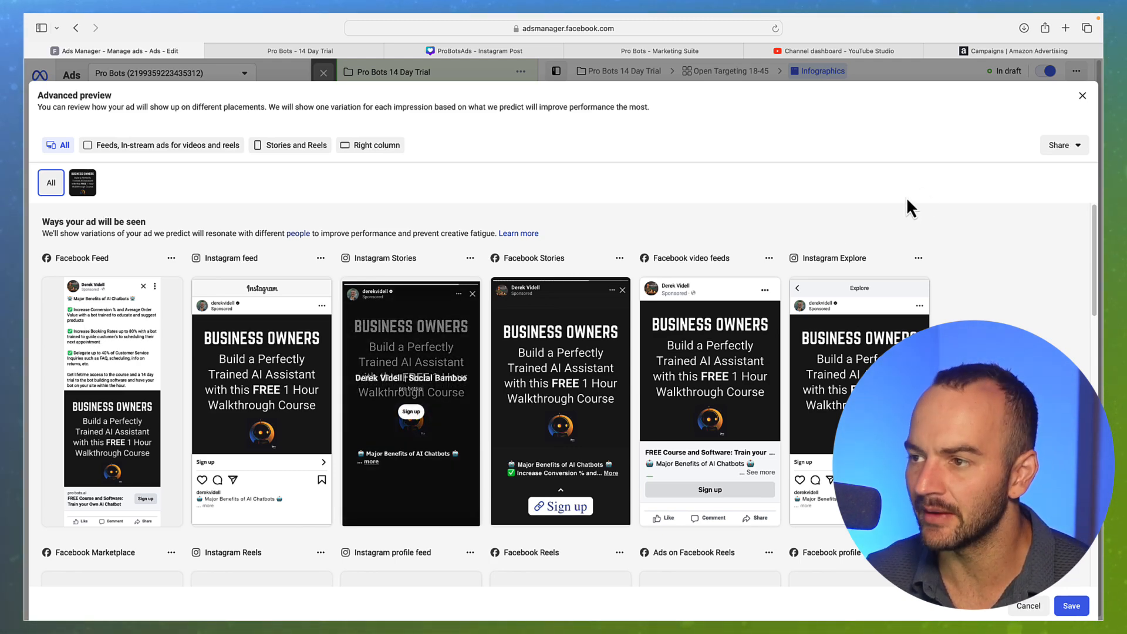
left_click(1083, 95)
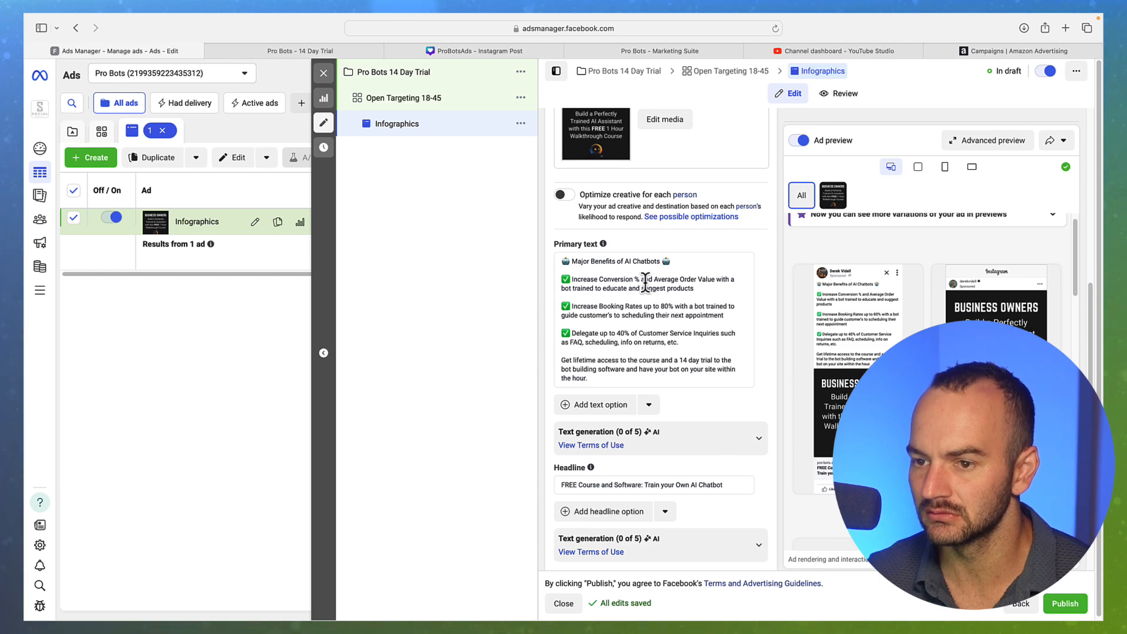
Make the text say 'educate customers' and shorten the booking line to 'schedule appointments'
left_click(623, 288)
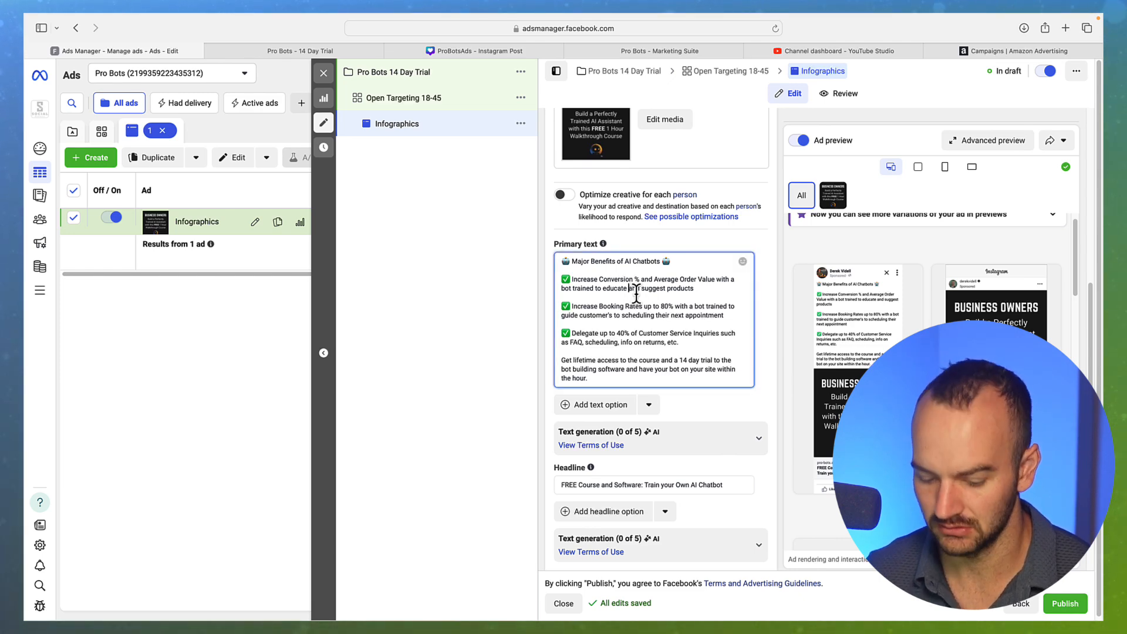
type("customers")
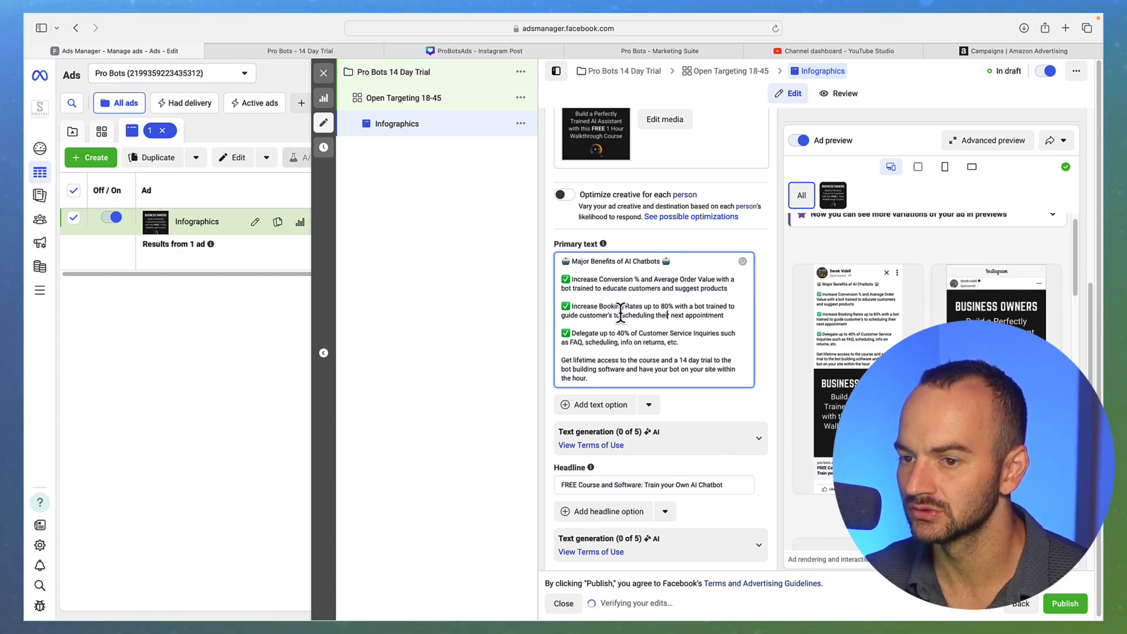
left_click_drag(621, 316, 568, 315)
key("BackSpace")
key("BackSpace")
key("BackSpace")
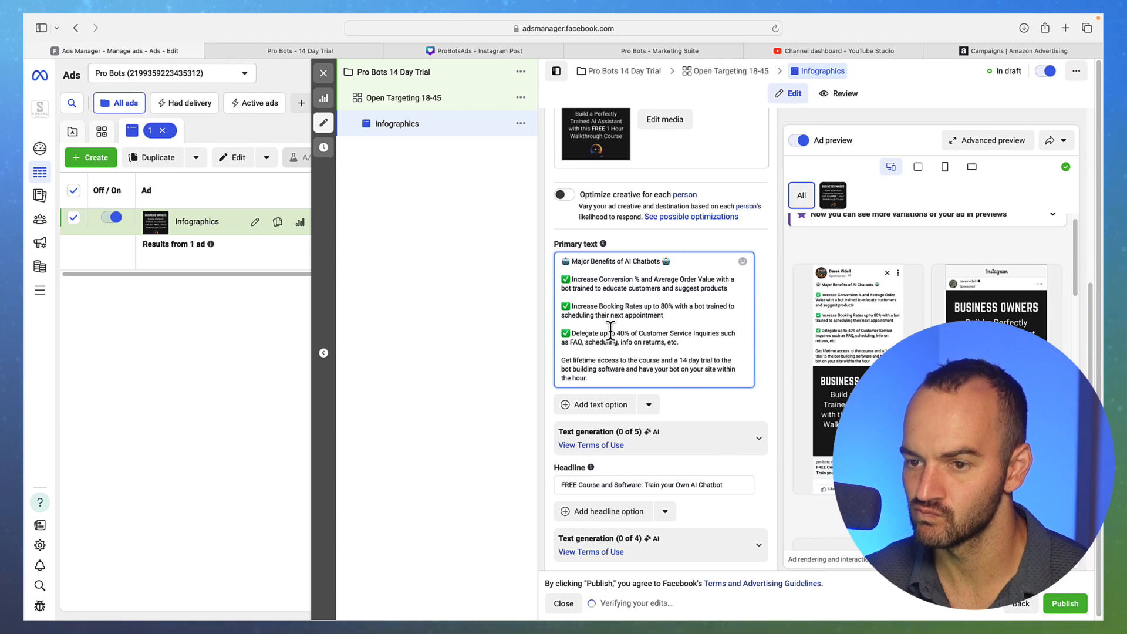
key("BackSpace")
key("BackSpace")
key("BackSpace")
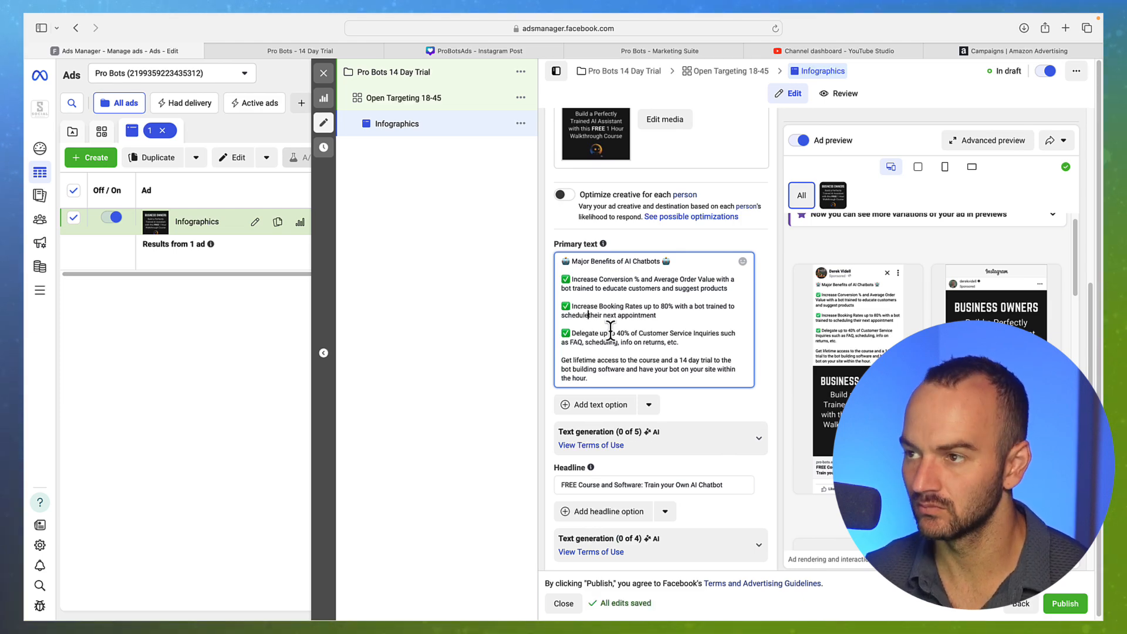
left_click_drag(618, 315, 589, 317)
key("BackSpace")
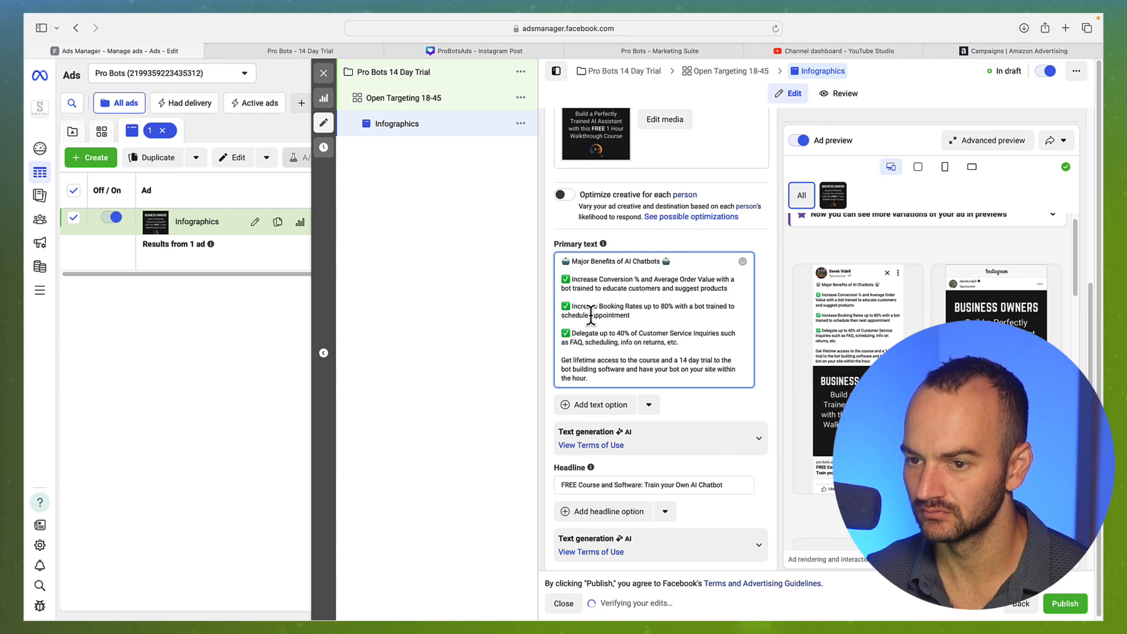
left_click(639, 315)
type("s")
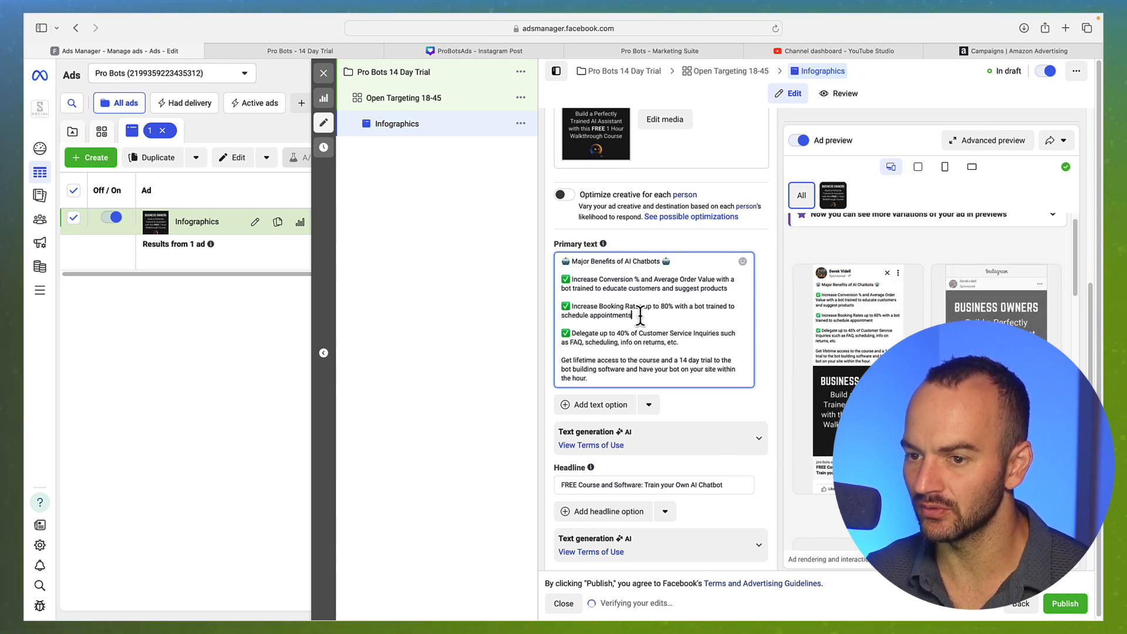
left_click(638, 342)
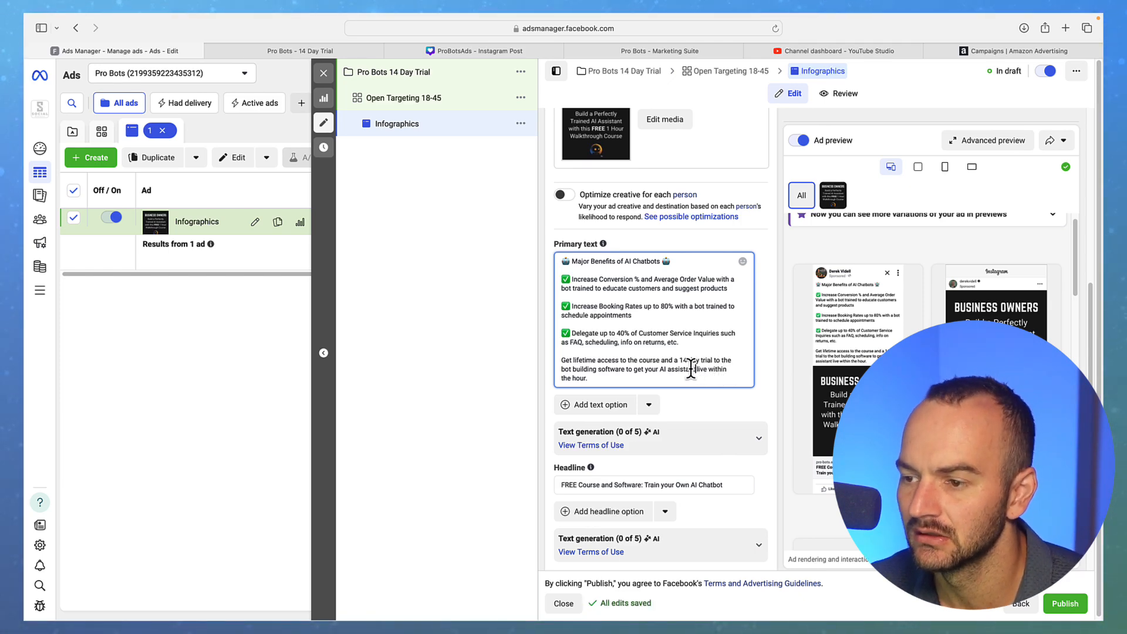
Change 'lifetime' to 'instant' access and remove 'bot building' from the closing sentence
left_click(696, 371)
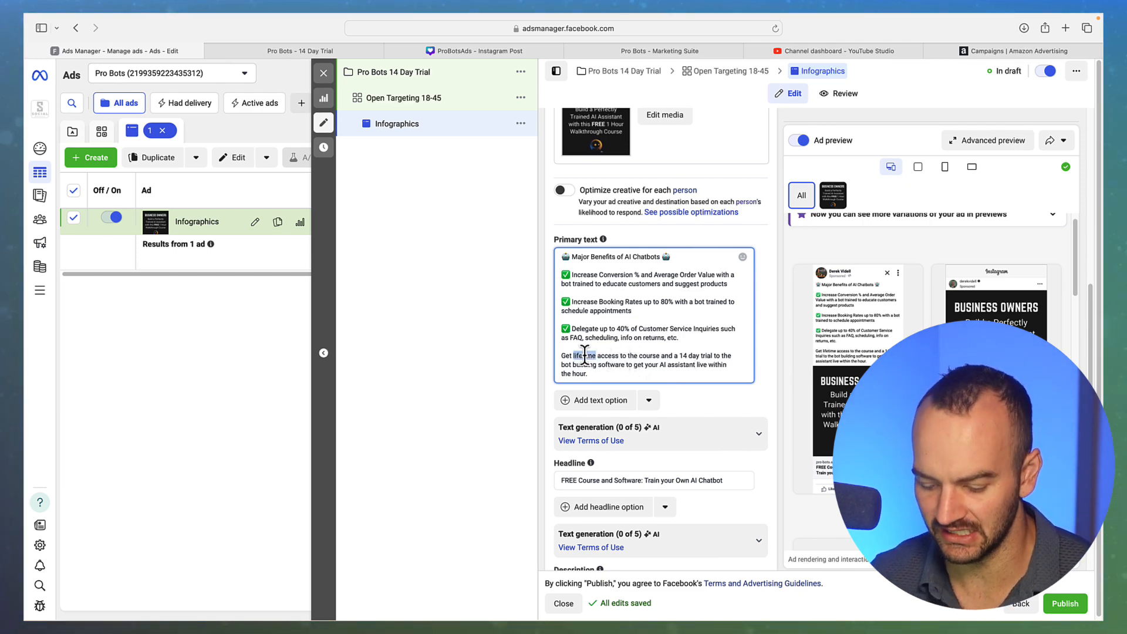
type("instant")
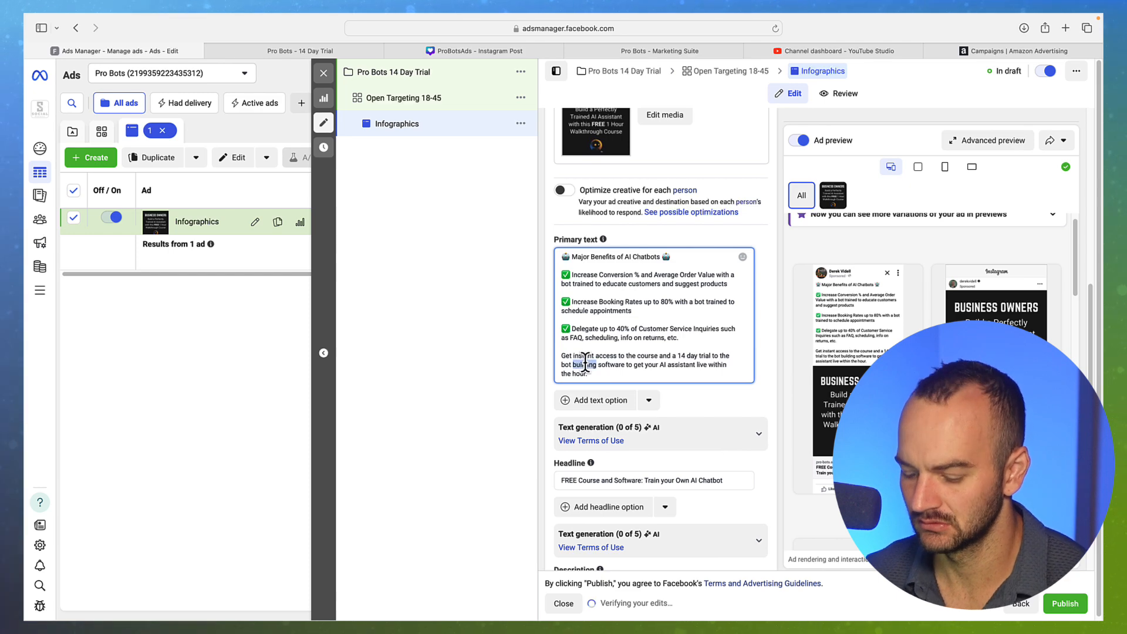
key("BackSpace")
key("BackSpace")
key("BackSpace")
key("BackSpace")
key("BackSpace")
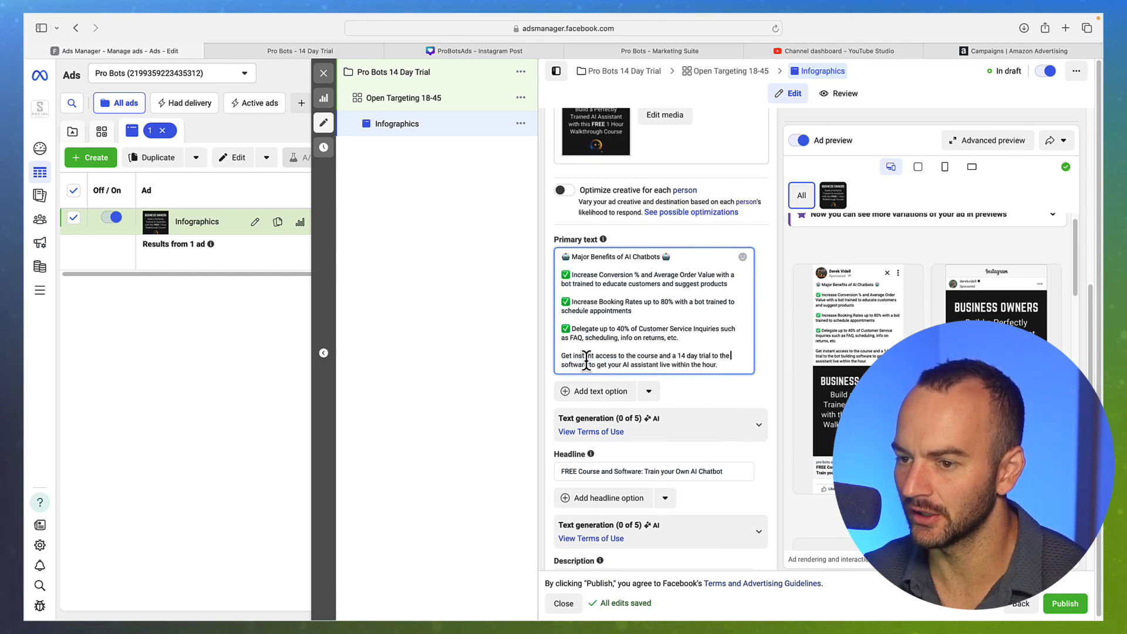
left_click(726, 365)
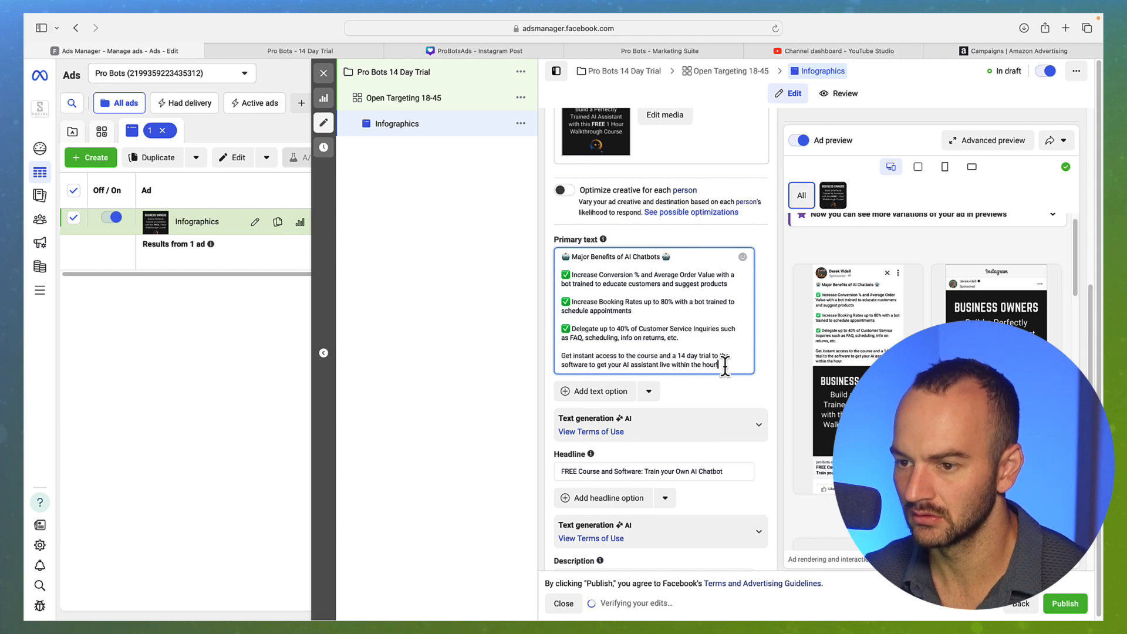
Commit the primary text ending 'live within the hour!' and scroll the ad form from Description back up to Ad name
left_click(765, 389)
scroll(759, 404, "down", 1)
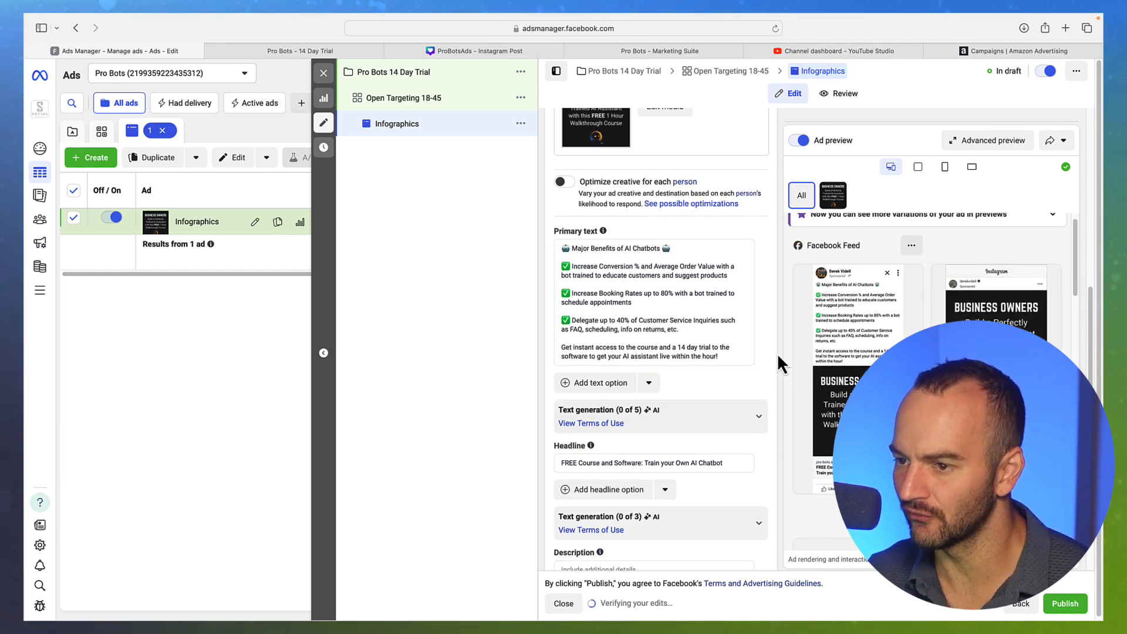
scroll(733, 367, "down", 4)
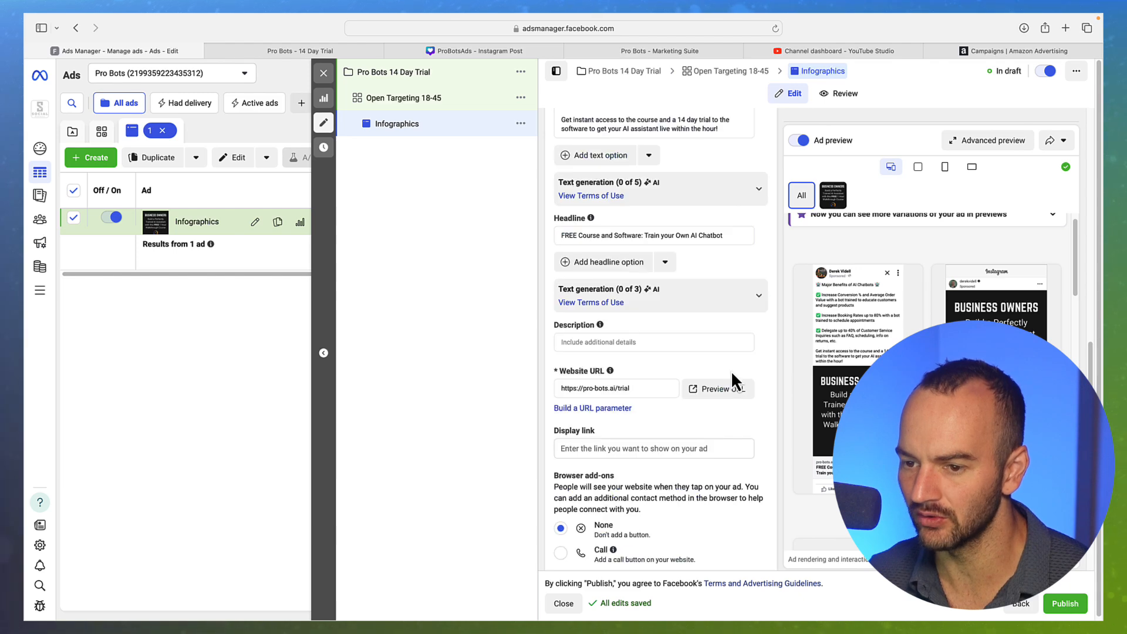
scroll(731, 371, "down", 8)
scroll(730, 373, "up", 4)
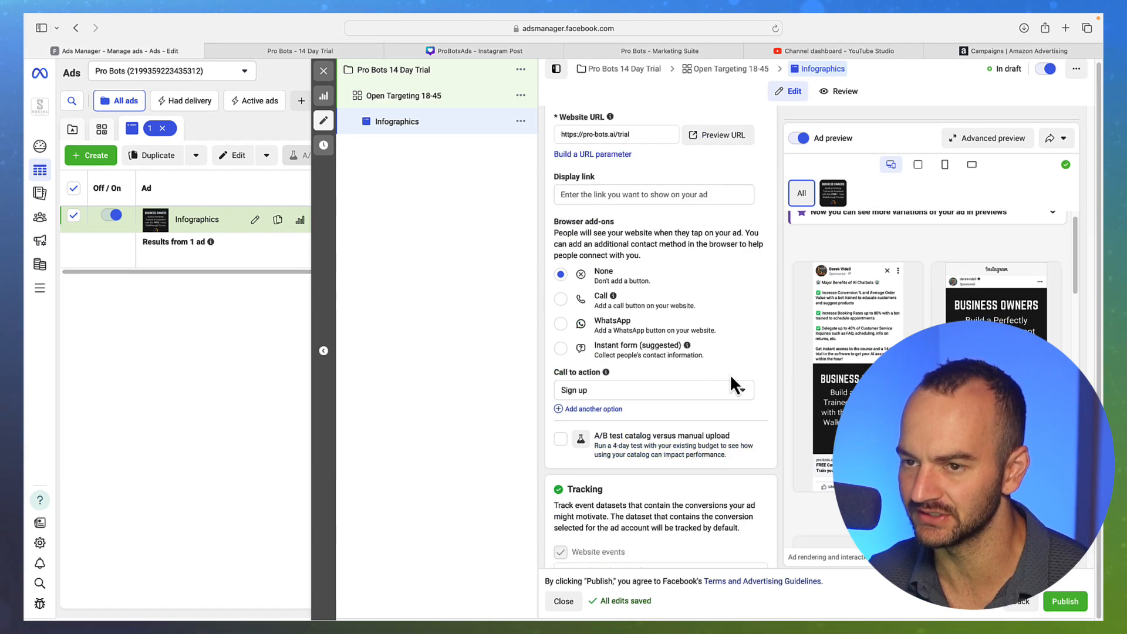
scroll(731, 374, "up", 6)
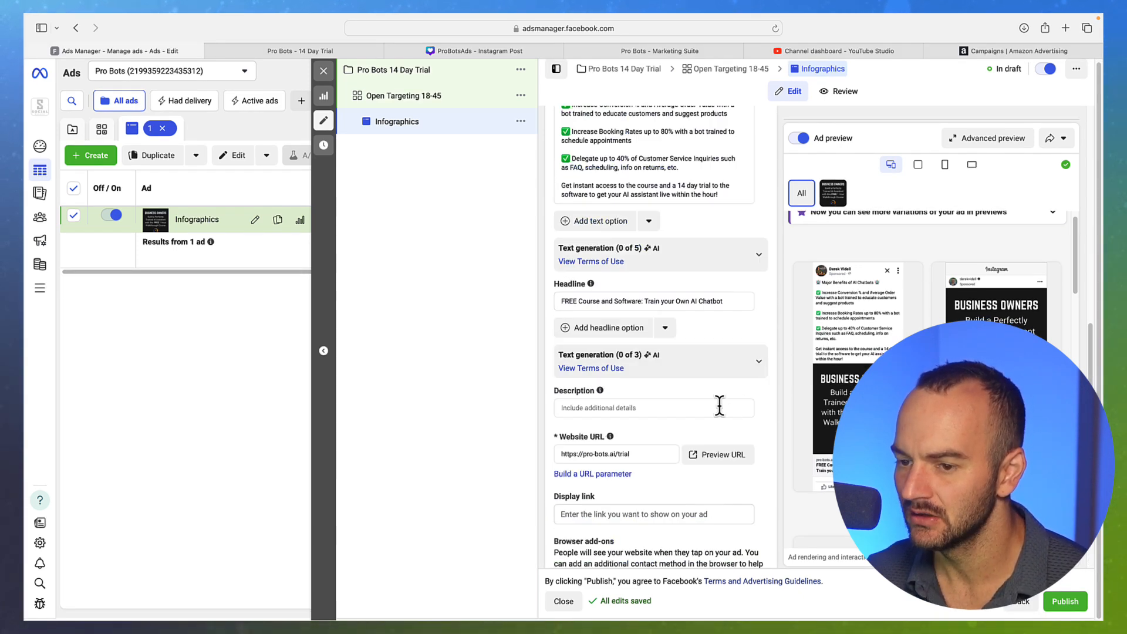
scroll(720, 408, "up", 4)
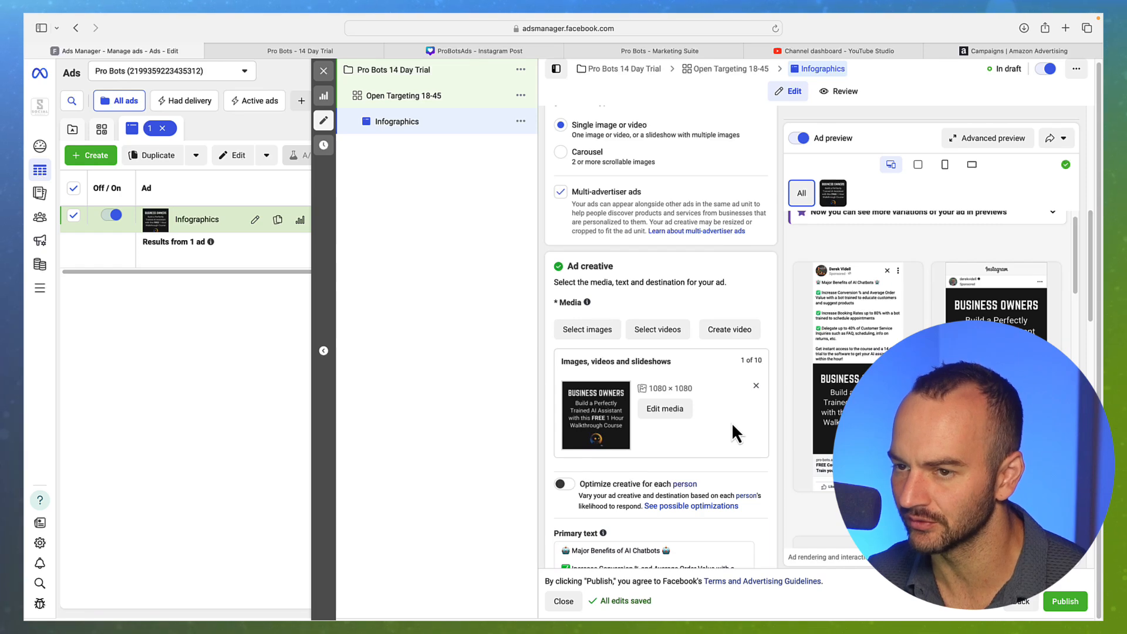
scroll(731, 421, "up", 5)
scroll(734, 426, "up", 5)
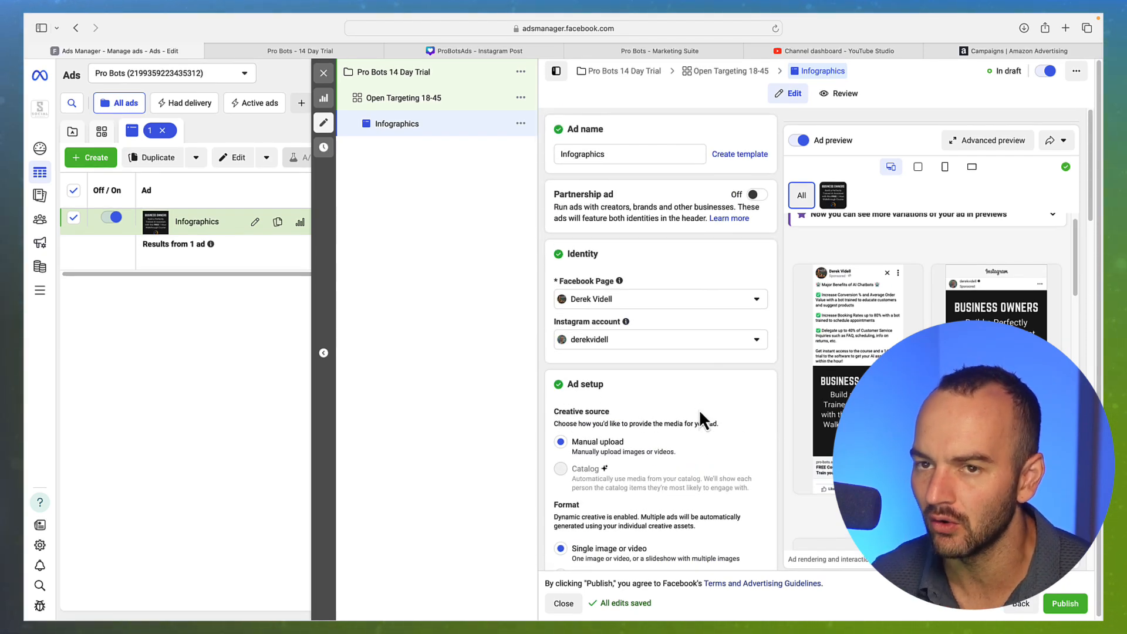
Review the pro-bots.ai 14 Day Trial page's What You Get list and sign-up form, then return to the ad editor
left_click(274, 52)
scroll(556, 329, "down", 2)
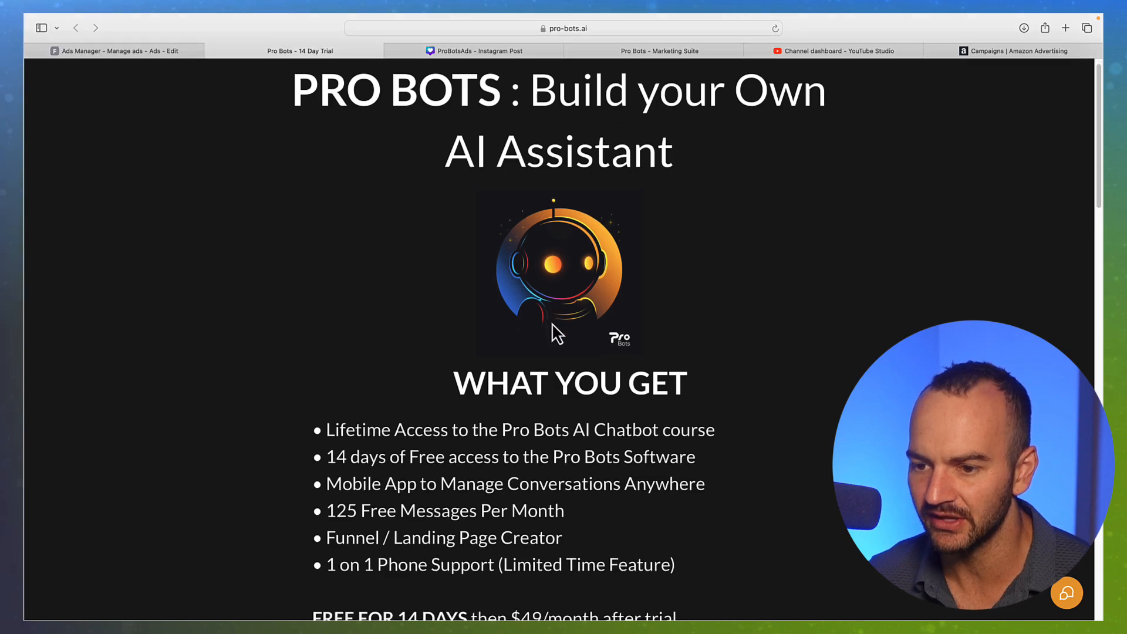
scroll(558, 327, "down", 2)
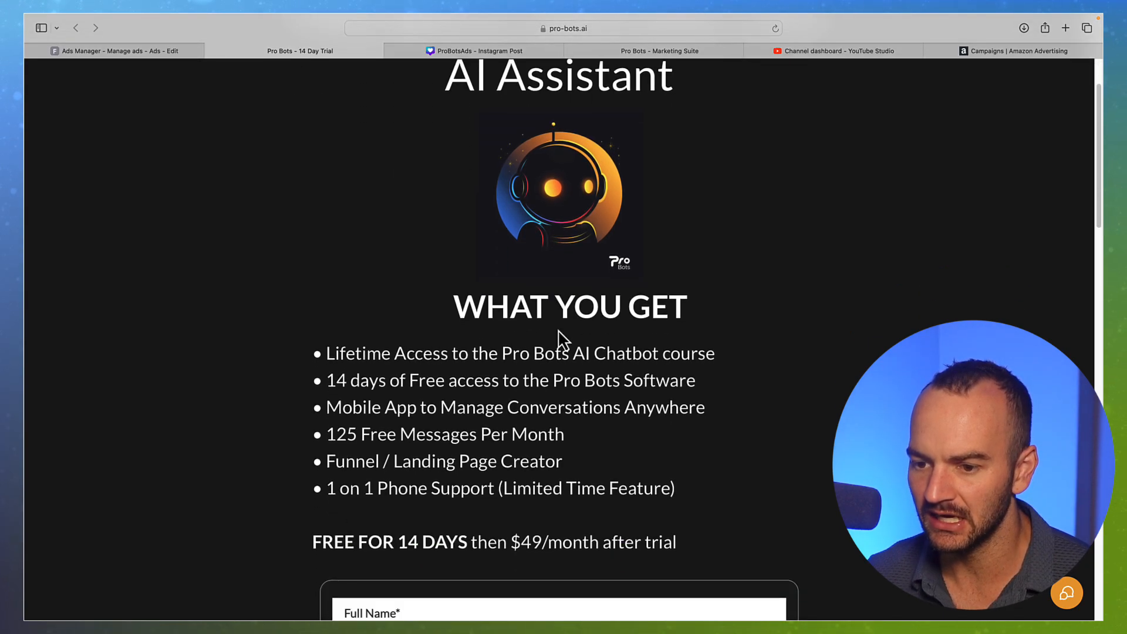
scroll(558, 327, "down", 10)
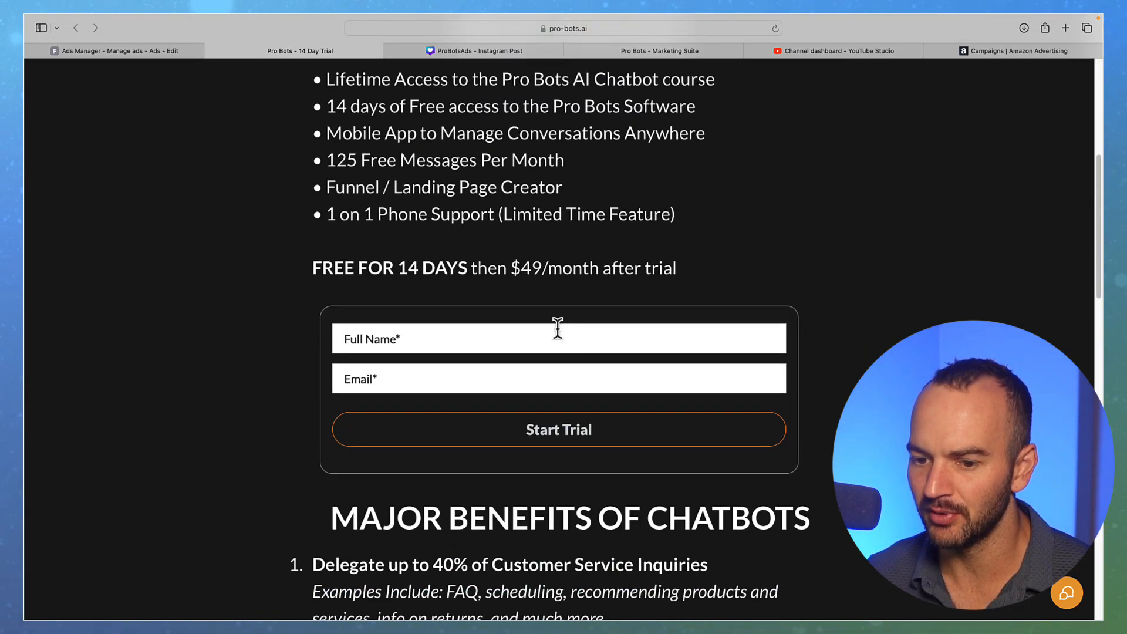
scroll(557, 338, "down", 20)
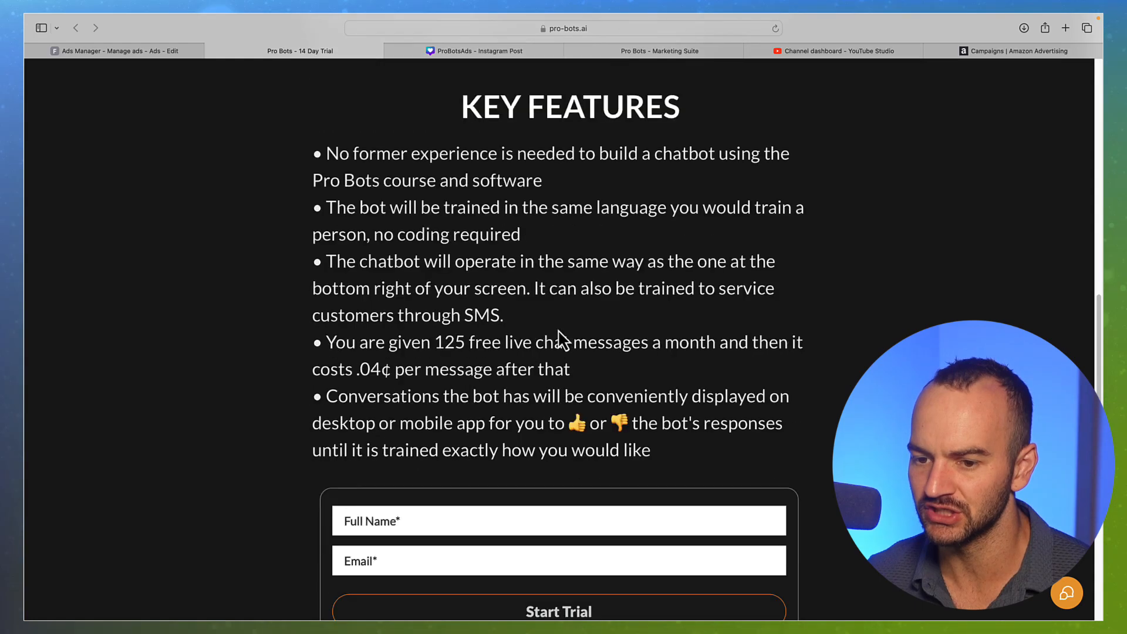
scroll(558, 329, "down", 18)
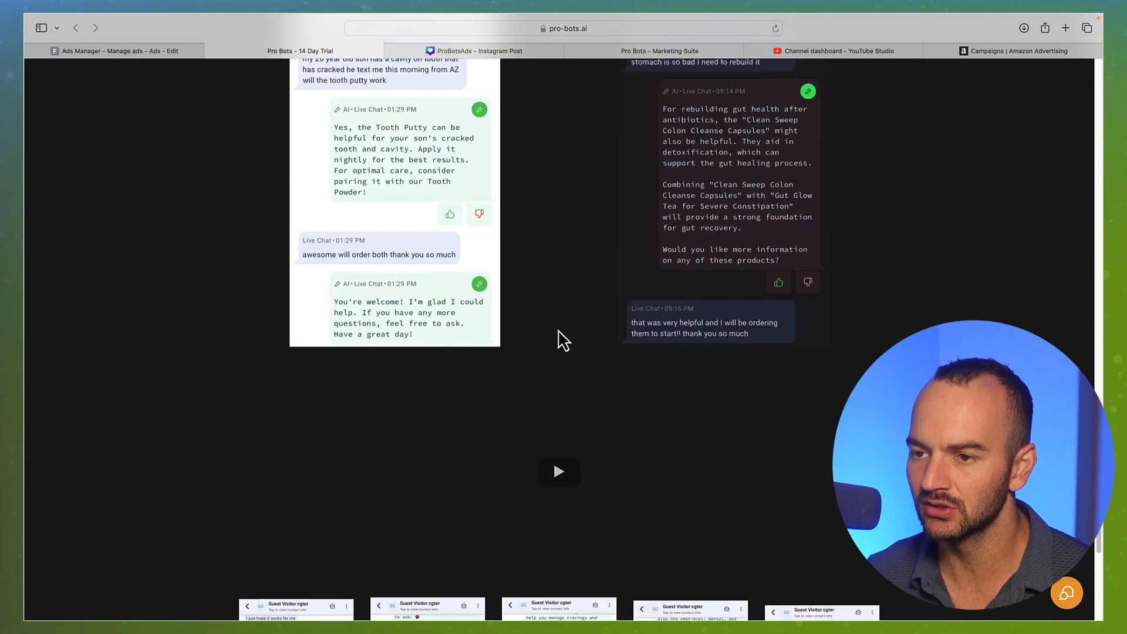
scroll(558, 337, "down", 15)
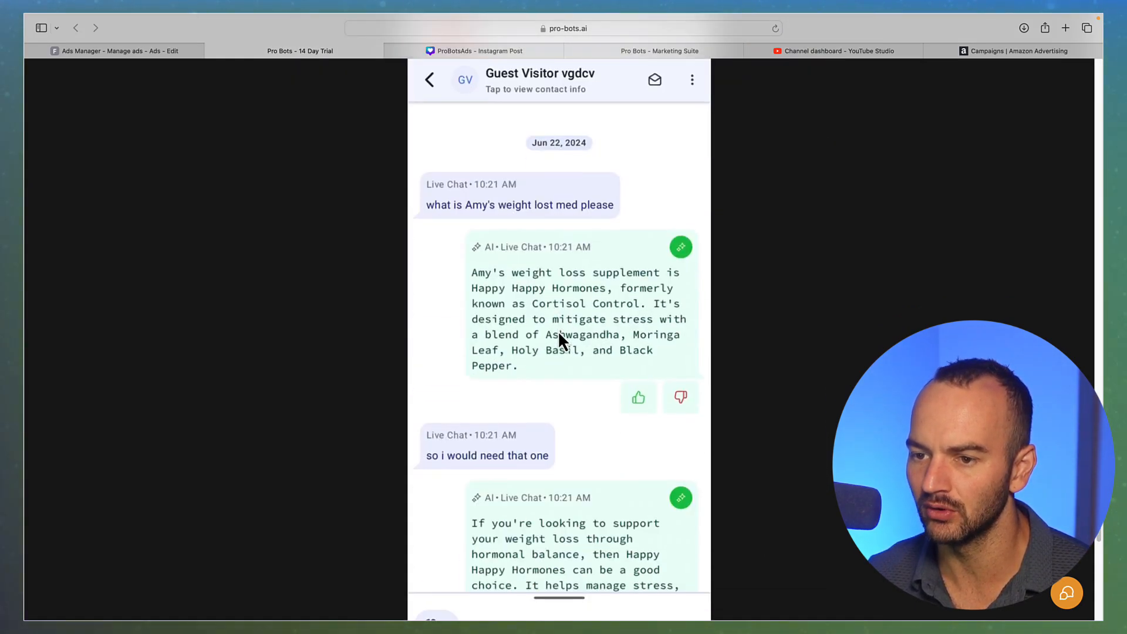
scroll(557, 330, "down", 3)
scroll(554, 328, "up", 15)
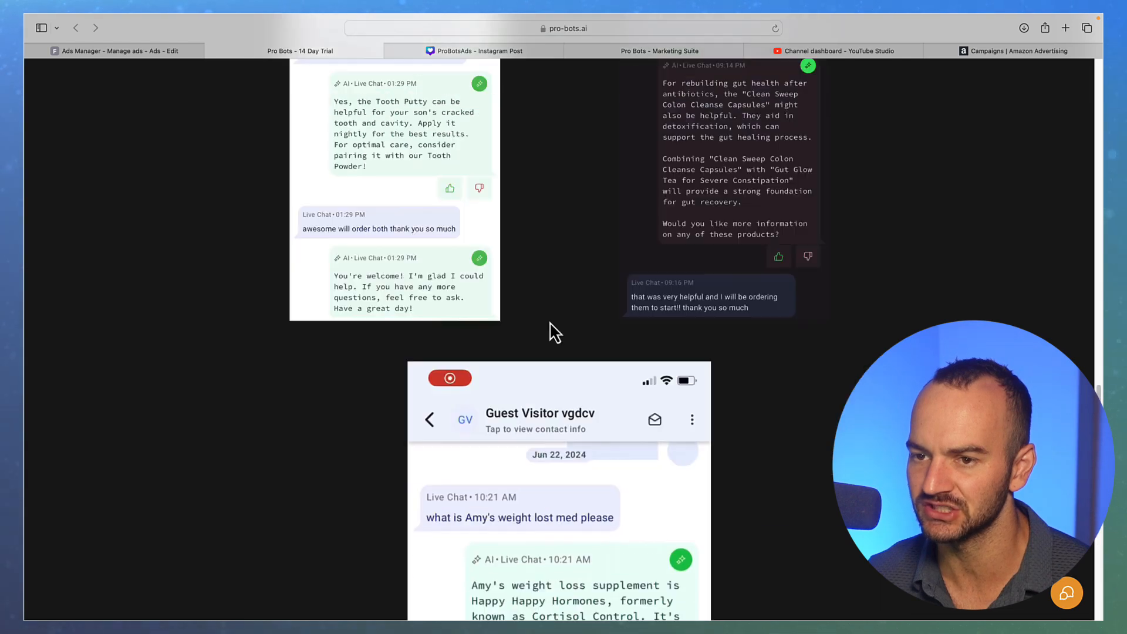
scroll(534, 305, "up", 20)
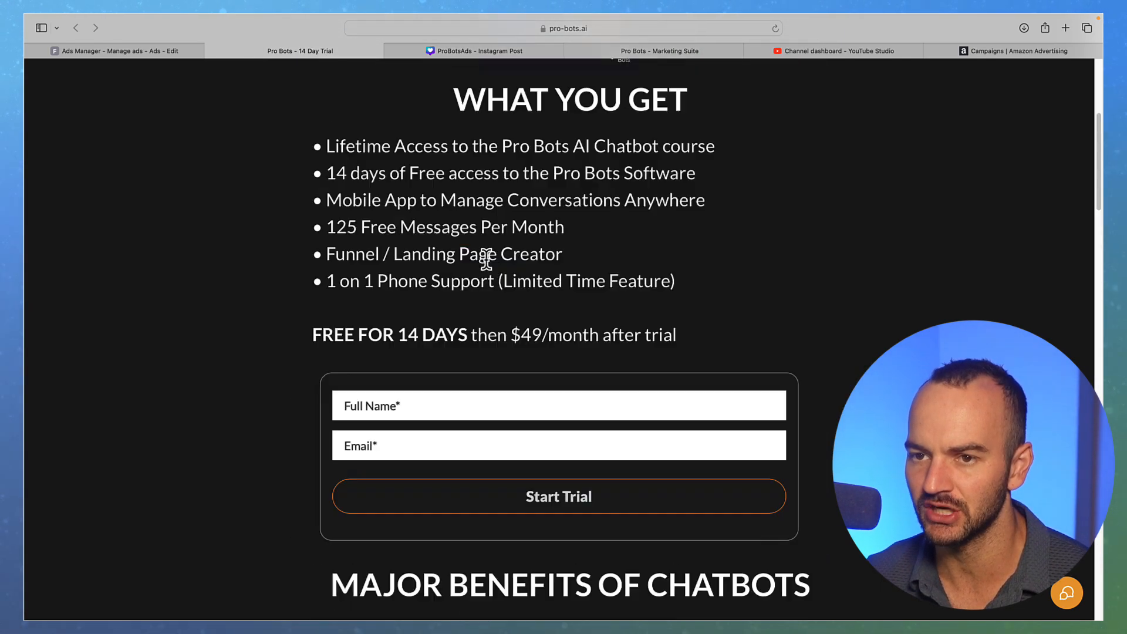
left_click(116, 52)
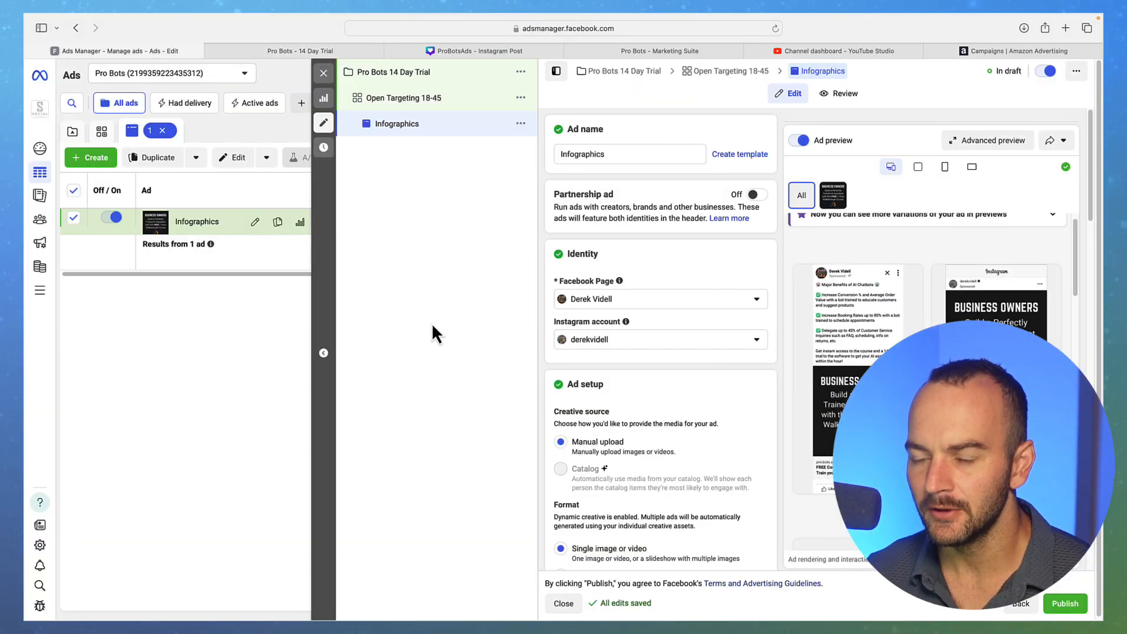
Revise the primary text to cite booking rates up to 65% and add 'No prior tech experience necessary!'
scroll(747, 338, "down", 10)
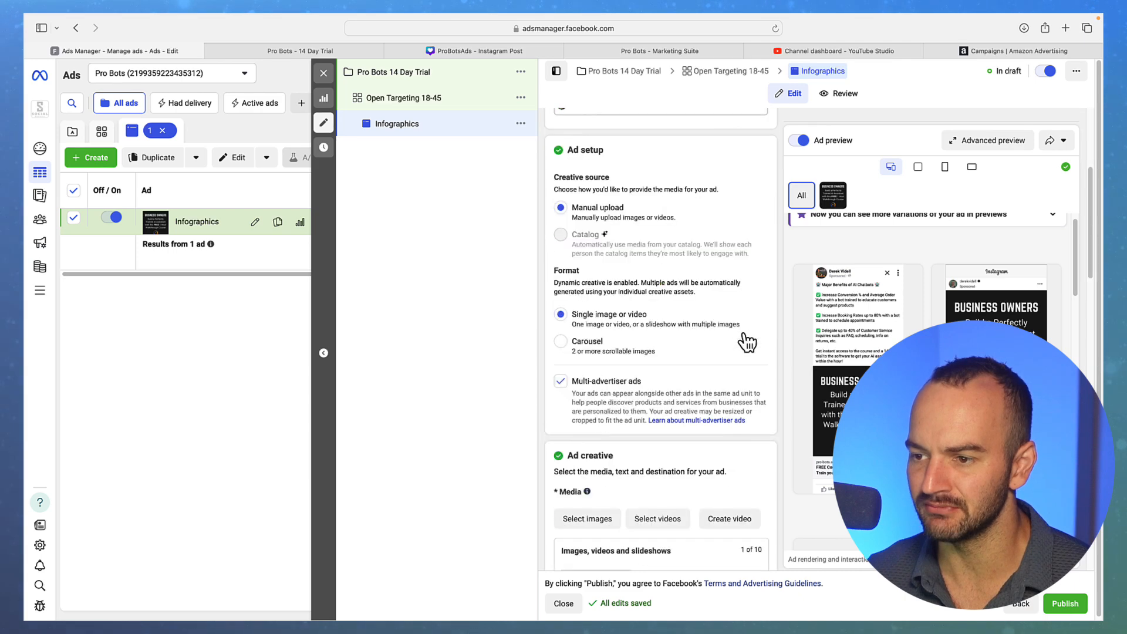
scroll(744, 336, "down", 4)
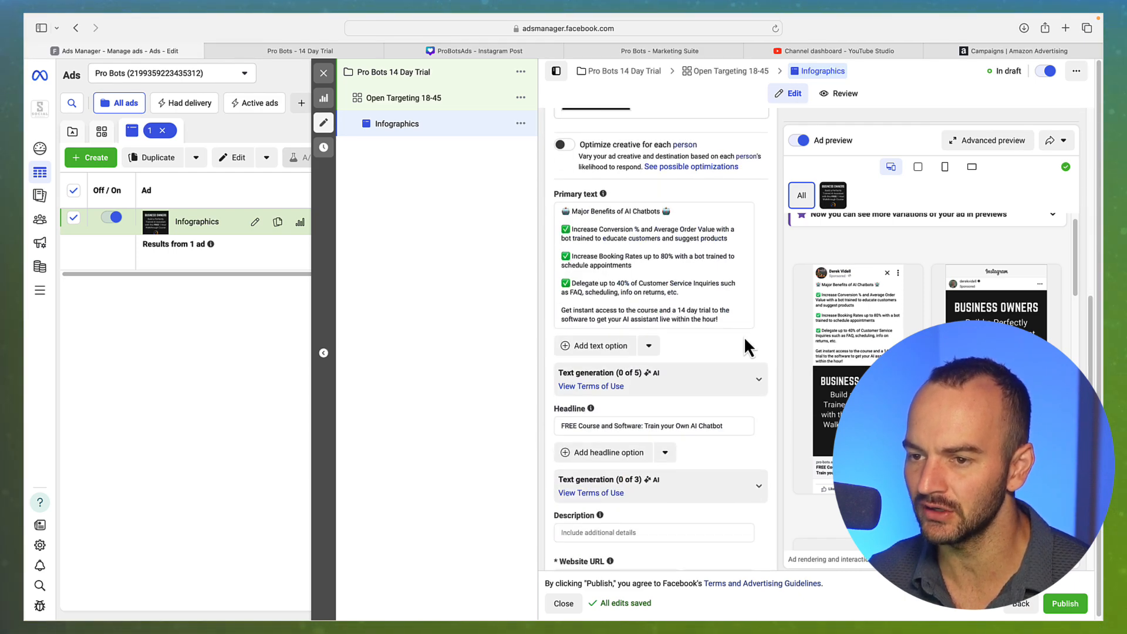
left_click(673, 209)
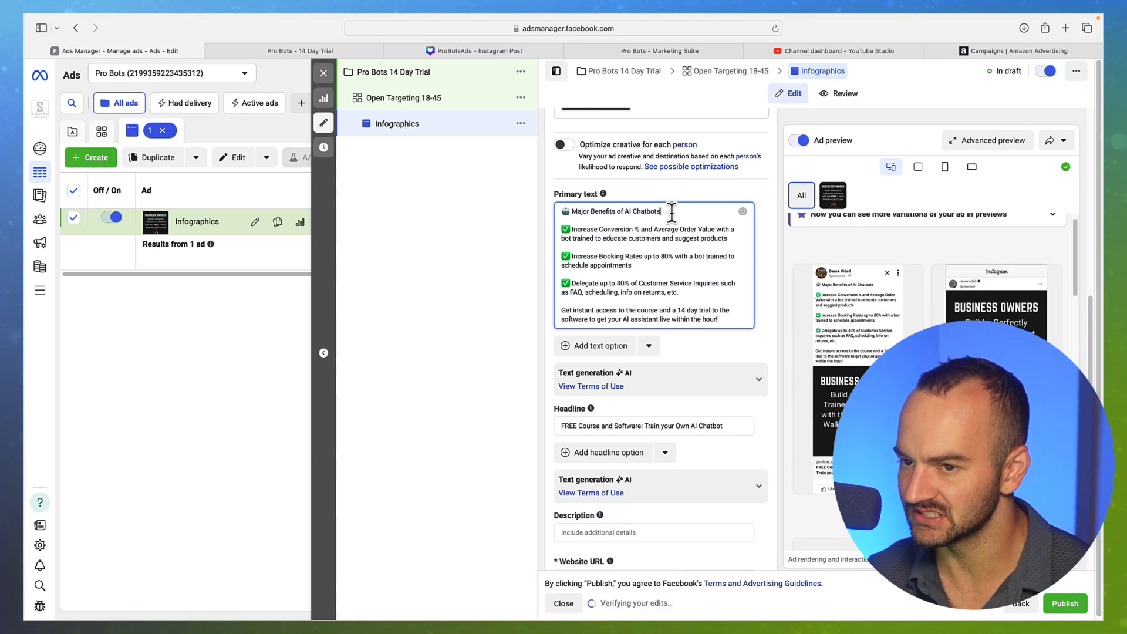
left_click(770, 289)
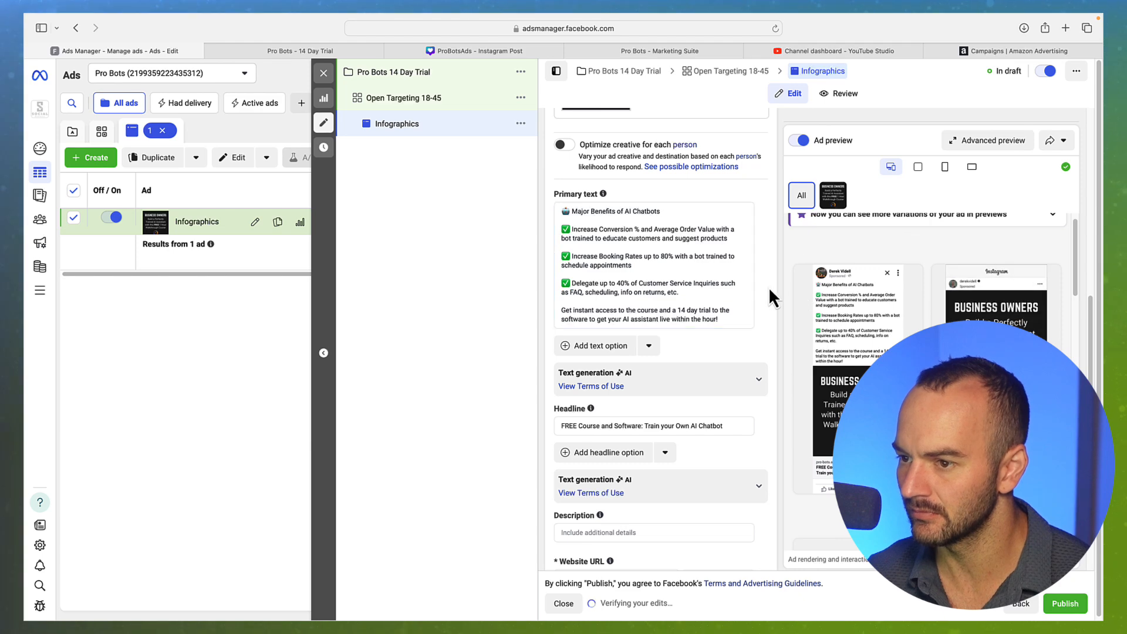
scroll(681, 332, "up", 3)
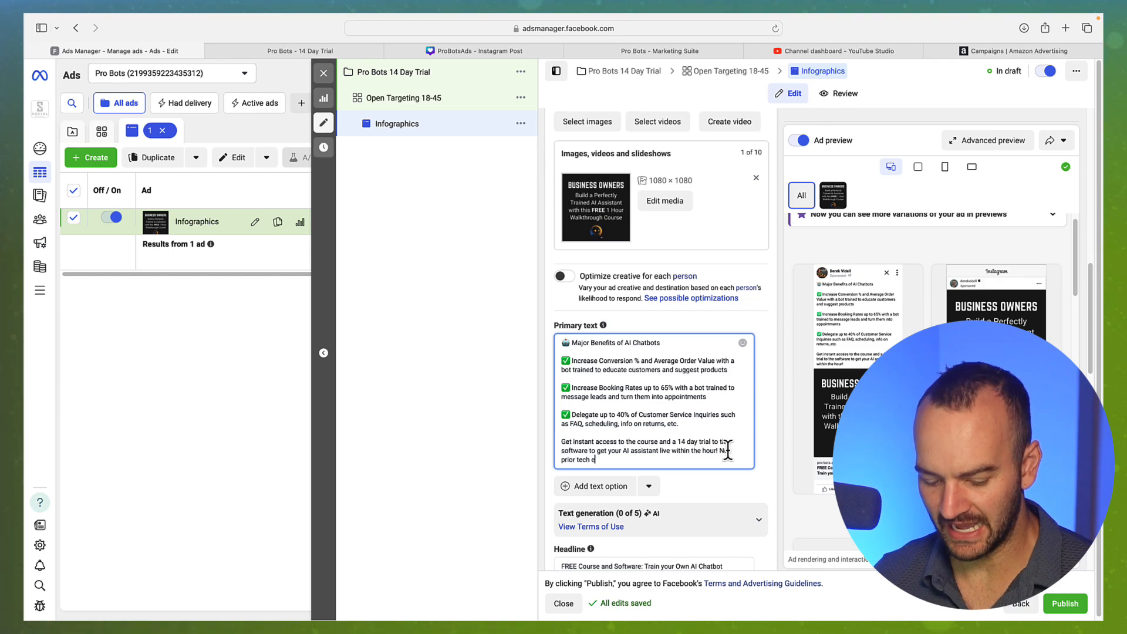
type("perie")
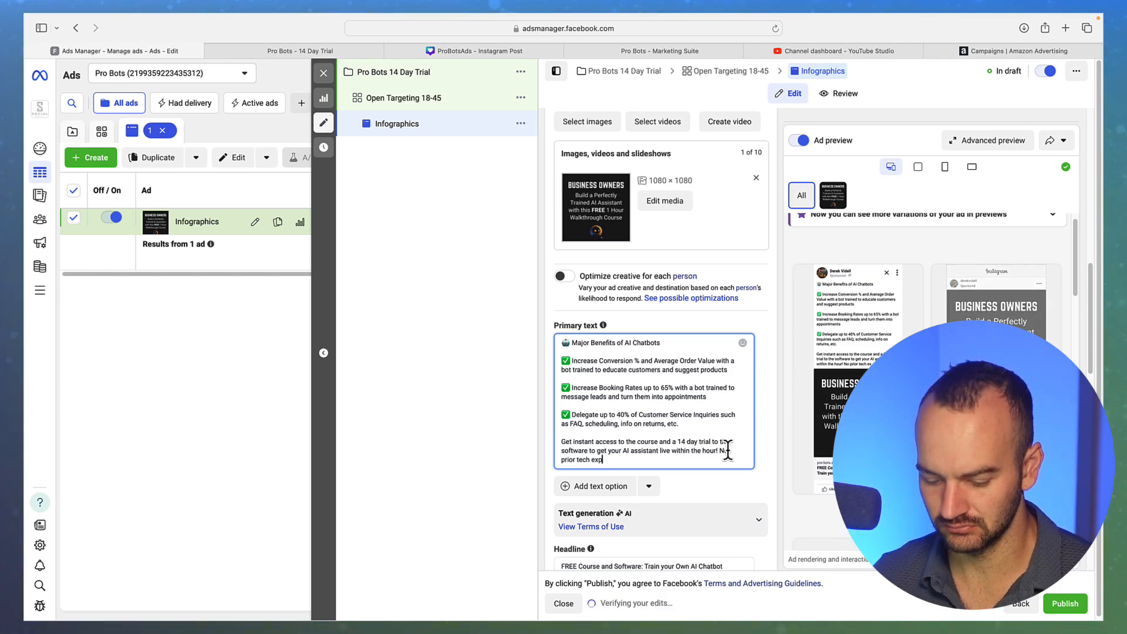
key("BackSpace")
key("BackSpace")
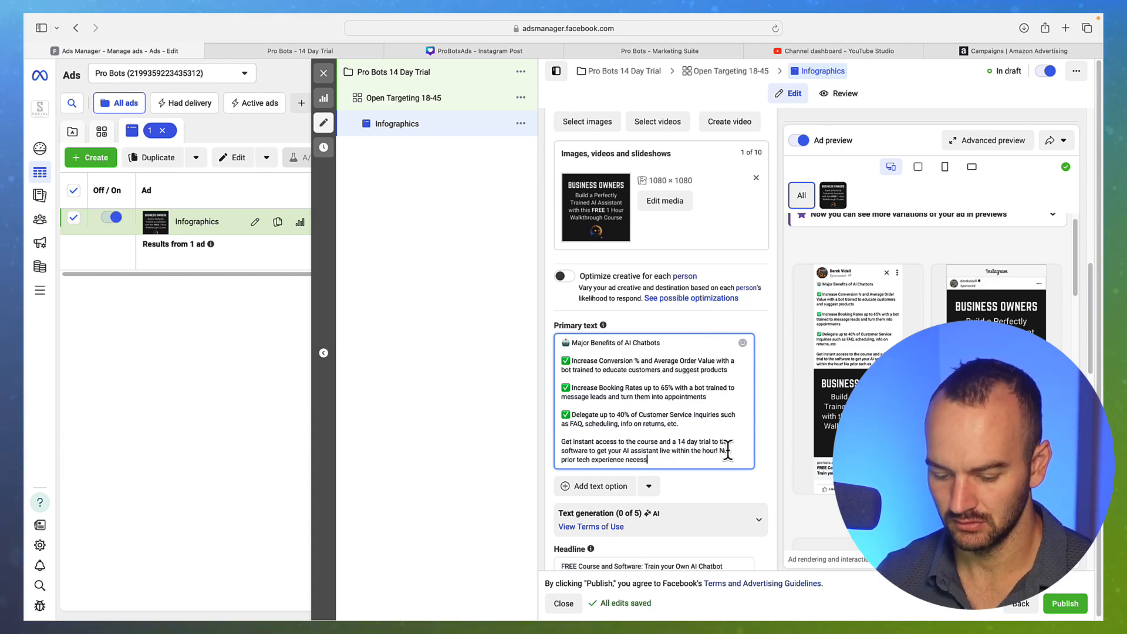
type("ary.")
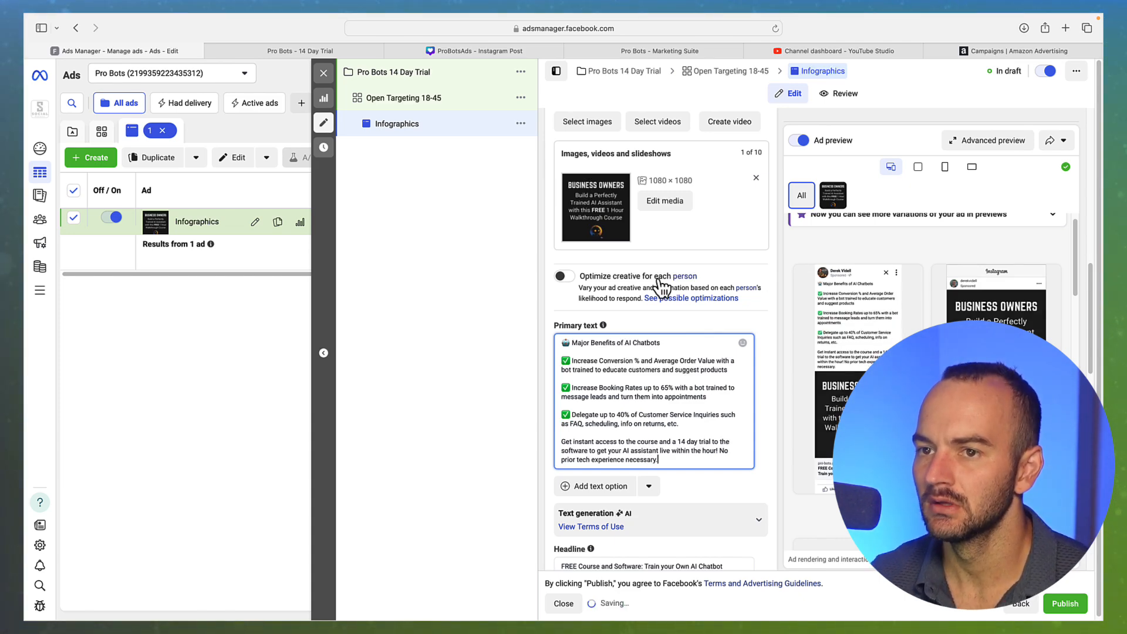
Reread the landing page's benefits and Key Features, then return to the Infographics ad editor
left_click(280, 51)
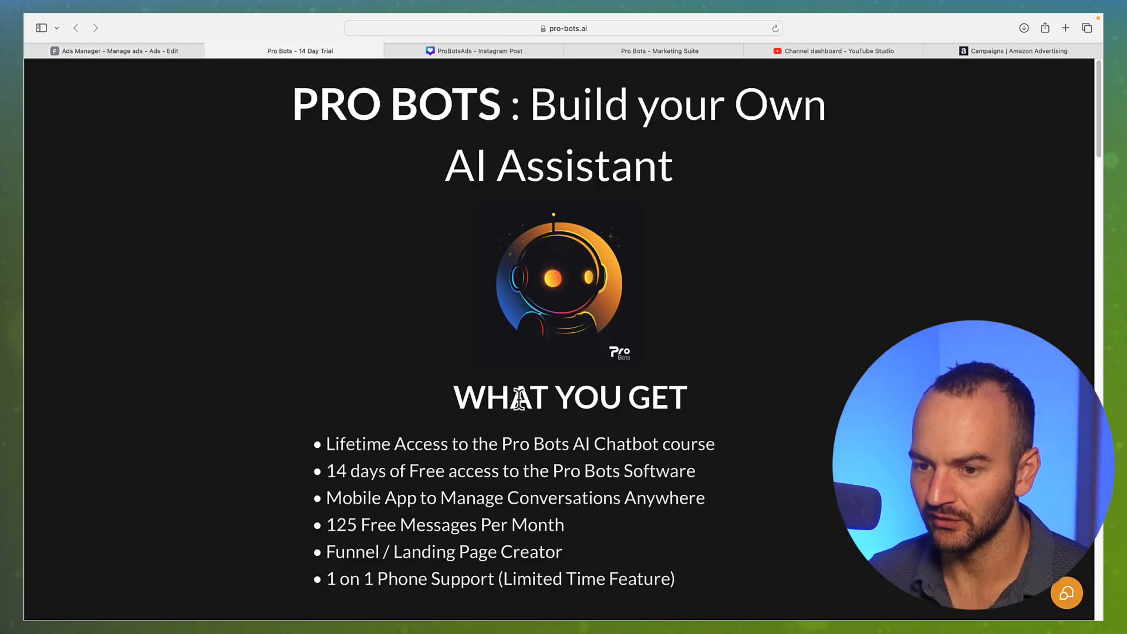
scroll(512, 385, "down", 2)
scroll(513, 385, "down", 12)
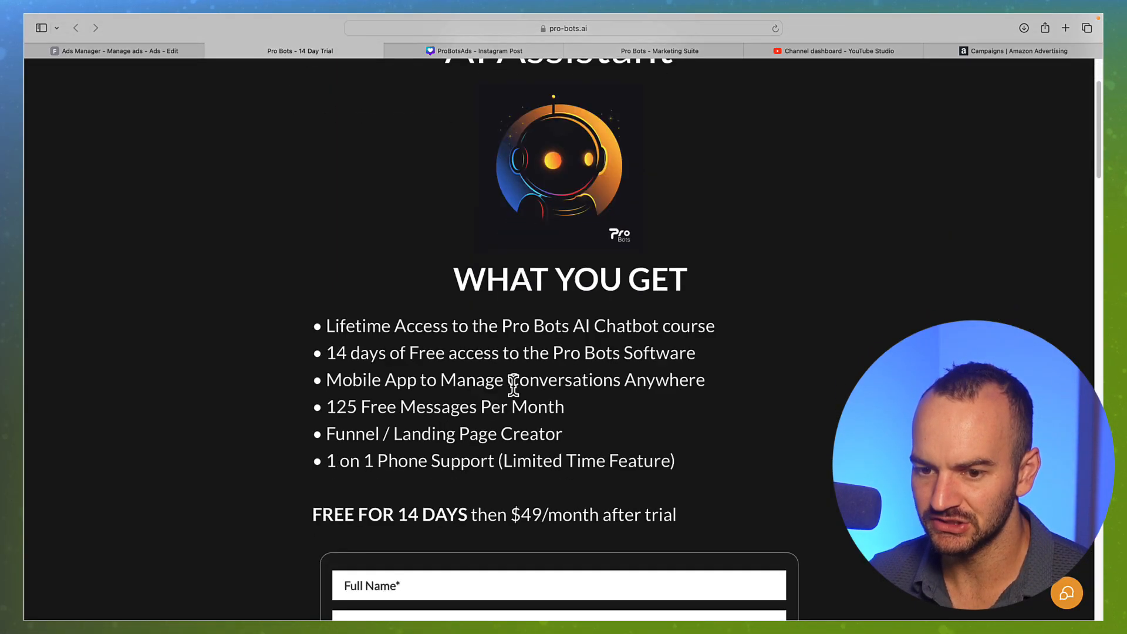
scroll(513, 385, "down", 15)
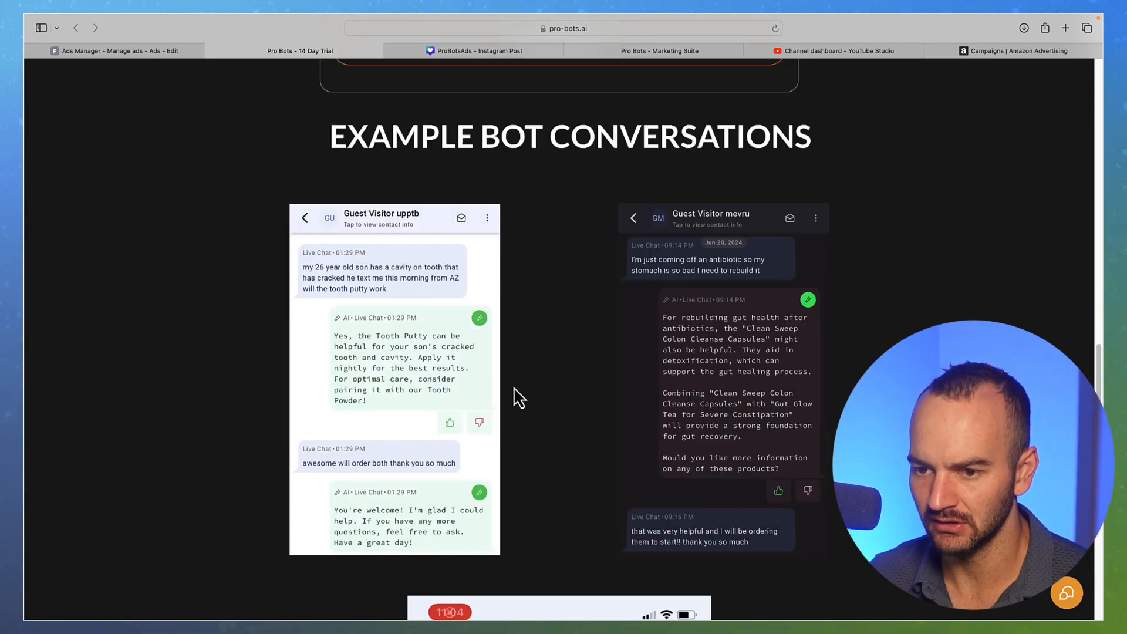
scroll(513, 387, "up", 8)
scroll(513, 387, "up", 8)
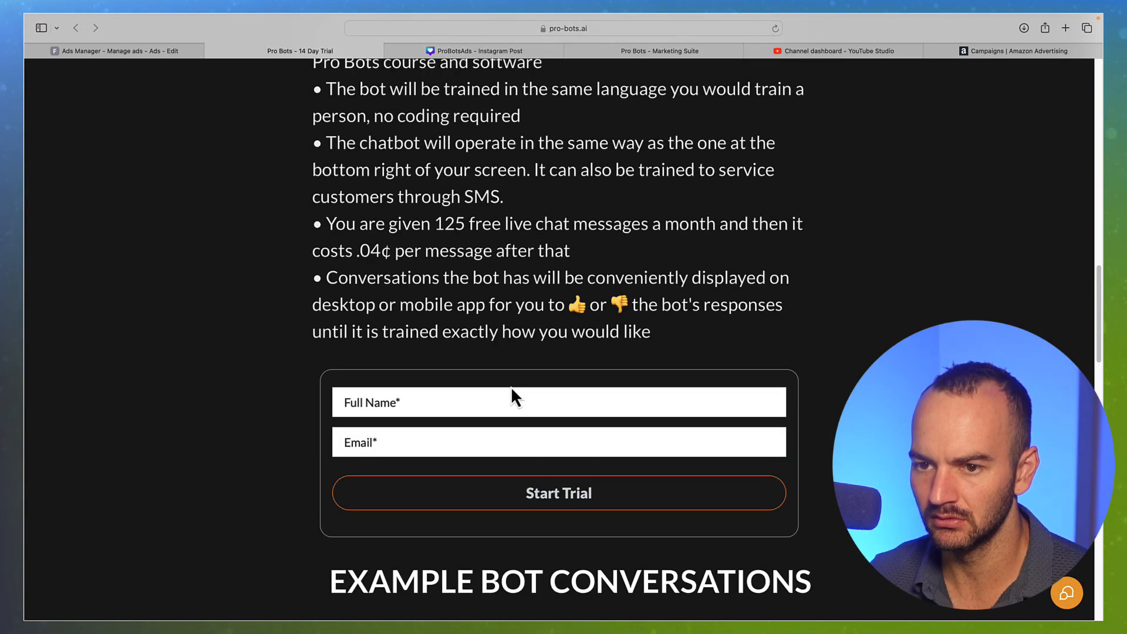
scroll(511, 389, "up", 3)
left_click_drag(354, 130, 569, 161)
left_click(587, 176)
scroll(587, 176, "up", 3)
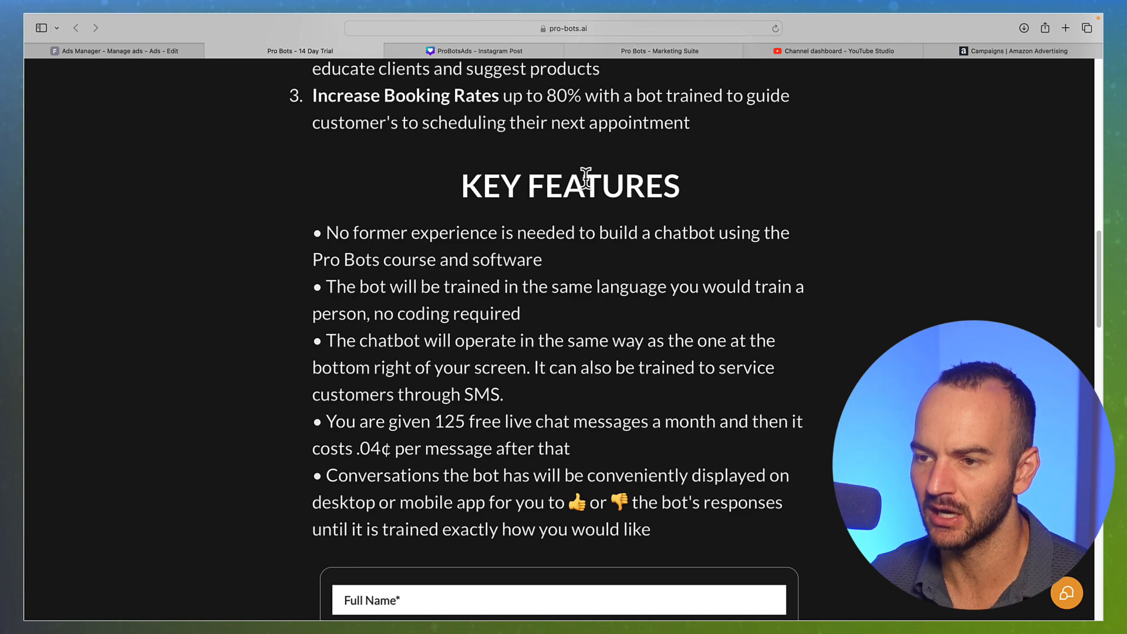
scroll(586, 177, "up", 15)
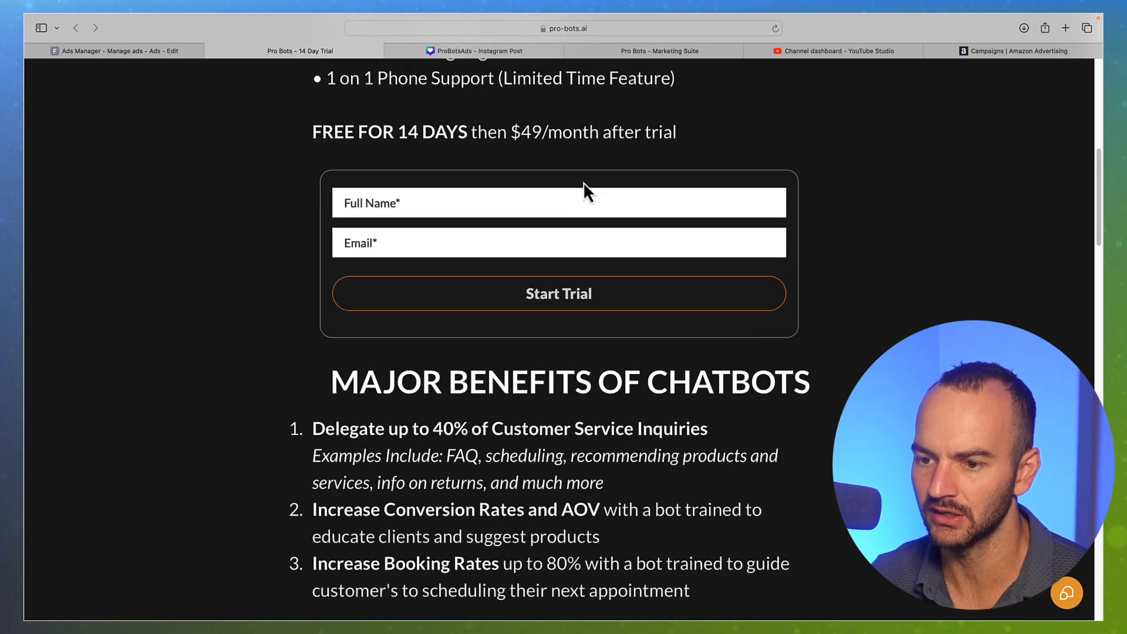
scroll(583, 182, "up", 10)
left_click(96, 51)
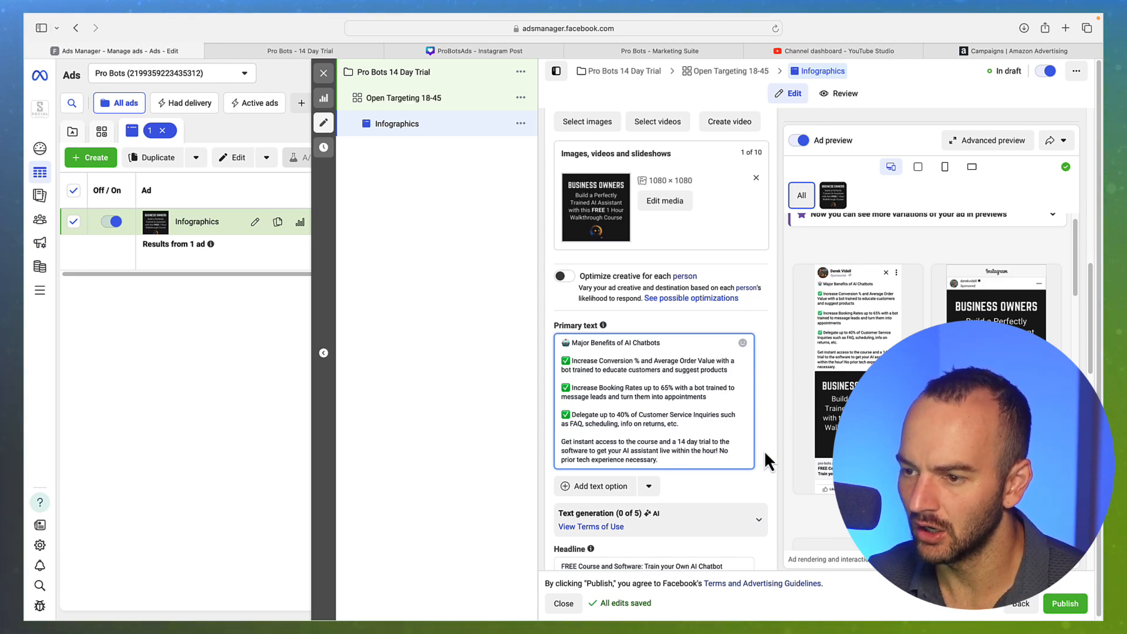
Look over the revised ad and start publishing, bringing up the Advantage+ audience adjustment suggestion
scroll(776, 455, "down", 2)
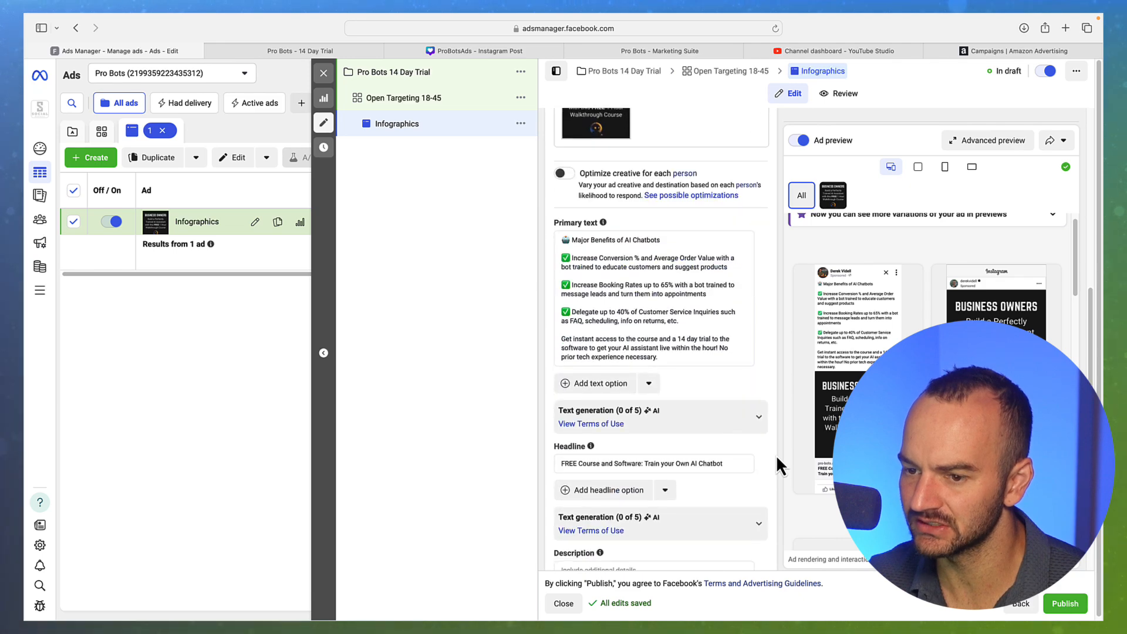
scroll(776, 454, "down", 5)
scroll(770, 456, "up", 6)
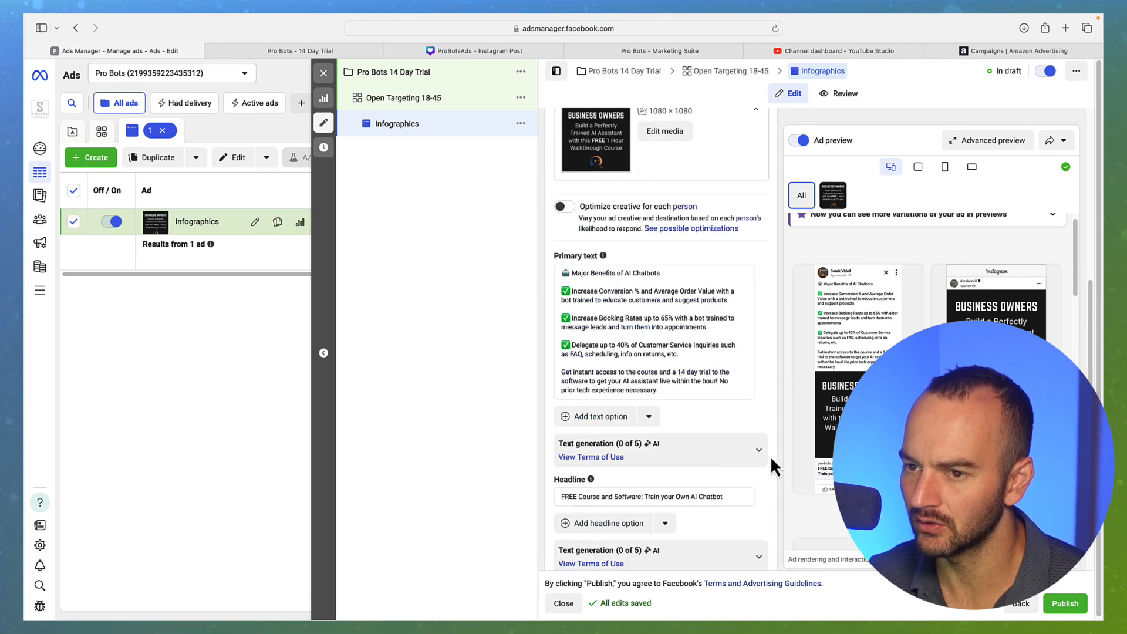
scroll(770, 456, "up", 4)
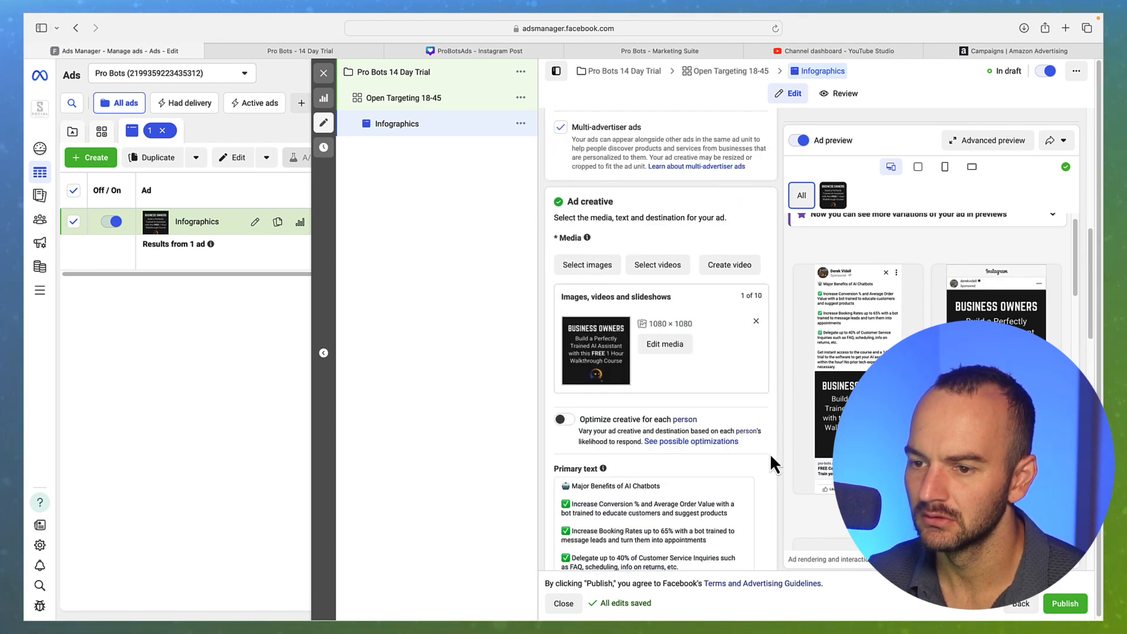
scroll(770, 452, "up", 10)
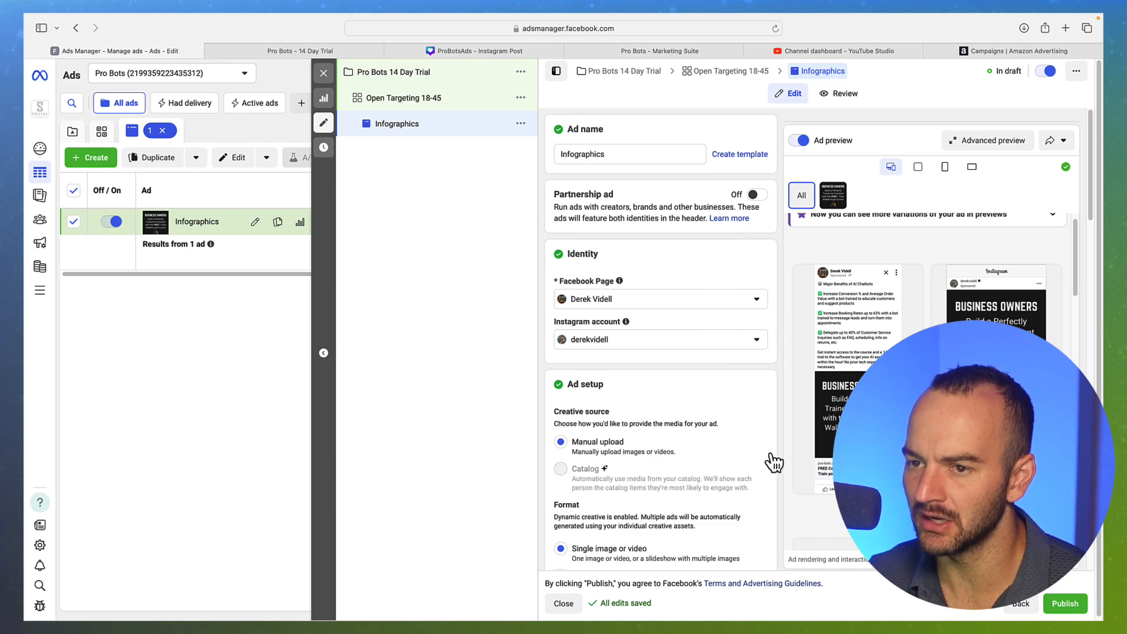
left_click(1066, 604)
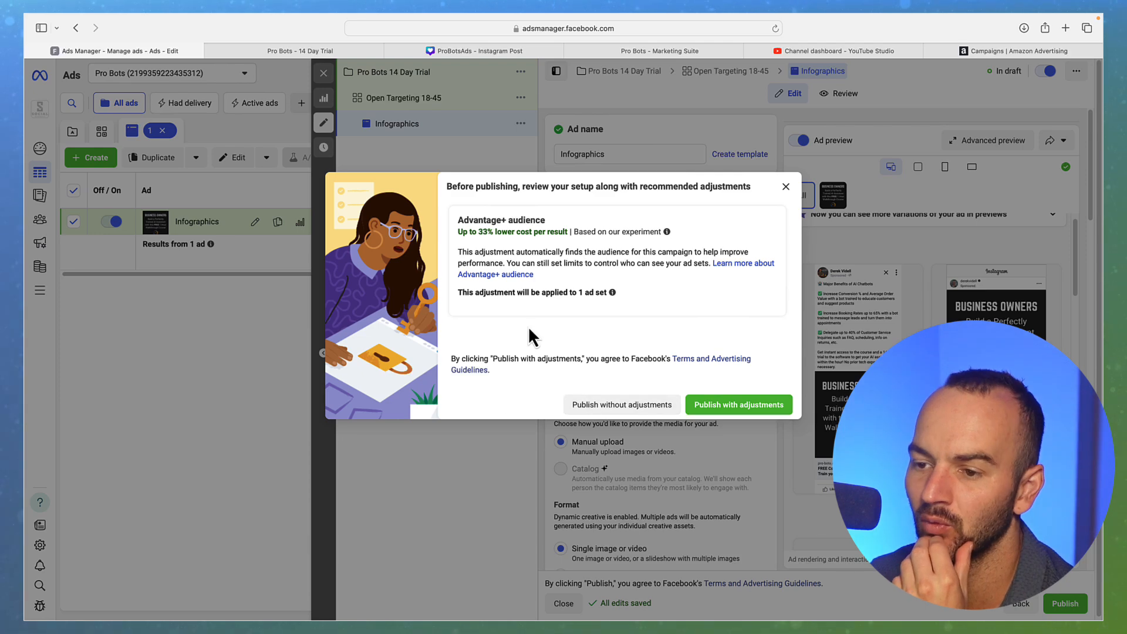
Publish the Infographics ad without the Advantage+ audience adjustment, close the editor, and open All tools
left_click(610, 405)
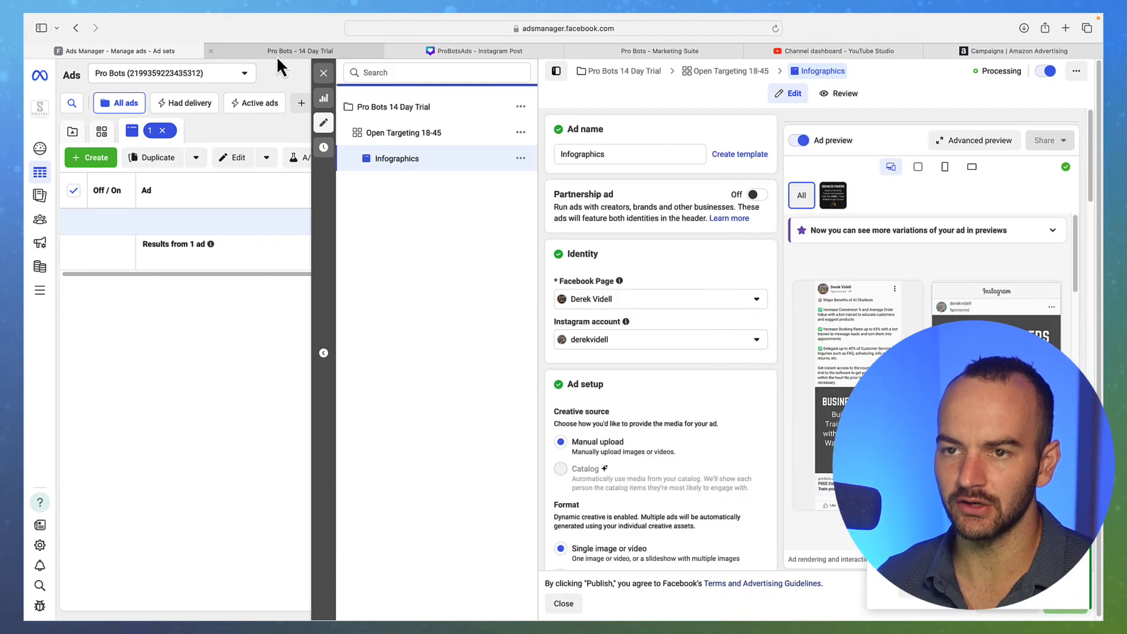
left_click(325, 75)
left_click(41, 290)
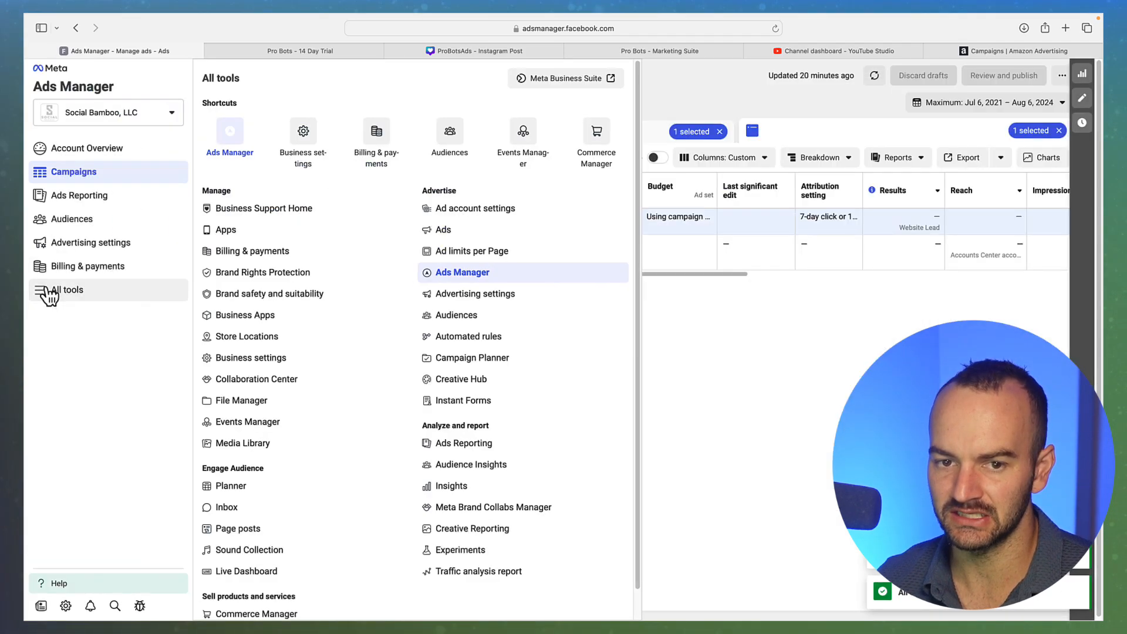
Open the Social Bamboo Pixel's settings in Events Manager Data Sources and check its Conversions API Gateway
left_click(515, 151)
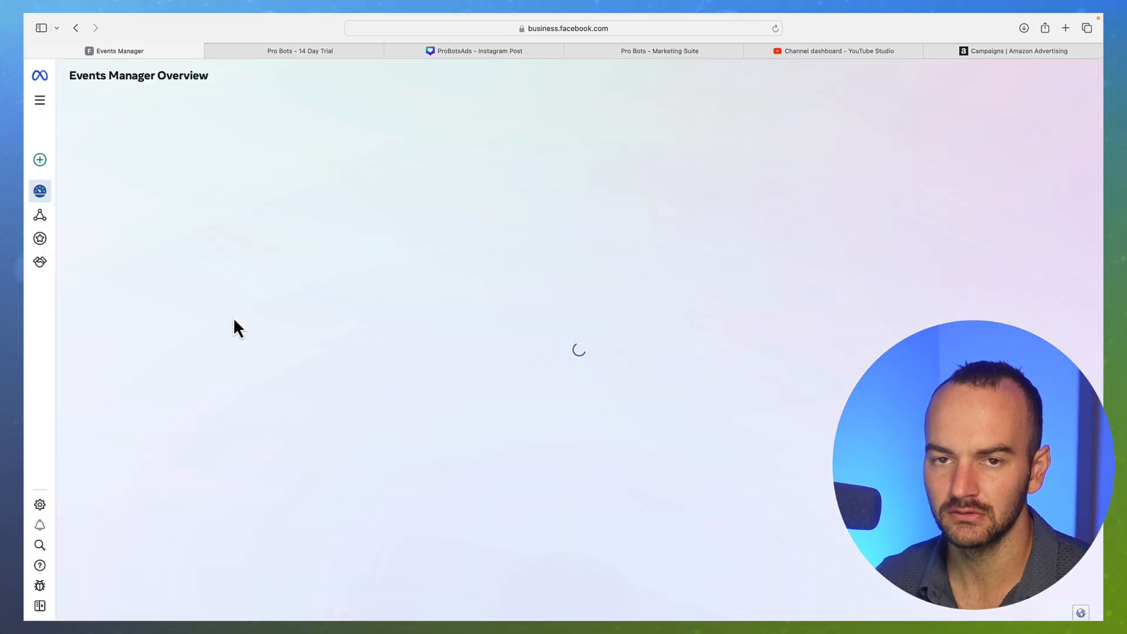
left_click(39, 216)
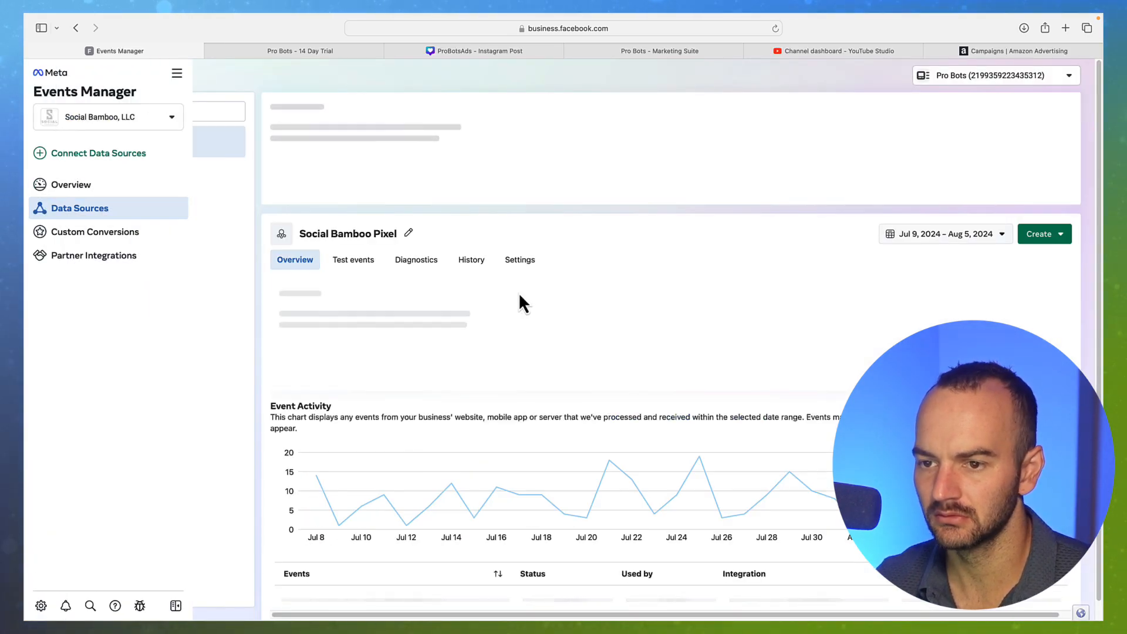
left_click(518, 262)
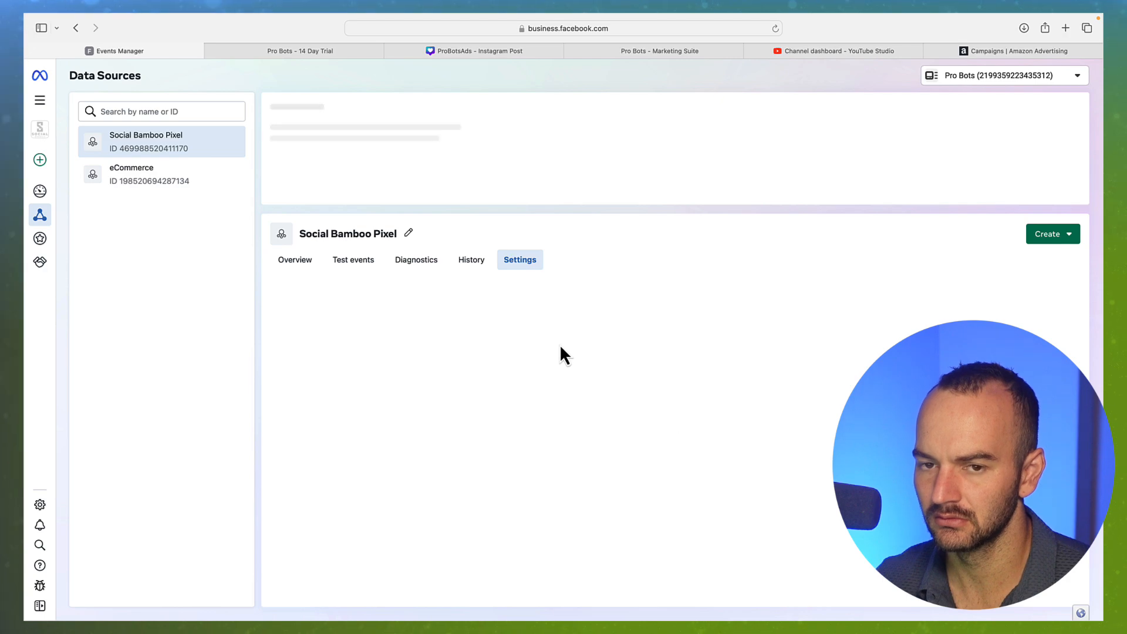
scroll(470, 347, "down", 10)
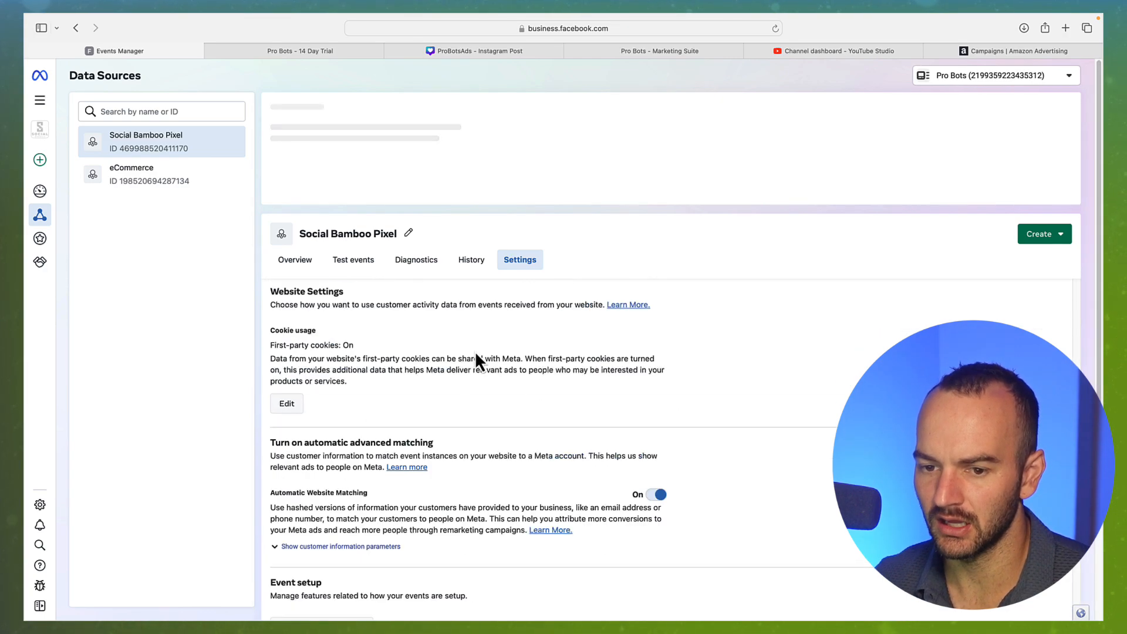
scroll(476, 356, "down", 15)
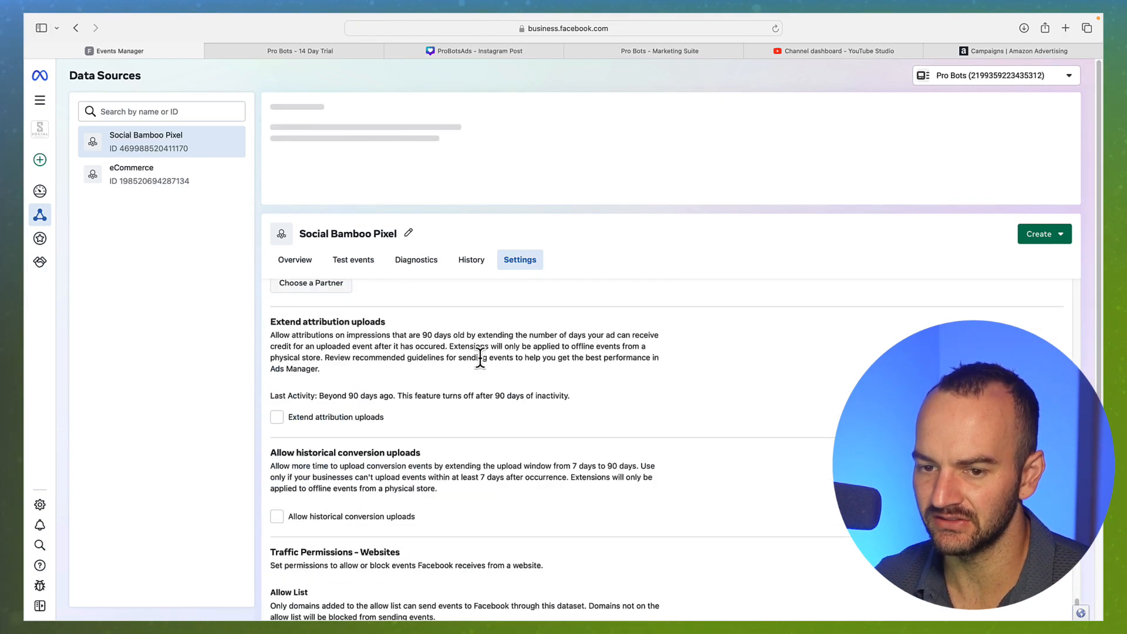
scroll(480, 359, "up", 8)
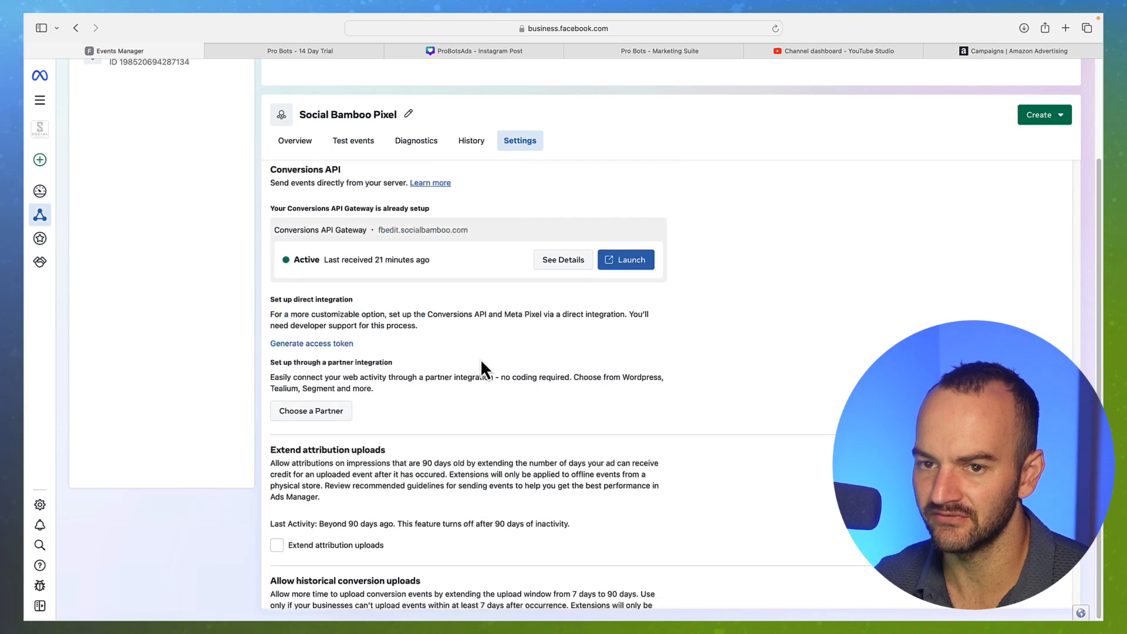
scroll(481, 358, "up", 3)
Launch the Event Setup Tool with pro-bots.ai/trial as the website URL
left_click(332, 252)
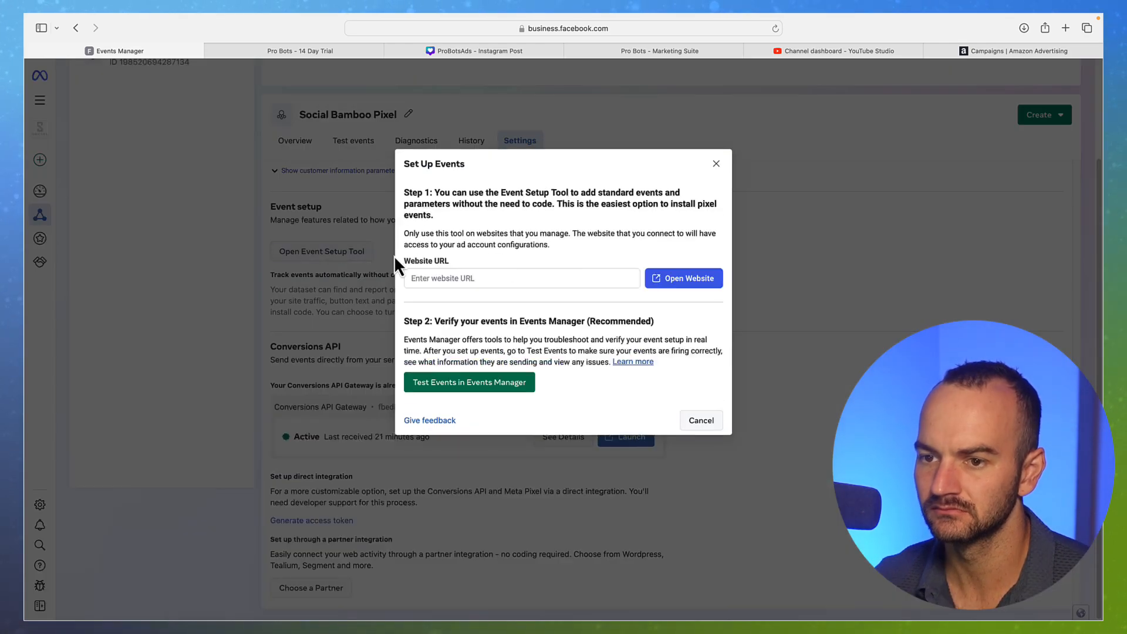
left_click(496, 278)
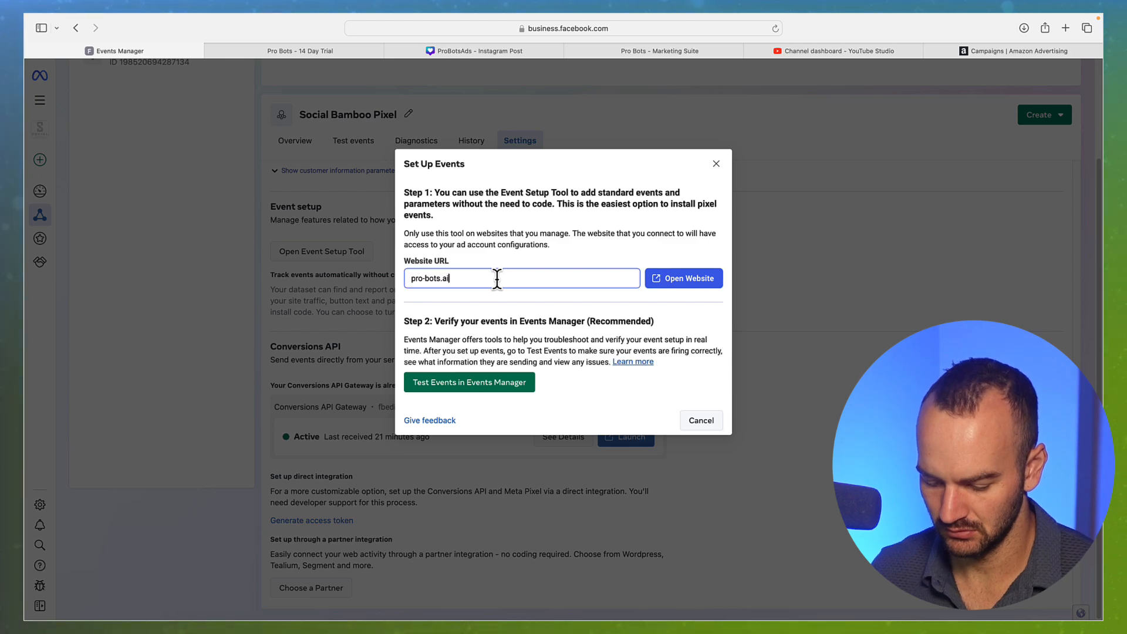
type("/trial")
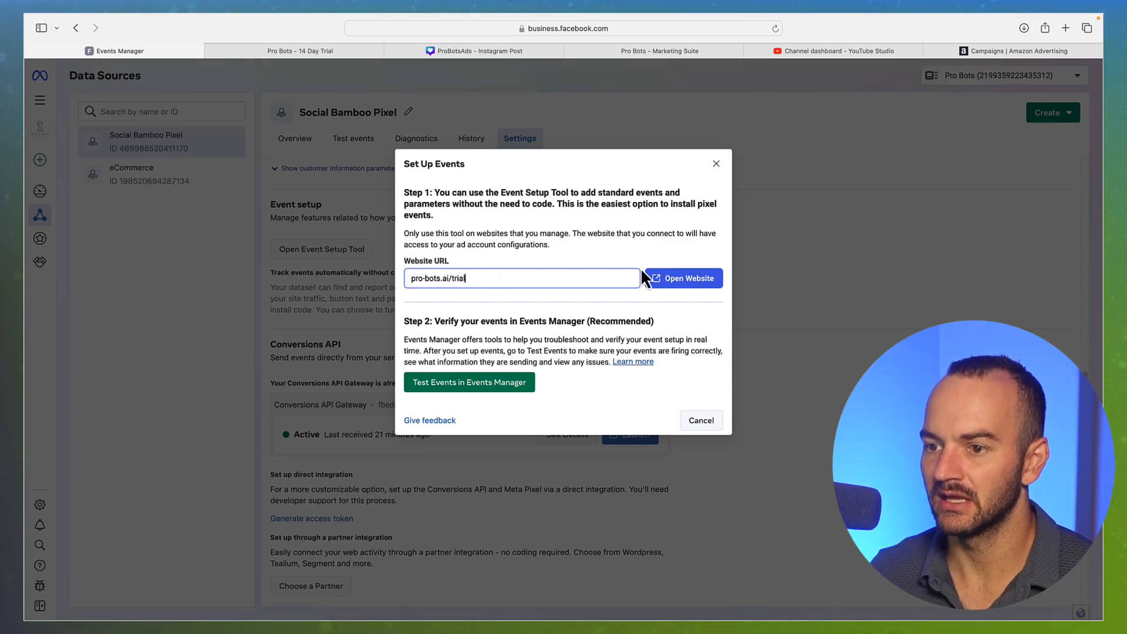
left_click(693, 280)
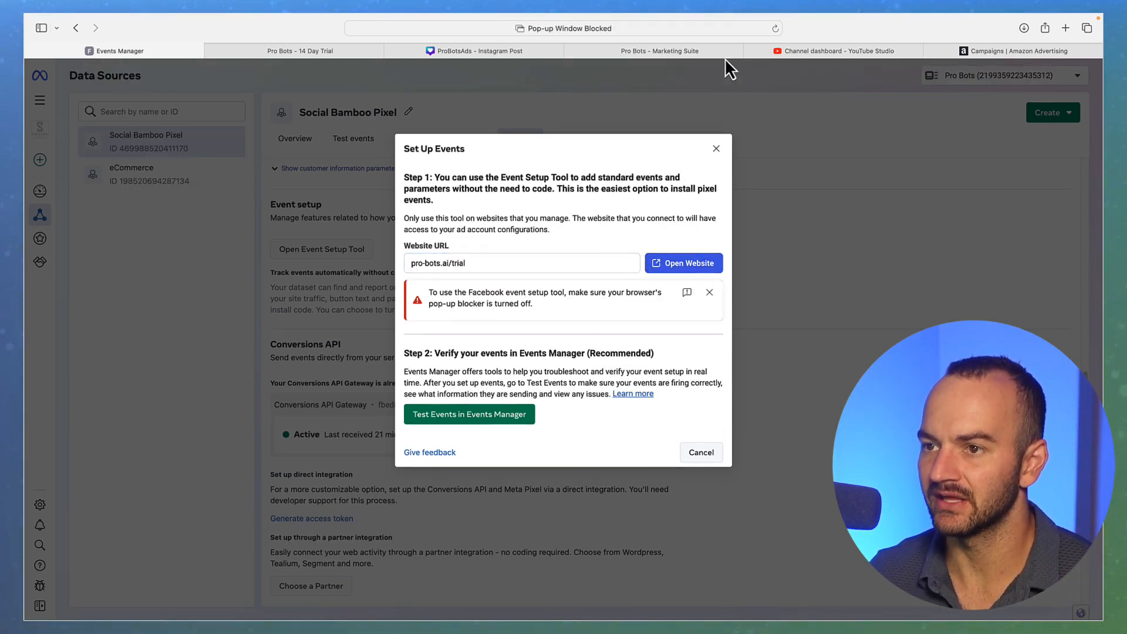
Allow the blocked pop-up, close the extra Pro Bots trial tabs, and relaunch the site in the Event Setup Tool
left_click(763, 28)
left_click(763, 29)
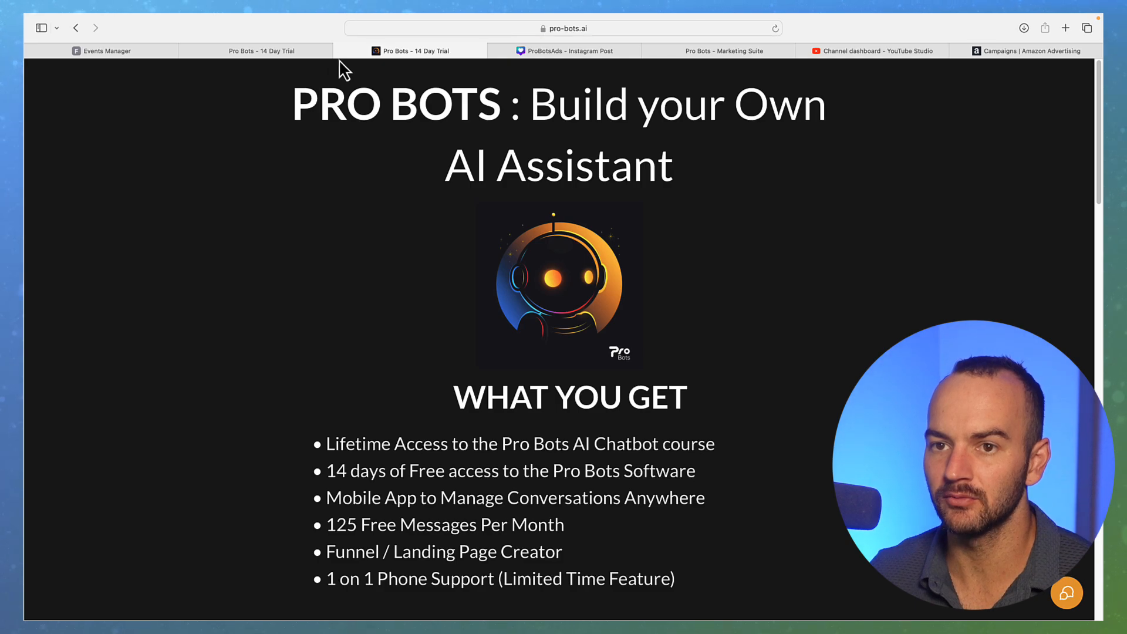
left_click(341, 51)
left_click(276, 52)
left_click(188, 51)
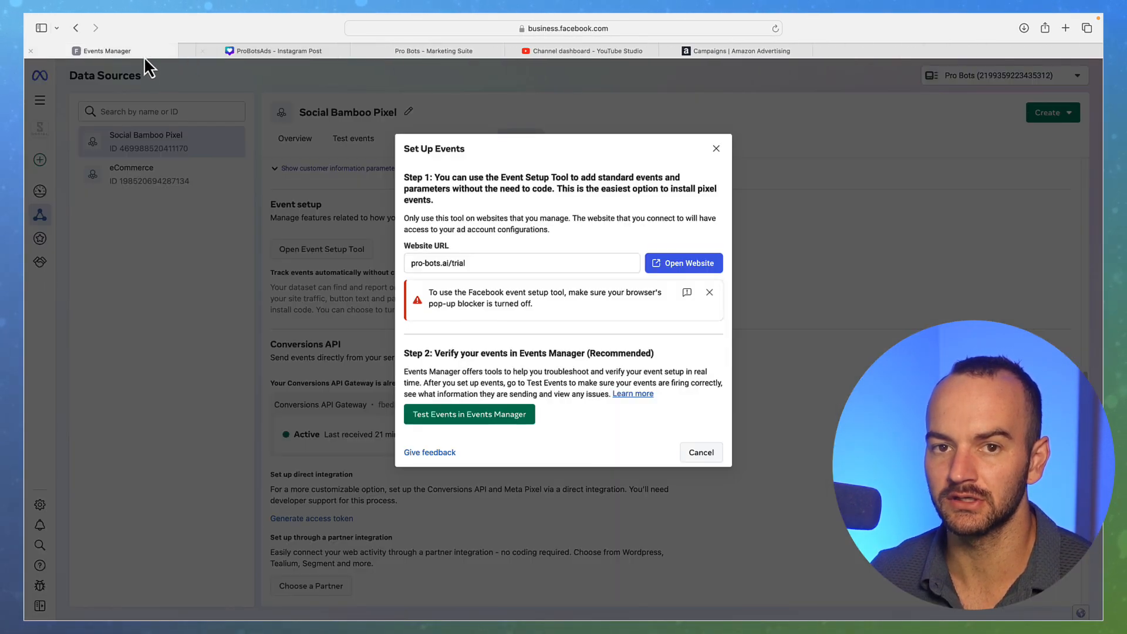
left_click(670, 260)
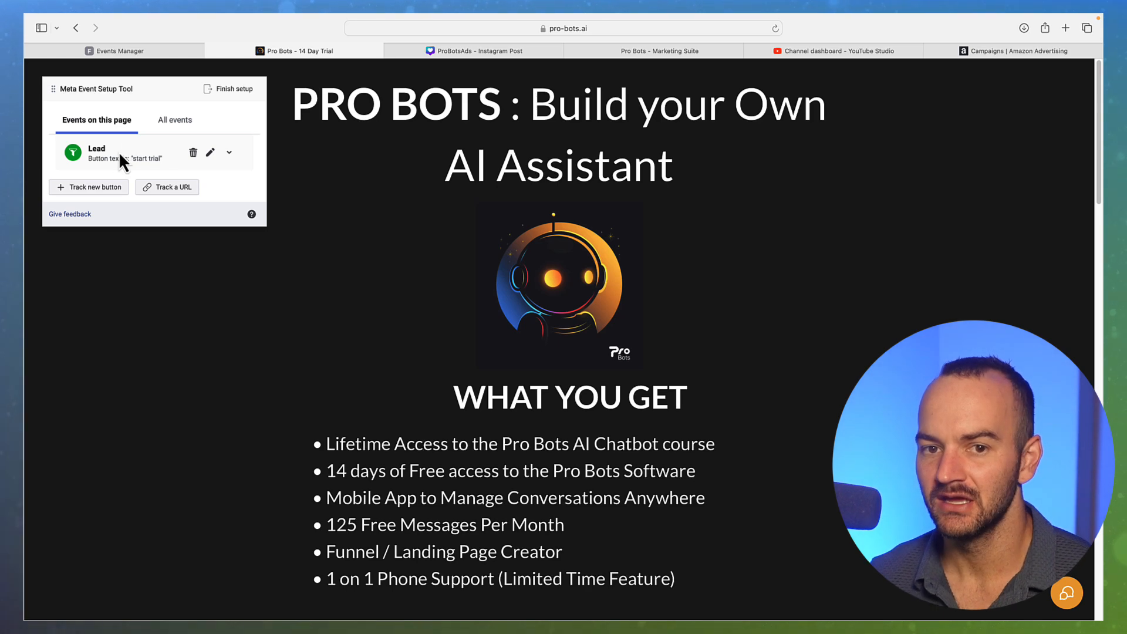
Inspect the Lead event, then finish the Event Setup Tool session without changes and skip the feedback
left_click(109, 188)
scroll(611, 372, "down", 10)
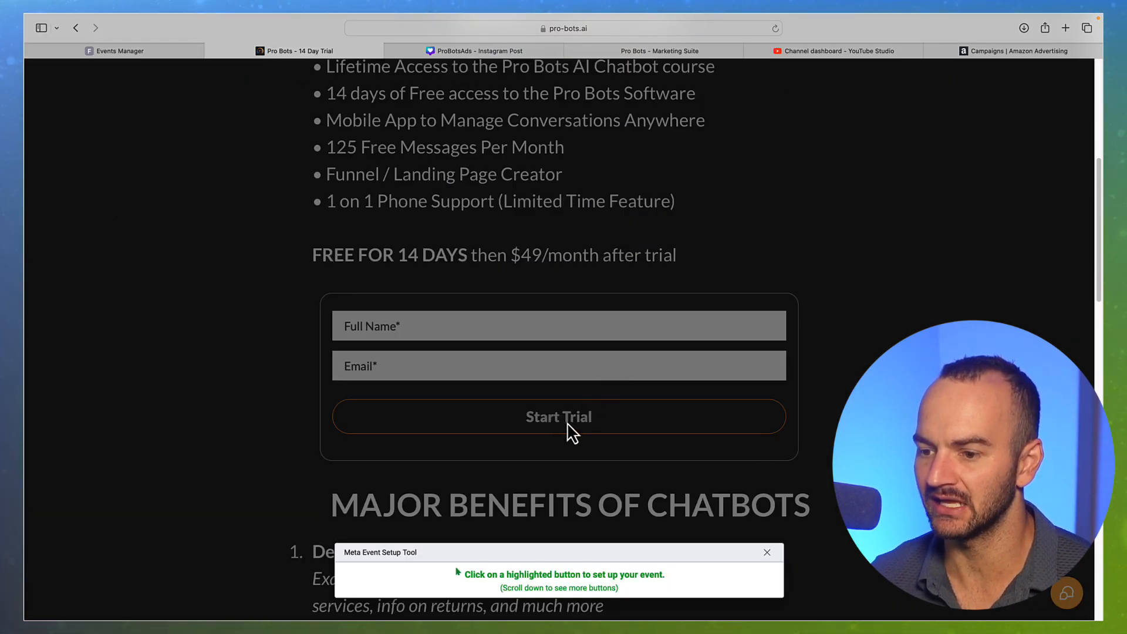
left_click(766, 552)
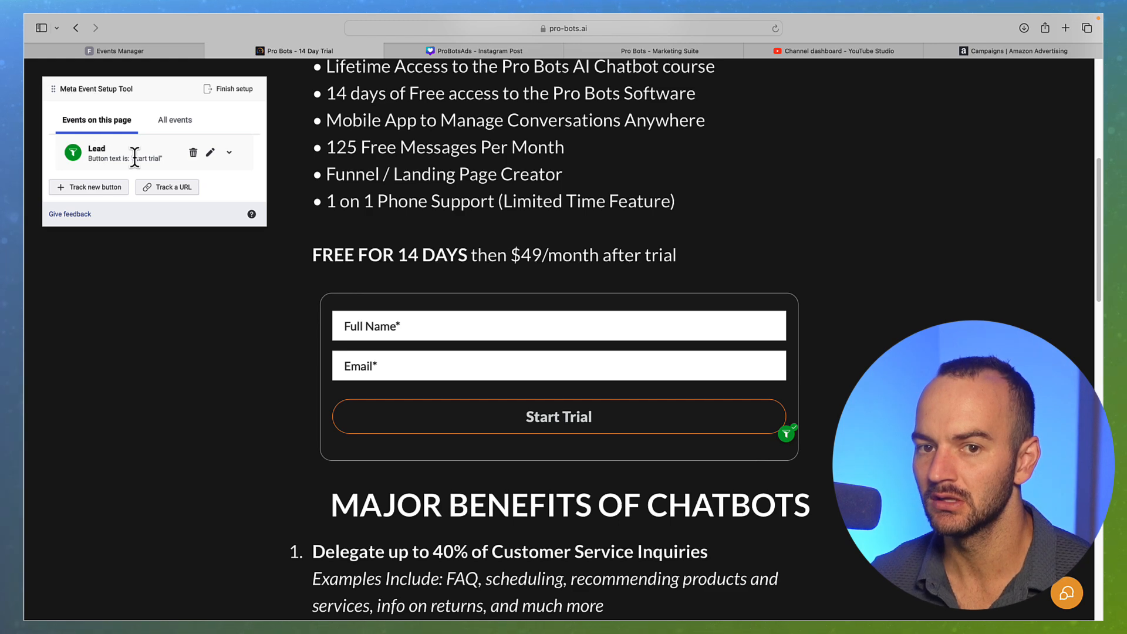
left_click(98, 151)
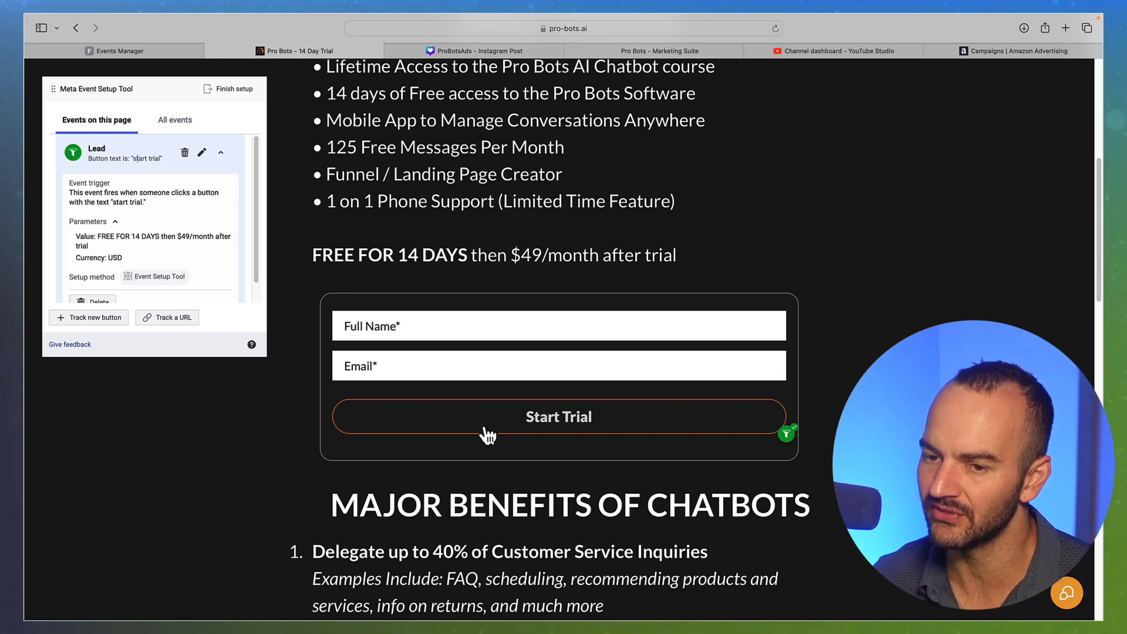
left_click(220, 92)
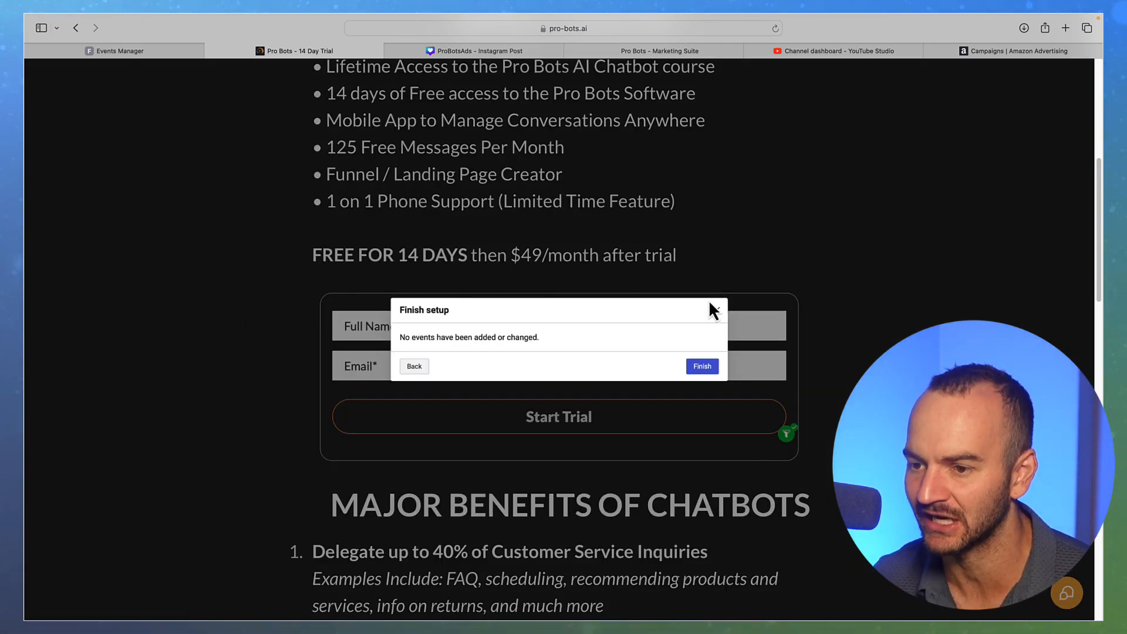
left_click(703, 368)
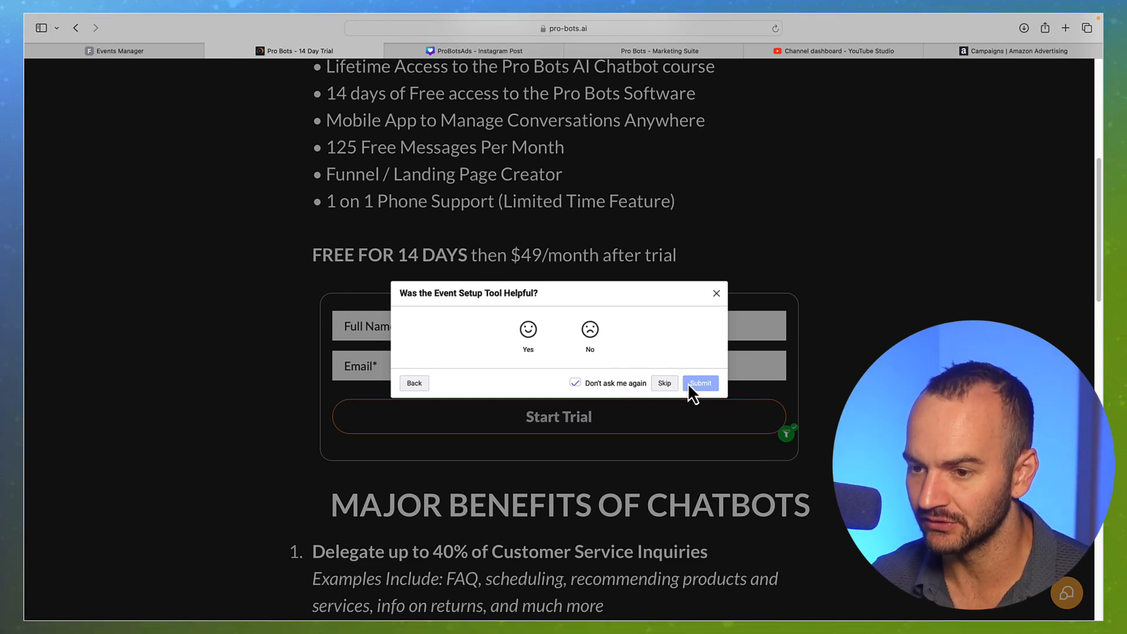
left_click(666, 385)
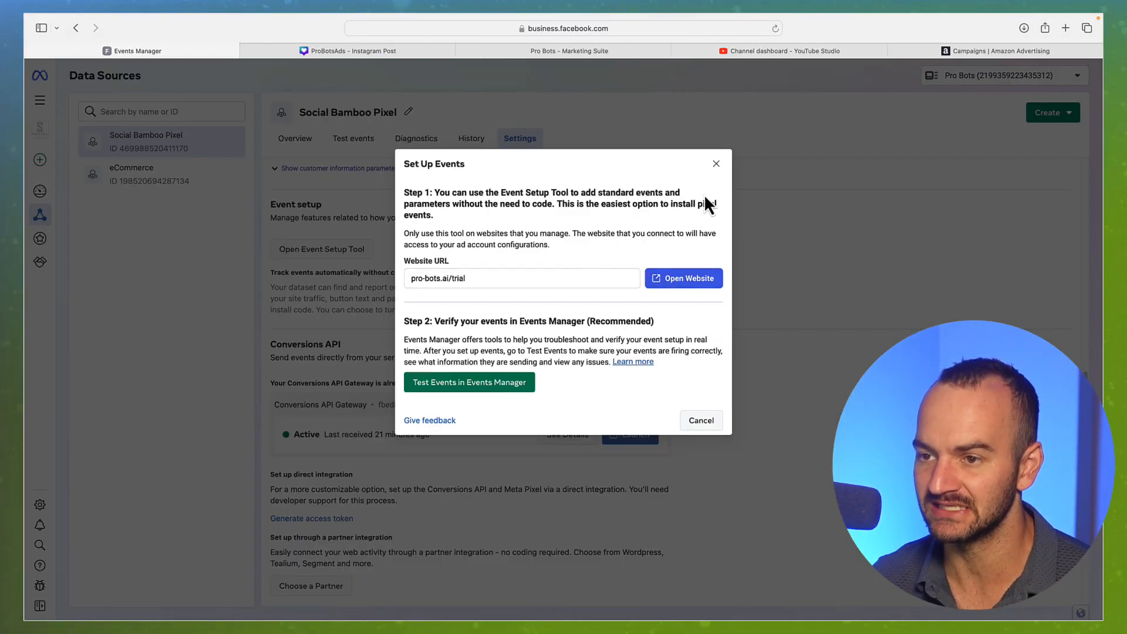
Go back to Ads Manager and list the Pro Bots 14 Day Trial campaign's ads, showing Infographics as Processing
left_click(716, 165)
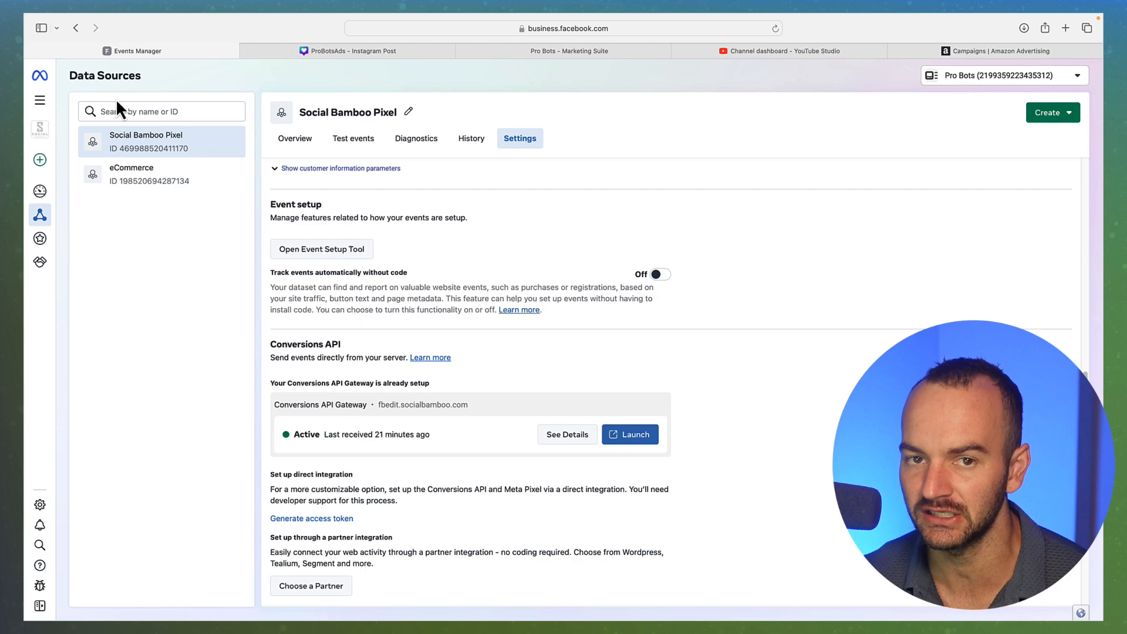
left_click(40, 99)
left_click(88, 141)
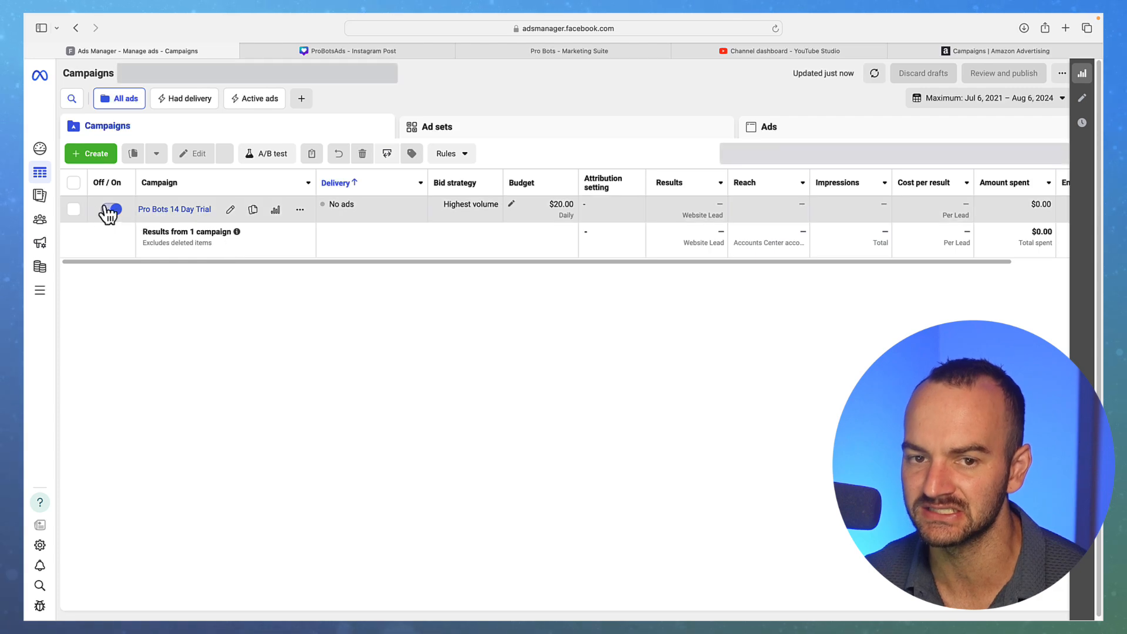
left_click(74, 213)
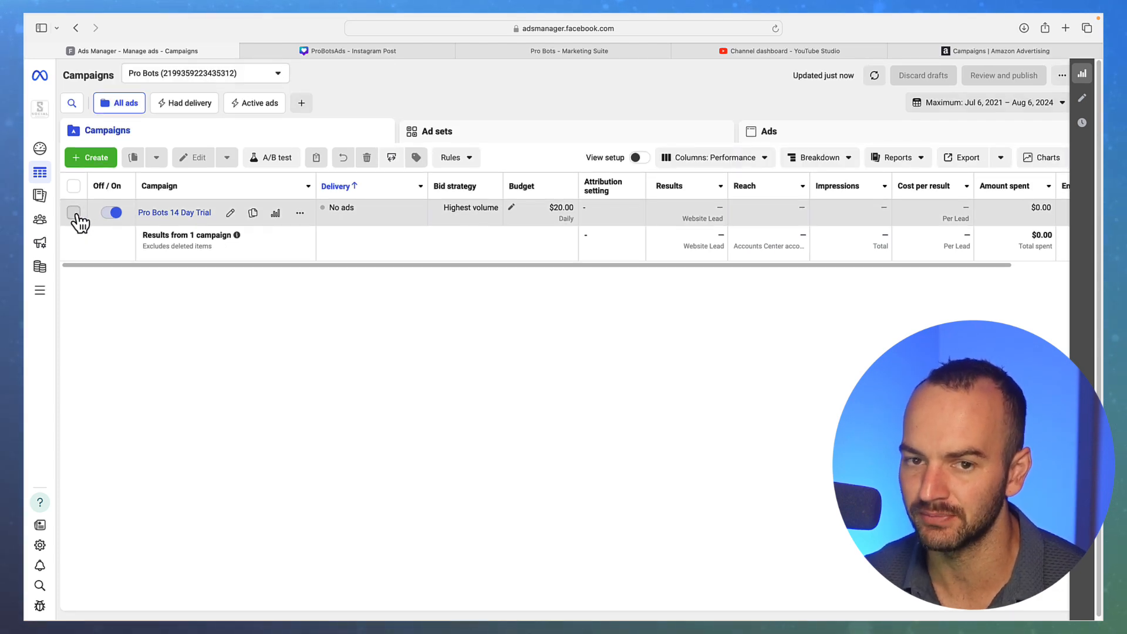
left_click(793, 139)
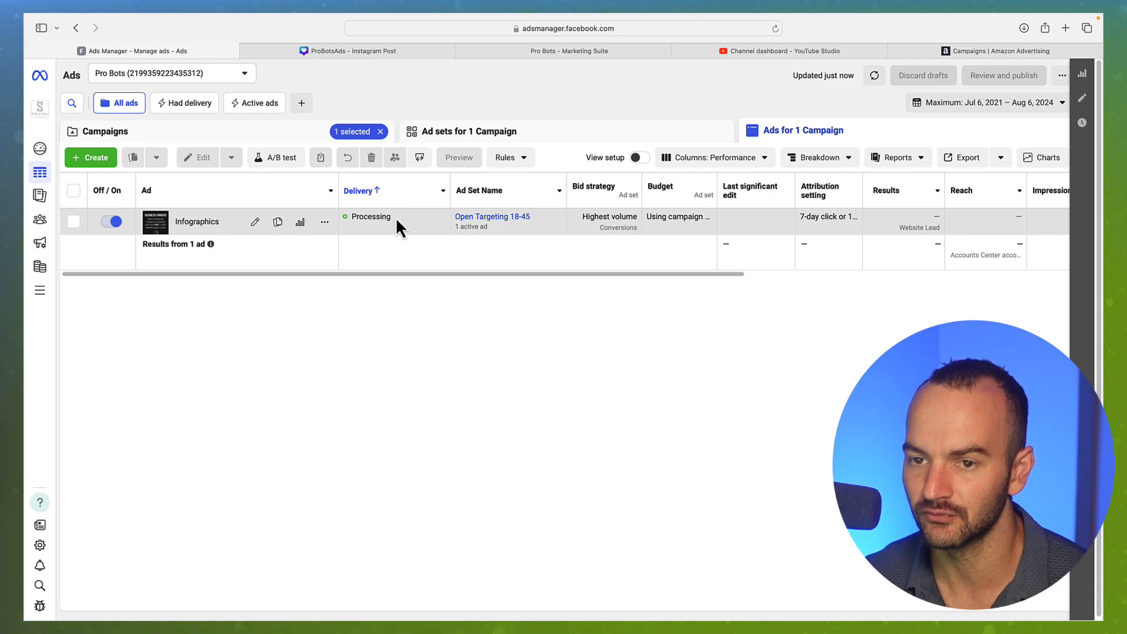
Open the Infographics ad and add a second primary text option
left_click(256, 227)
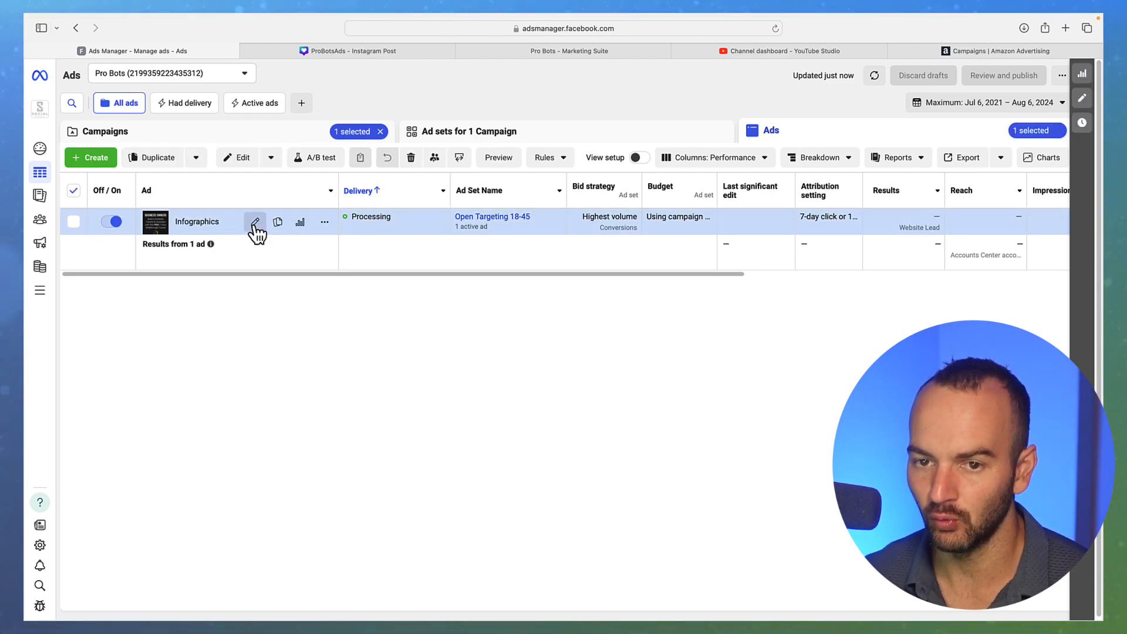
scroll(675, 346, "down", 10)
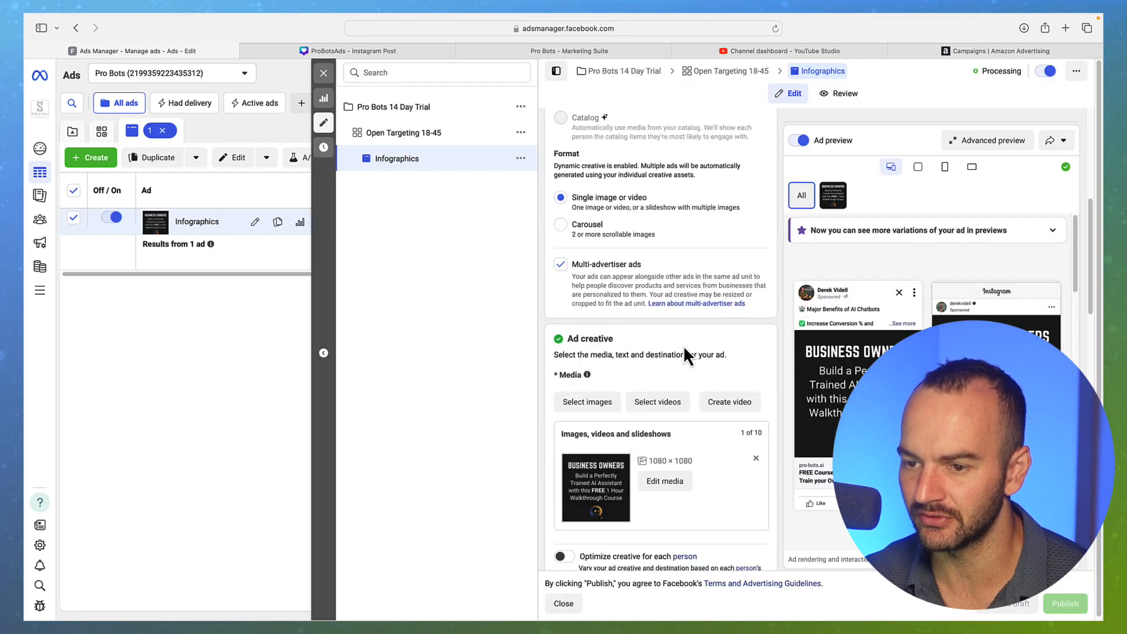
scroll(683, 346, "down", 2)
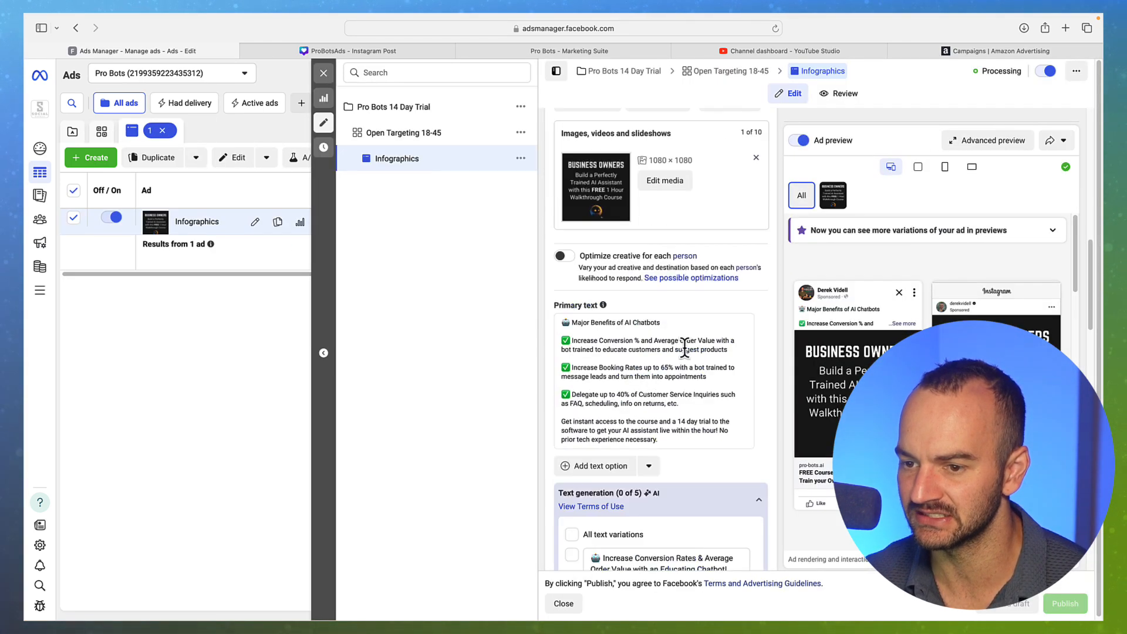
left_click(594, 466)
scroll(752, 447, "down", 4)
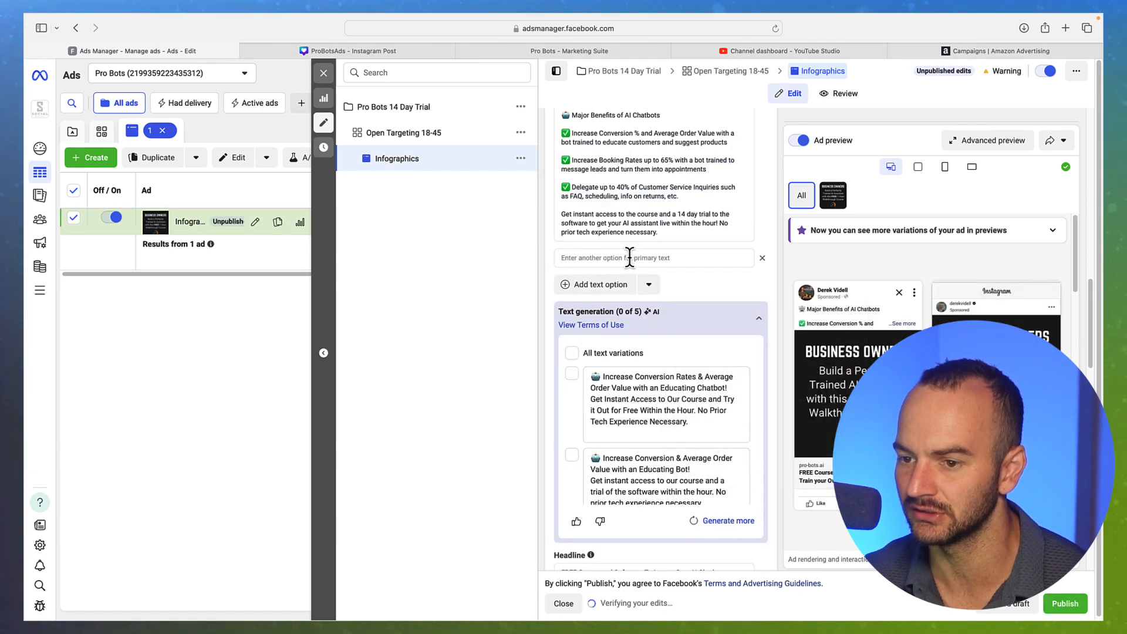
left_click(763, 322)
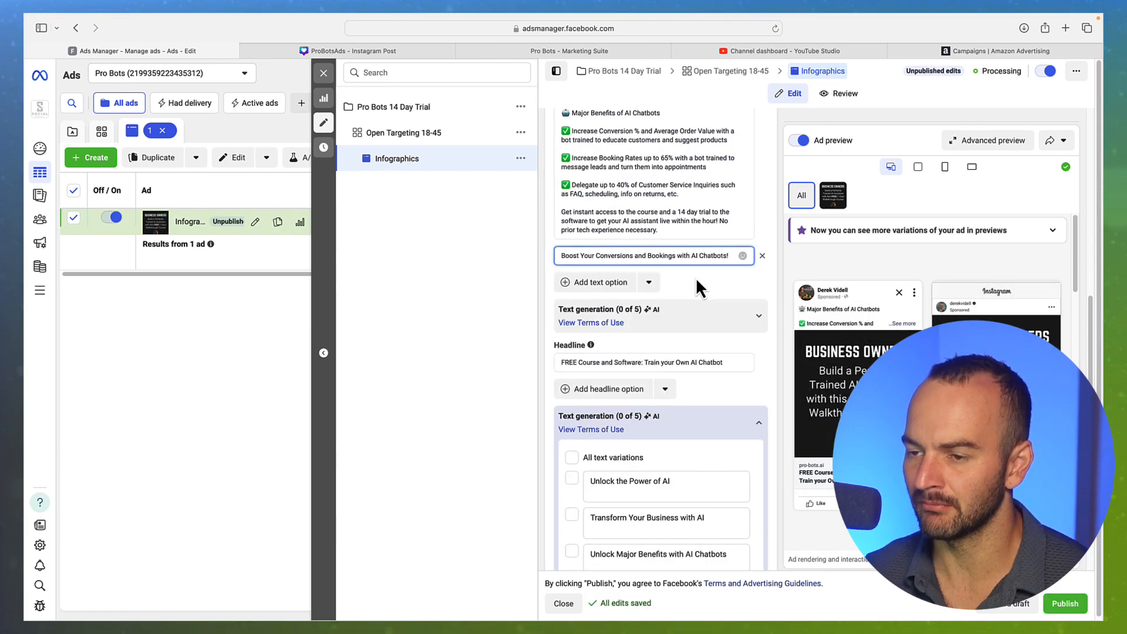
scroll(697, 282, "up", 2)
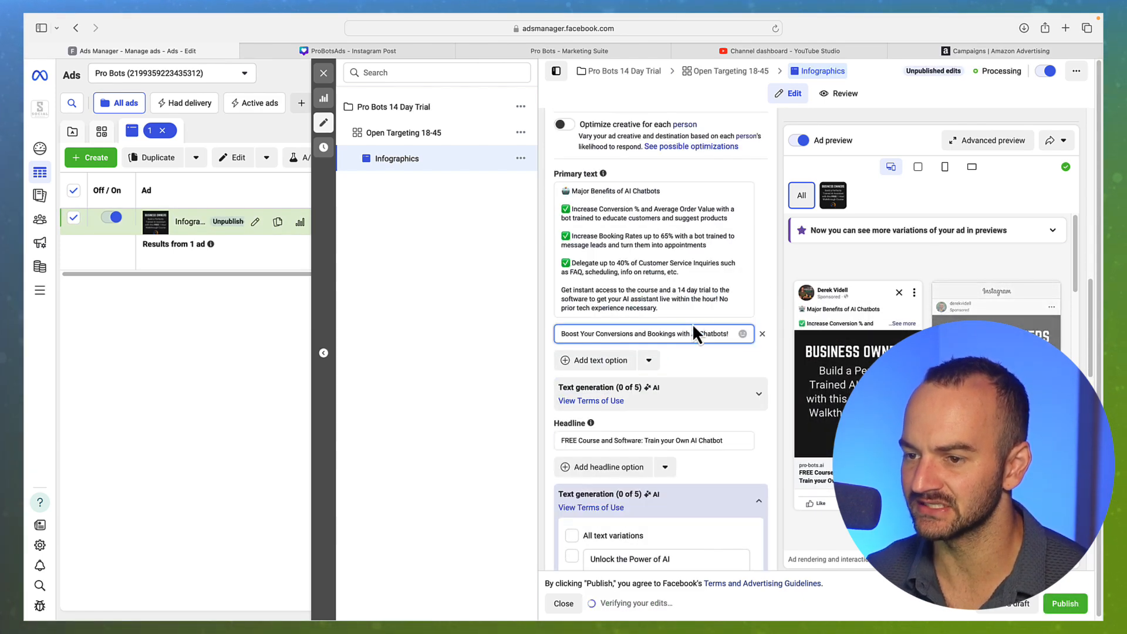
left_click_drag(674, 335, 766, 361)
left_click(588, 333)
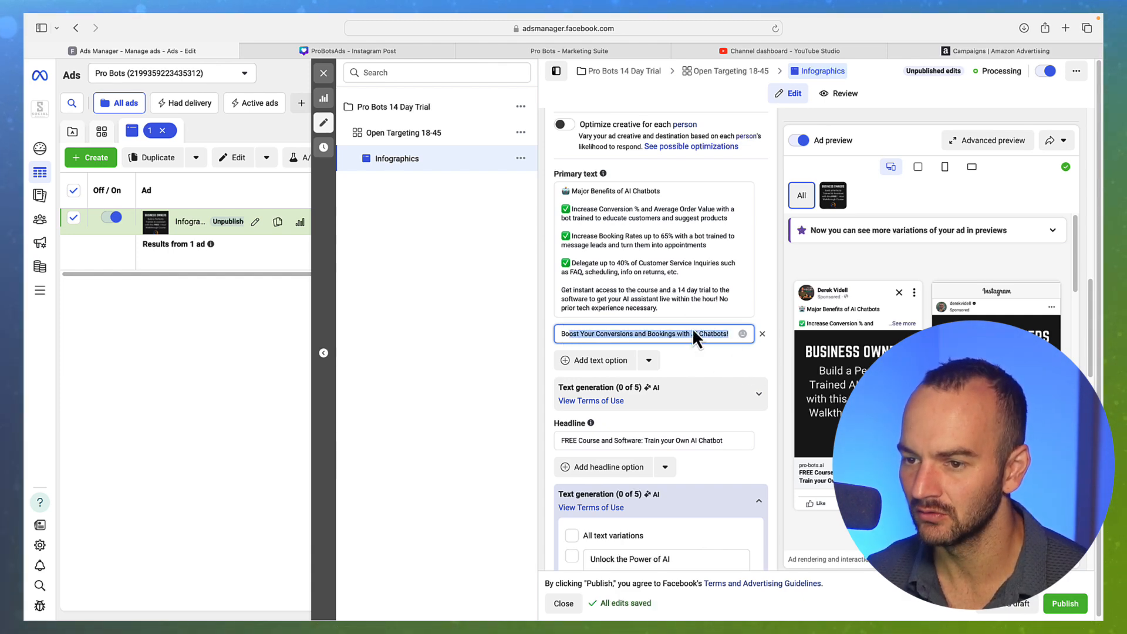
left_click(711, 333)
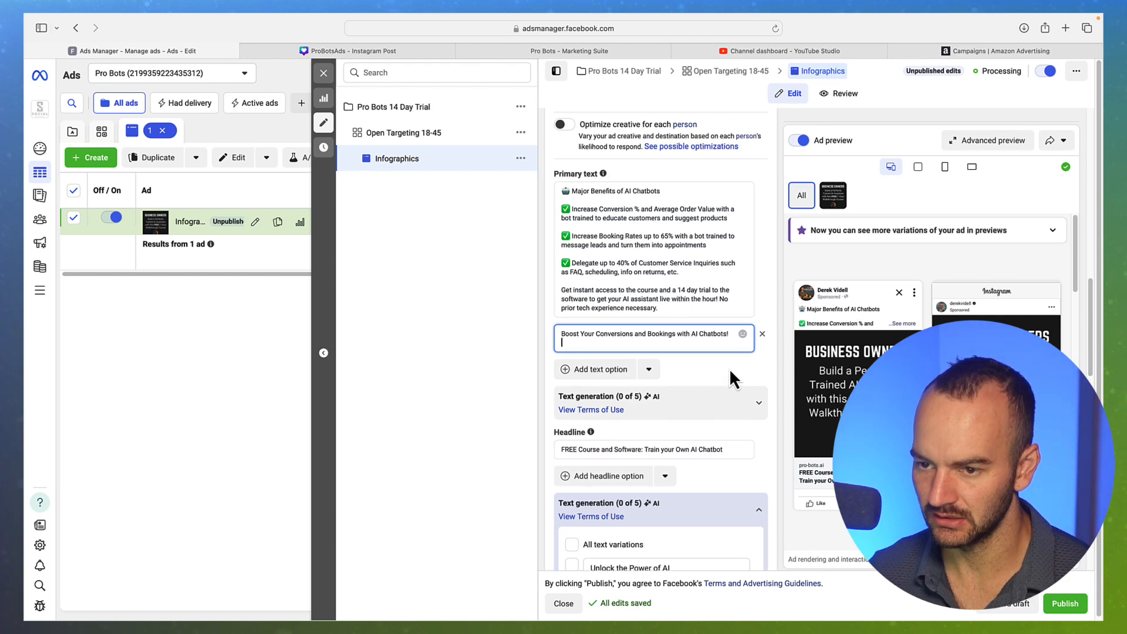
Add a new line offering lifetime access to the ever-updating Pro Bots course and 14 days of free software access
key("Return")
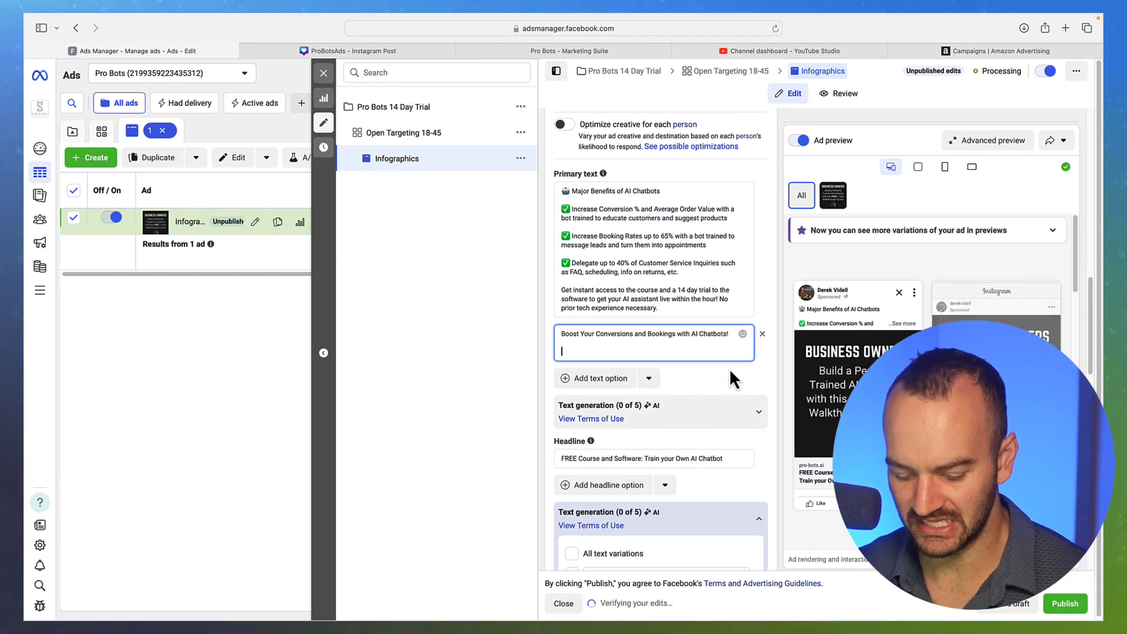
type("Get ")
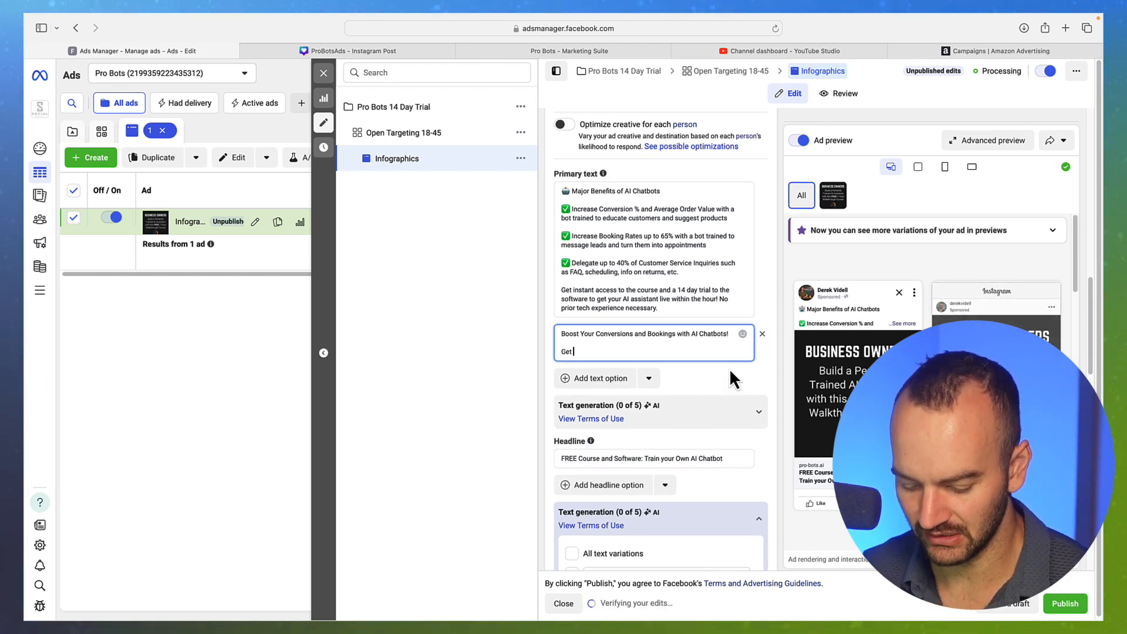
type("instant a")
key("BackSpace")
key("BackSpace")
key("BackSpace")
key("BackSpace")
key("BackSpace")
key("BackSpace")
key("BackSpace")
key("BackSpace")
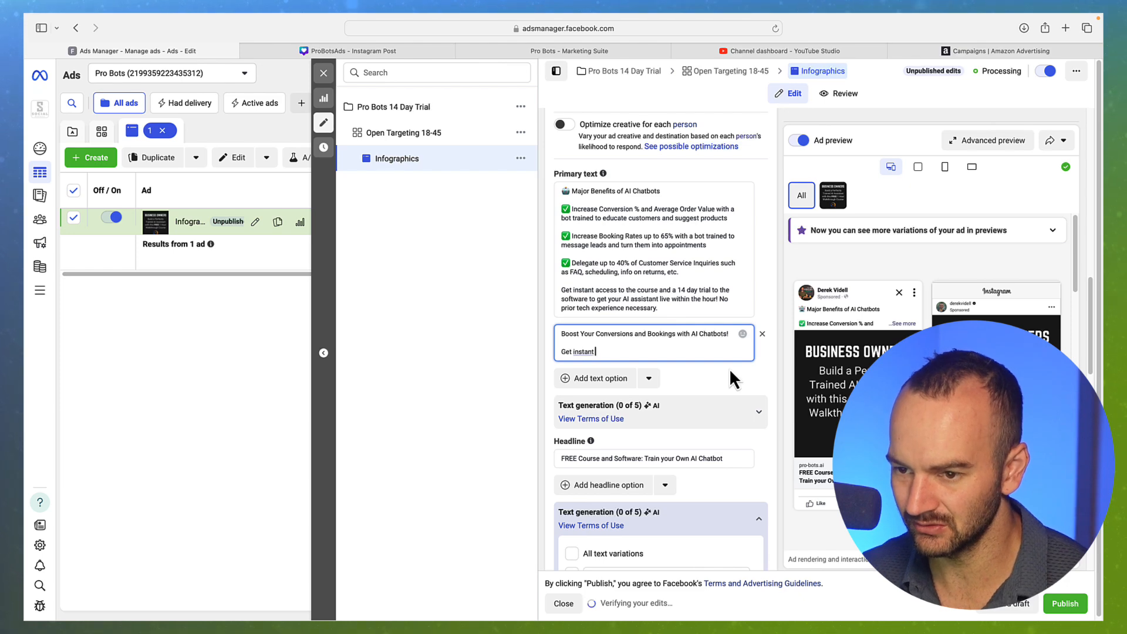
key("BackSpace")
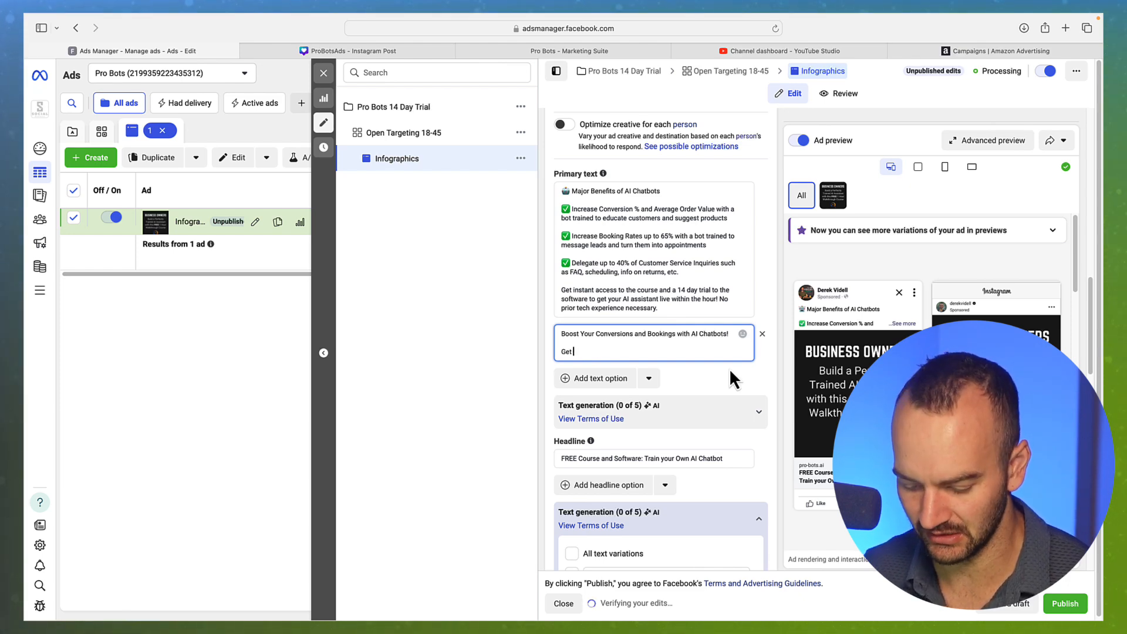
type("lifetimes access to the")
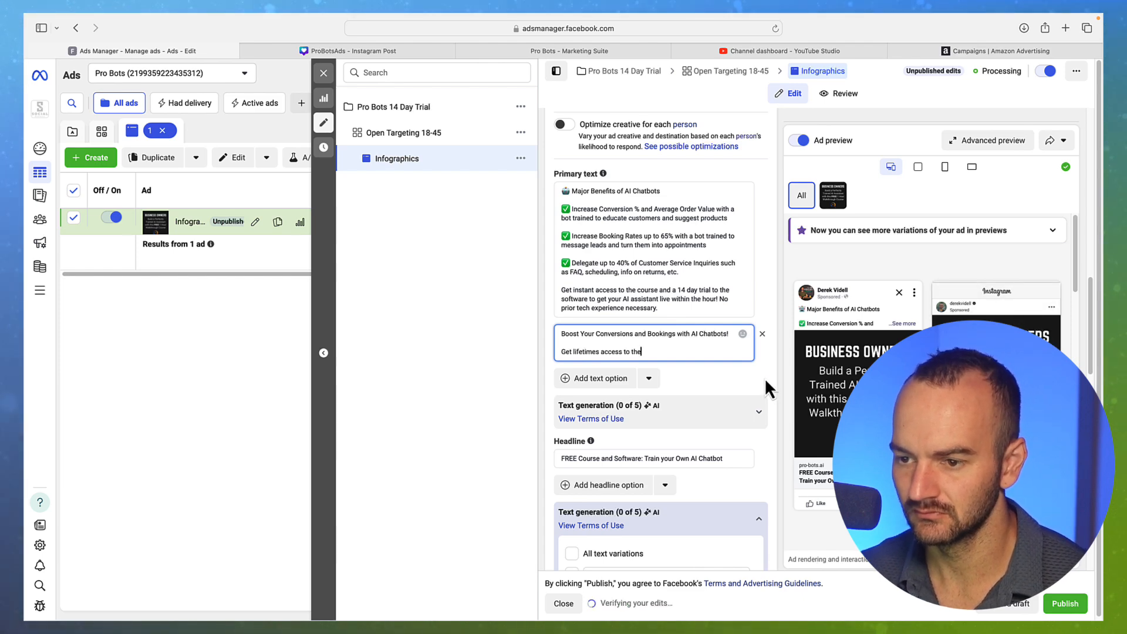
type("ever ")
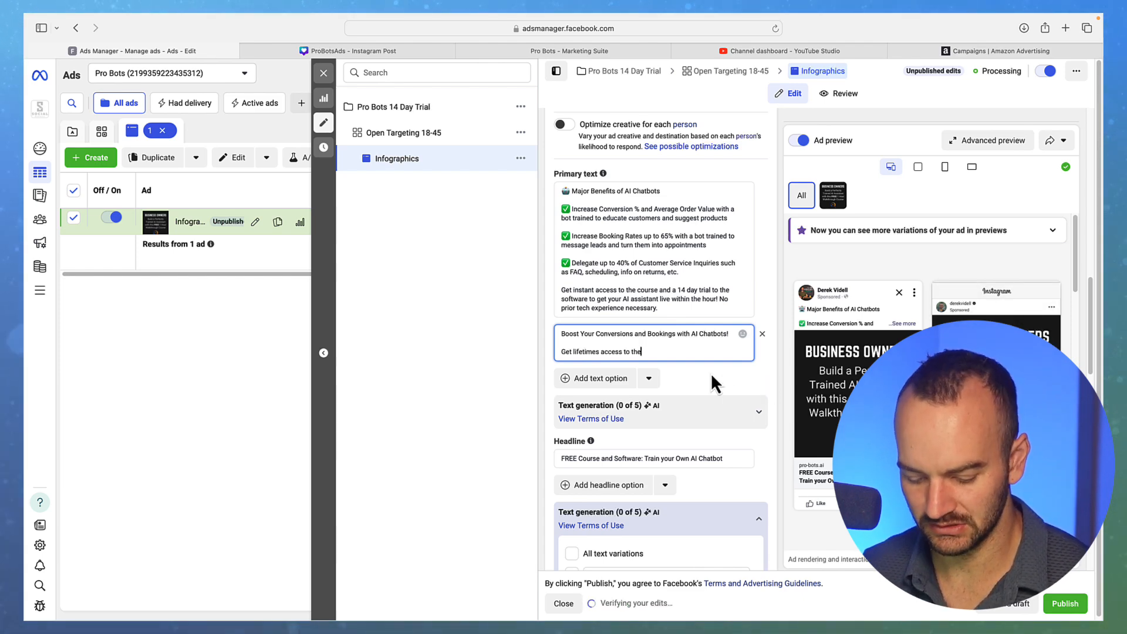
type("upda")
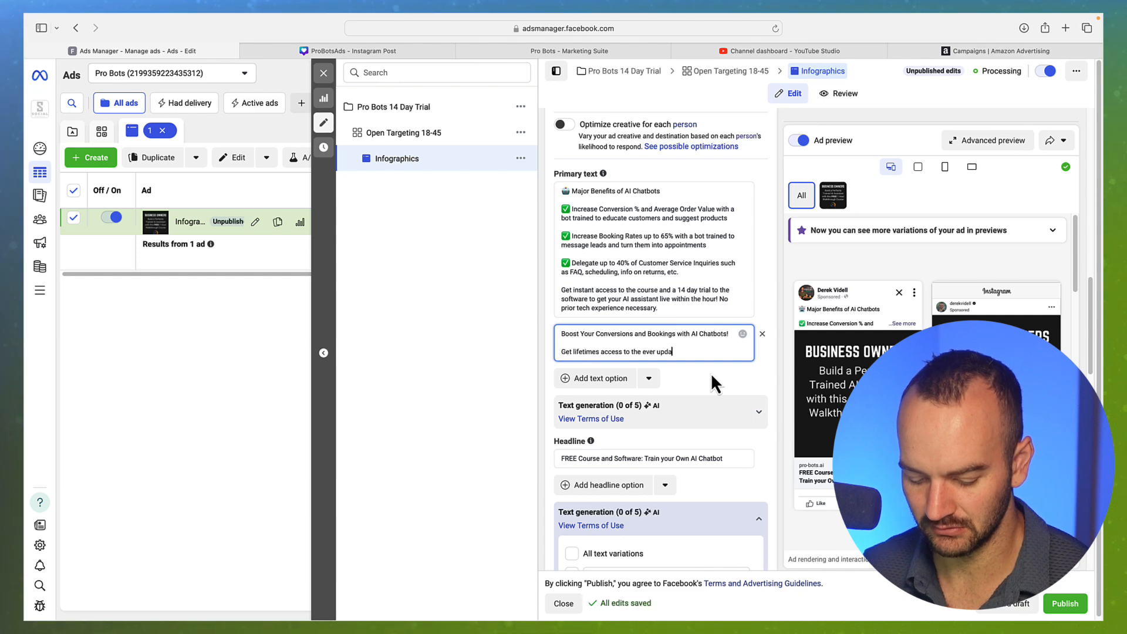
type("ting P")
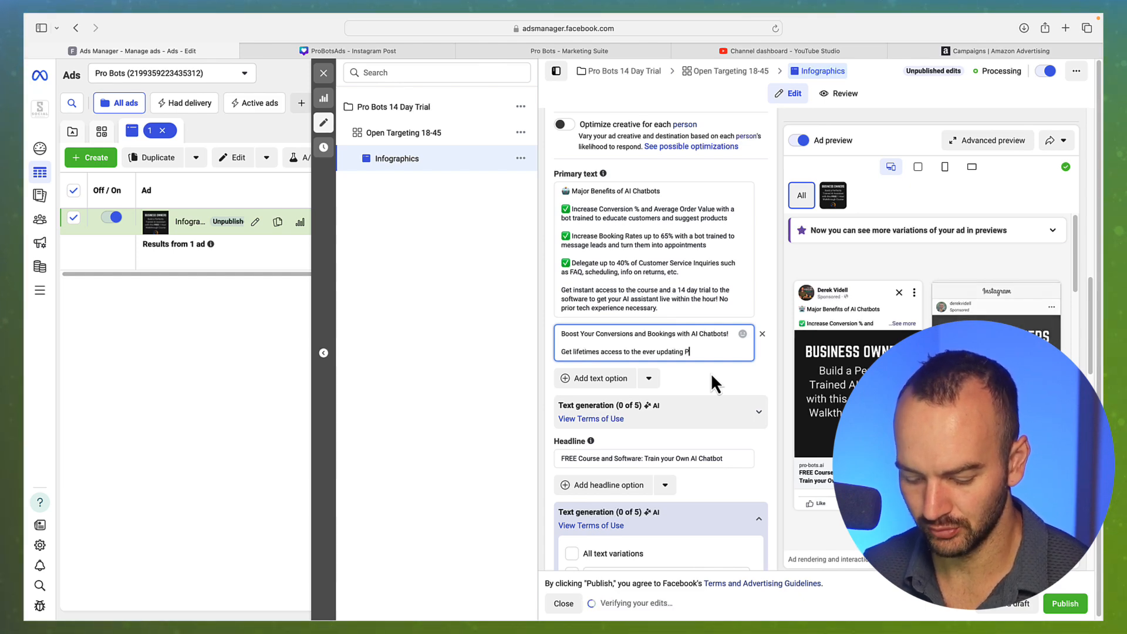
type("ro Bots cours")
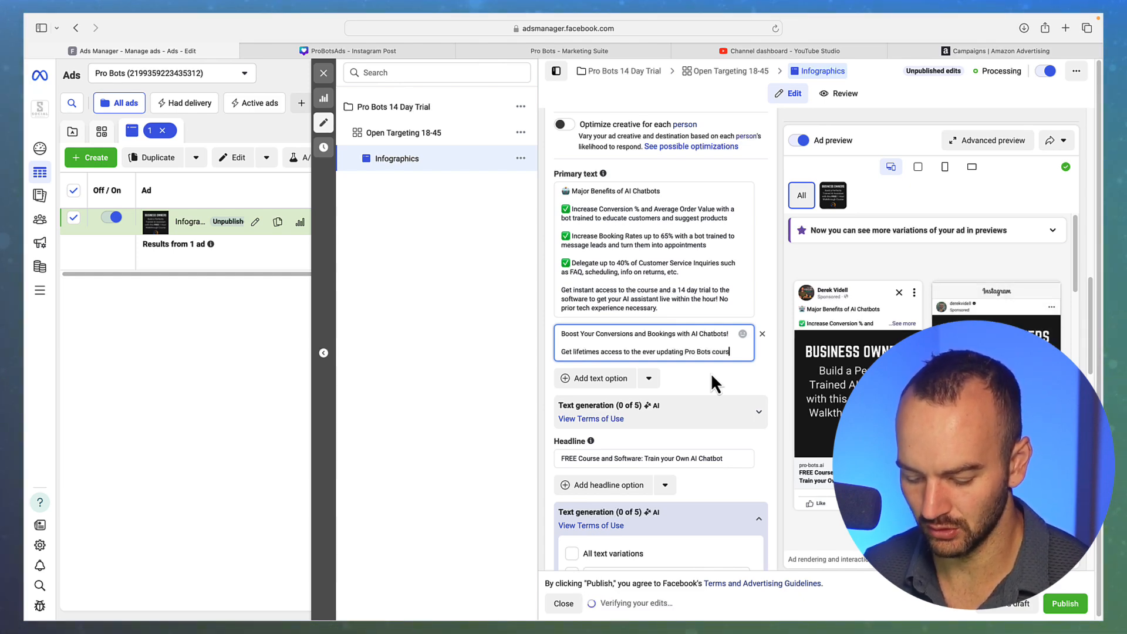
type("e")
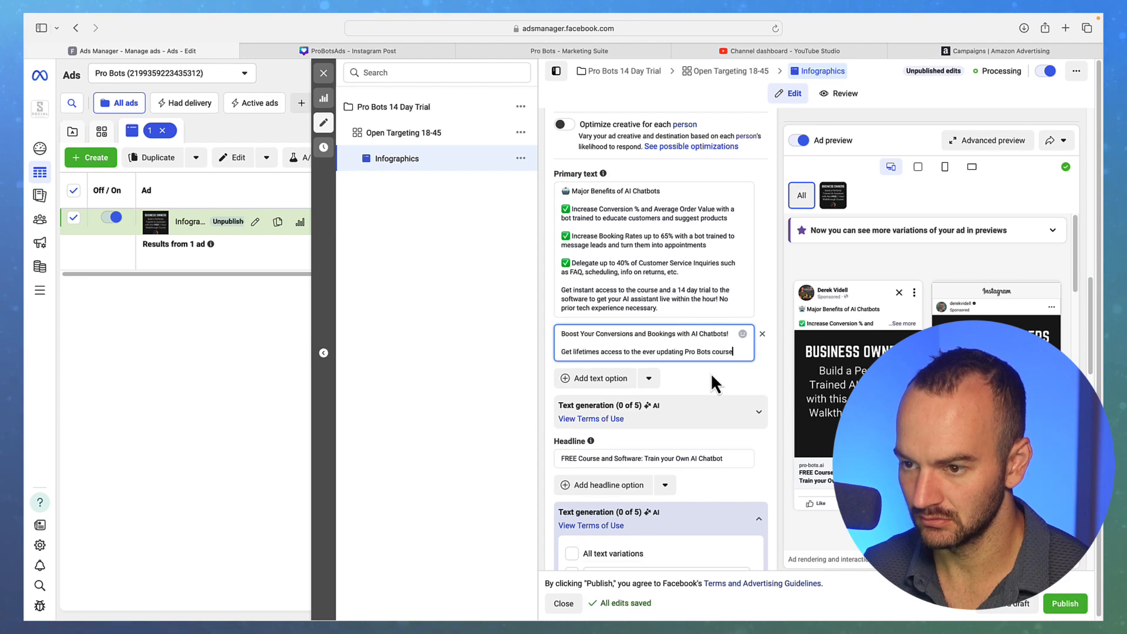
type(" and 14 ")
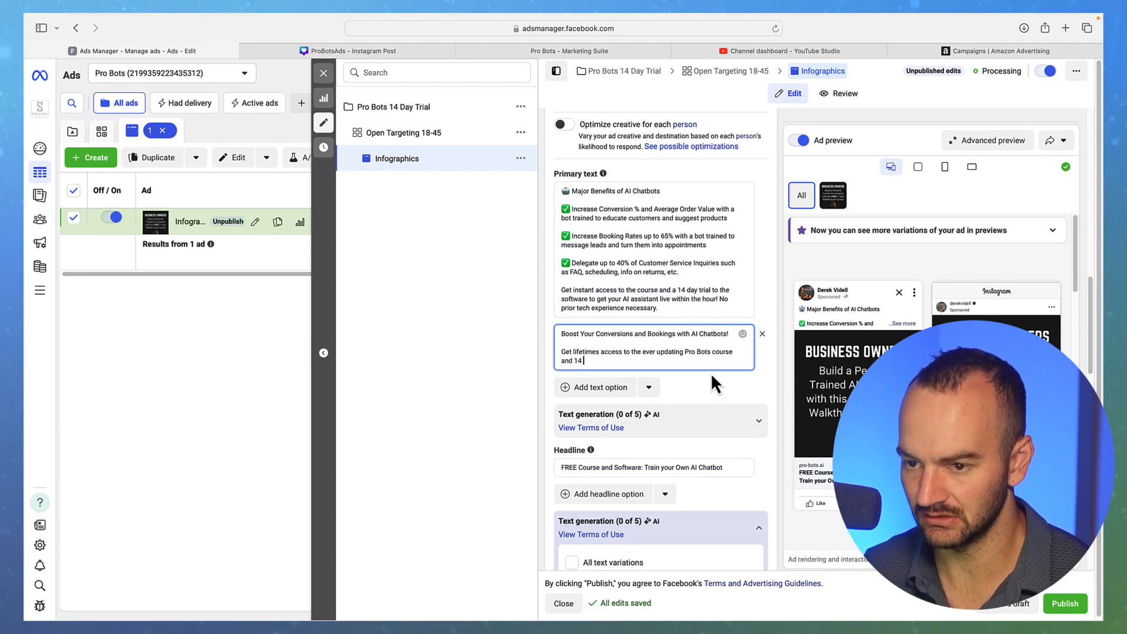
type("days of")
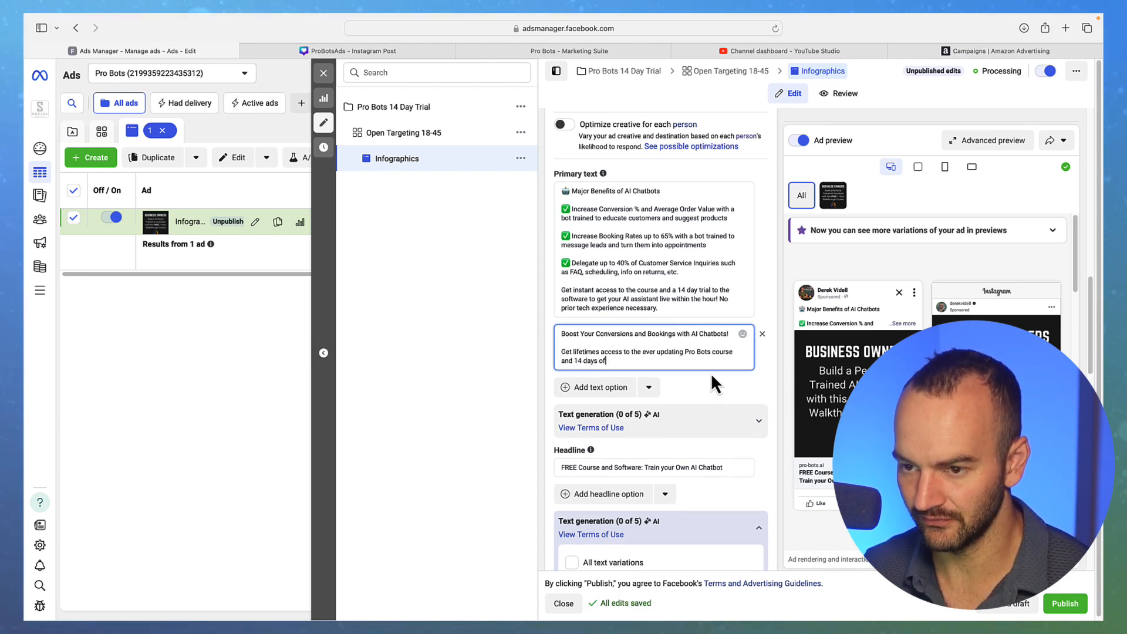
type(" free ad")
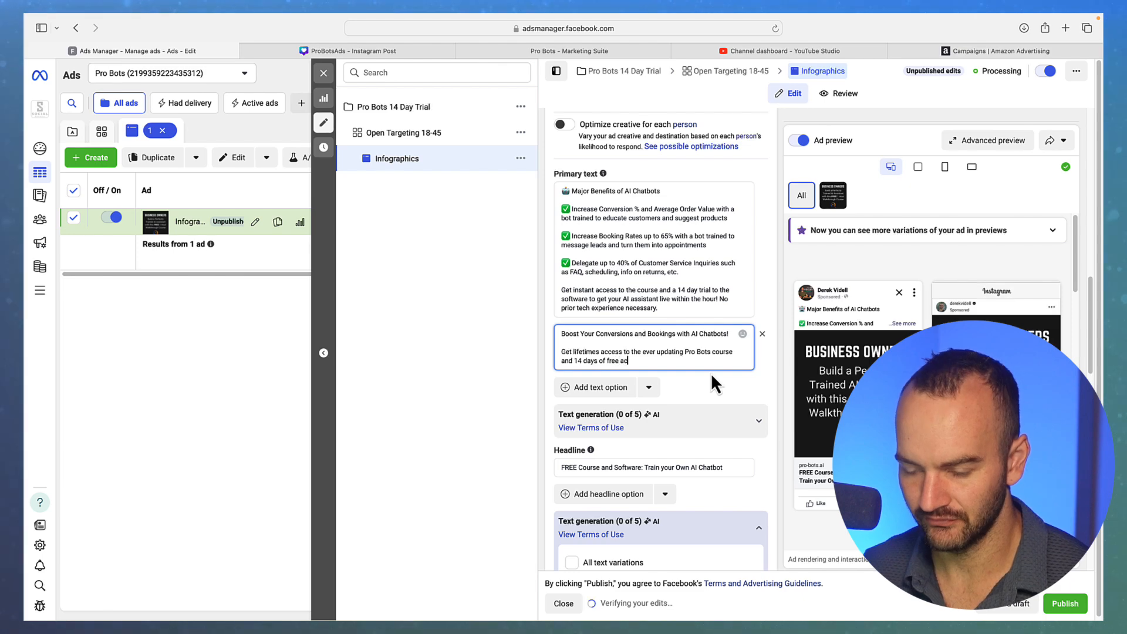
key("BackSpace")
type("ccess to the")
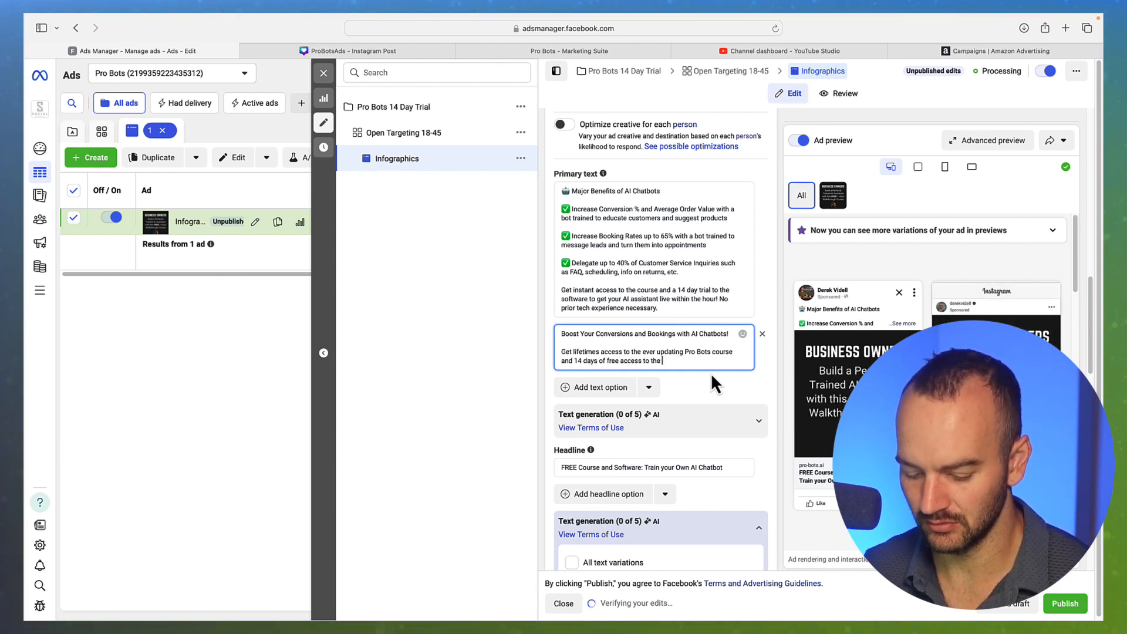
type(" bot building soft")
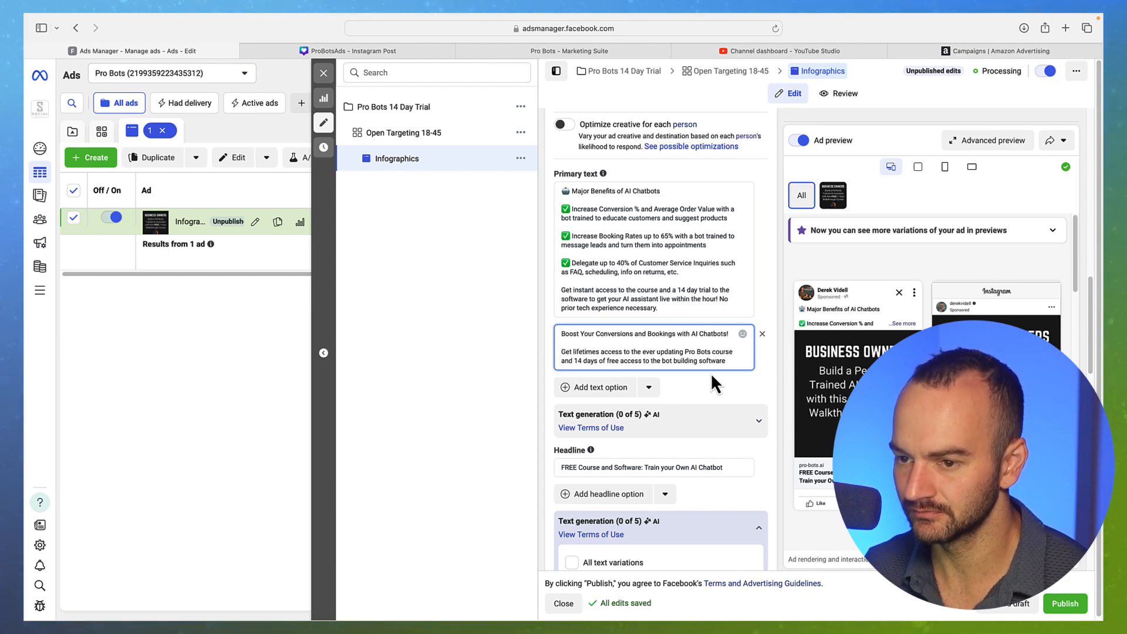
type("ware")
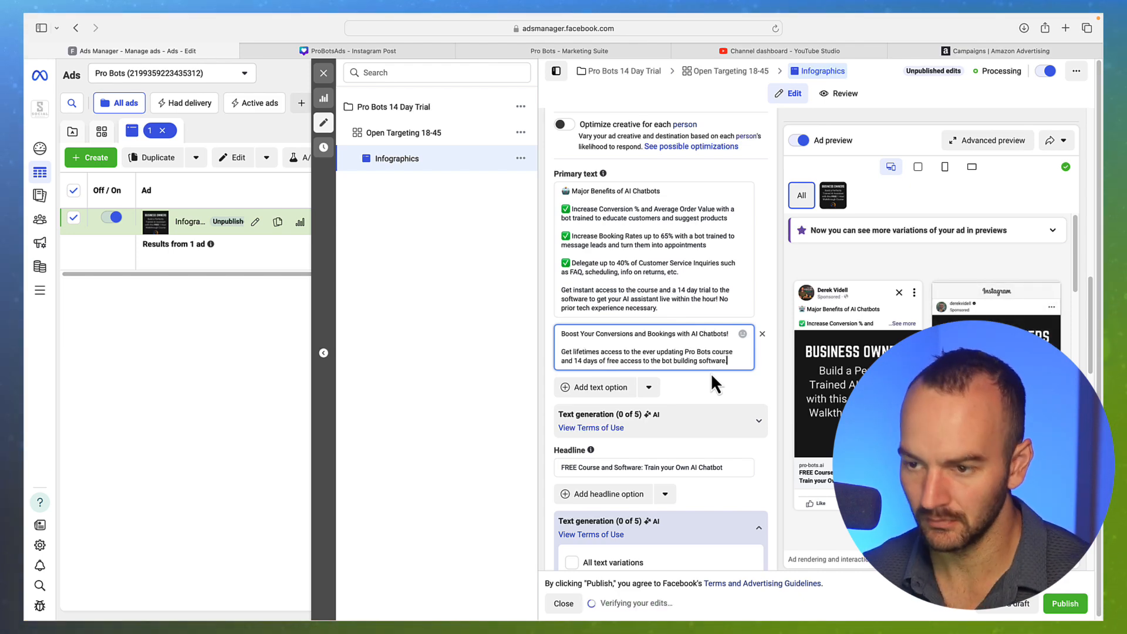
type(".")
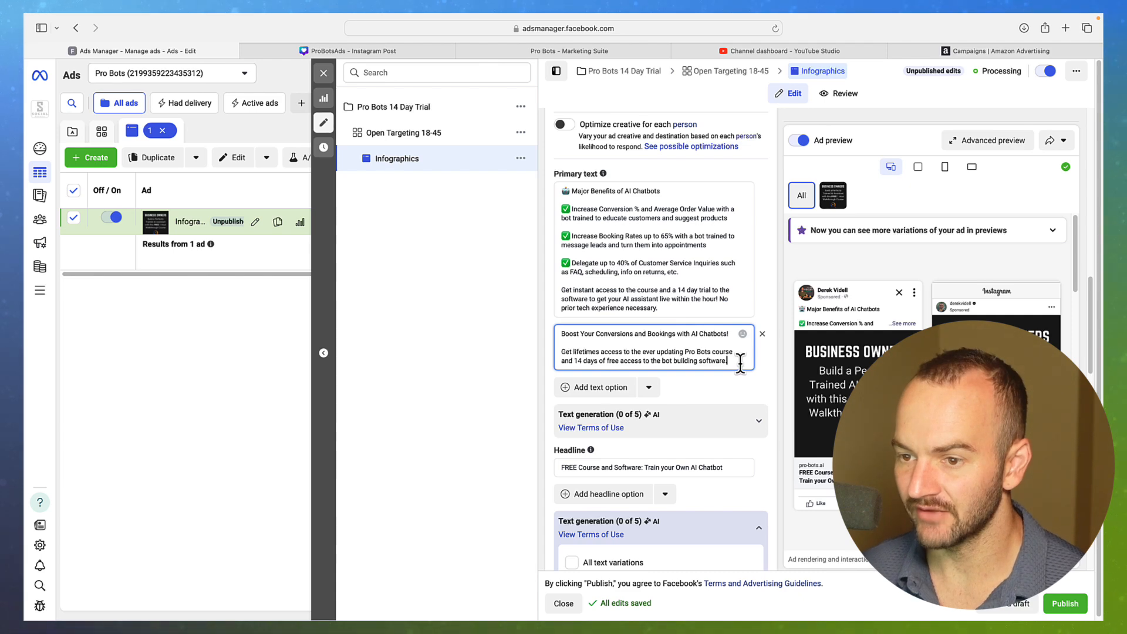
Reword the offer to 'and a 14 day free trial' to the bot building software
left_click(575, 360)
type("a")
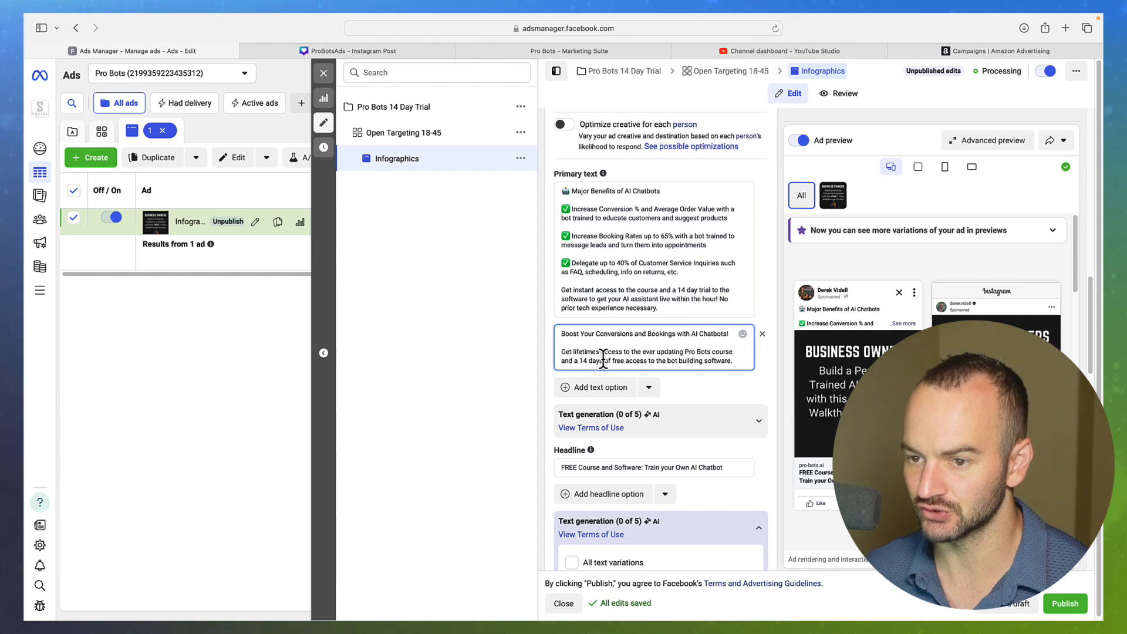
left_click_drag(603, 359, 645, 358)
key("BackSpace")
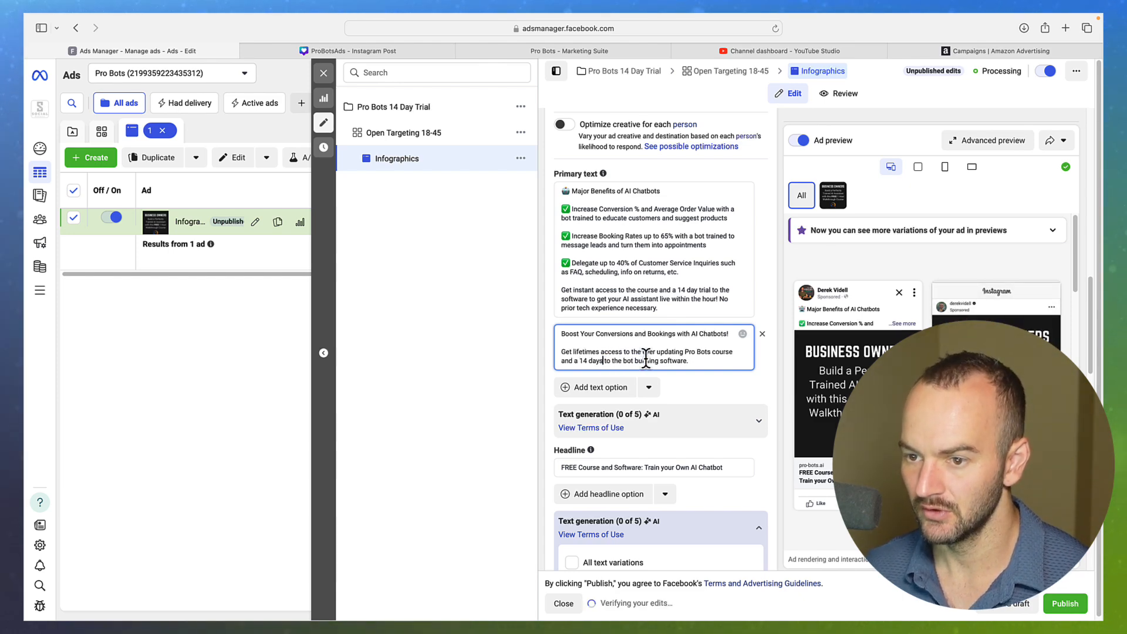
key("BackSpace")
type("free")
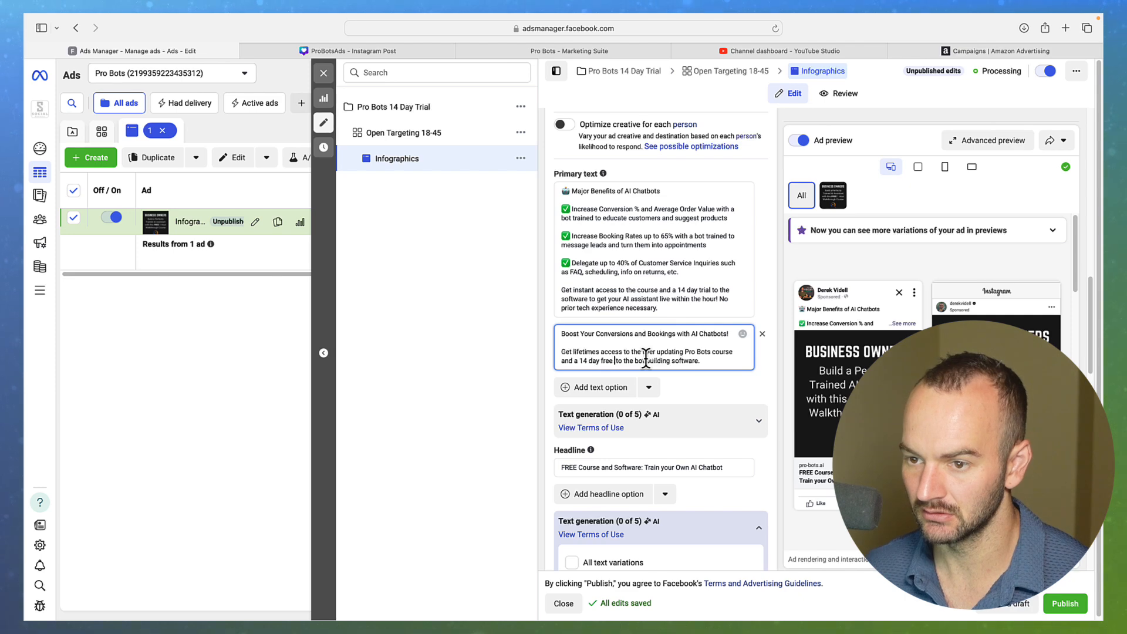
type(" trial")
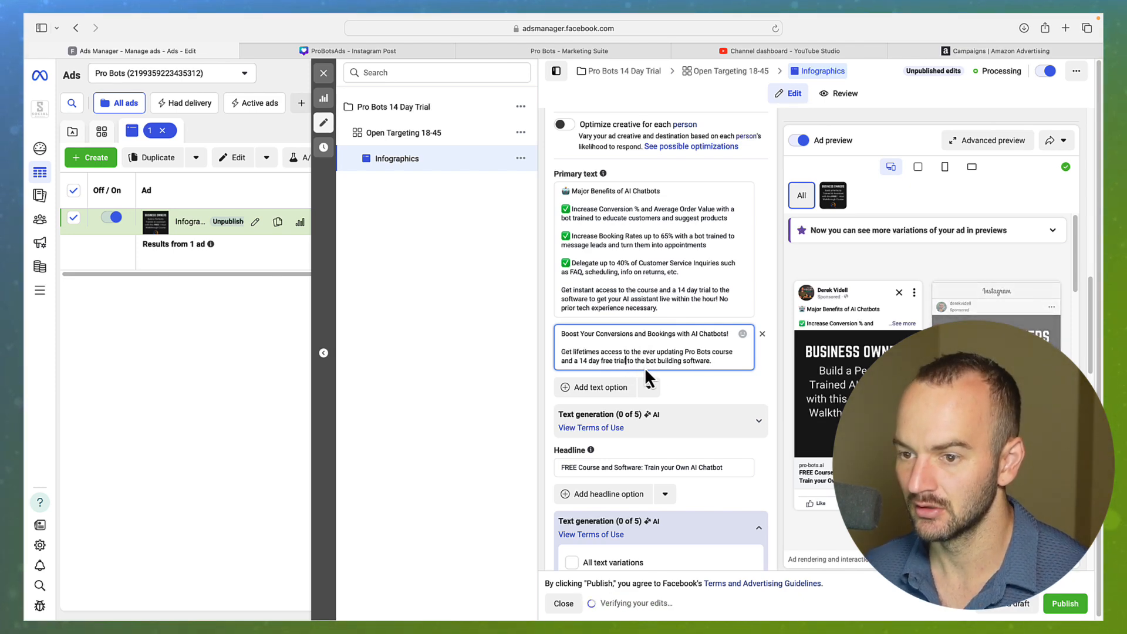
left_click(734, 384)
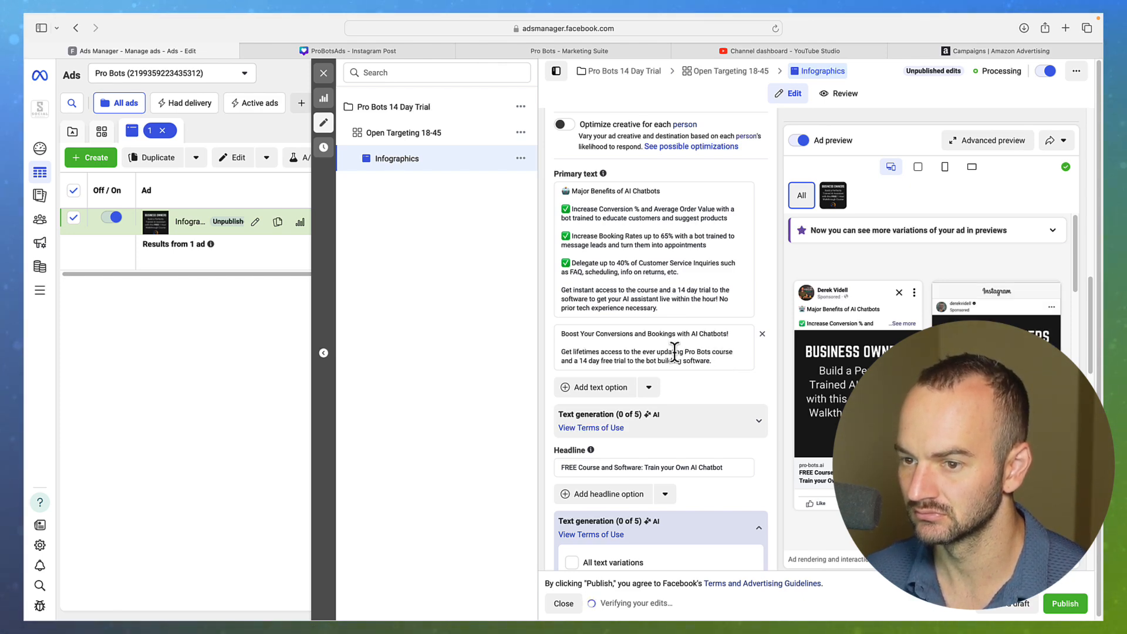
Lowercase 'Your', 'Conversions' and 'Bookings' in the opening line
left_click(584, 334)
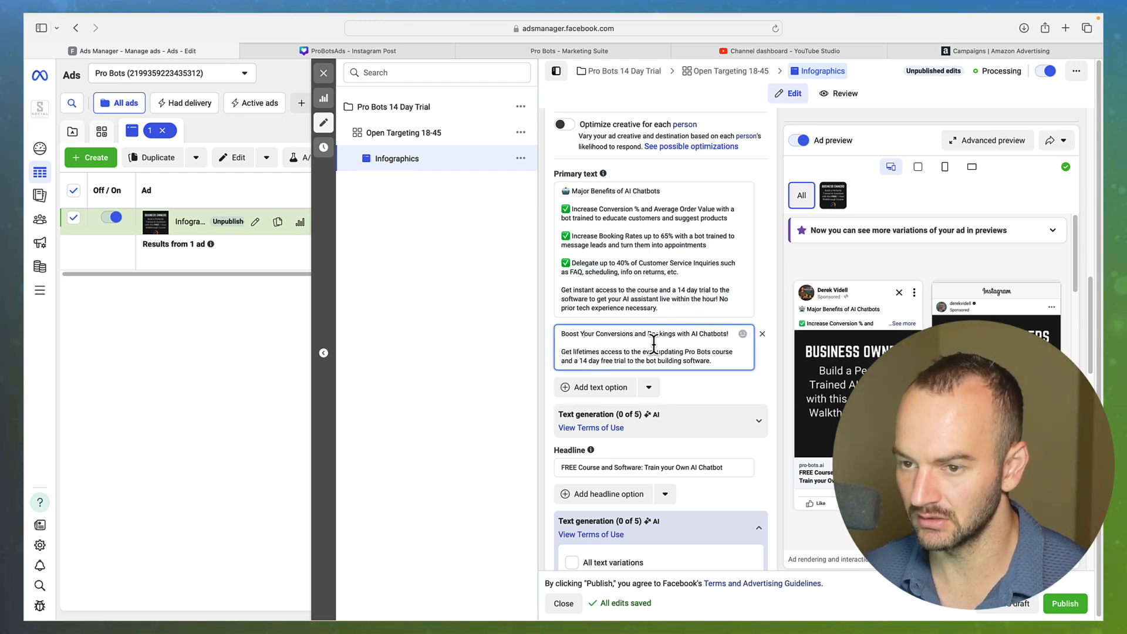
key("BackSpace")
type("y")
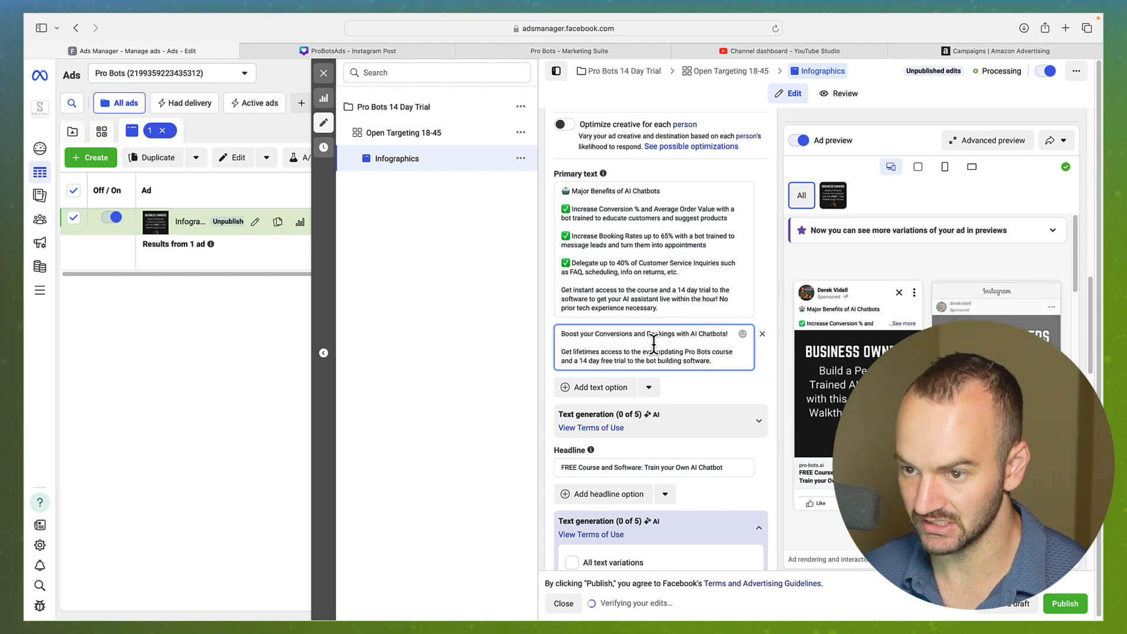
key("Delete")
key("Delete")
type("co")
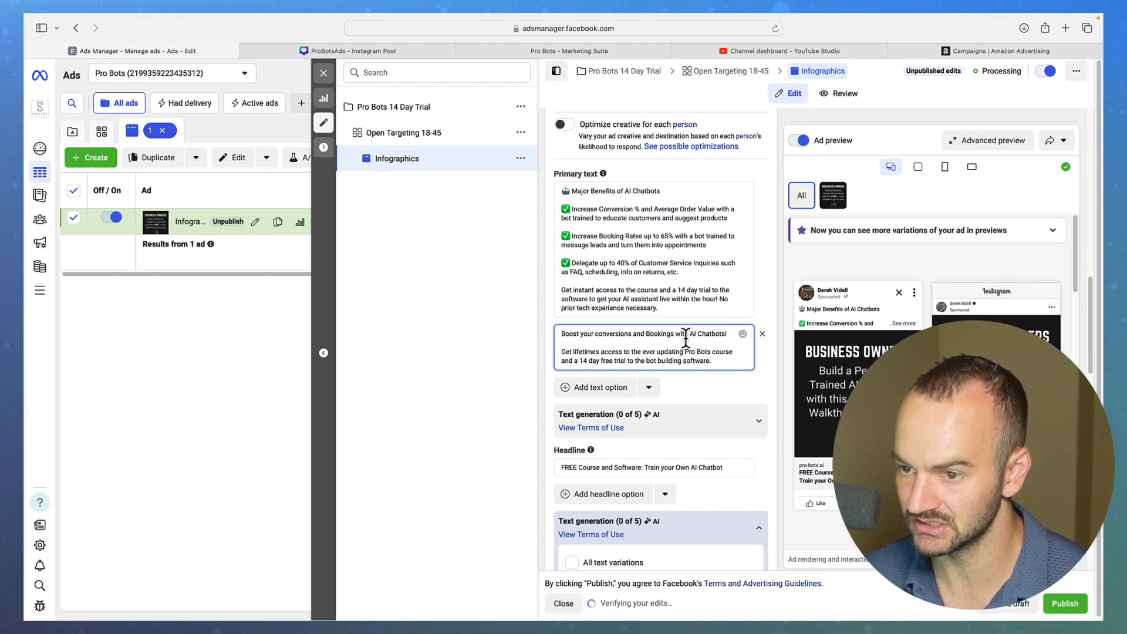
left_click(648, 334)
key("BackSpace")
type("b")
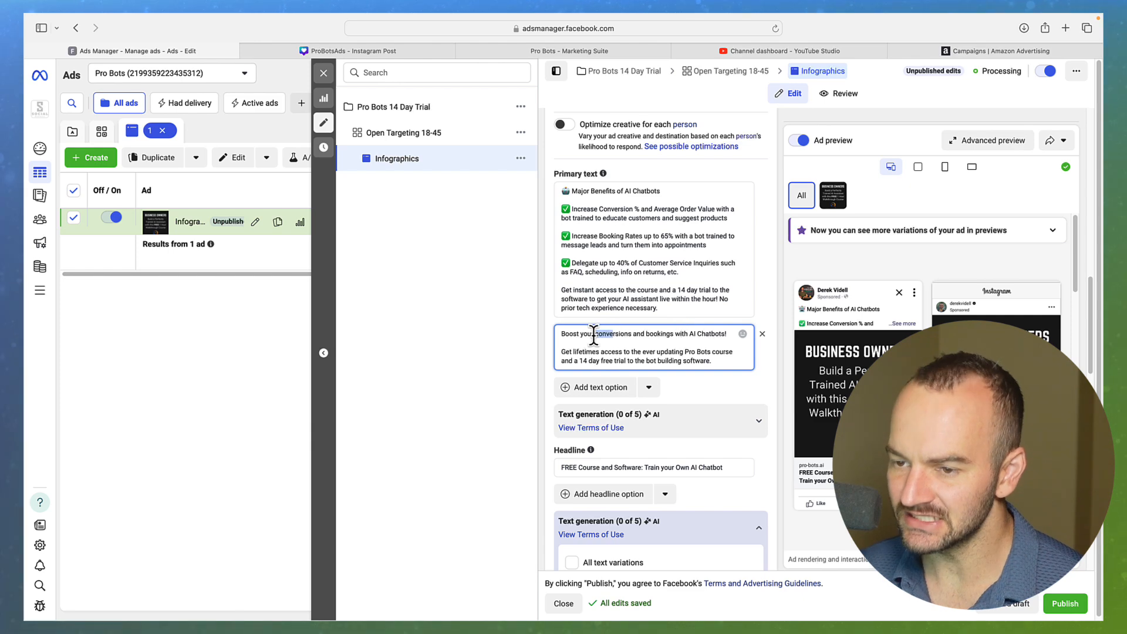
mouse_move(562, 333)
left_mouse_down()
mouse_move(707, 338)
mouse_move(561, 332)
left_mouse_up()
left_click(711, 342)
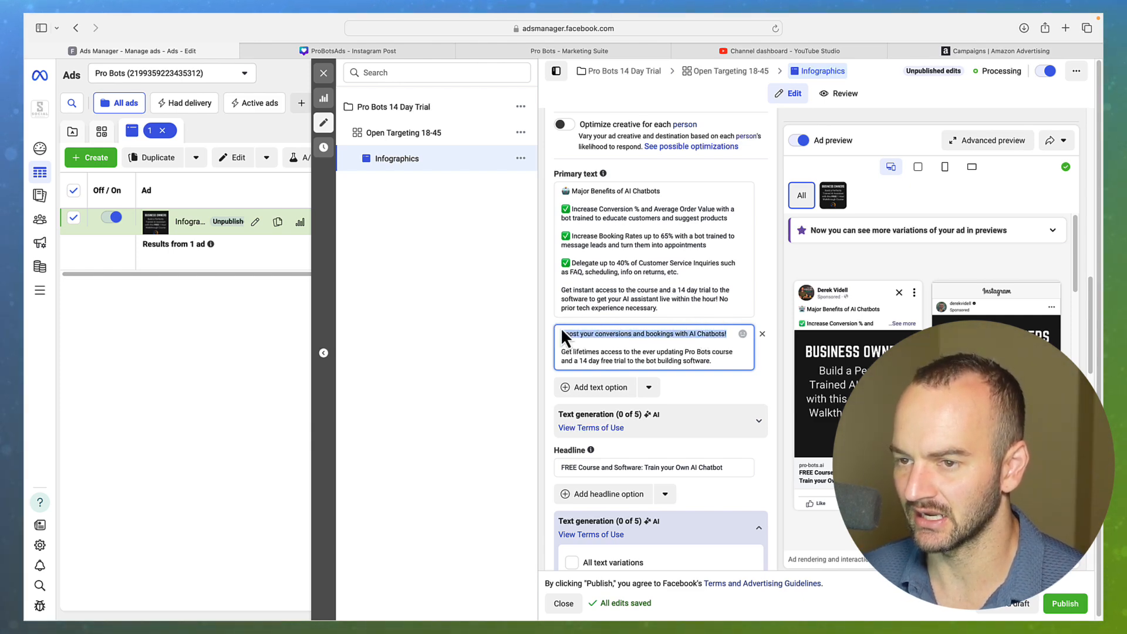
left_click(542, 337)
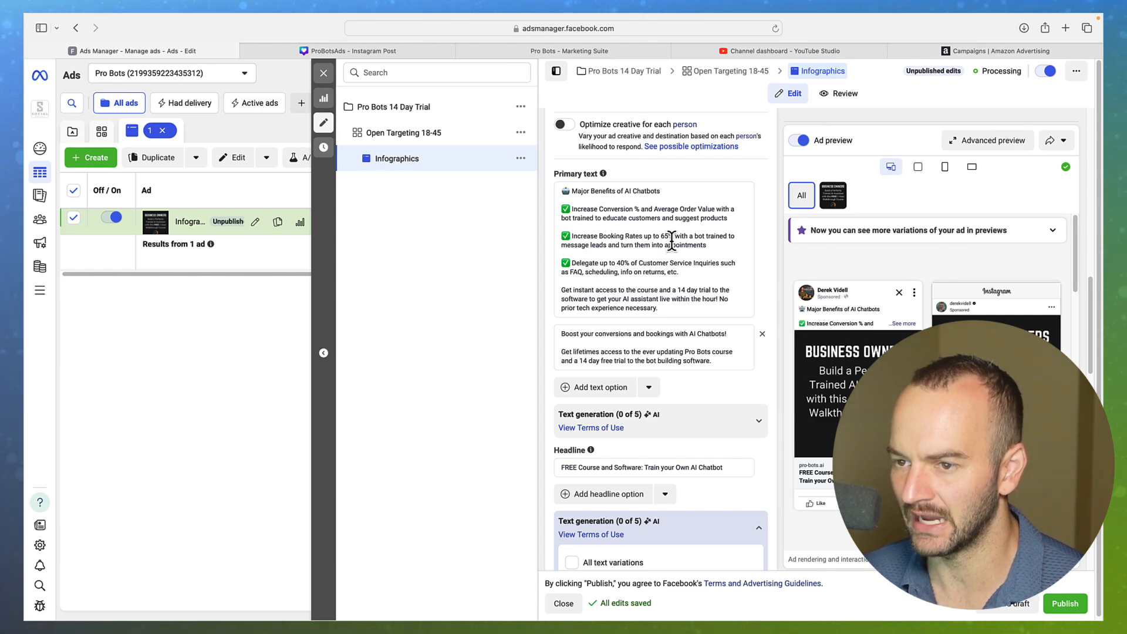
left_click(666, 332)
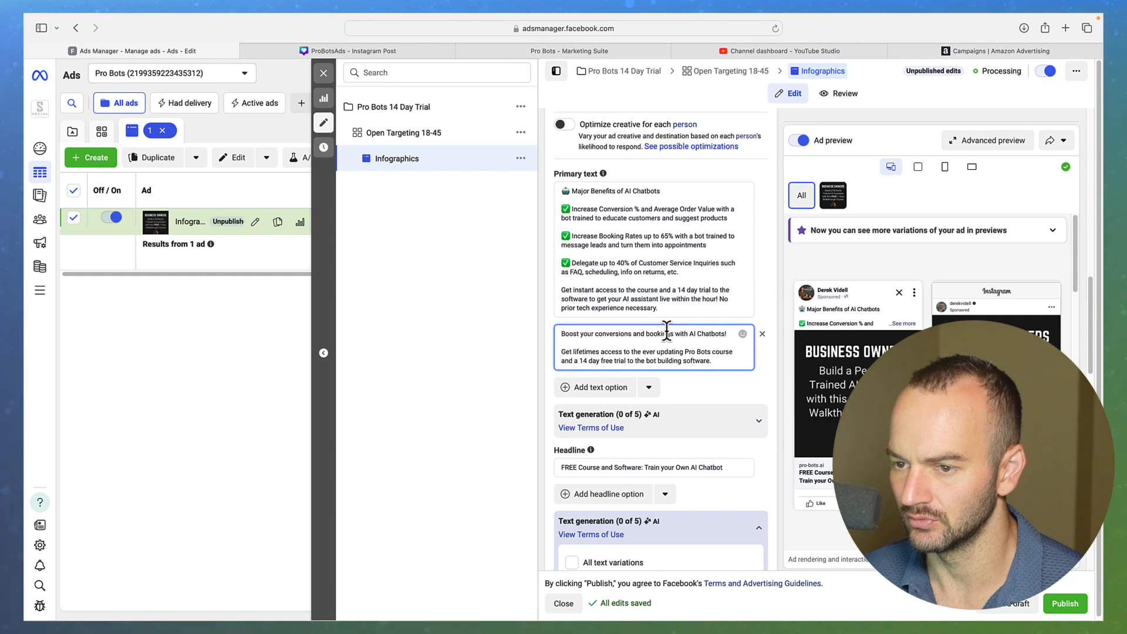
mouse_move(852, 340)
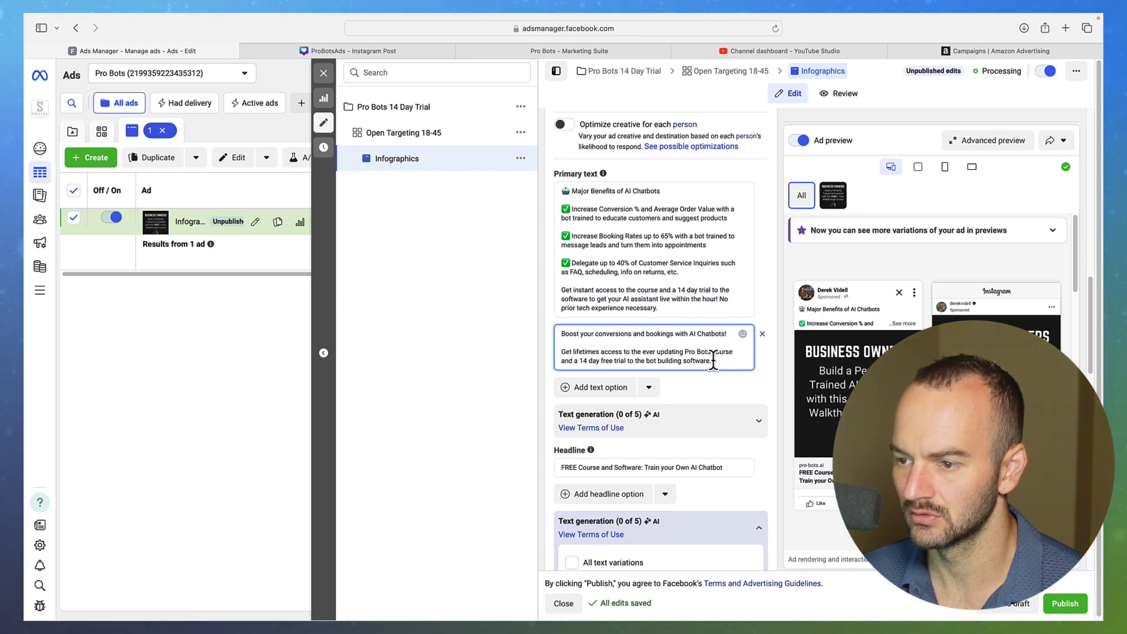
left_click_drag(713, 360, 490, 304)
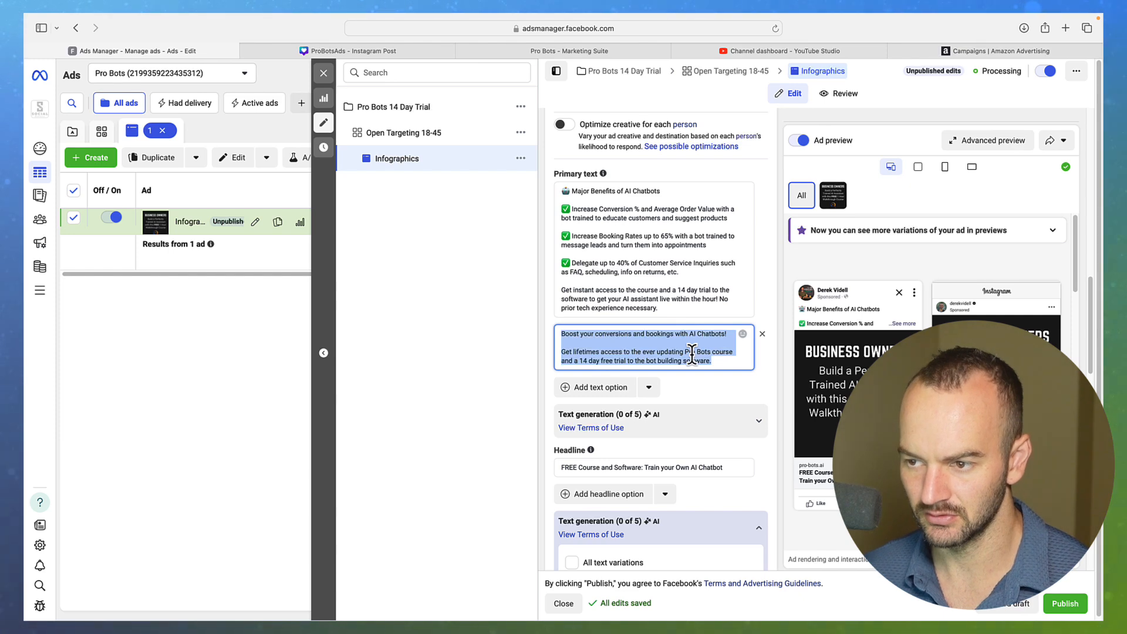
Write that the Pro Bots course teaches building a customer service or appointment setting bot
type("The Pro")
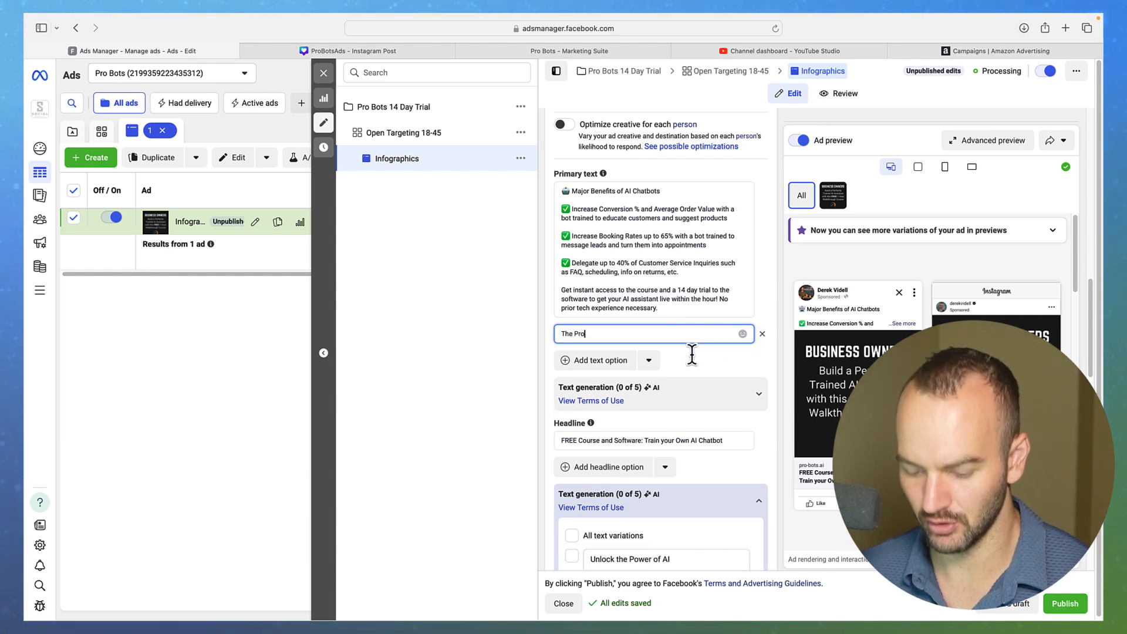
type(" Bots cour")
type("se")
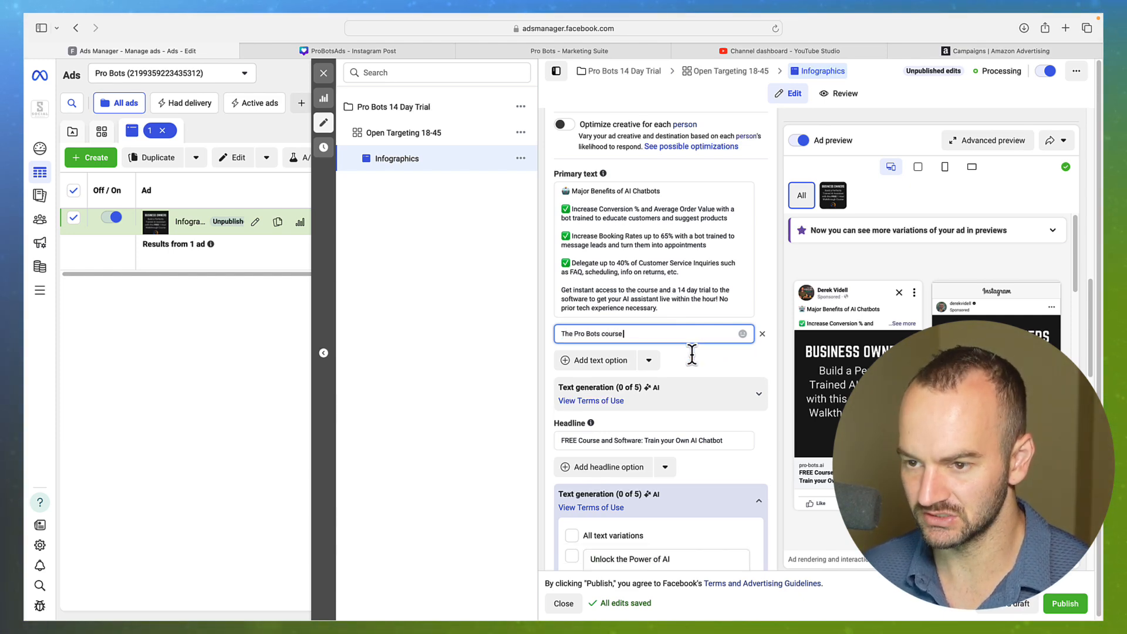
type(" will teach yo")
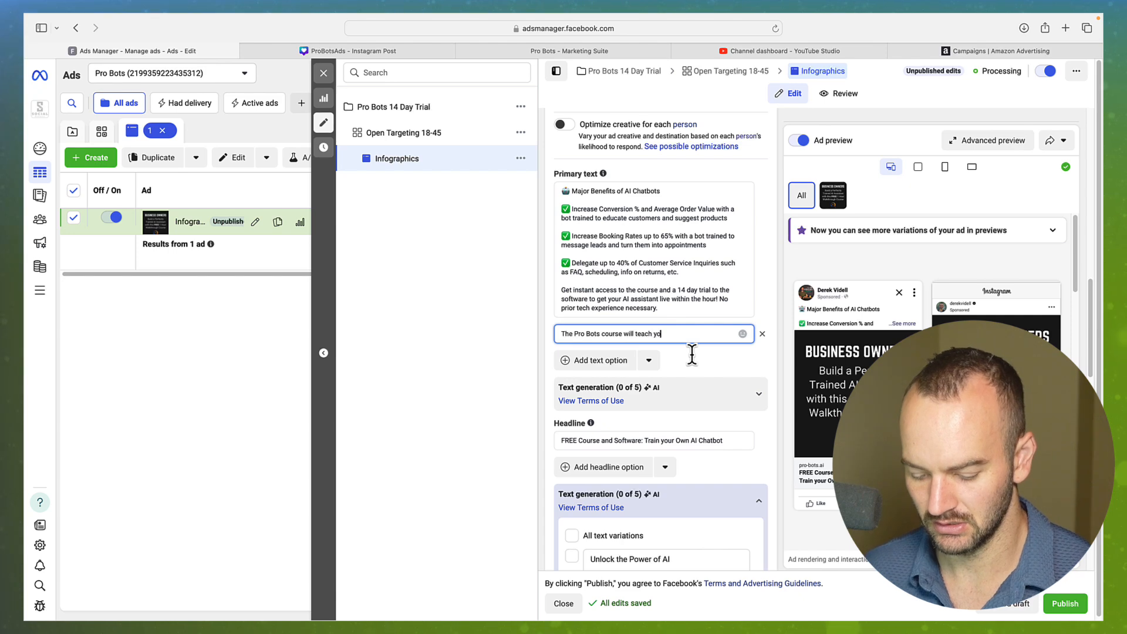
type("u how to build a")
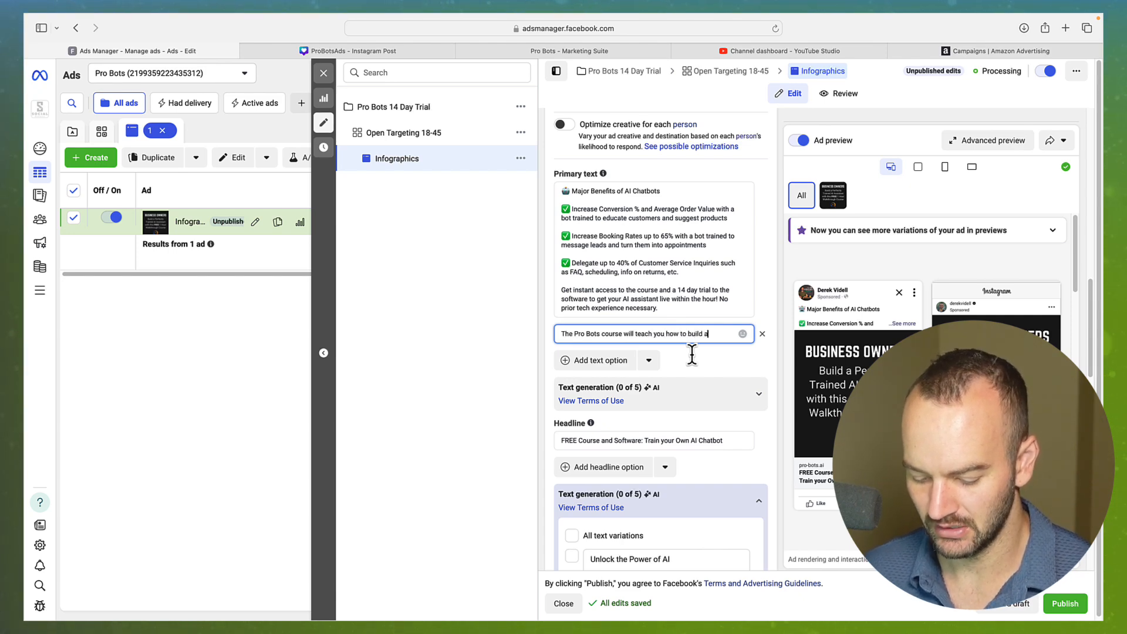
type(" customer ")
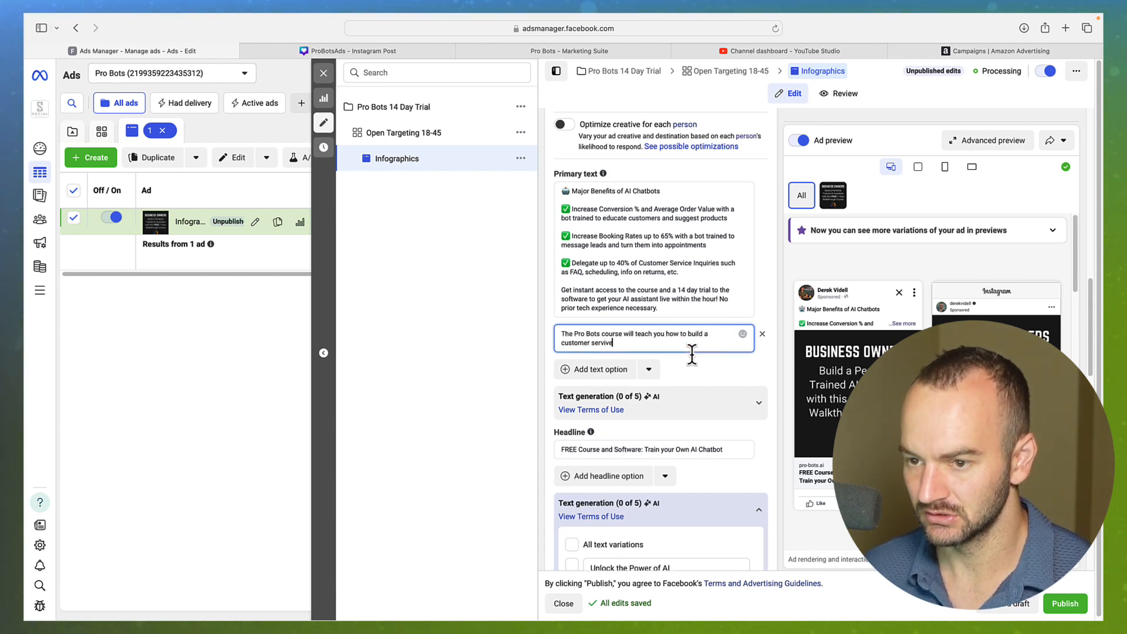
type("service b")
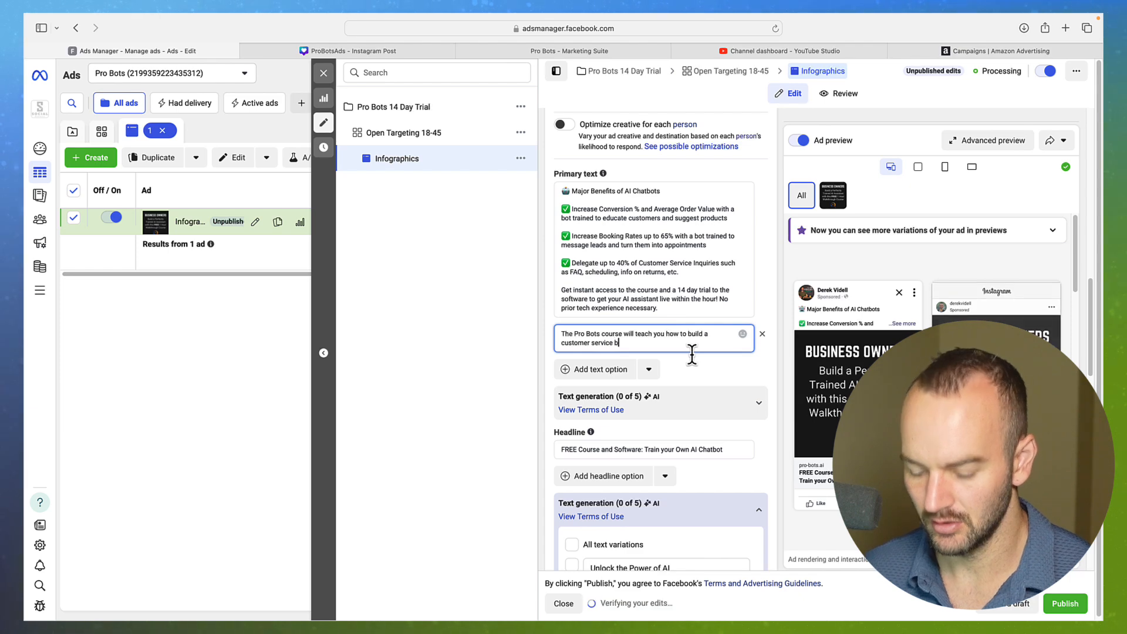
type("ot or an")
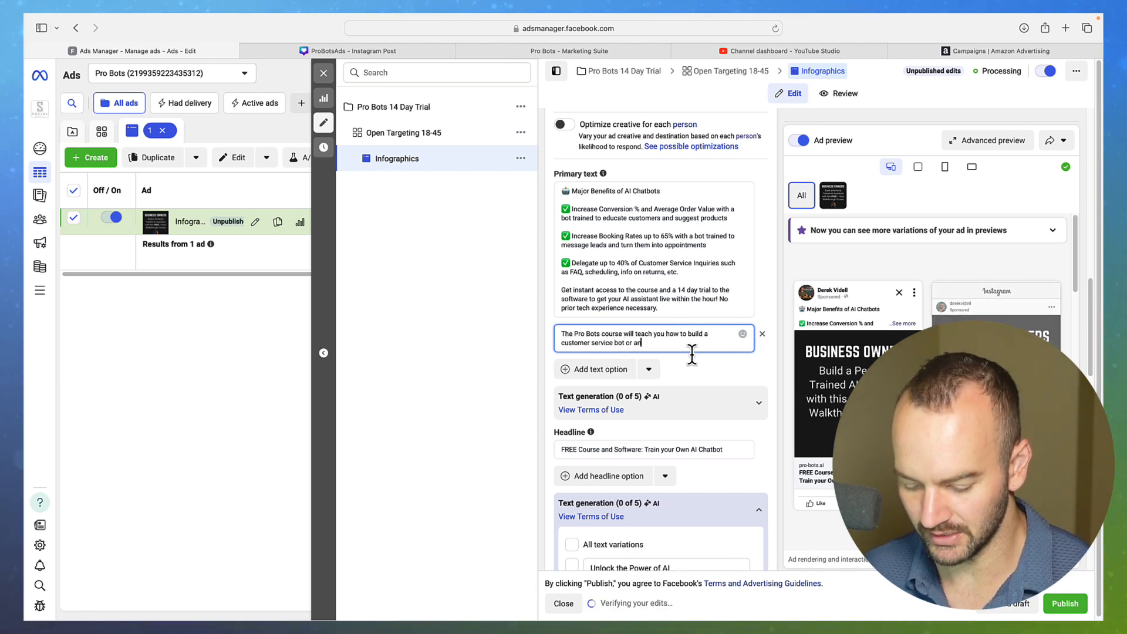
type(" appoin")
key("BackSpace")
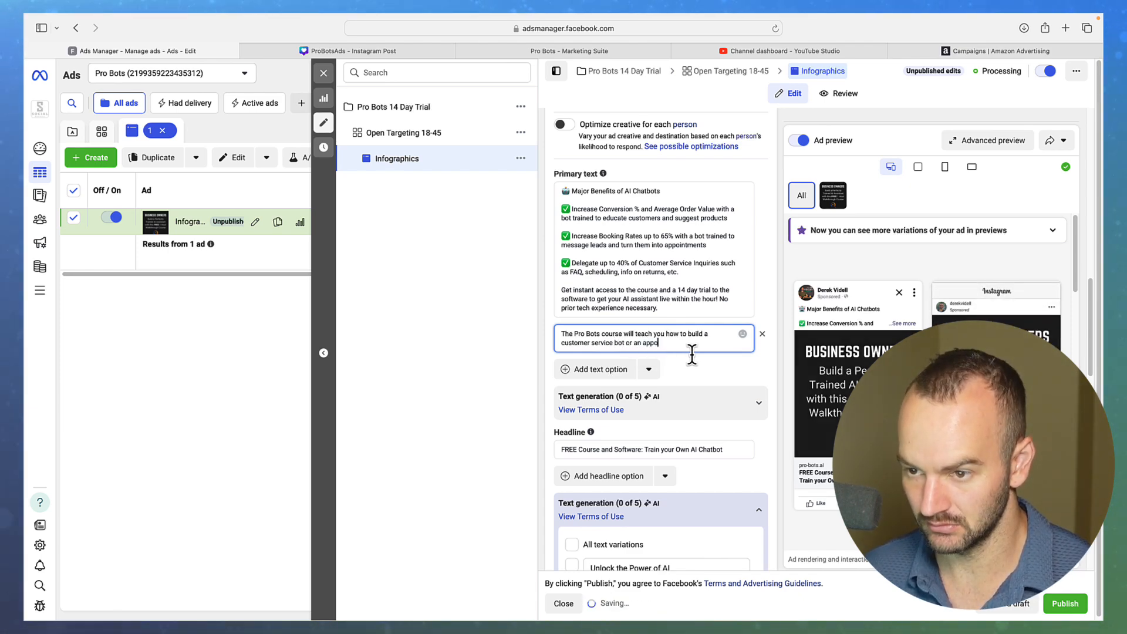
type("intment setting bot.")
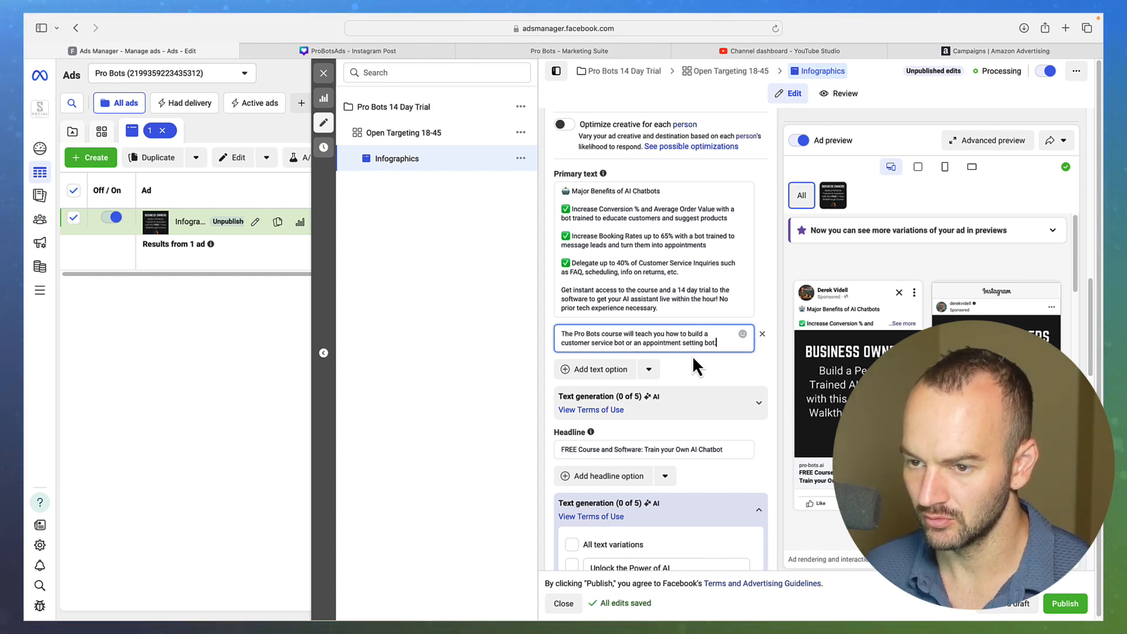
Add a paragraph promising lifetime access to the course completely free of charge
key("Return")
key("Return")
type("Yo")
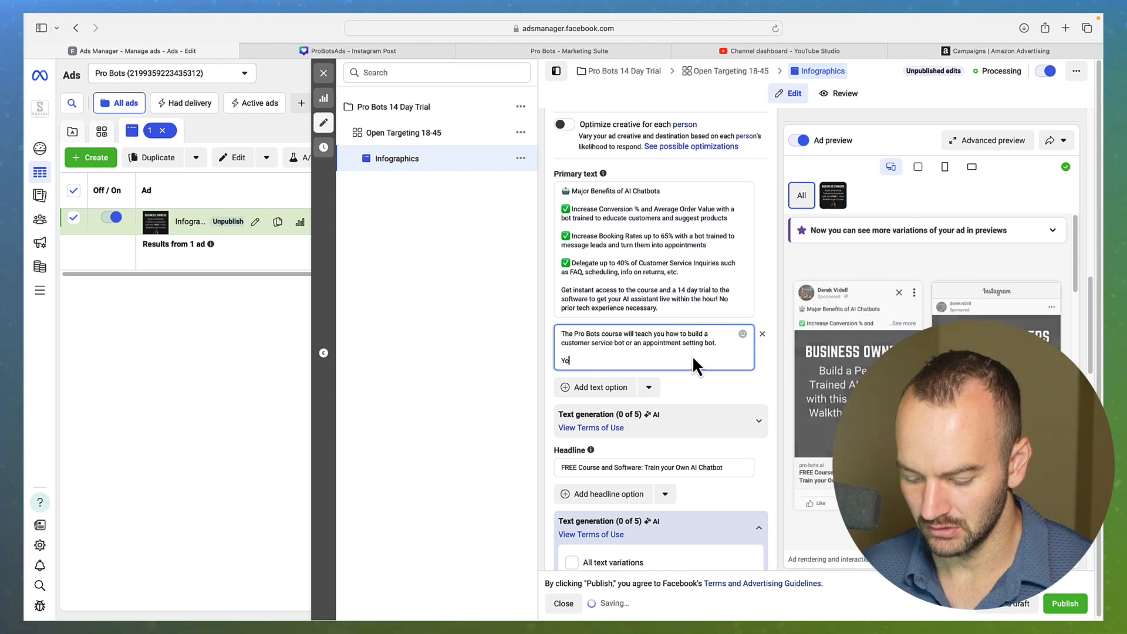
type("u'll h")
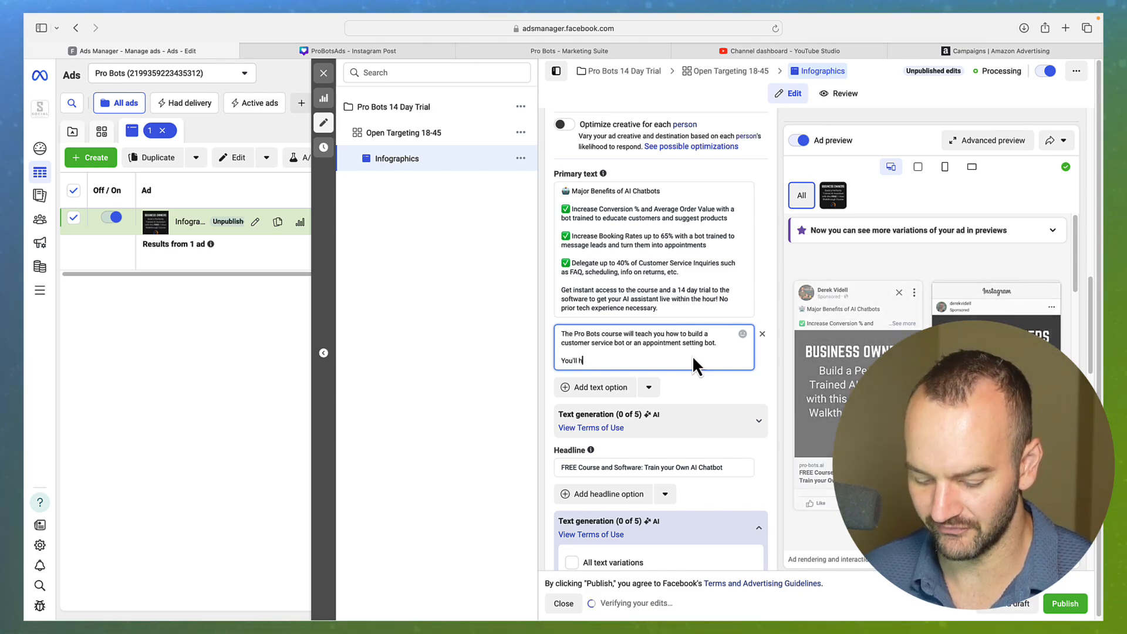
type("ave life")
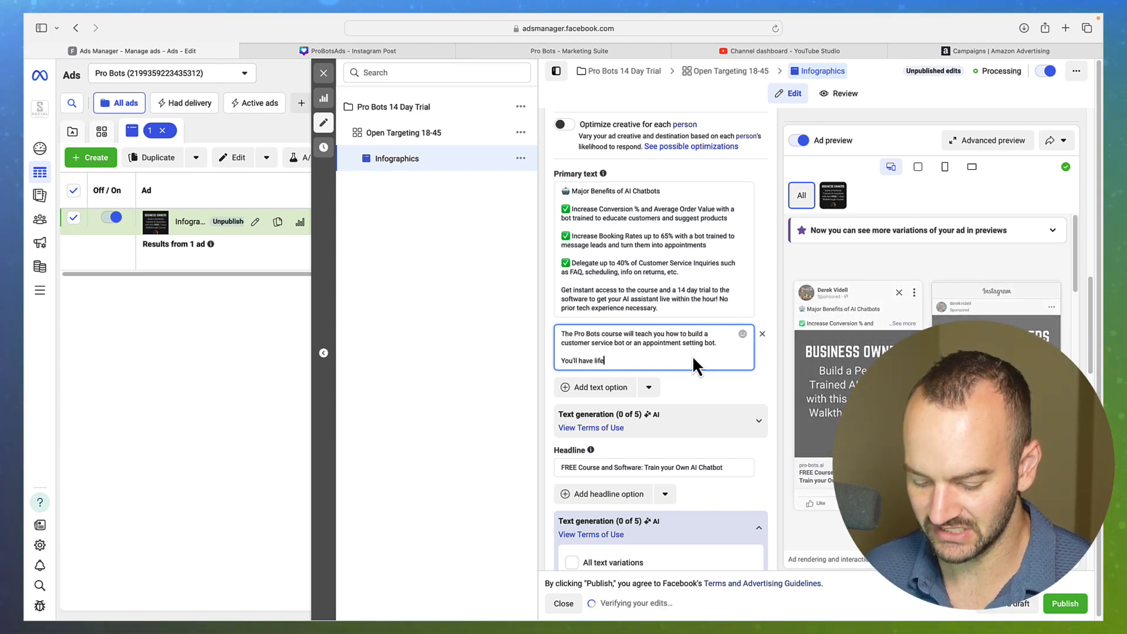
type("times")
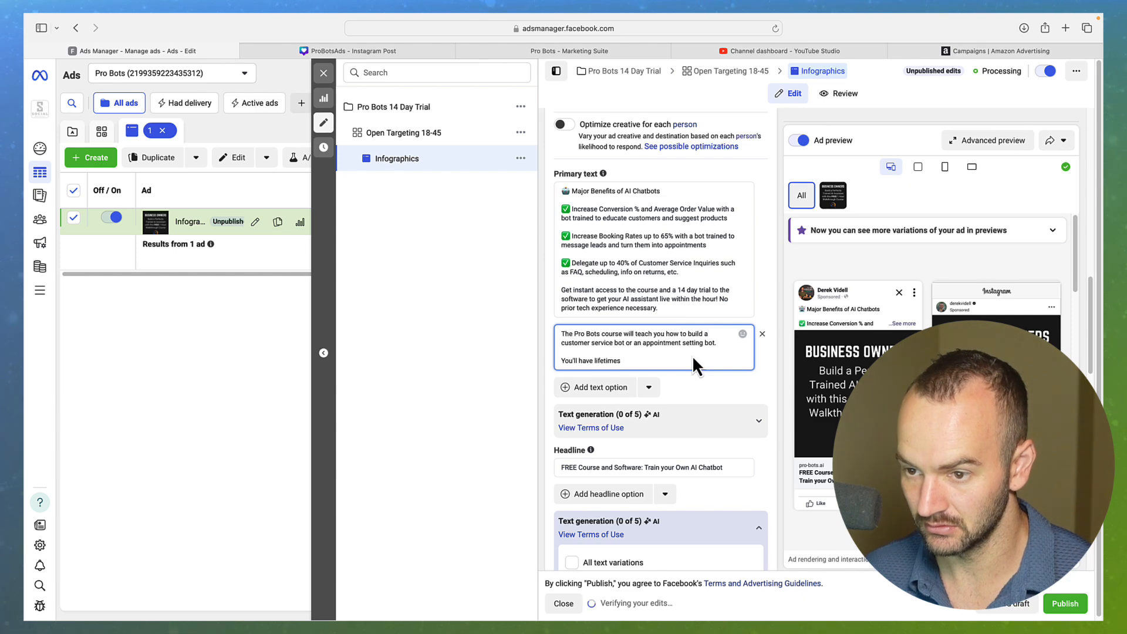
key("BackSpace")
type("access to")
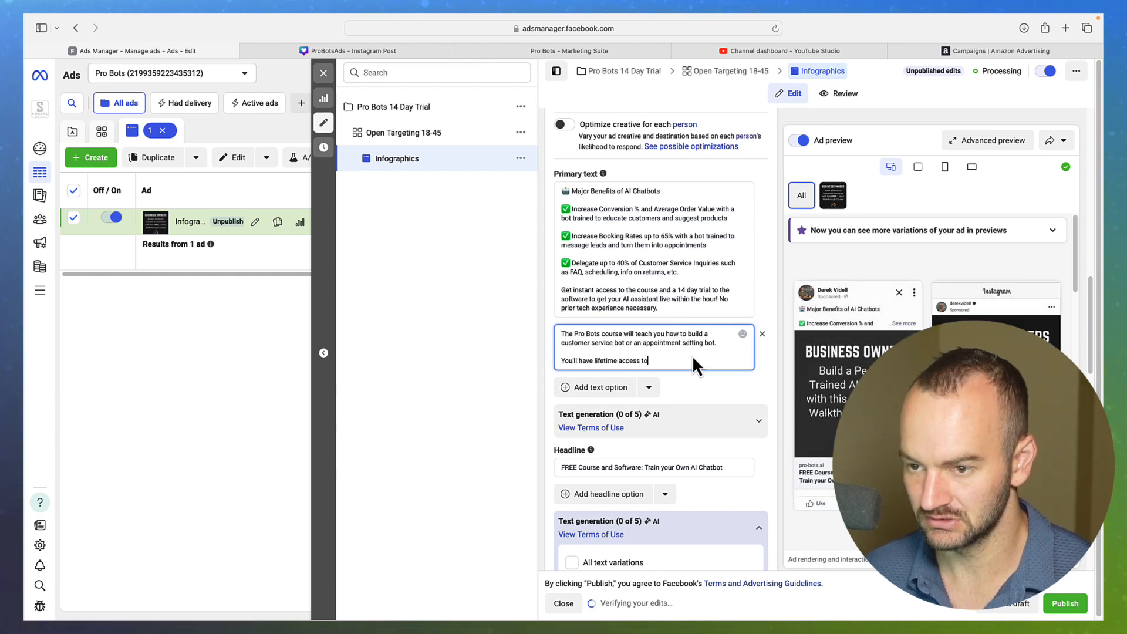
type(" this ever updating course")
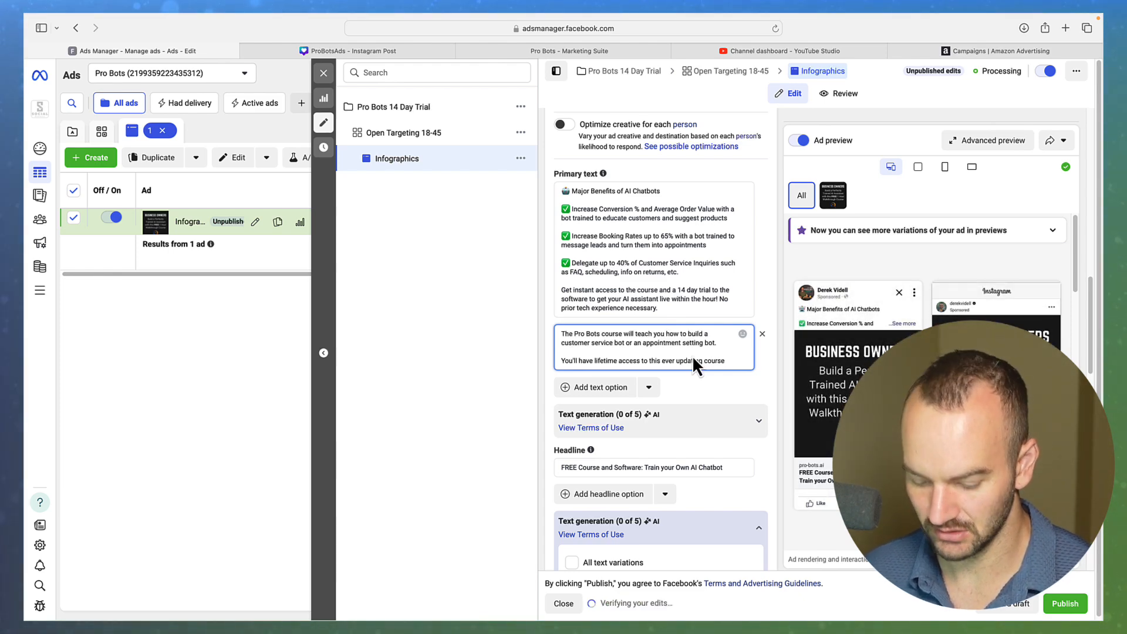
type("completely f")
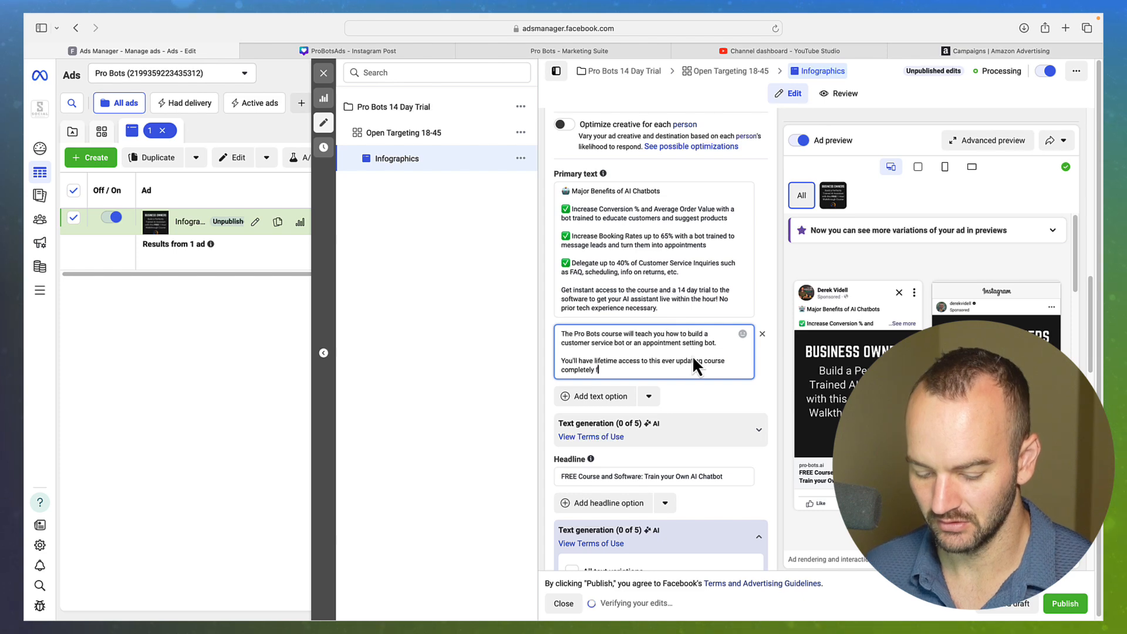
type("ree of charge")
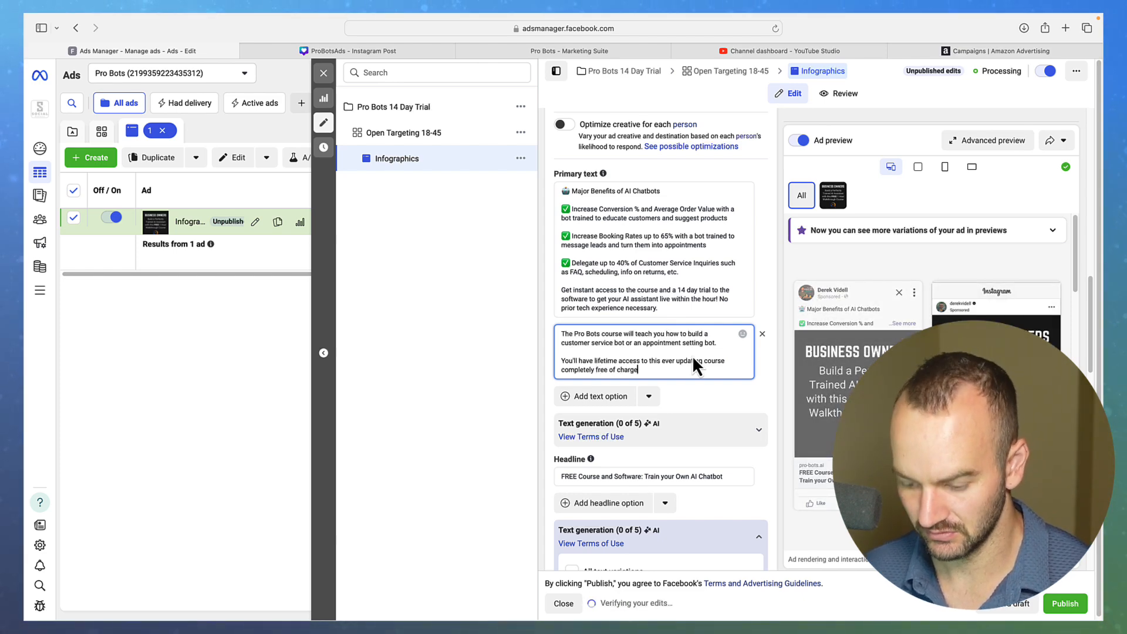
type(".")
Add a paragraph offering the bot building software on a 14 day free trial
key("Return")
key("Return")
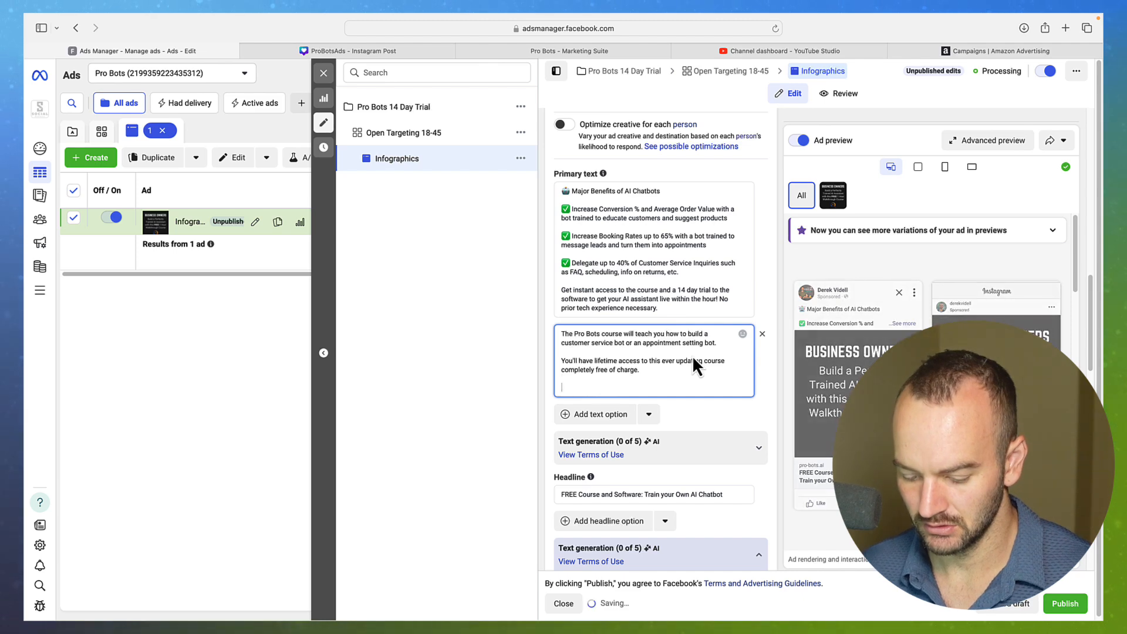
type("You ")
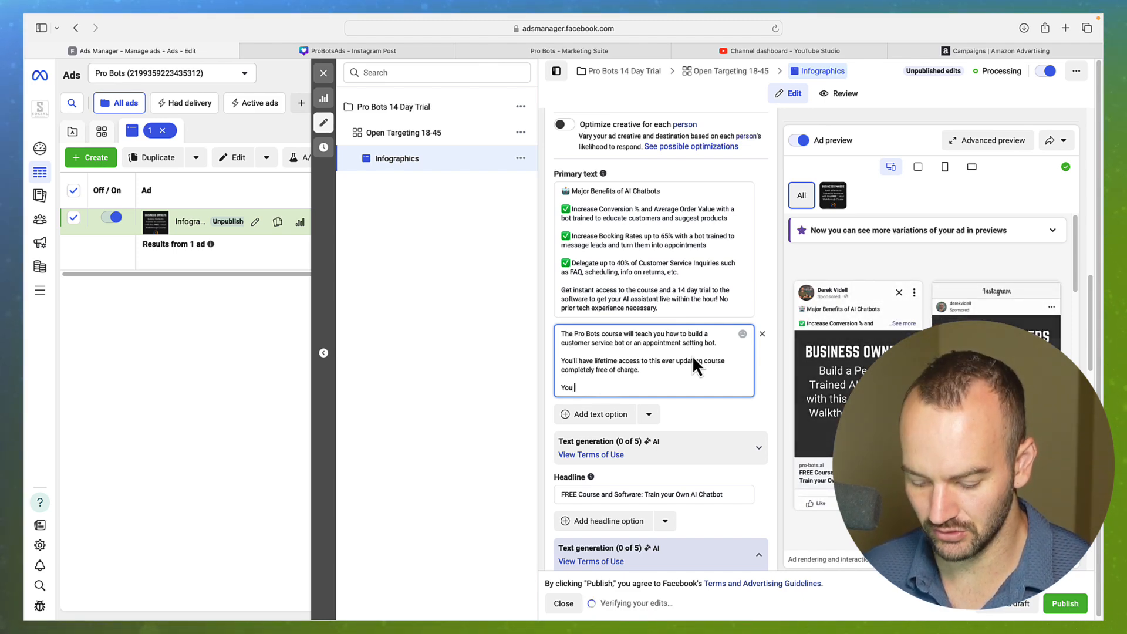
type("also have the op")
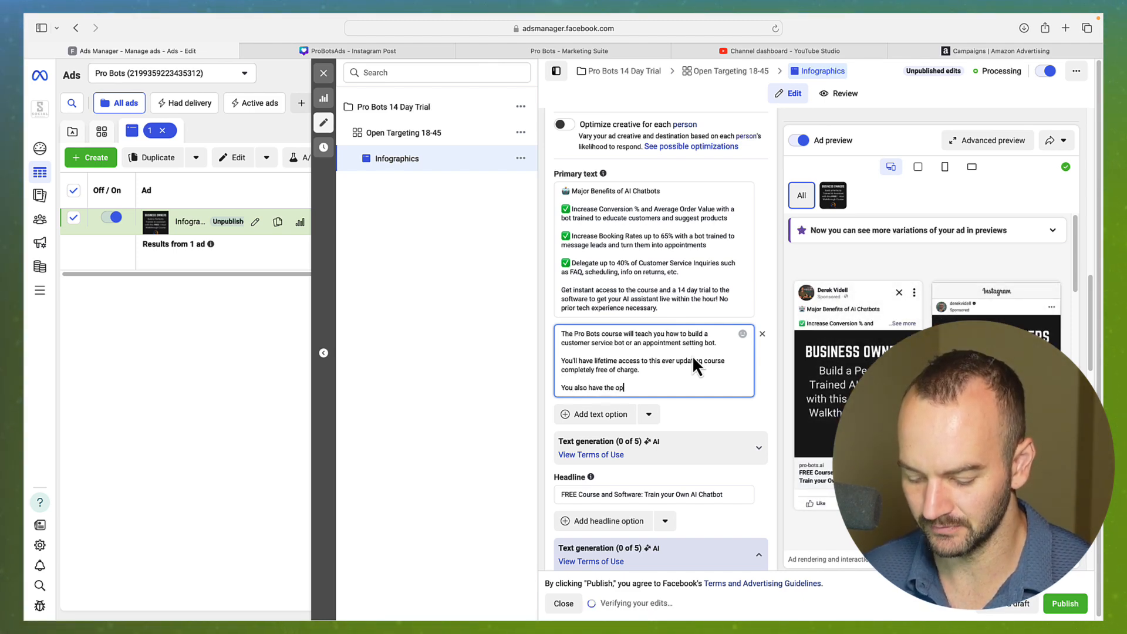
type("tion to ")
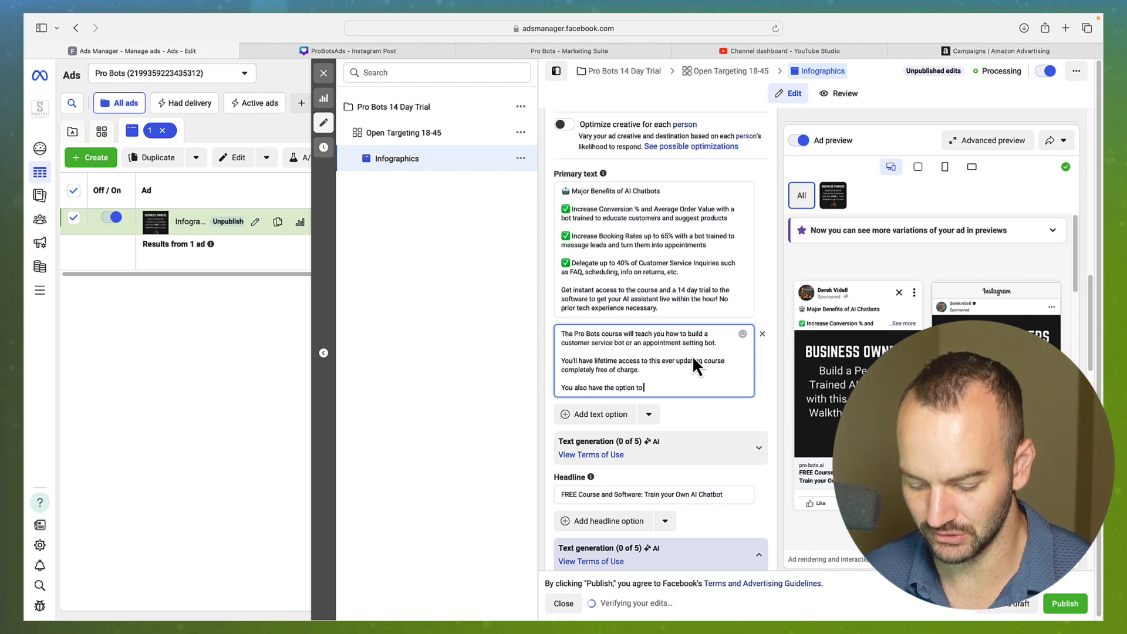
type("use our bot b")
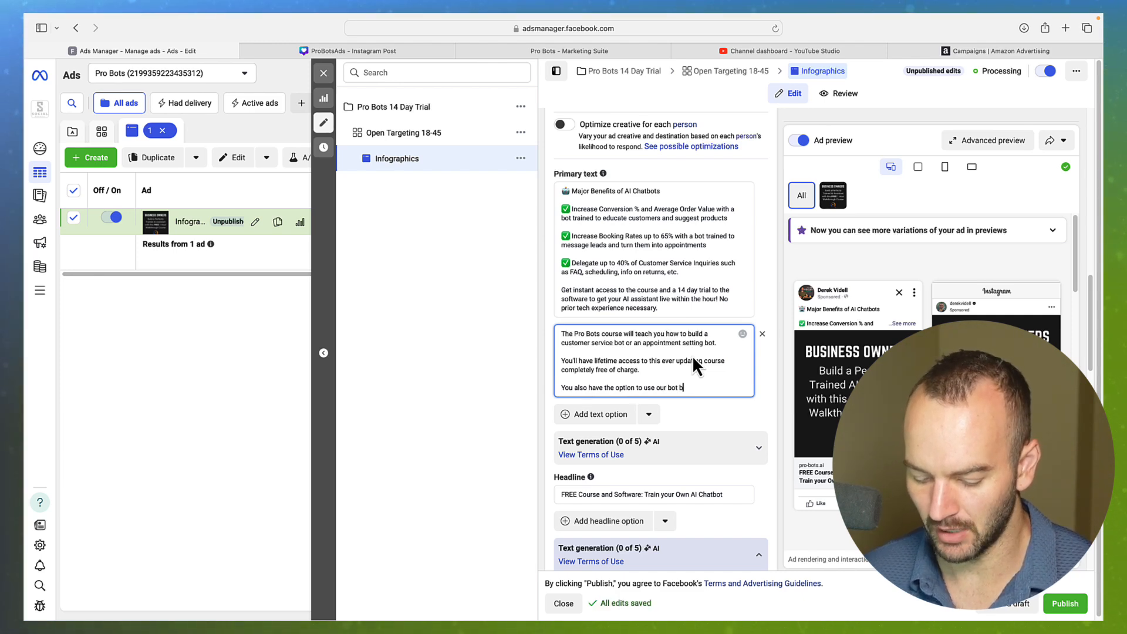
type("uilding so")
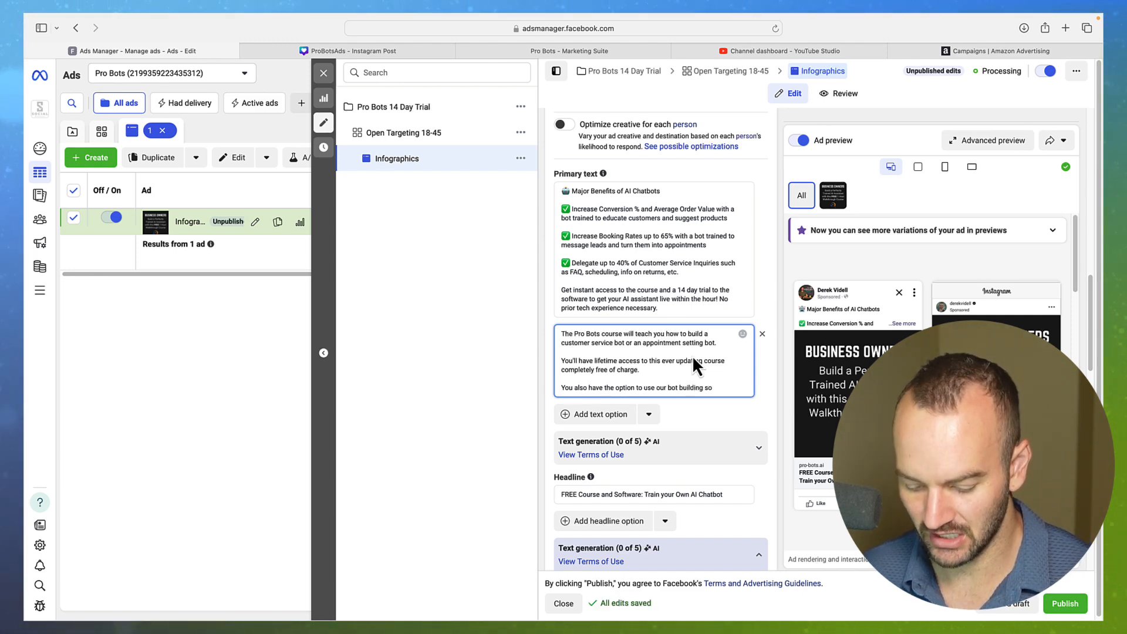
type("ftware for")
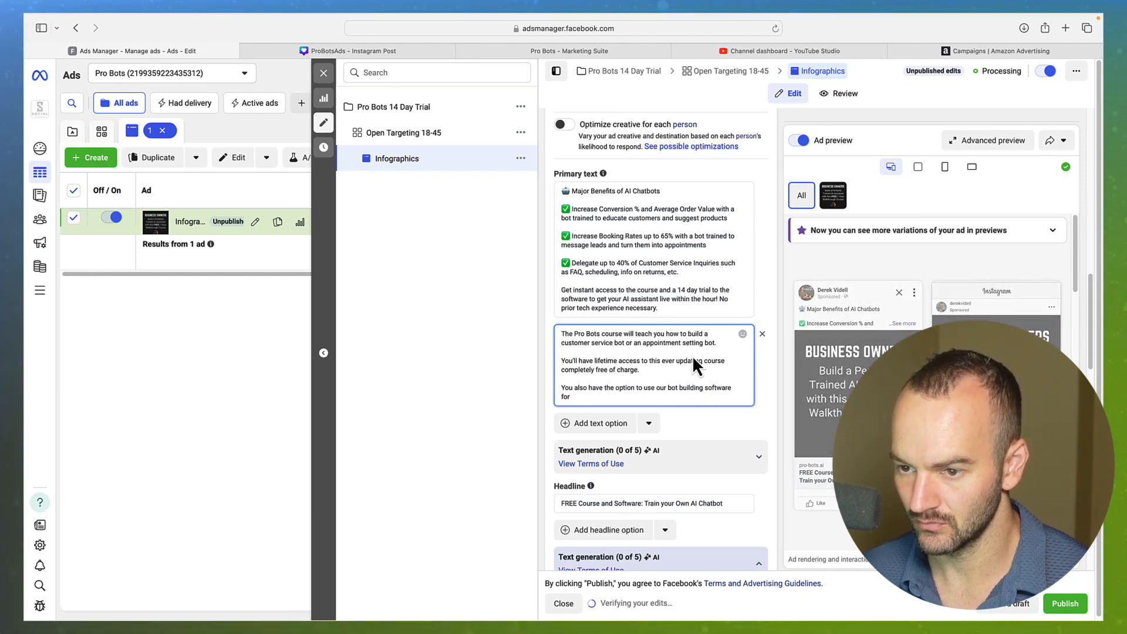
key("BackSpace")
key("BackSpace")
key("BackSpace")
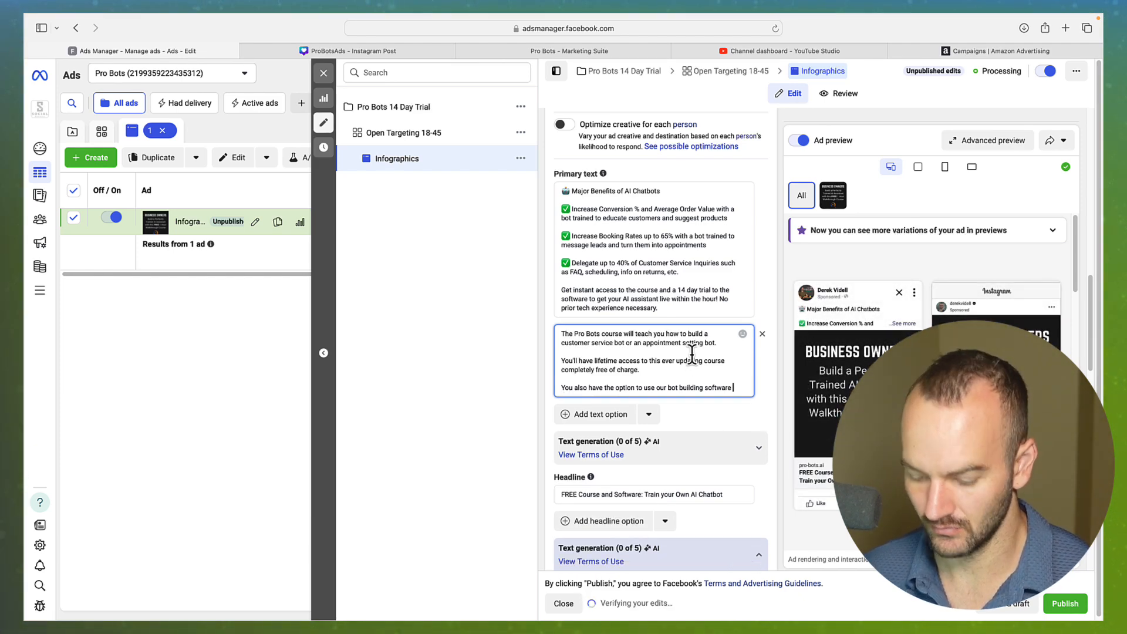
type("n a 14 day")
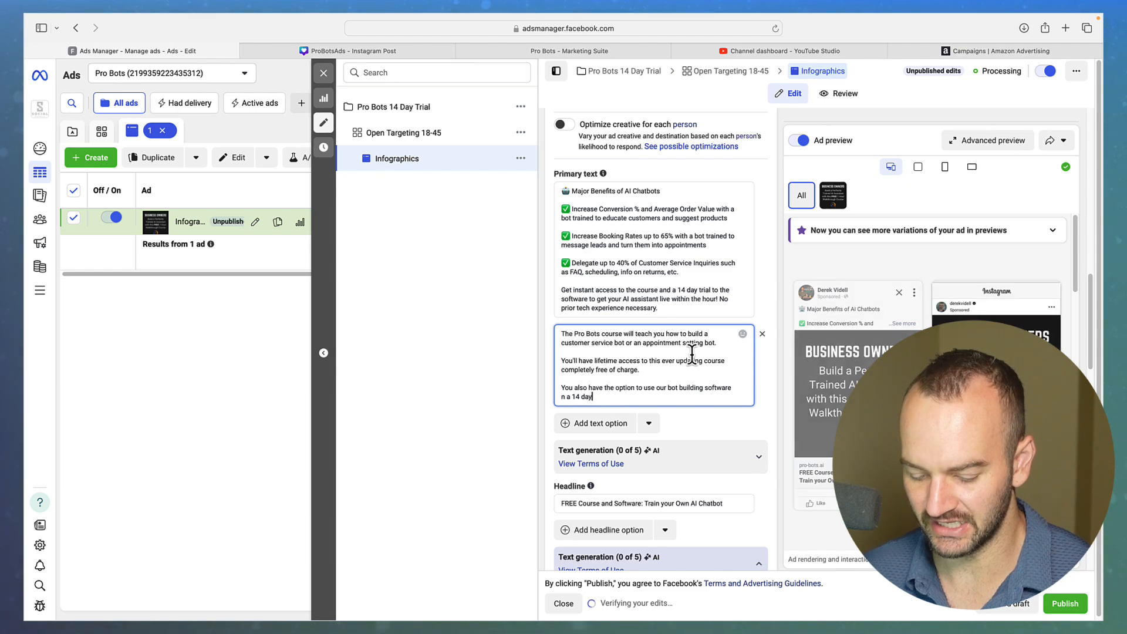
type(" trial")
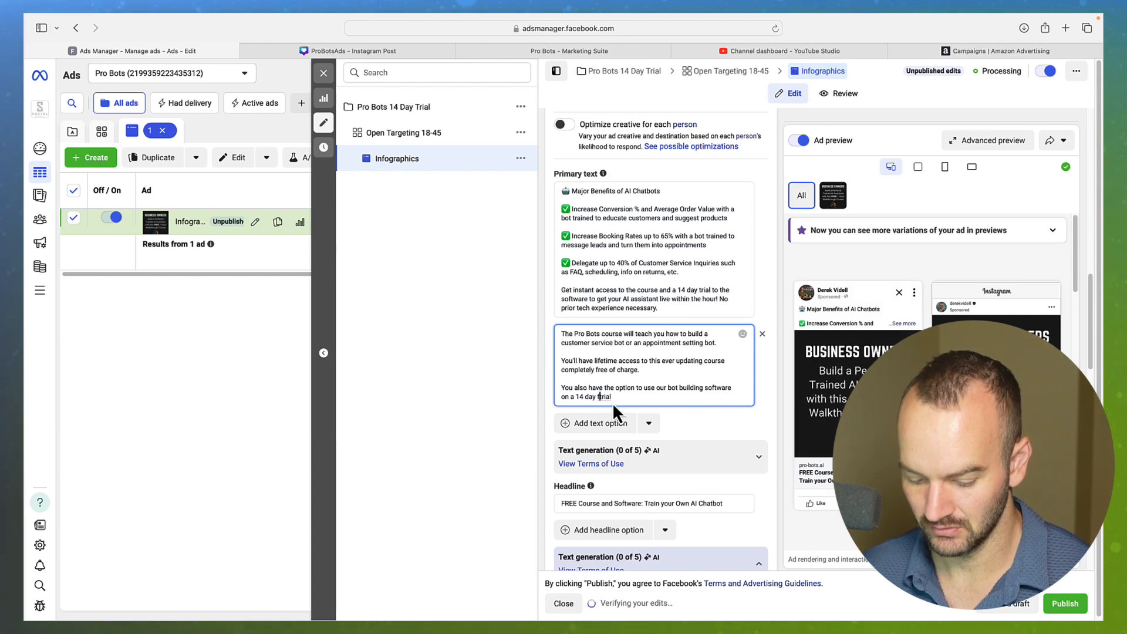
key("BackSpace")
key("BackSpace")
key("BackSpace")
key("BackSpace")
key("BackSpace")
type("free trial i")
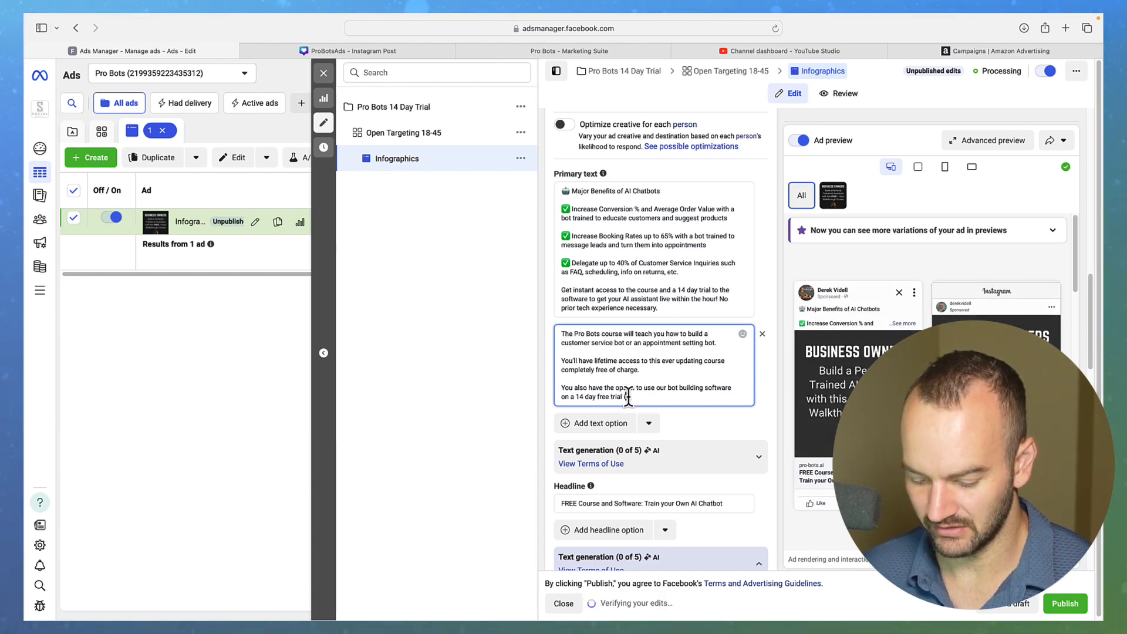
type("f you need that as well")
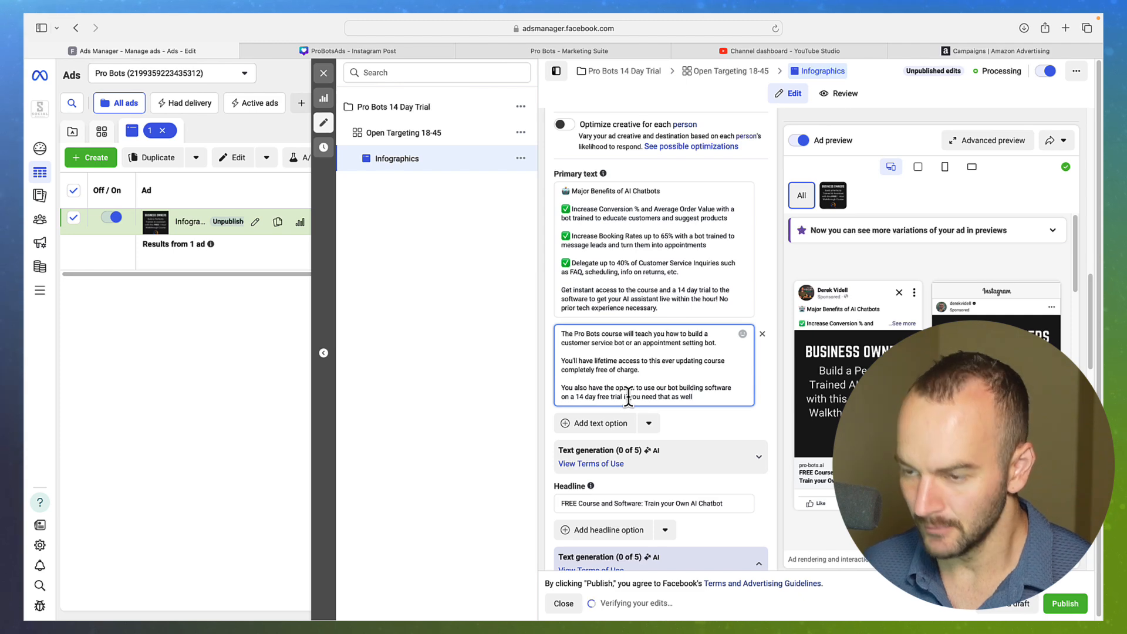
Glance at the other browser tabs, then return to the second primary text in the editor
left_click(552, 49)
left_click(386, 53)
left_click(216, 53)
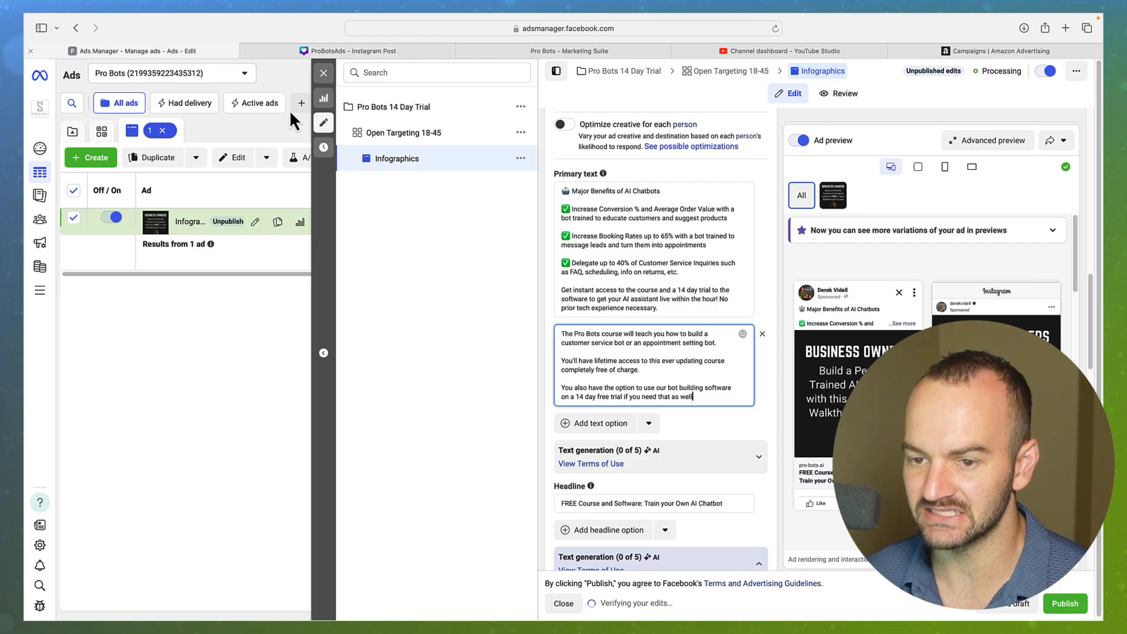
scroll(679, 455, "down", 4)
scroll(736, 467, "down", 1)
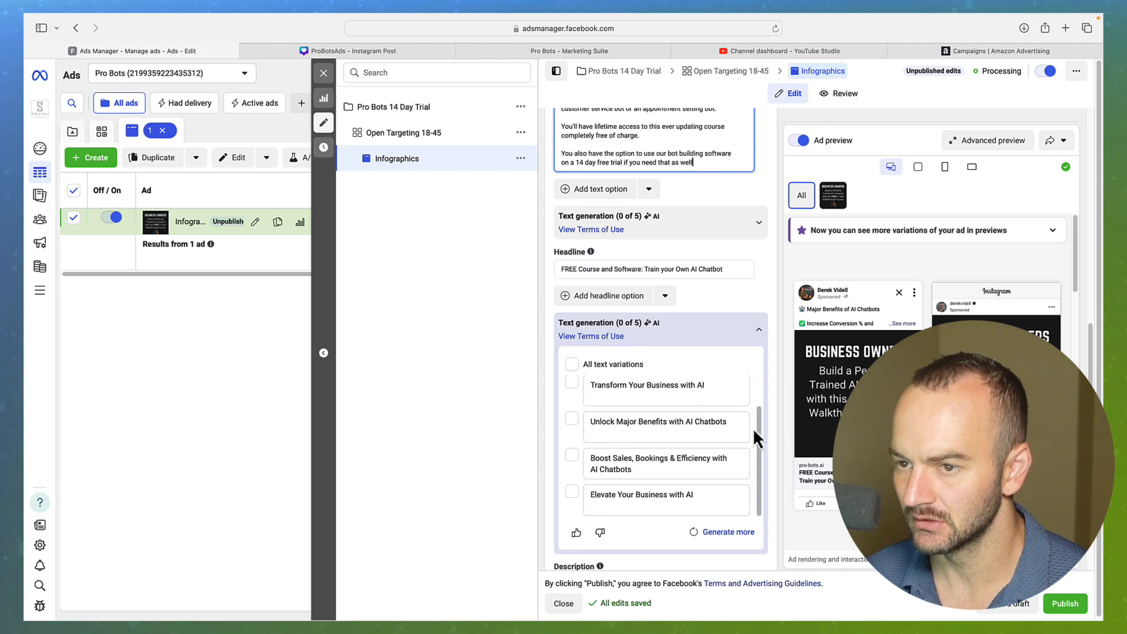
left_click_drag(626, 127, 639, 135)
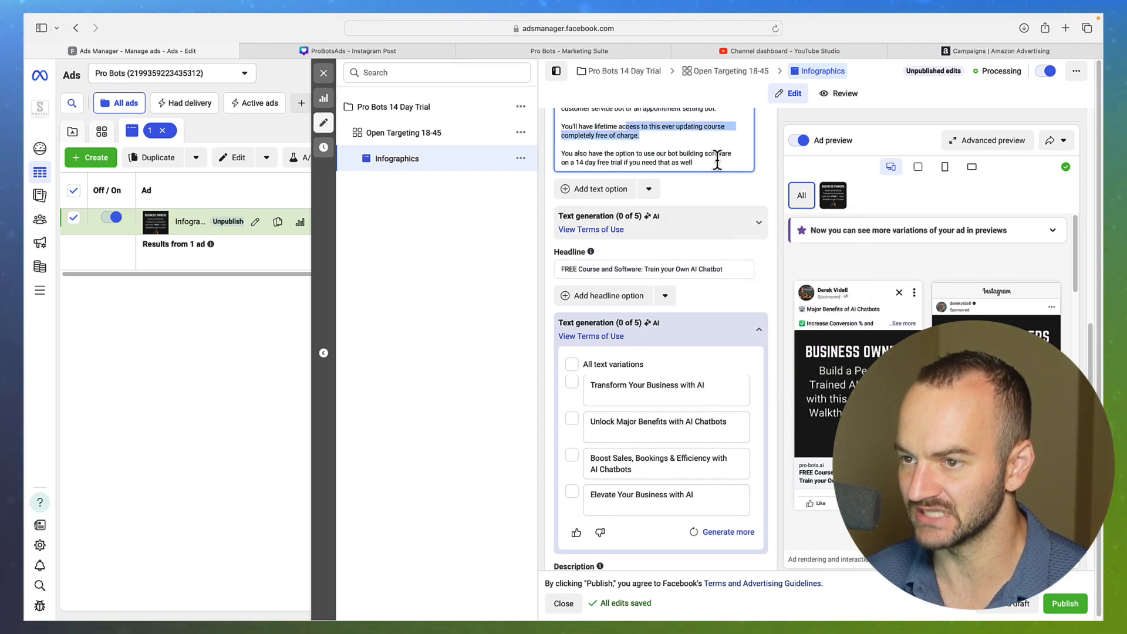
scroll(724, 199, "down", 3)
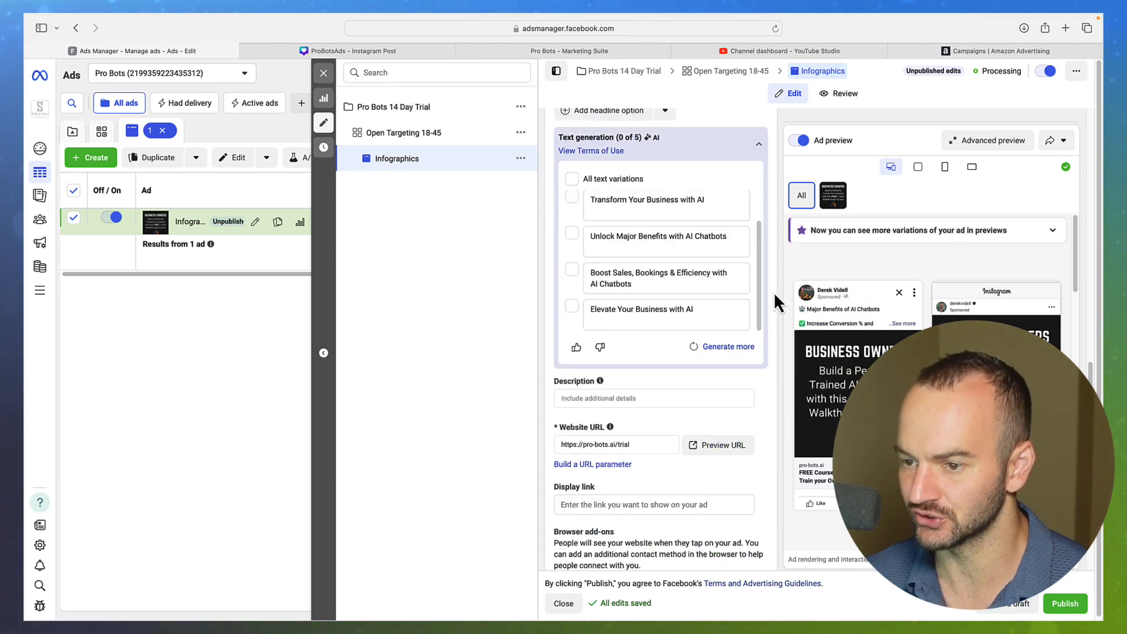
Open the pro-bots.ai landing page, check its 14-day trial signup form, and return to Ads Manager
left_click(724, 446)
scroll(557, 276, "down", 5)
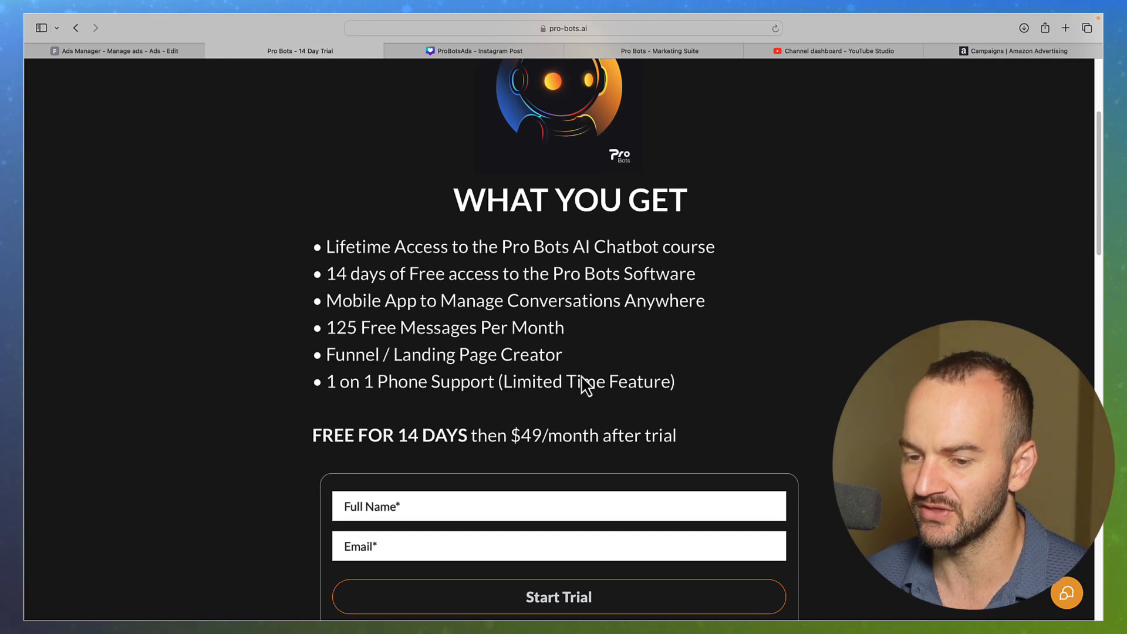
scroll(593, 458, "down", 1)
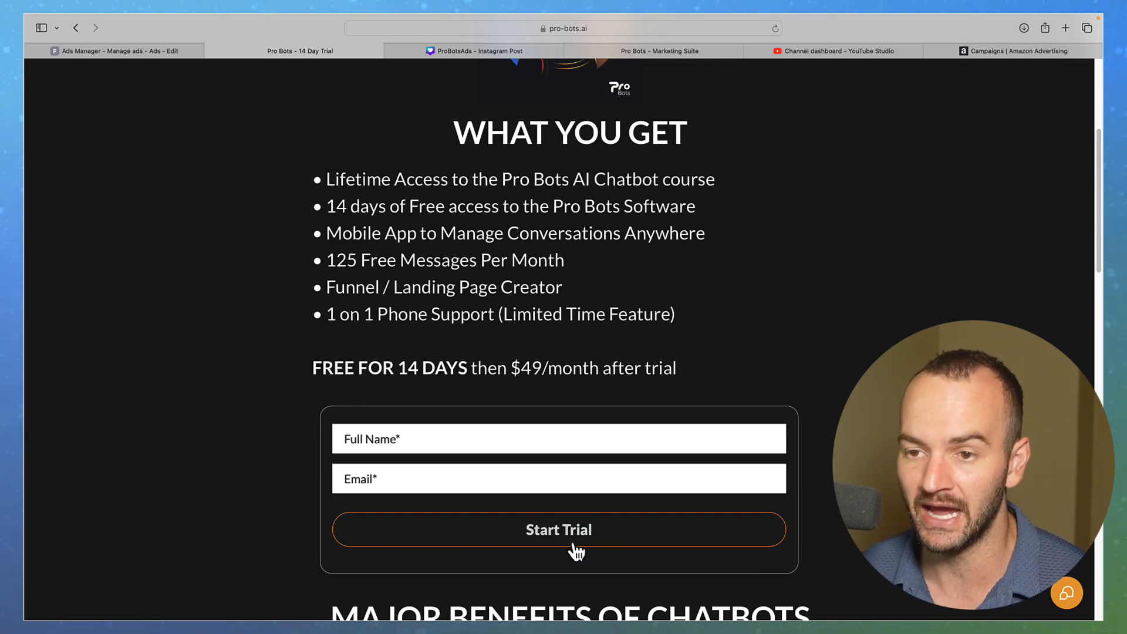
left_click(123, 51)
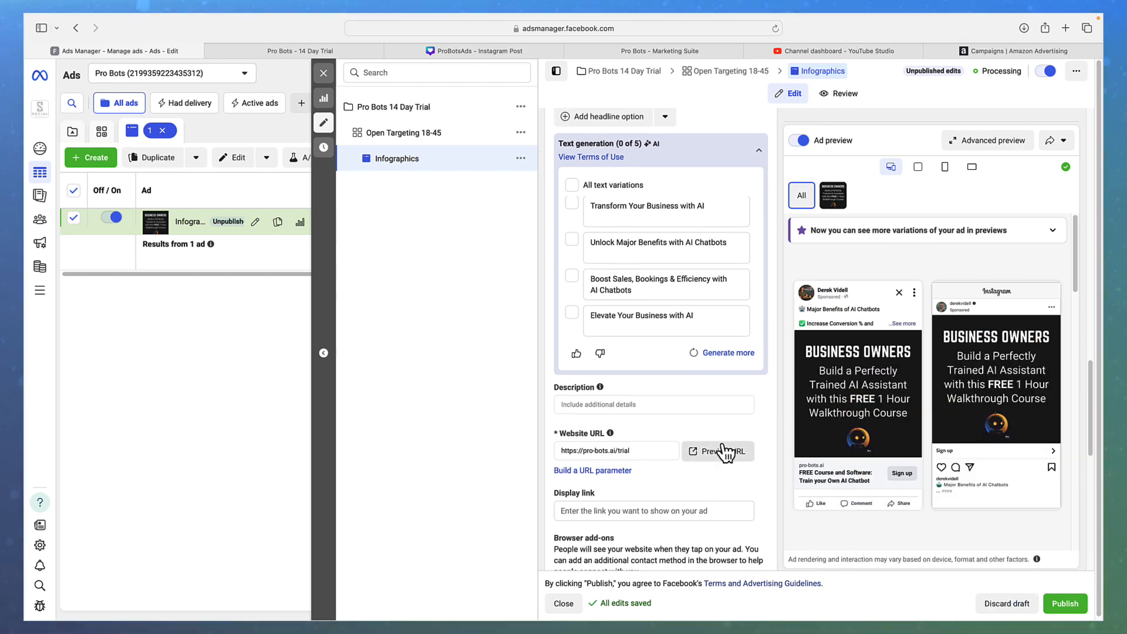
Add a closing period to the end of the second primary text option
scroll(722, 441, "up", 5)
scroll(704, 276, "up", 1)
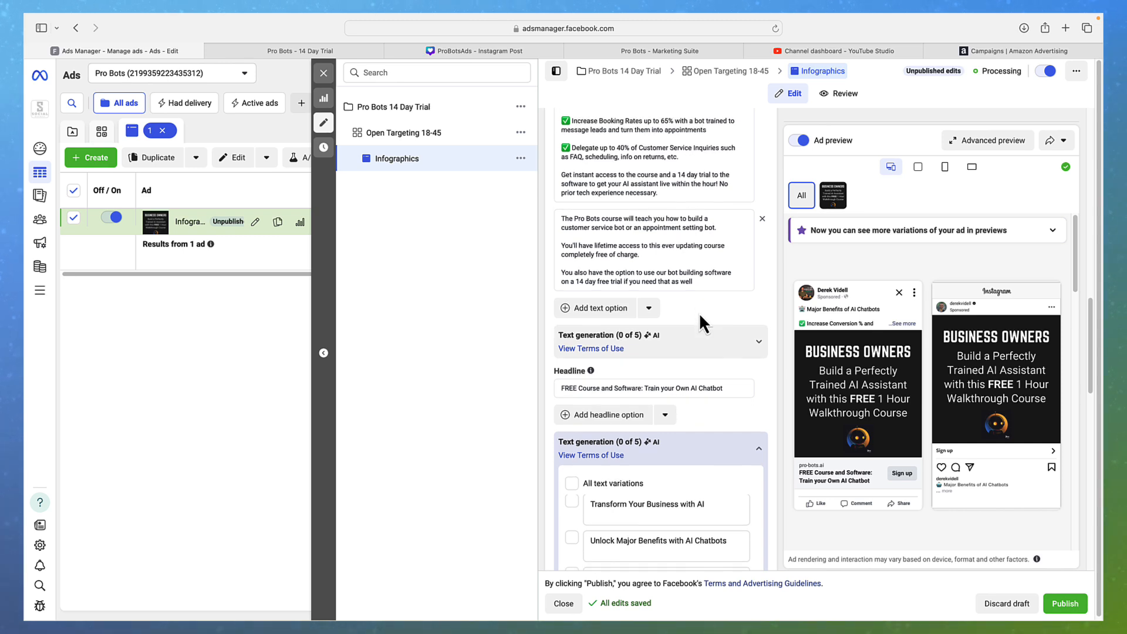
left_click(580, 388)
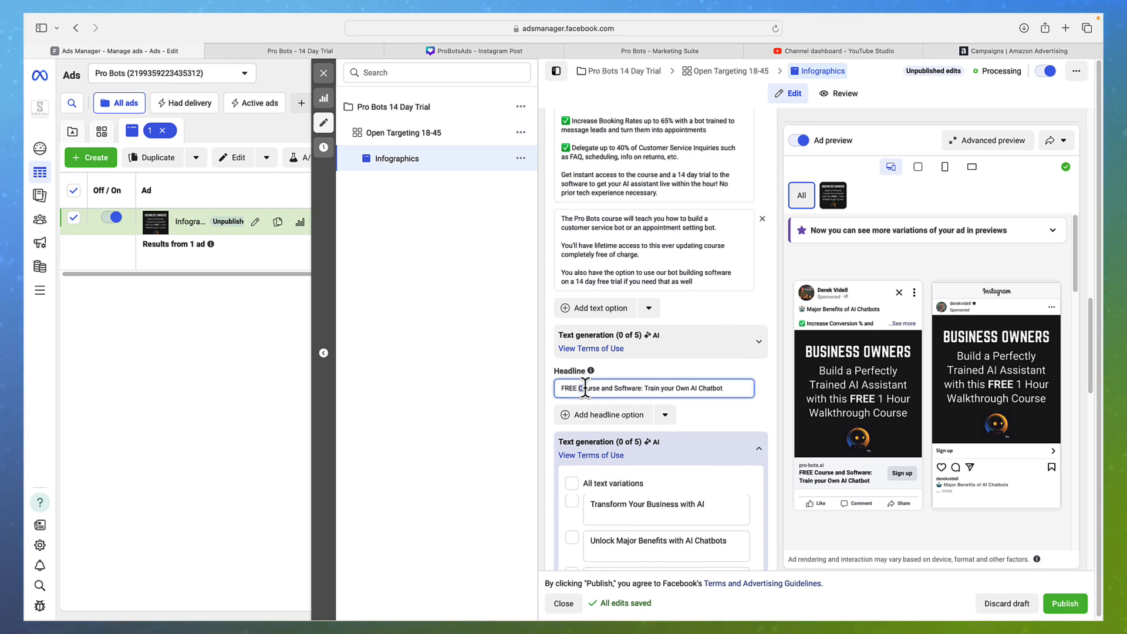
scroll(707, 299, "up", 1)
left_click(695, 290)
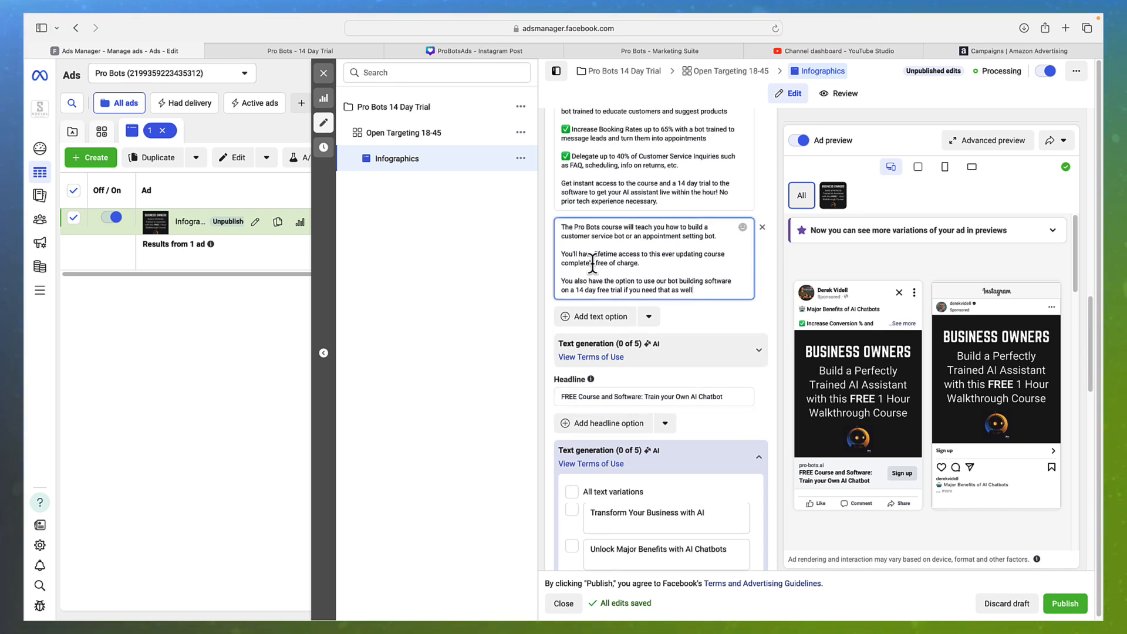
left_click_drag(579, 253, 720, 292)
left_click(707, 296)
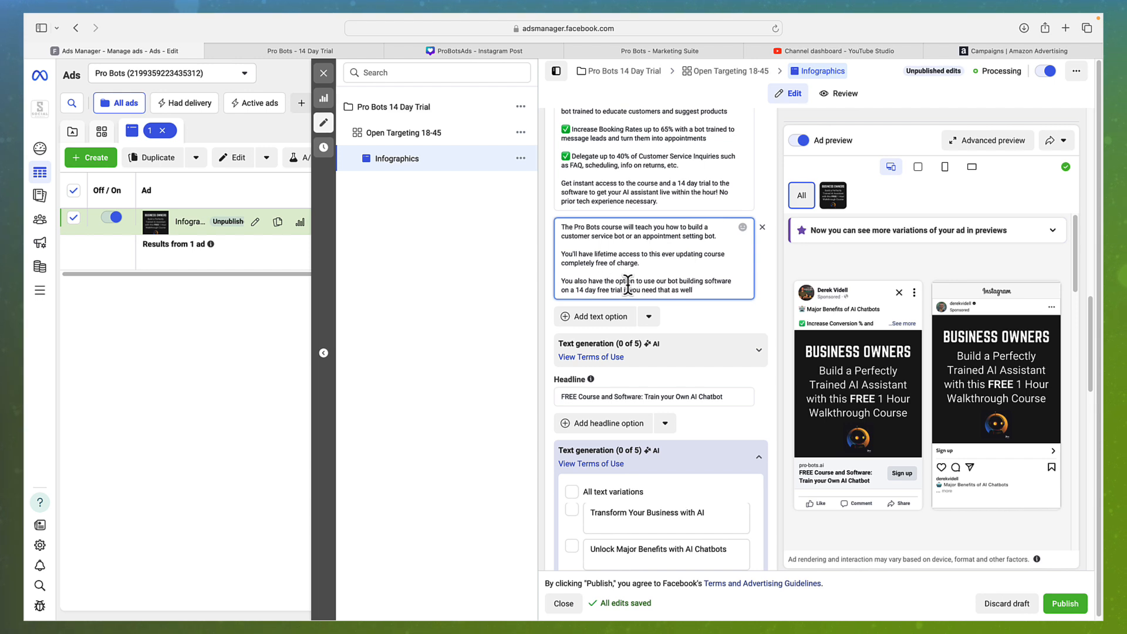
type(".")
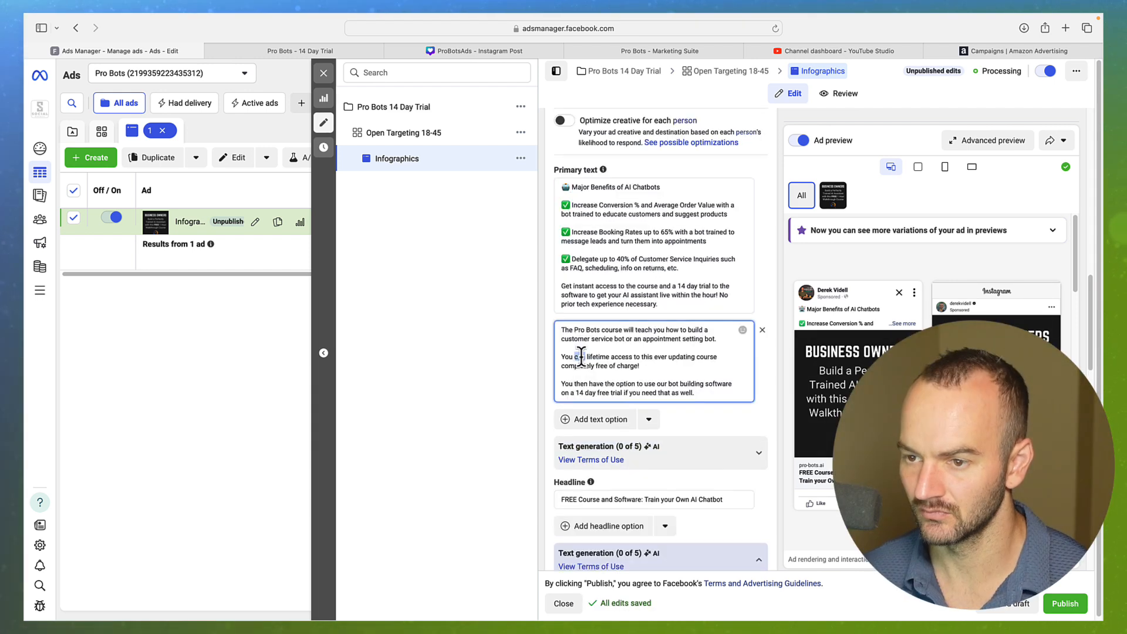
Insert 'perfectly trained AI' before the customer service representative wording
double_click(581, 357)
left_click(620, 334)
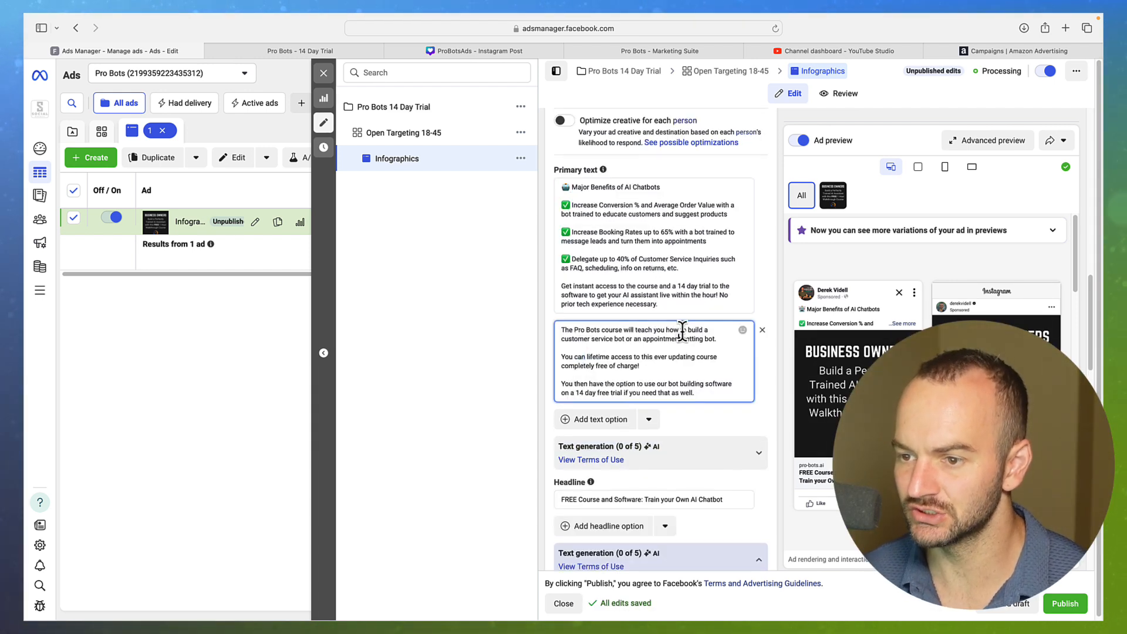
left_click(564, 341)
type("perfectly tr")
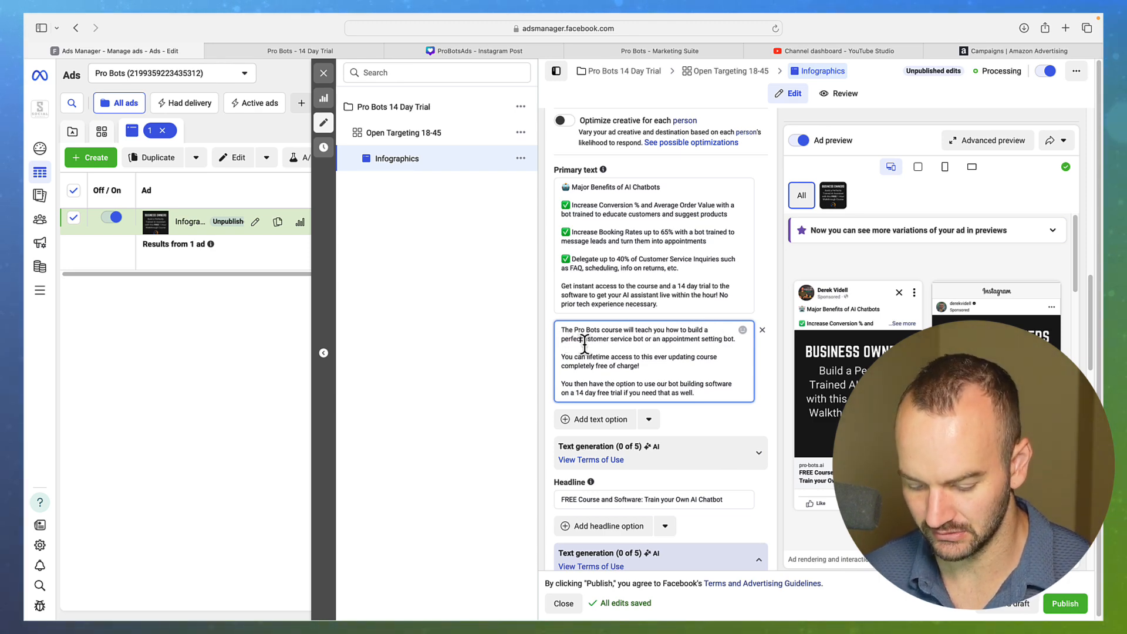
type("ained AI")
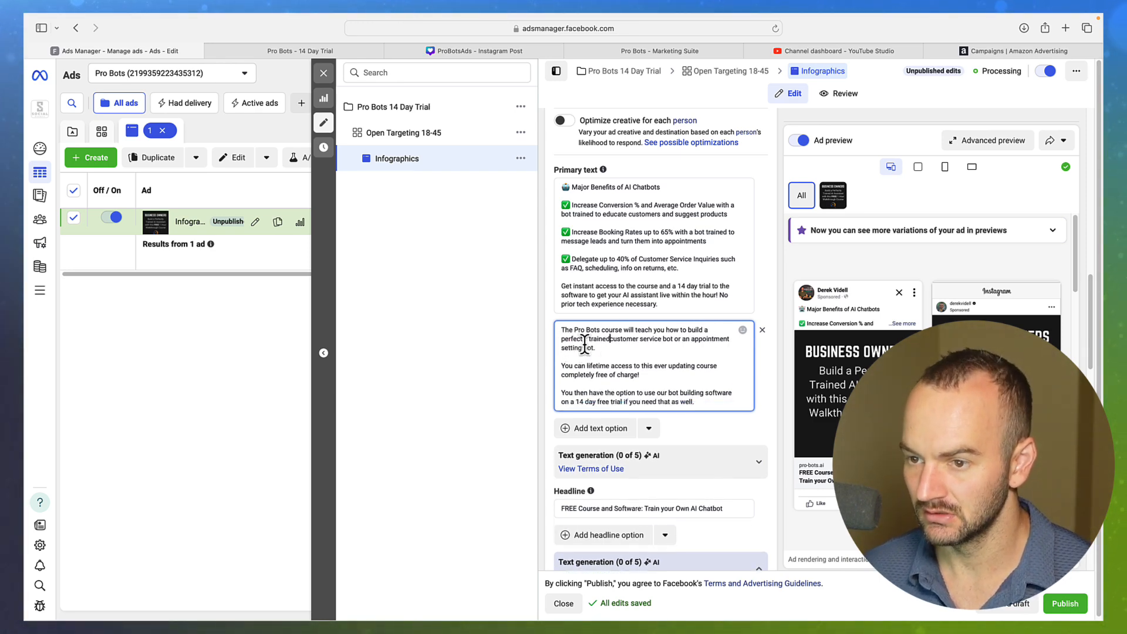
left_click(585, 339)
type("ly")
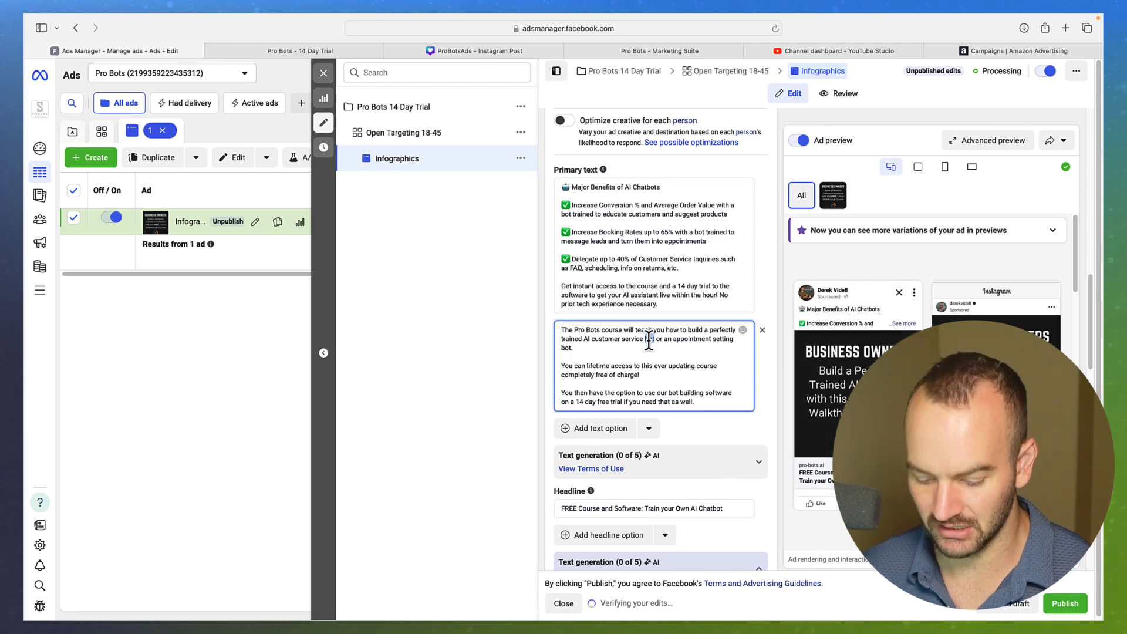
type("epresentat")
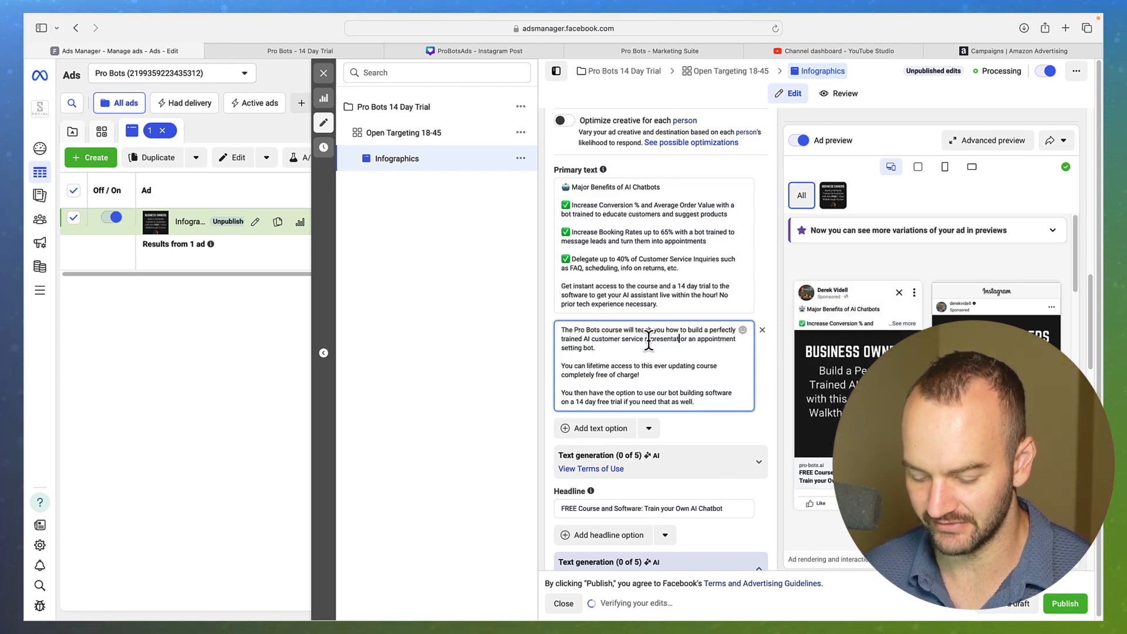
type("ive")
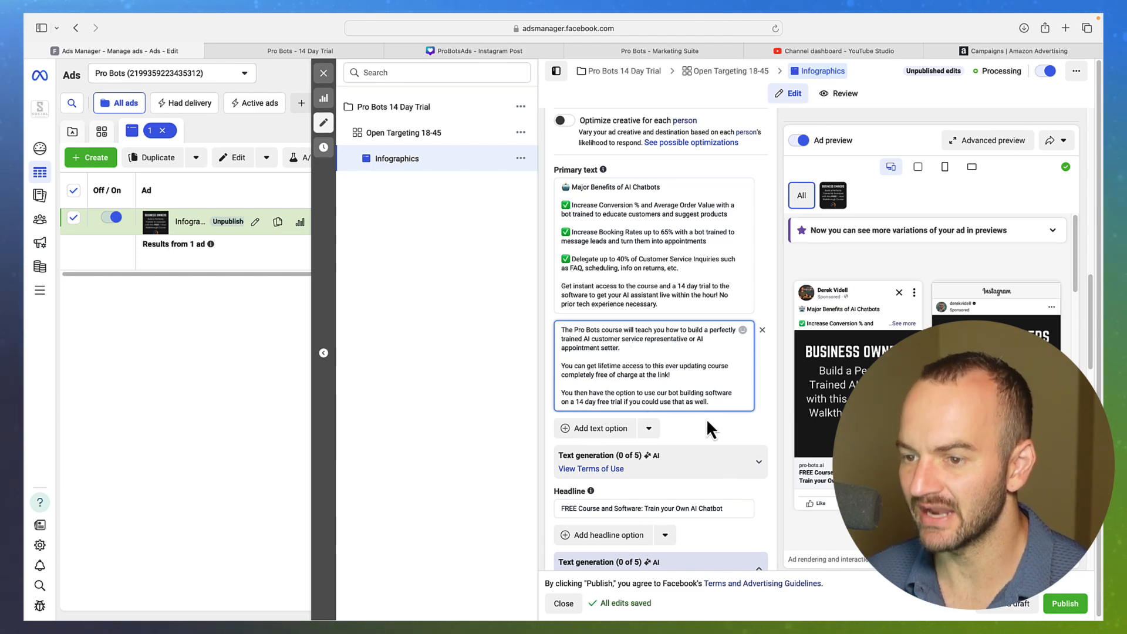
left_click(727, 422)
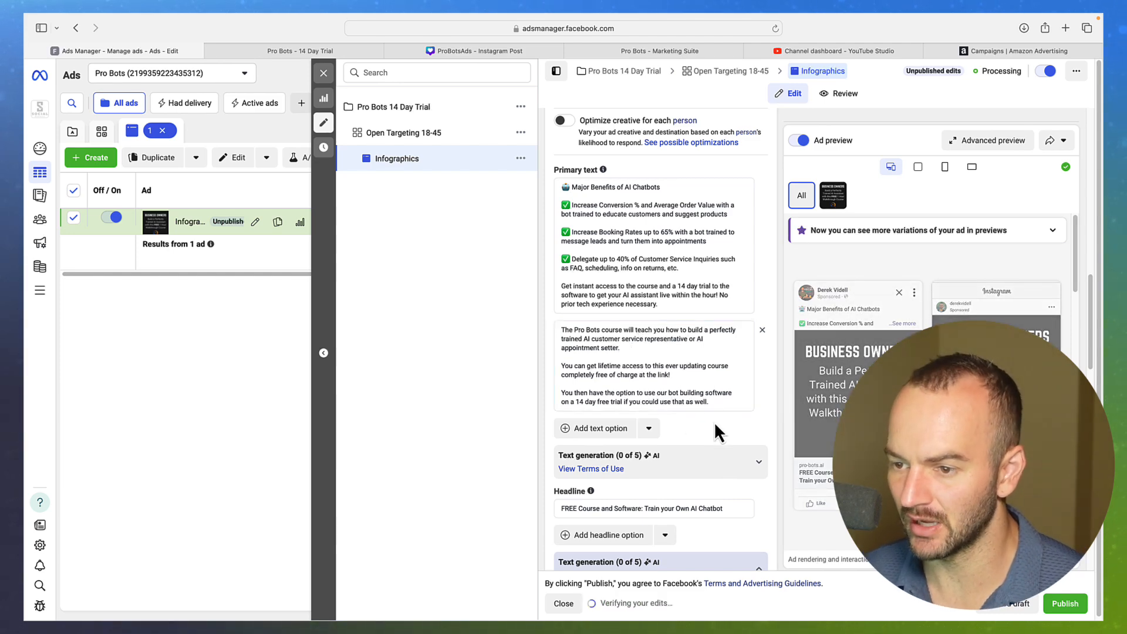
Delete 'free' from '14 day free trial' and let the primary text save
double_click(601, 402)
key("BackSpace")
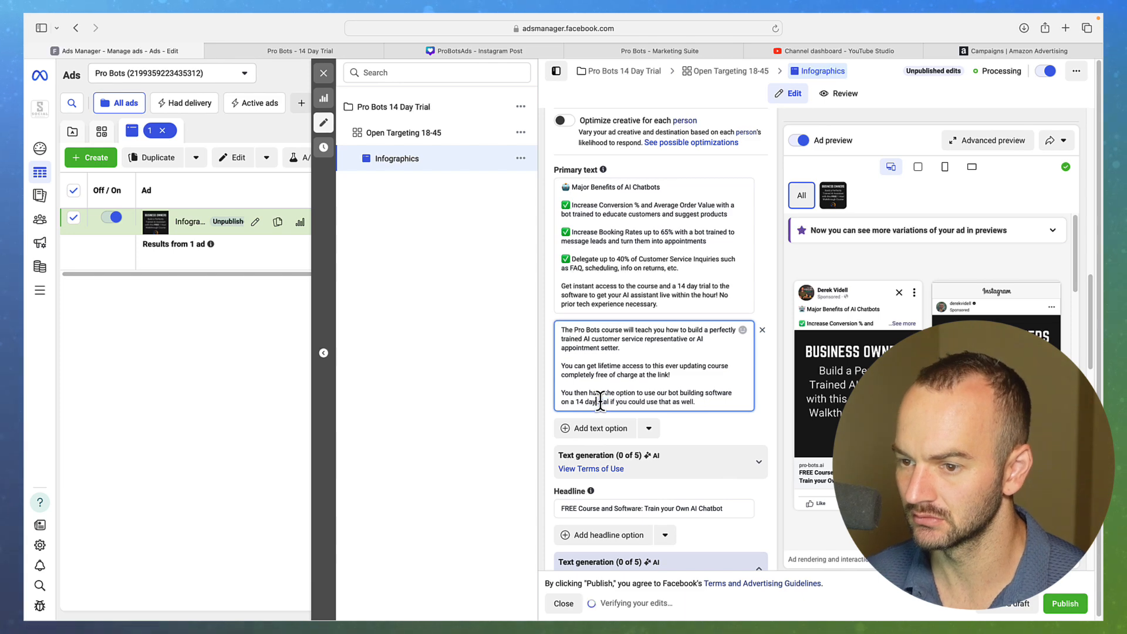
left_click(741, 432)
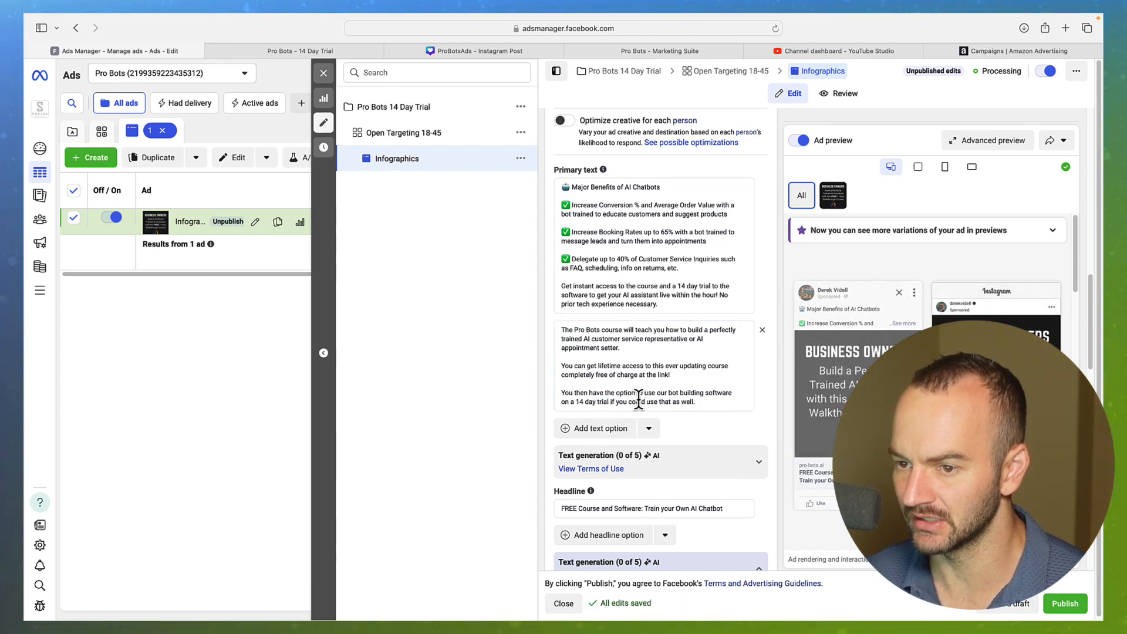
mouse_move(822, 467)
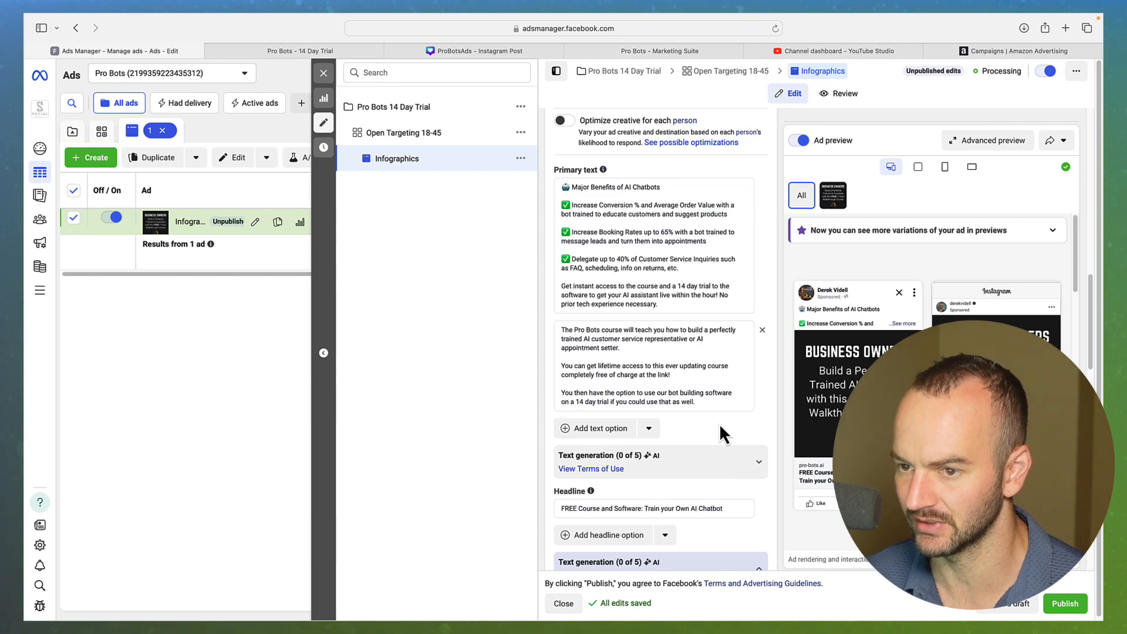
scroll(721, 429, "down", 1)
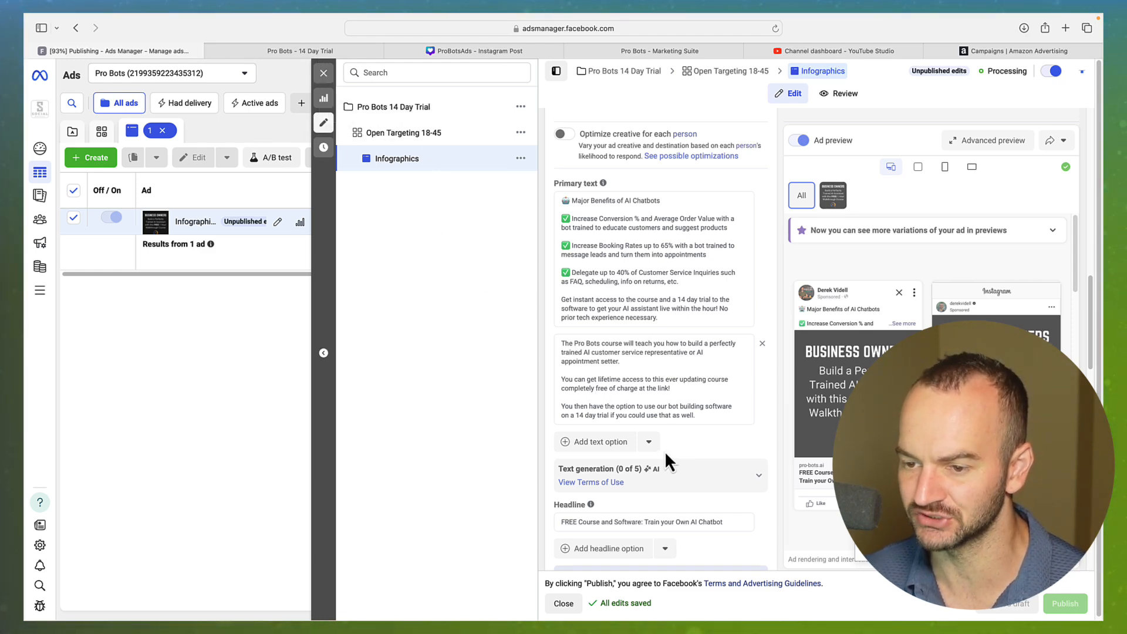
Collapse the AI primary text and headline suggestion panels
scroll(628, 402, "down", 10)
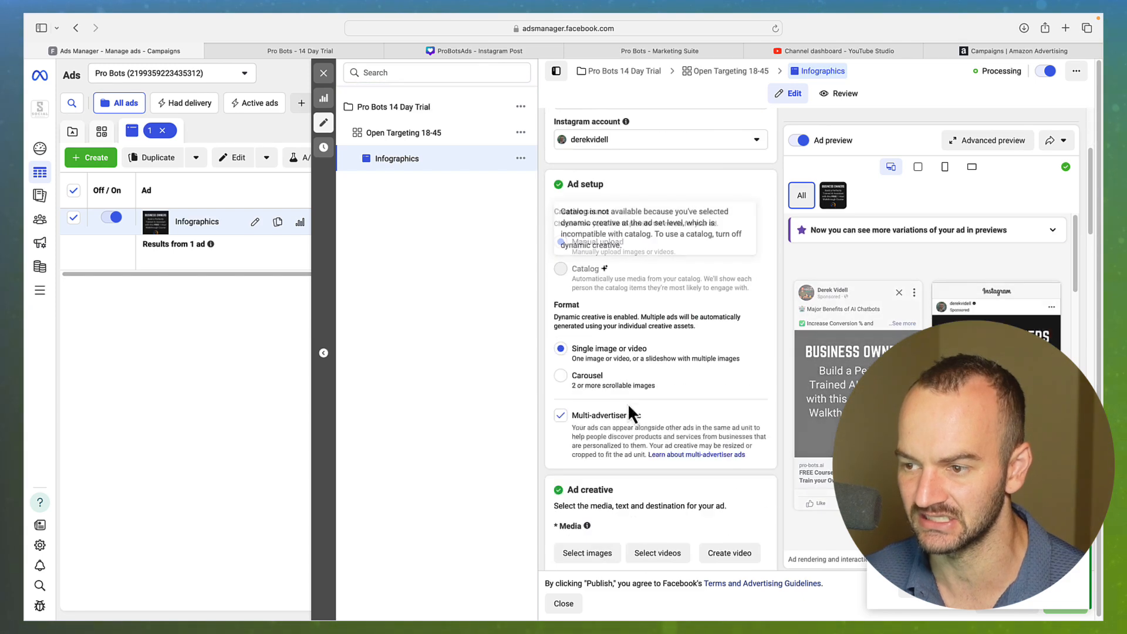
scroll(587, 353, "down", 4)
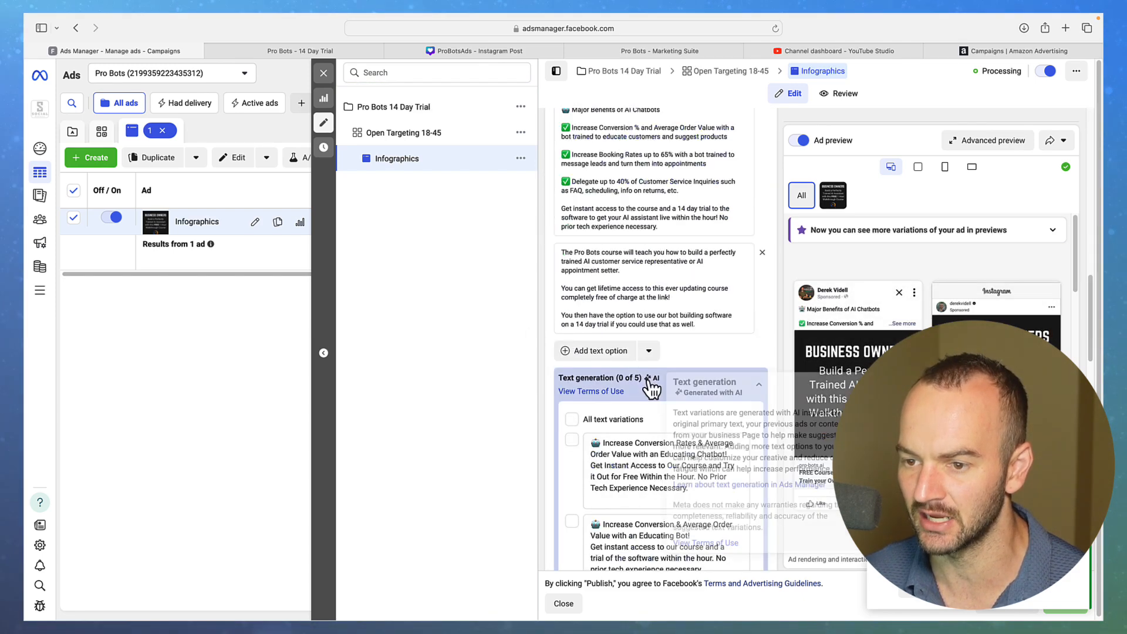
left_click(761, 386)
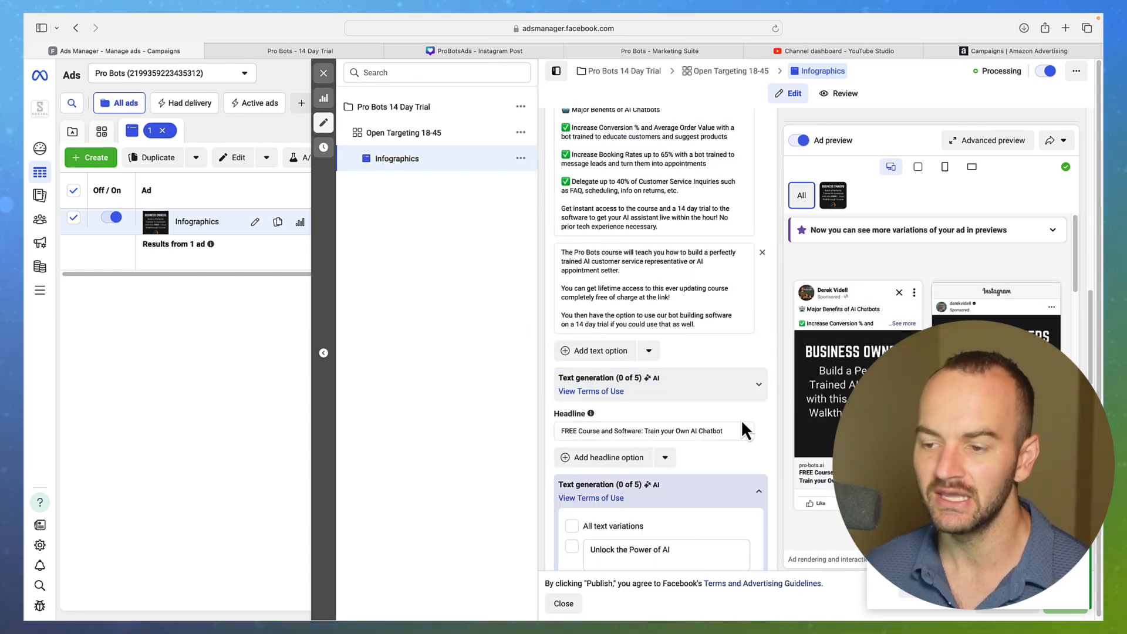
left_click(765, 496)
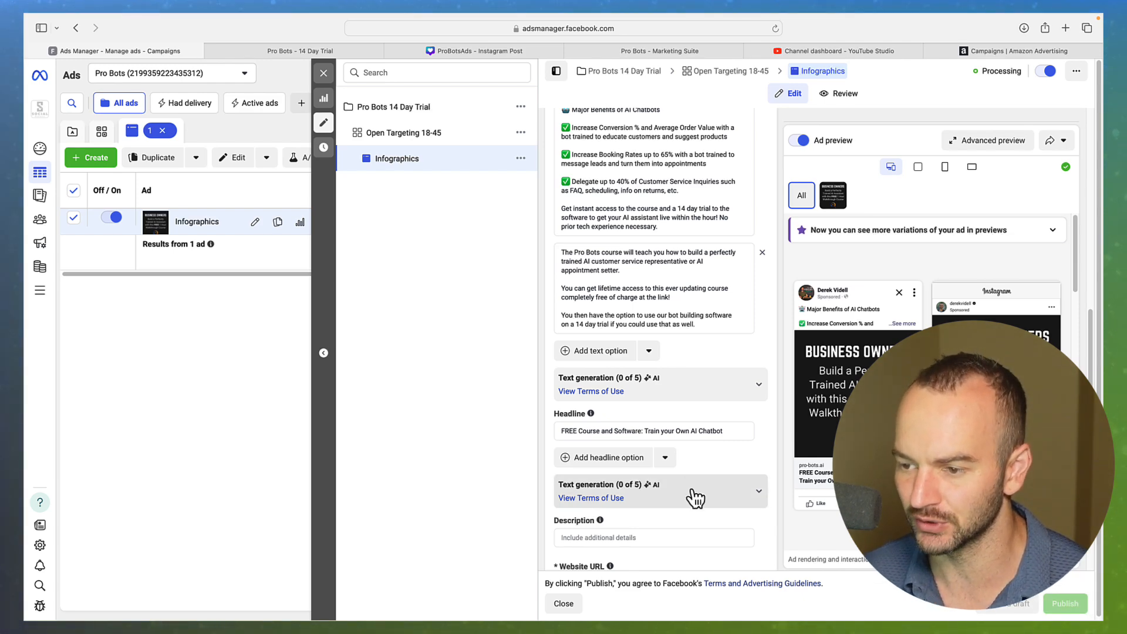
Try 'Instant Access' as the description, remove it again, and discard the draft
left_click(606, 539)
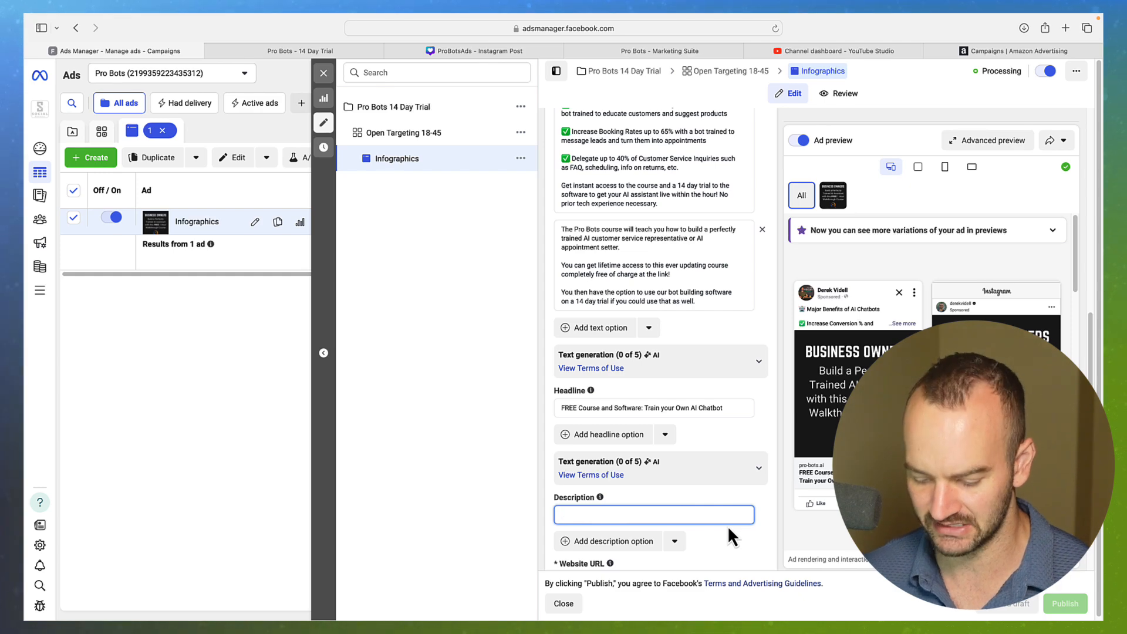
type("Instant Access")
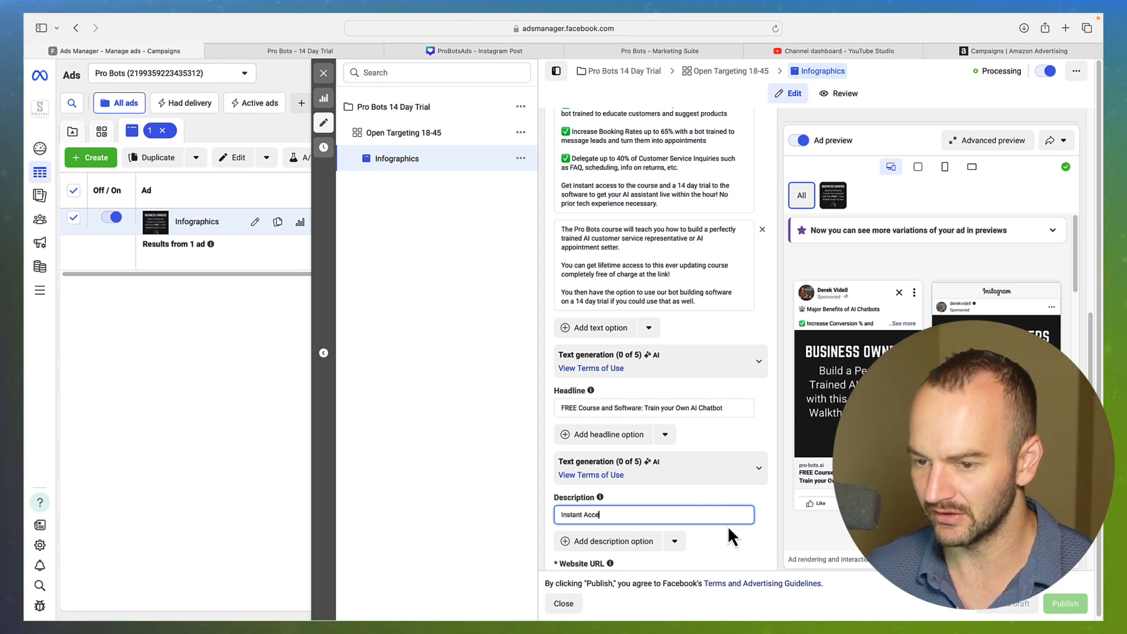
left_click(761, 508)
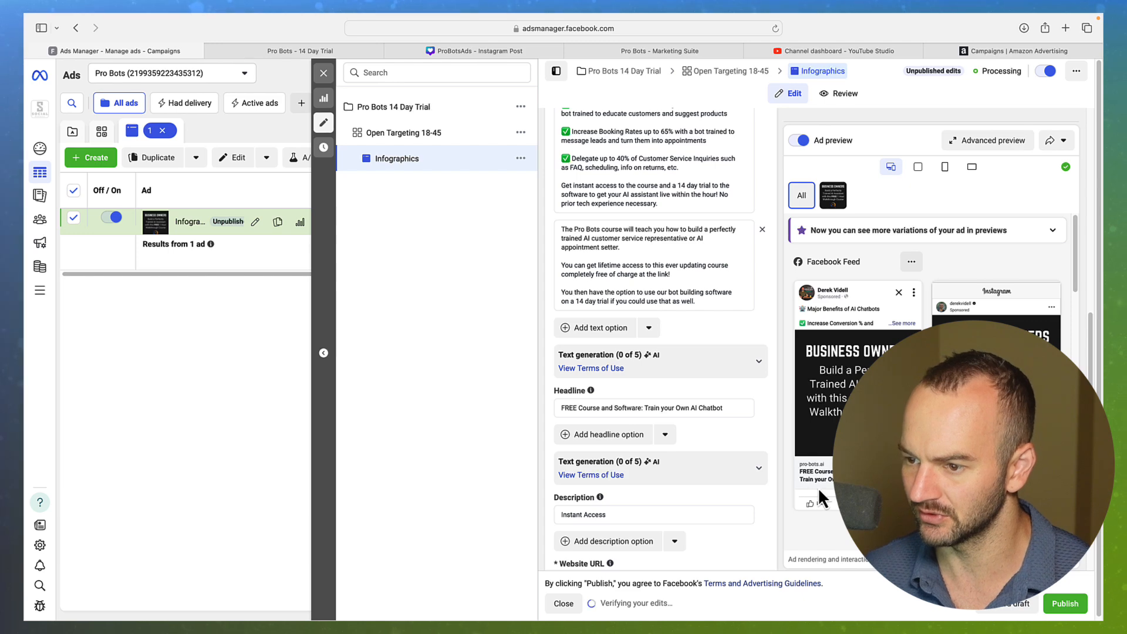
left_click(642, 511)
key("BackSpace")
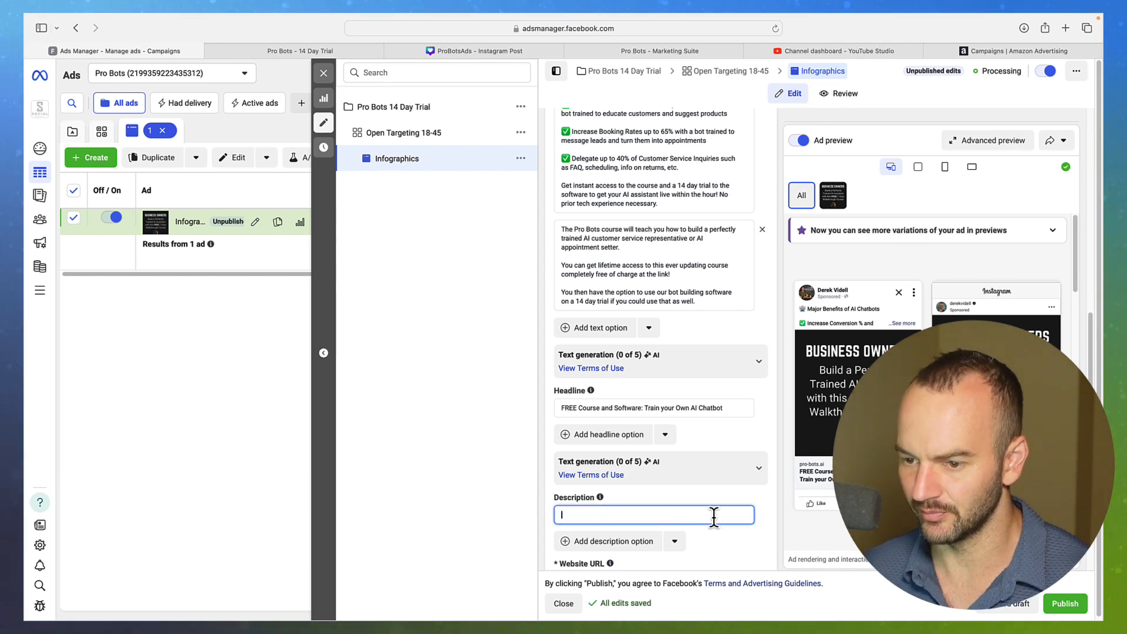
double_click(770, 505)
left_click(988, 613)
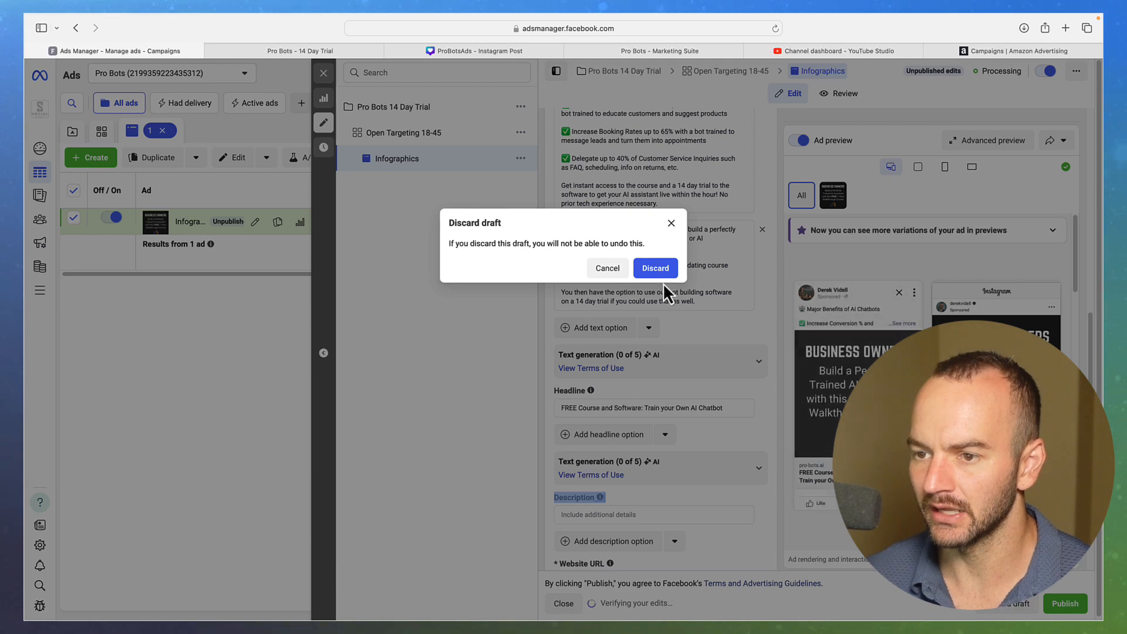